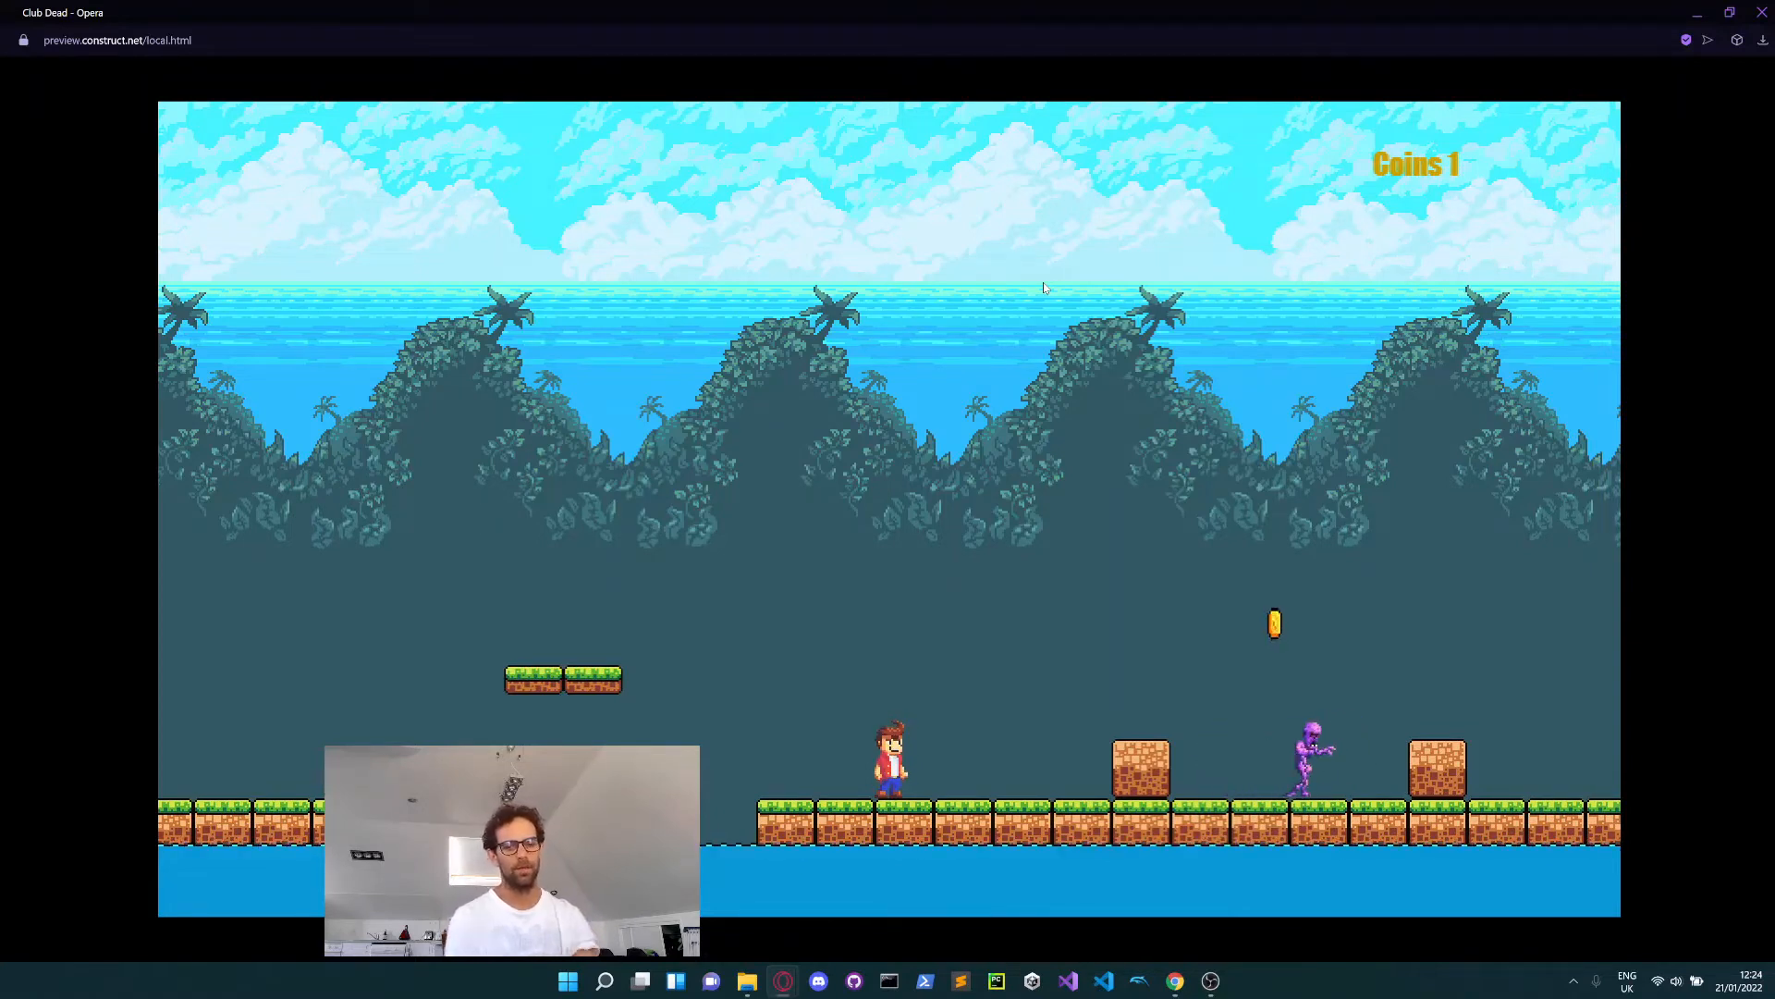
- Playtest the Club Dead platformer by running and jumping past the block toward the purple enemy, and close the preview
{"action": "key", "text": "Up"}
{"action": "key", "text": "Right"}
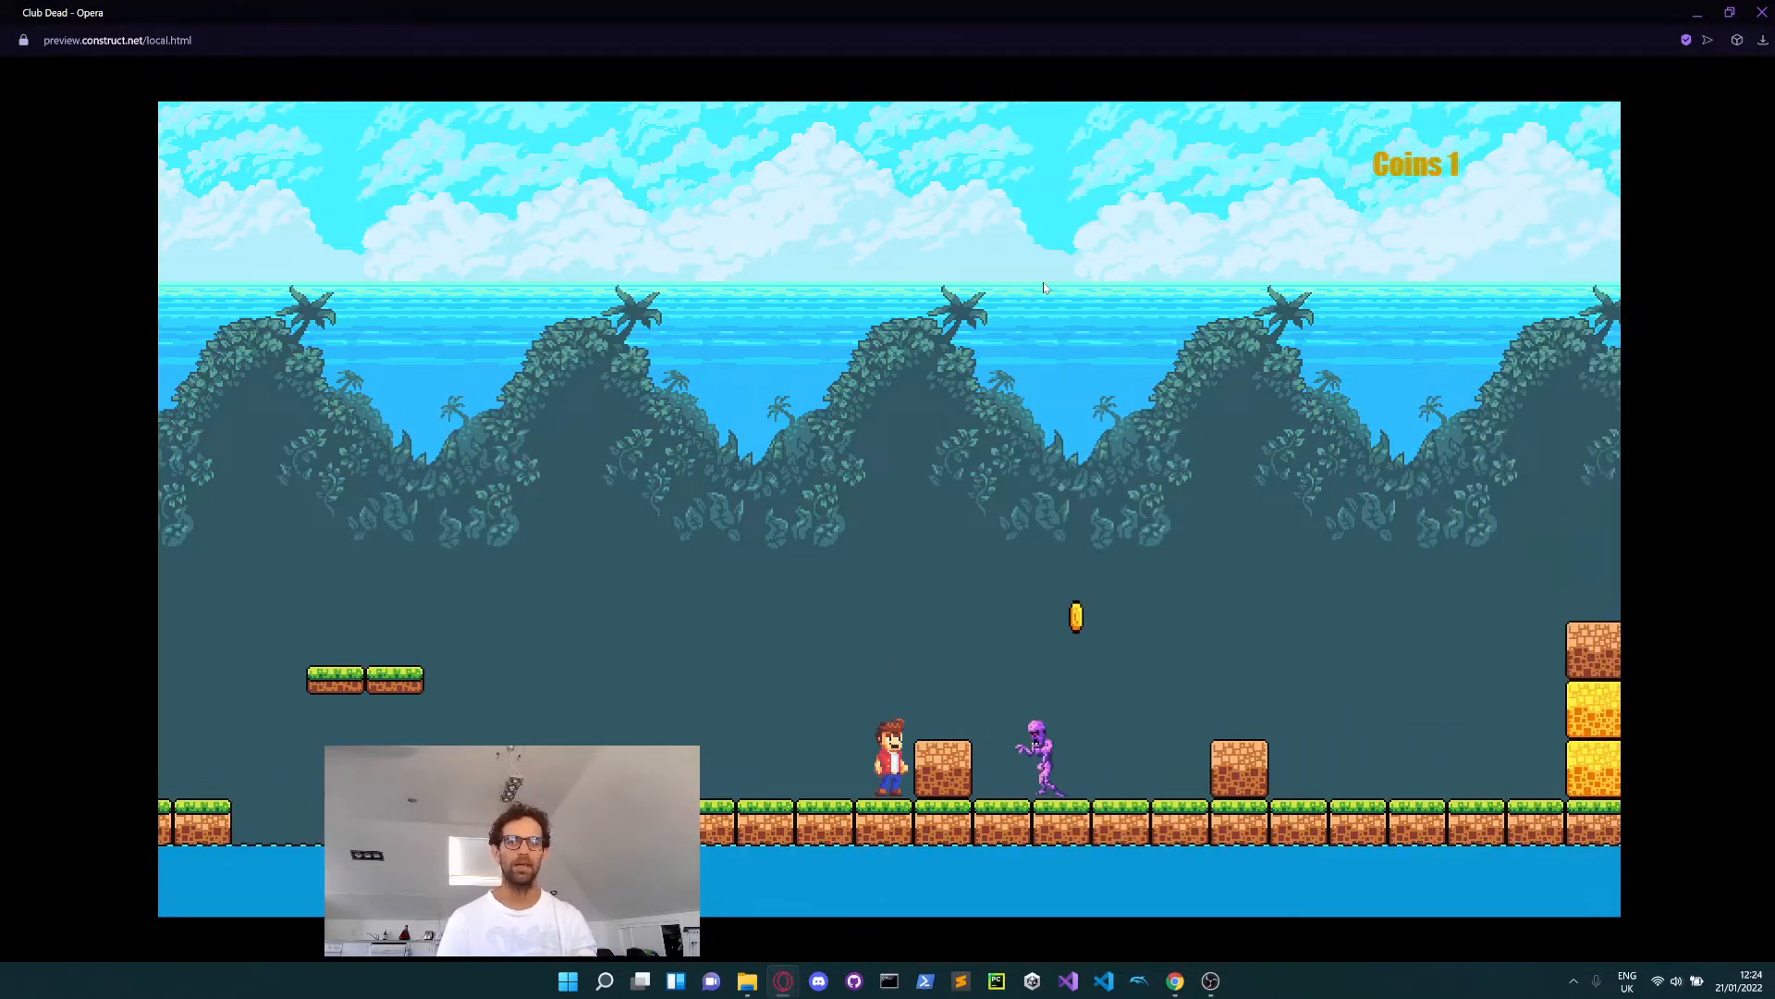
{"action": "key", "text": "Right"}
{"action": "key", "text": "Up"}
{"action": "key", "text": "Right"}
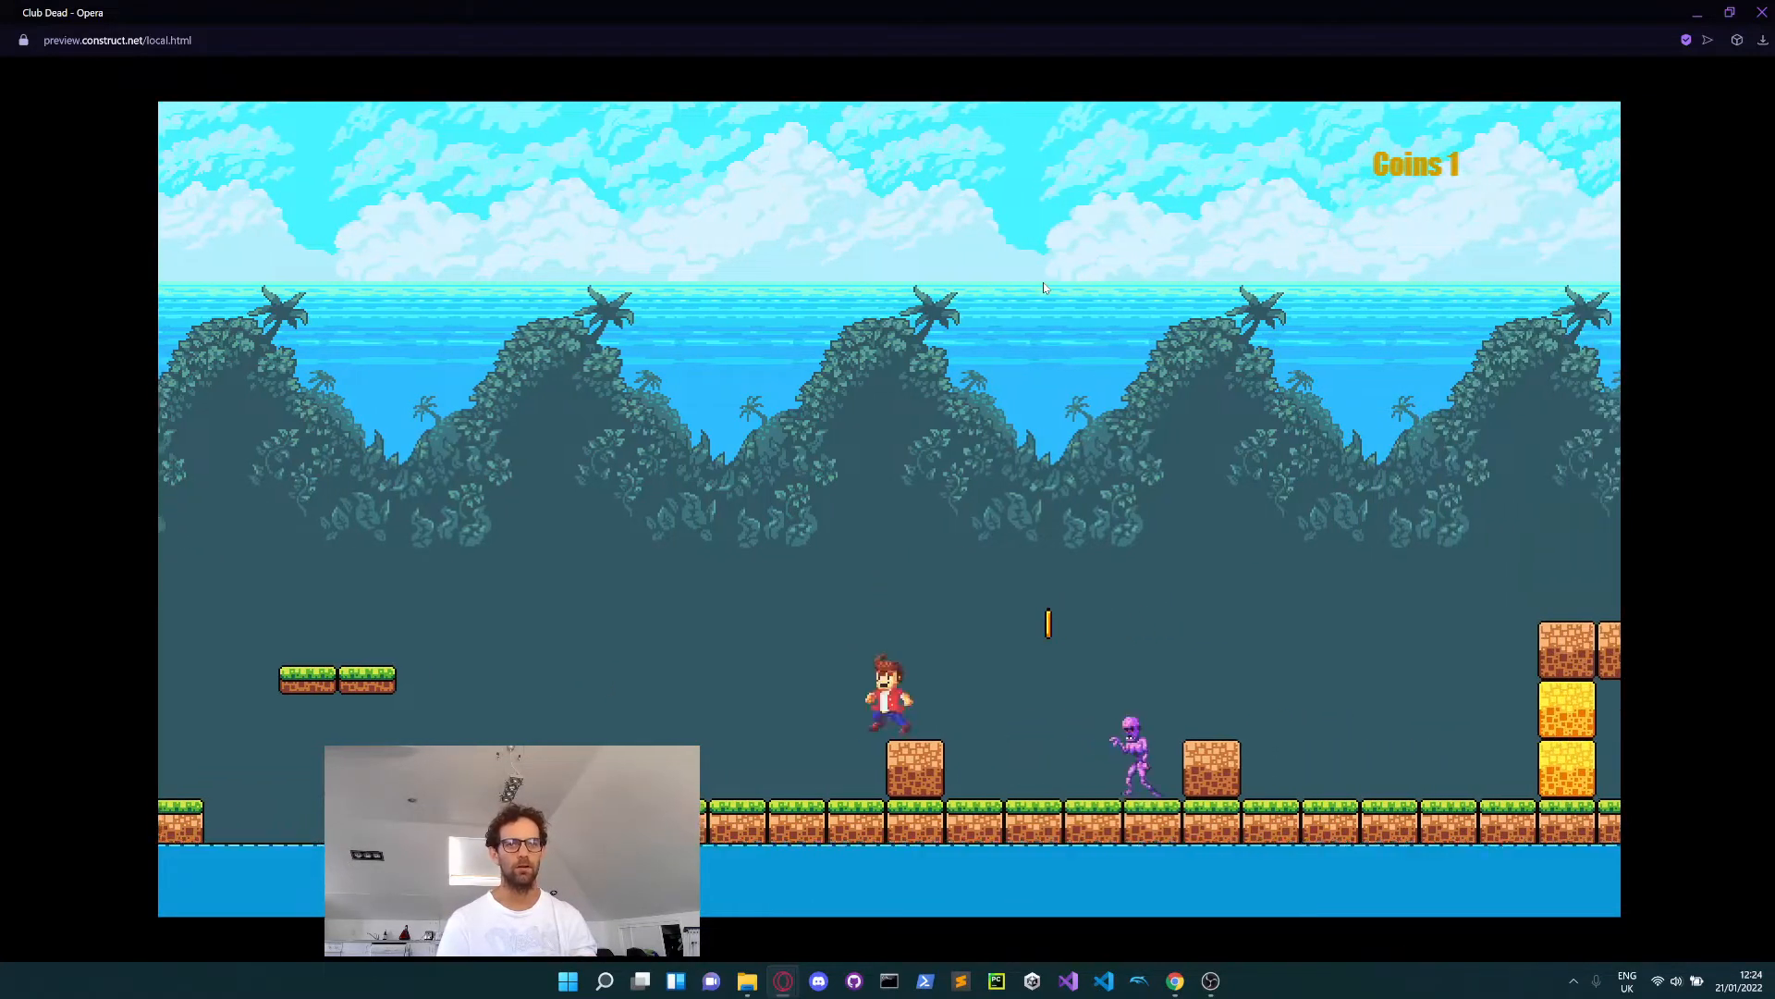
{"action": "key", "text": "Left"}
{"action": "key", "text": "Left"}
{"action": "key", "text": "Right"}
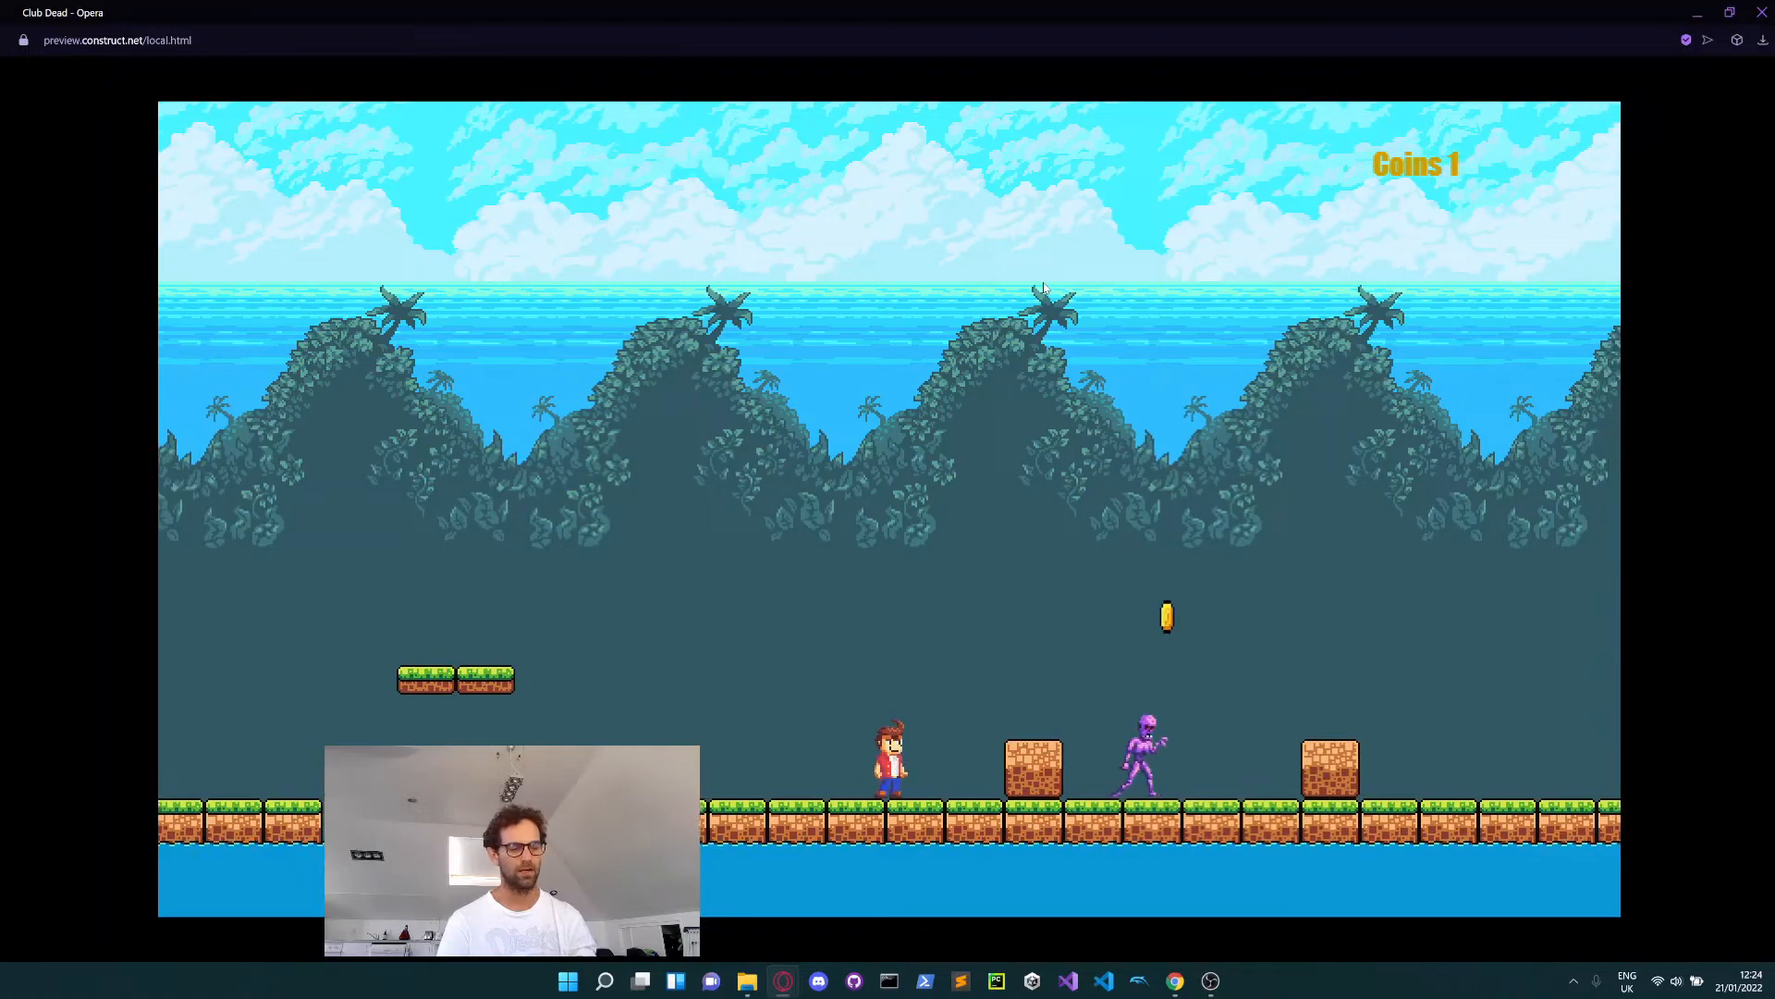
{"action": "key", "text": "Right"}
{"action": "key", "text": "Up"}
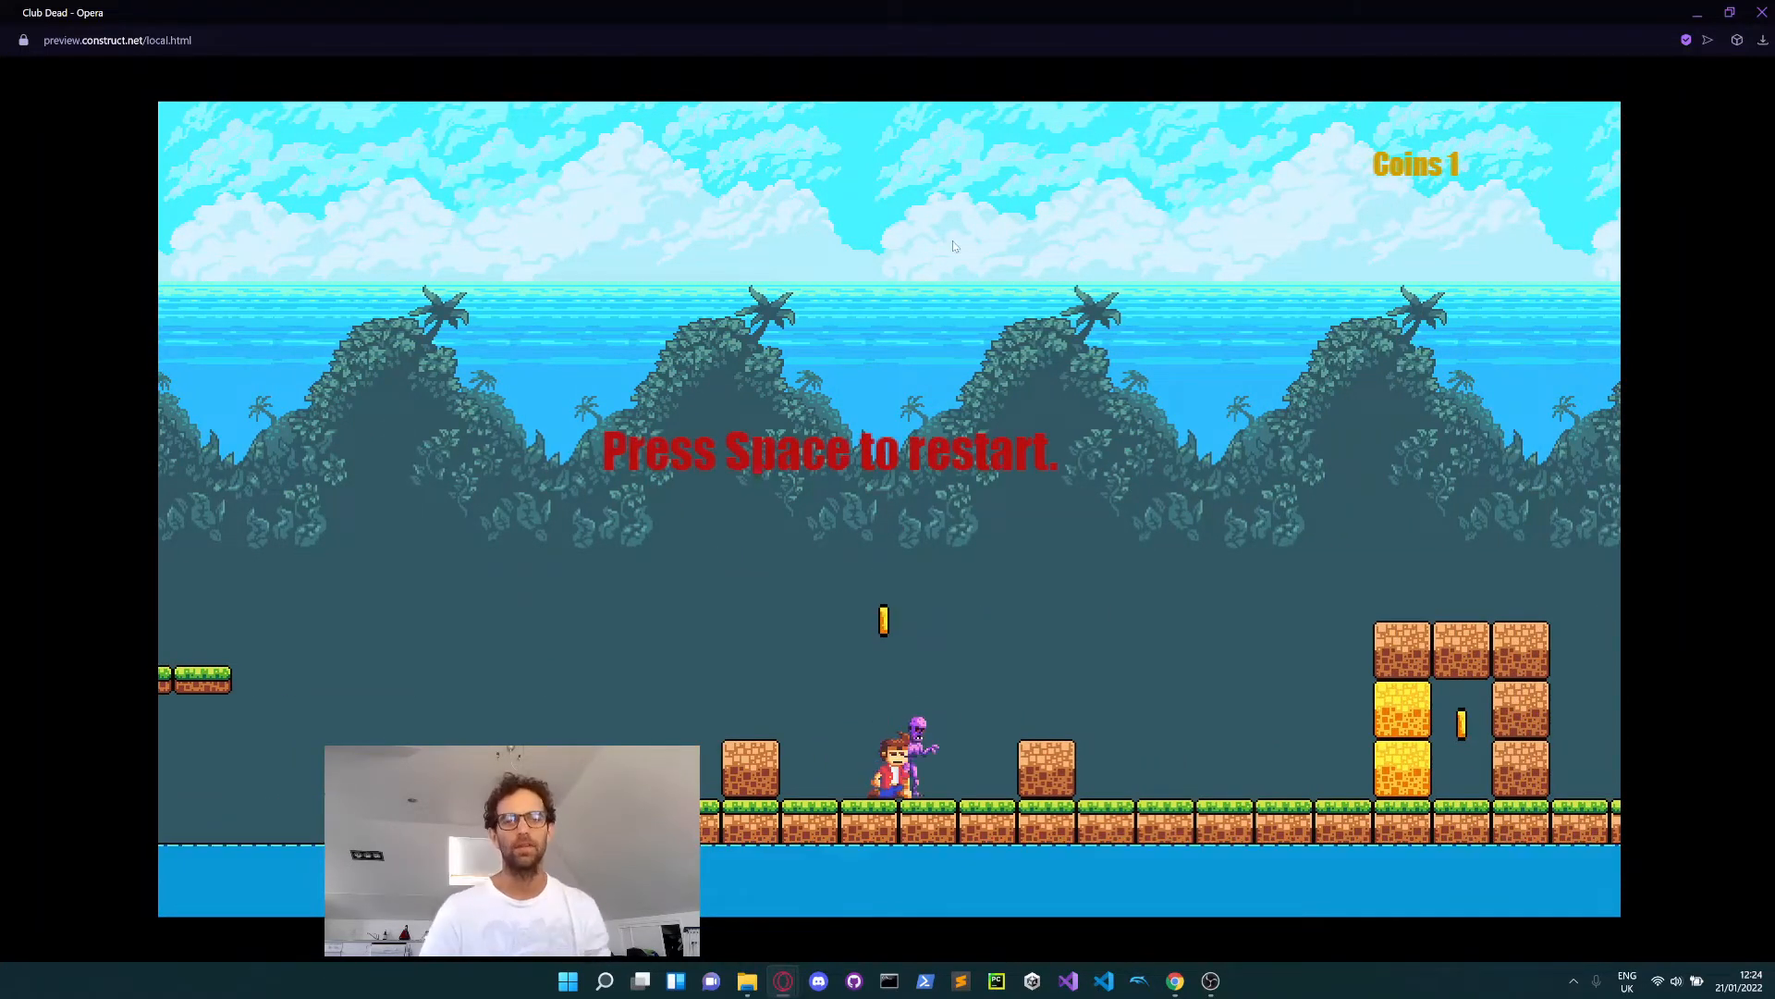
{"action": "left_click", "coordinate": [1761, 12]}
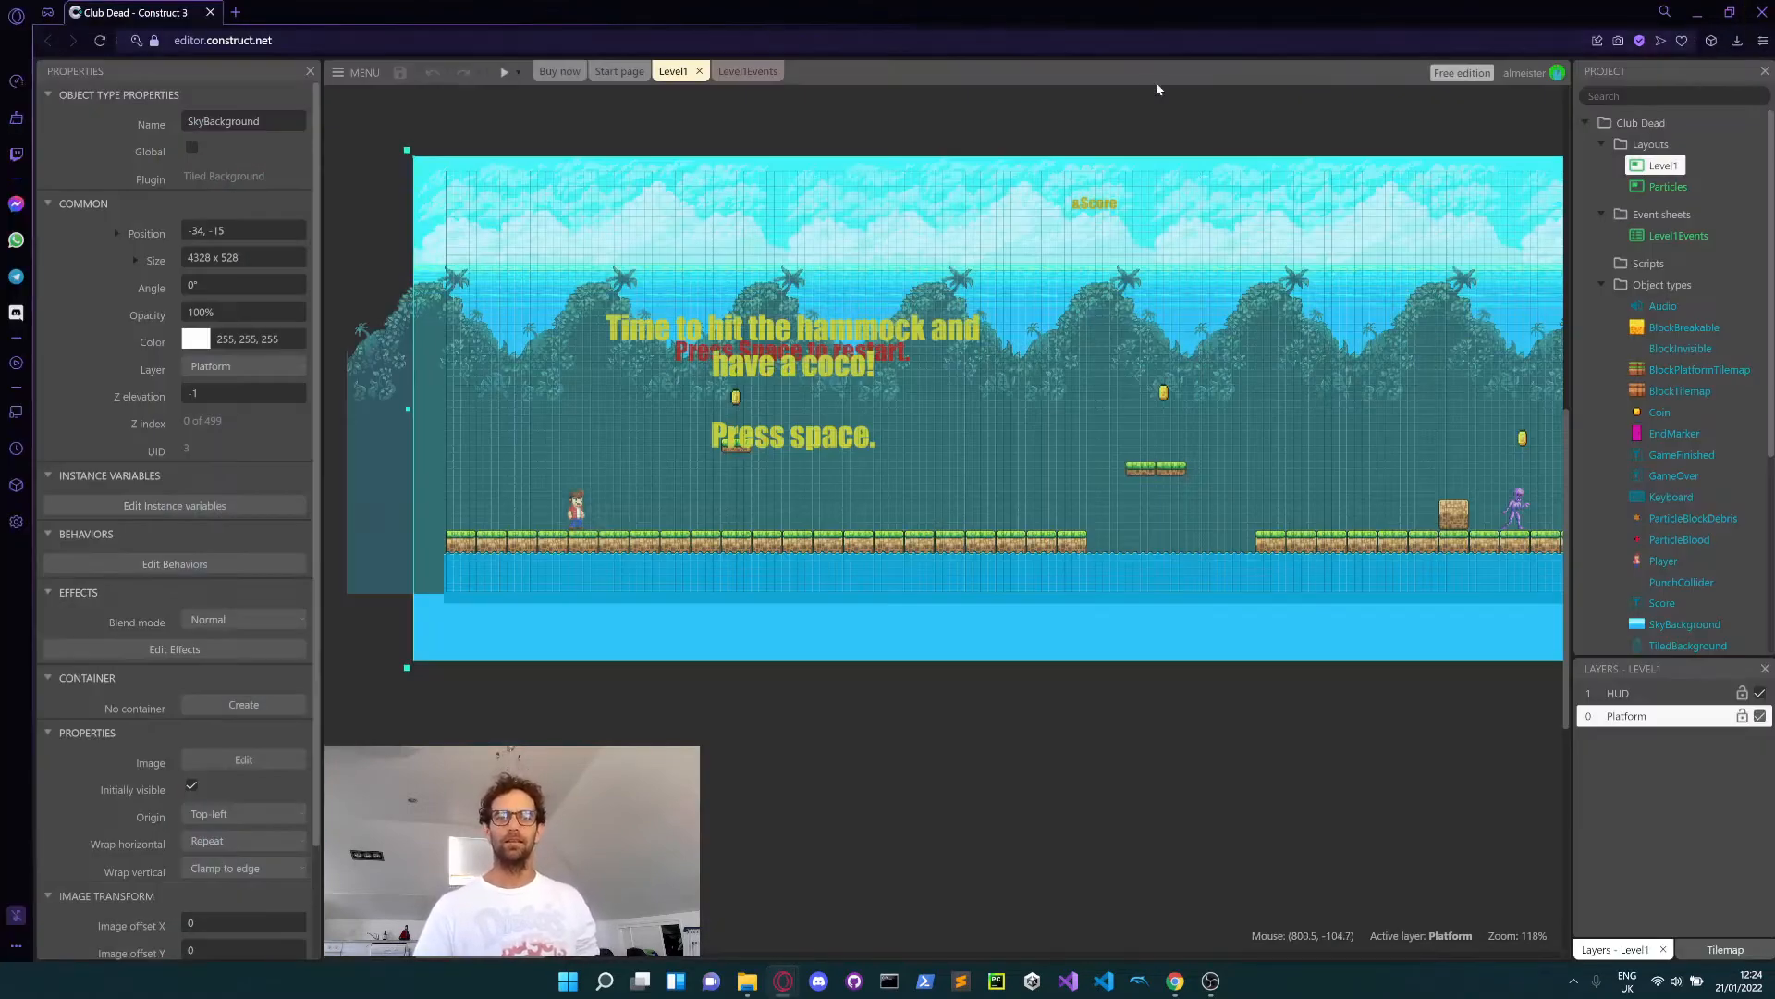
- Leave the open Club Dead project and load the construct.net website in the browser
{"action": "left_click", "coordinate": [1706, 13]}
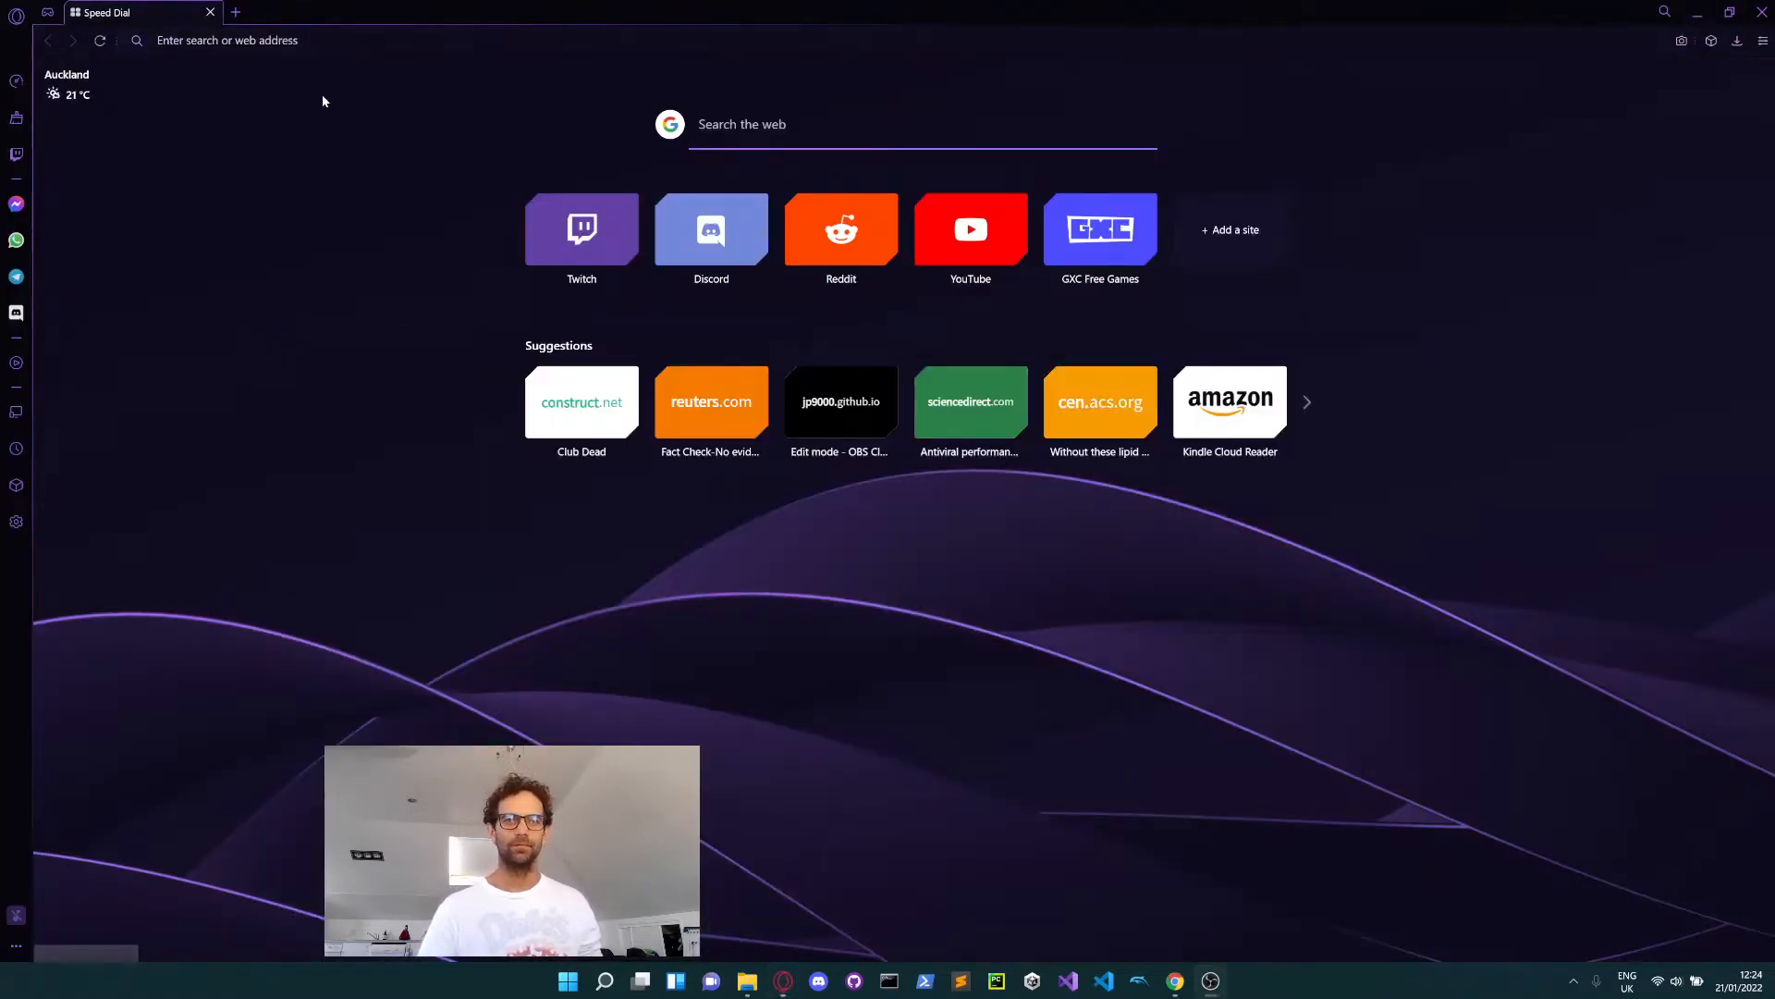
{"action": "left_click", "coordinate": [312, 47]}
{"action": "type", "text": "con"}
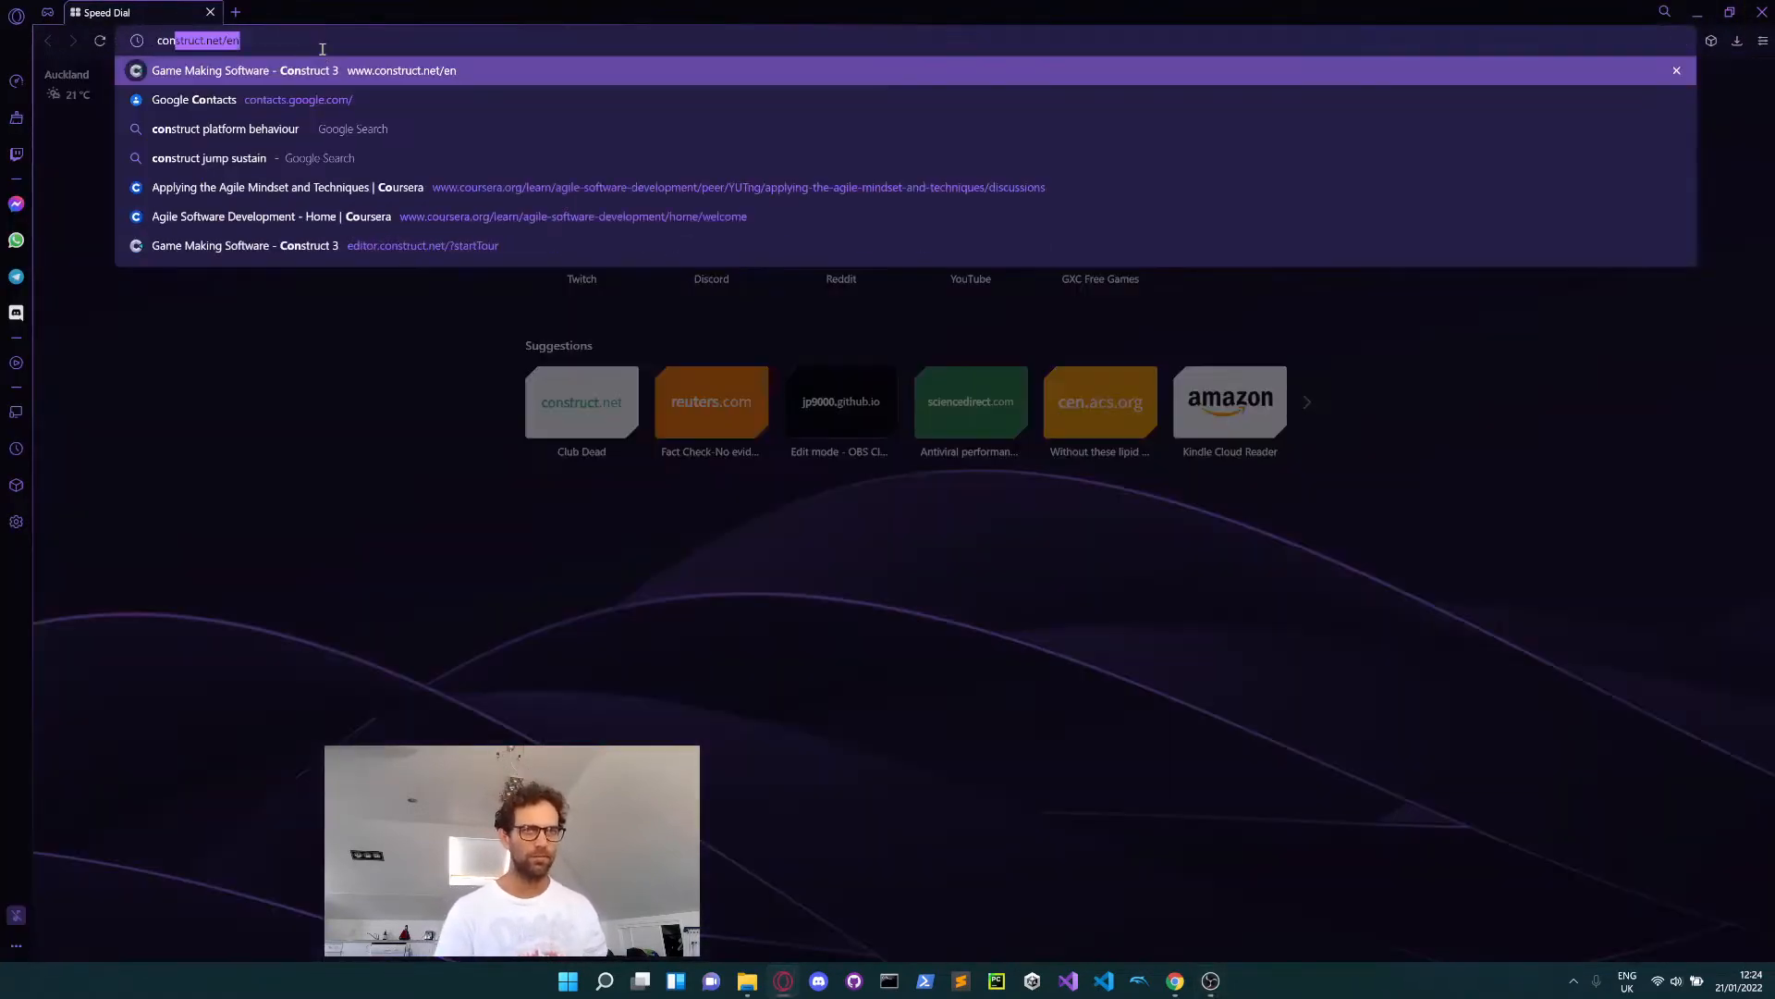
{"action": "key", "text": "Return"}
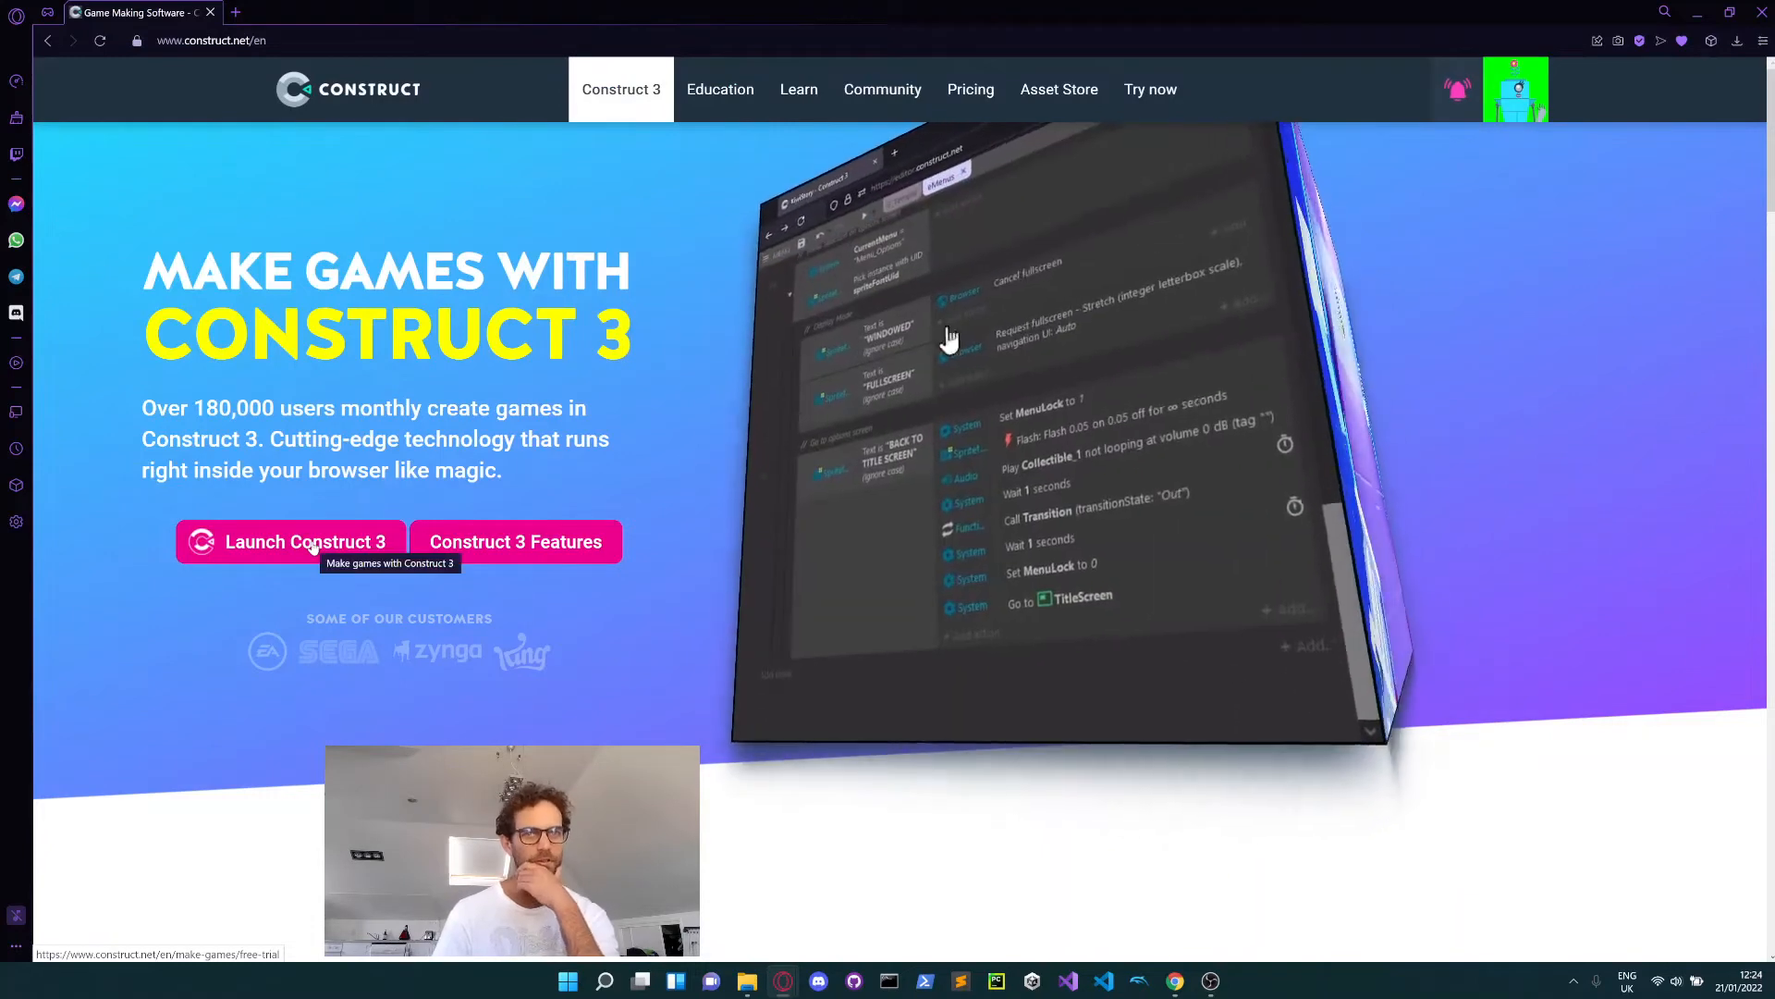
- Launch the Construct 3 editor from the website without the guided tour, and close the leftover website tab
{"action": "left_click", "coordinate": [314, 544]}
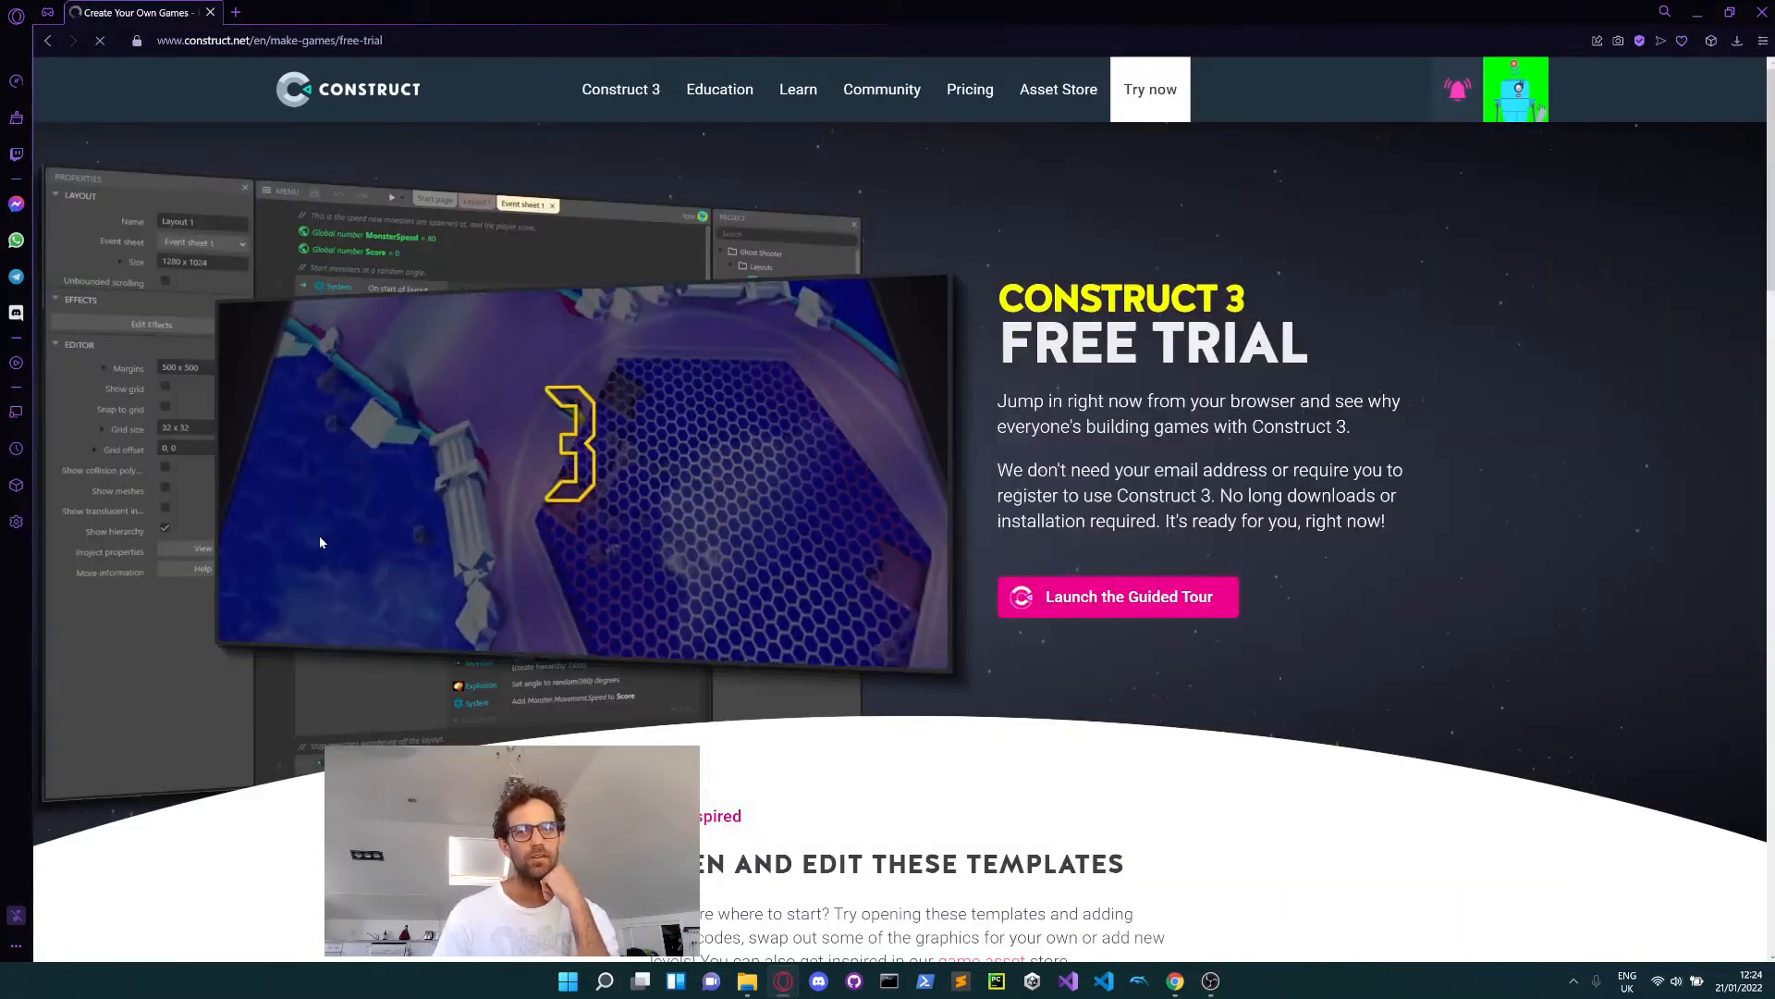
{"action": "left_click", "coordinate": [1134, 599]}
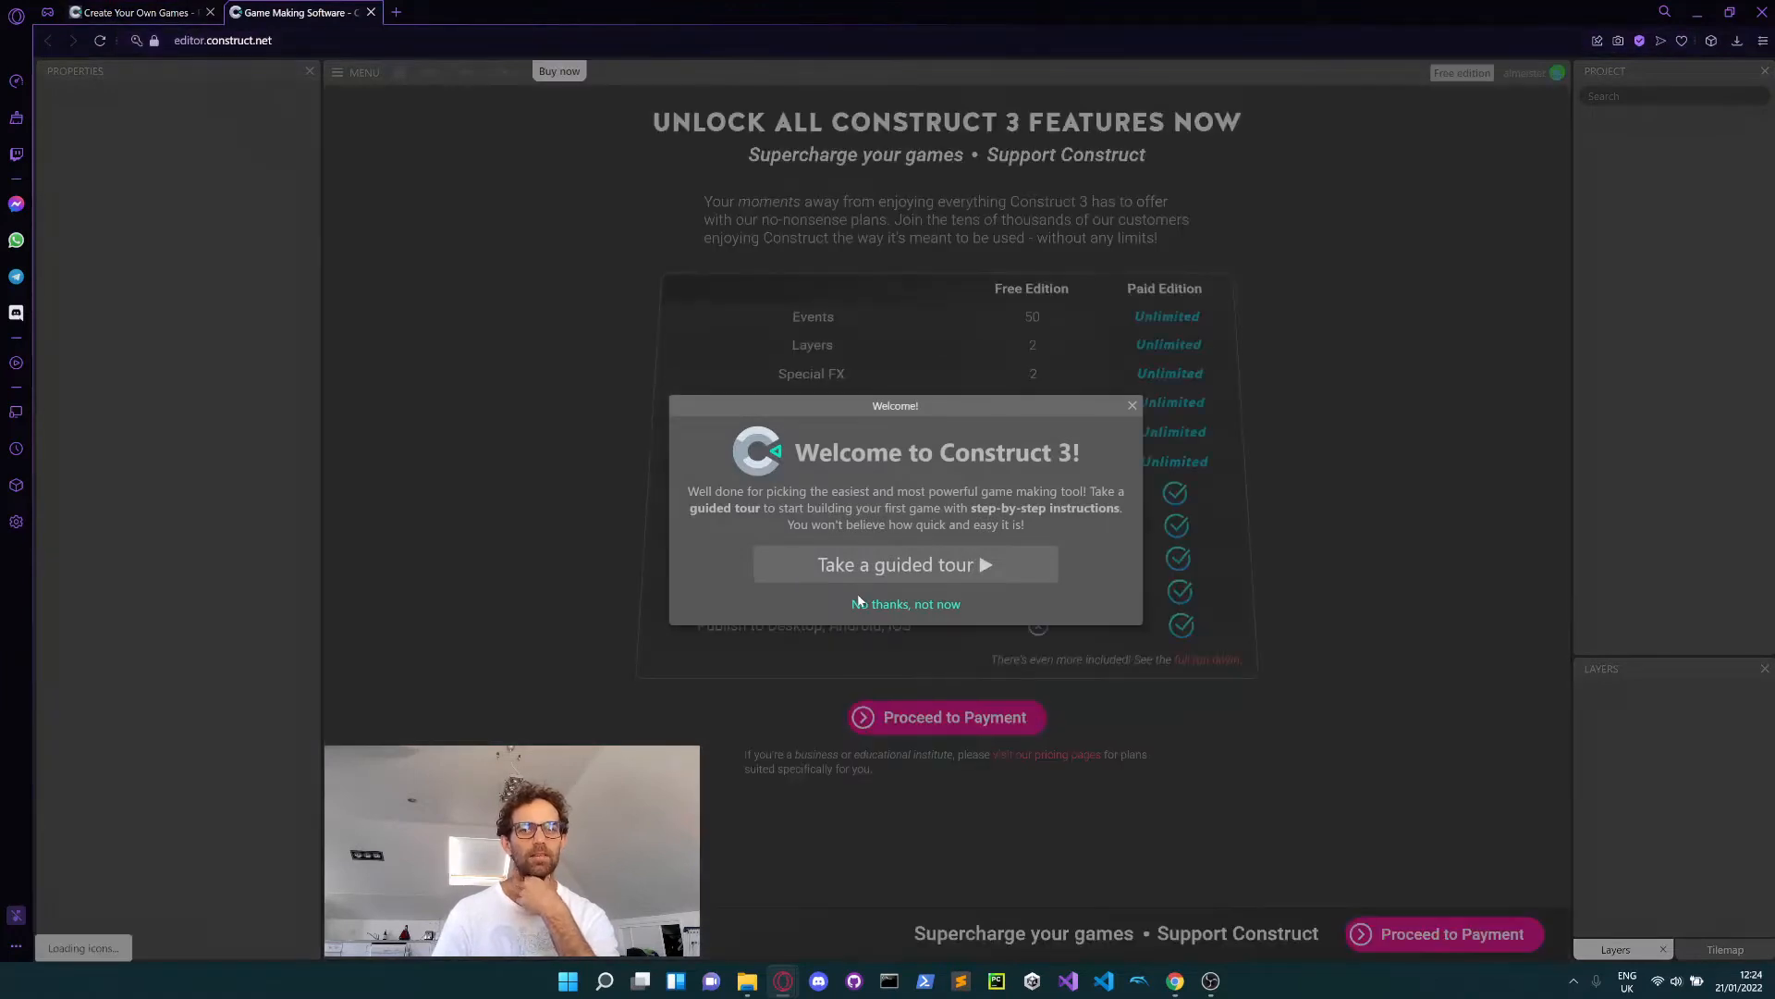
{"action": "left_click", "coordinate": [873, 604]}
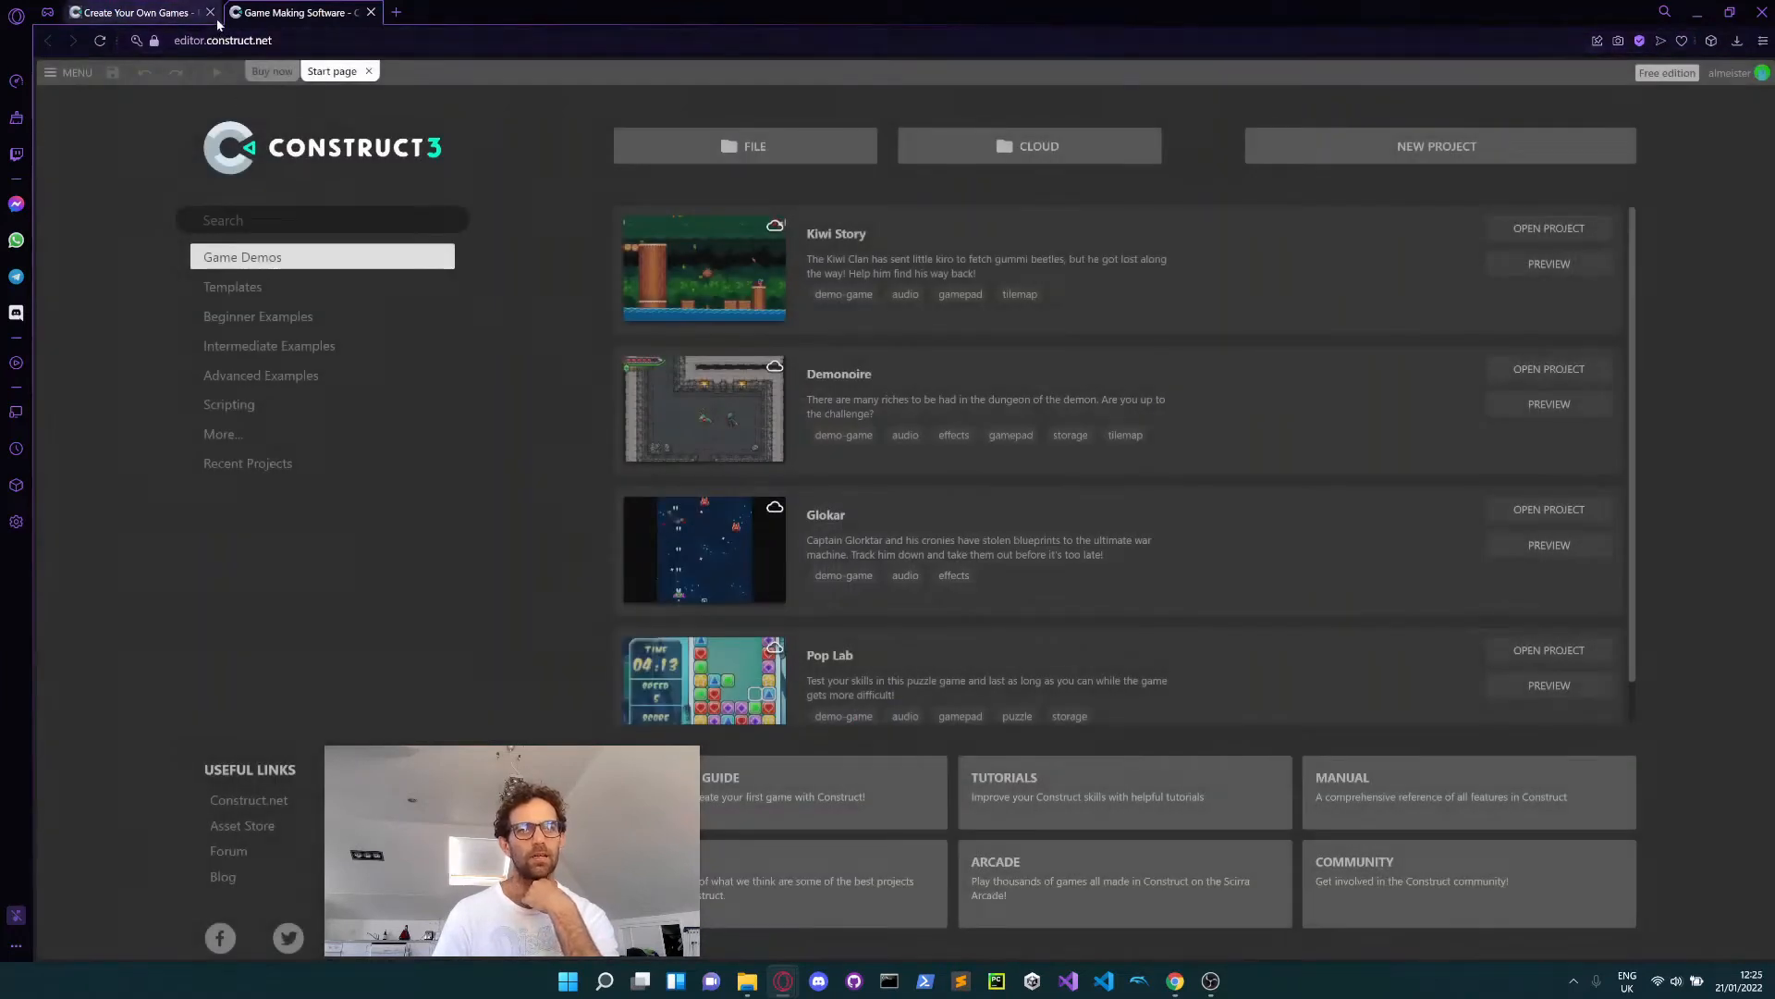
{"action": "left_click", "coordinate": [210, 12]}
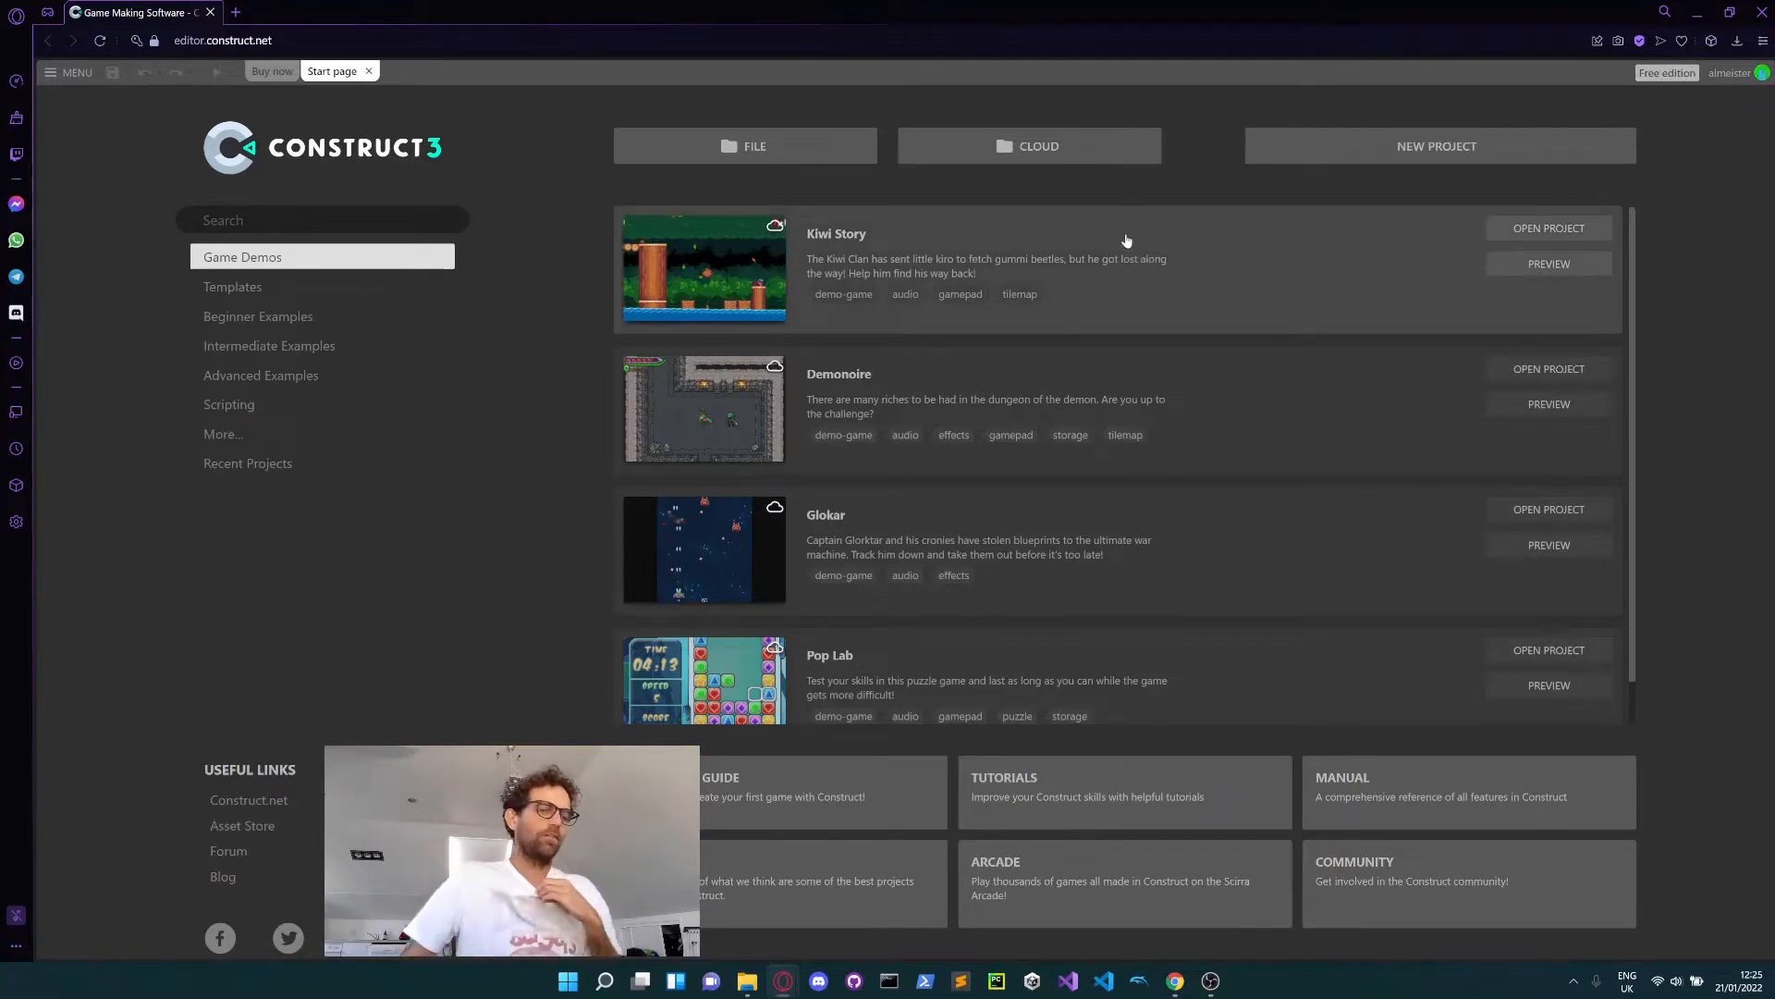
- Create a new project named platformer, keeping the default preset and viewport settings
{"action": "left_click", "coordinate": [1404, 154]}
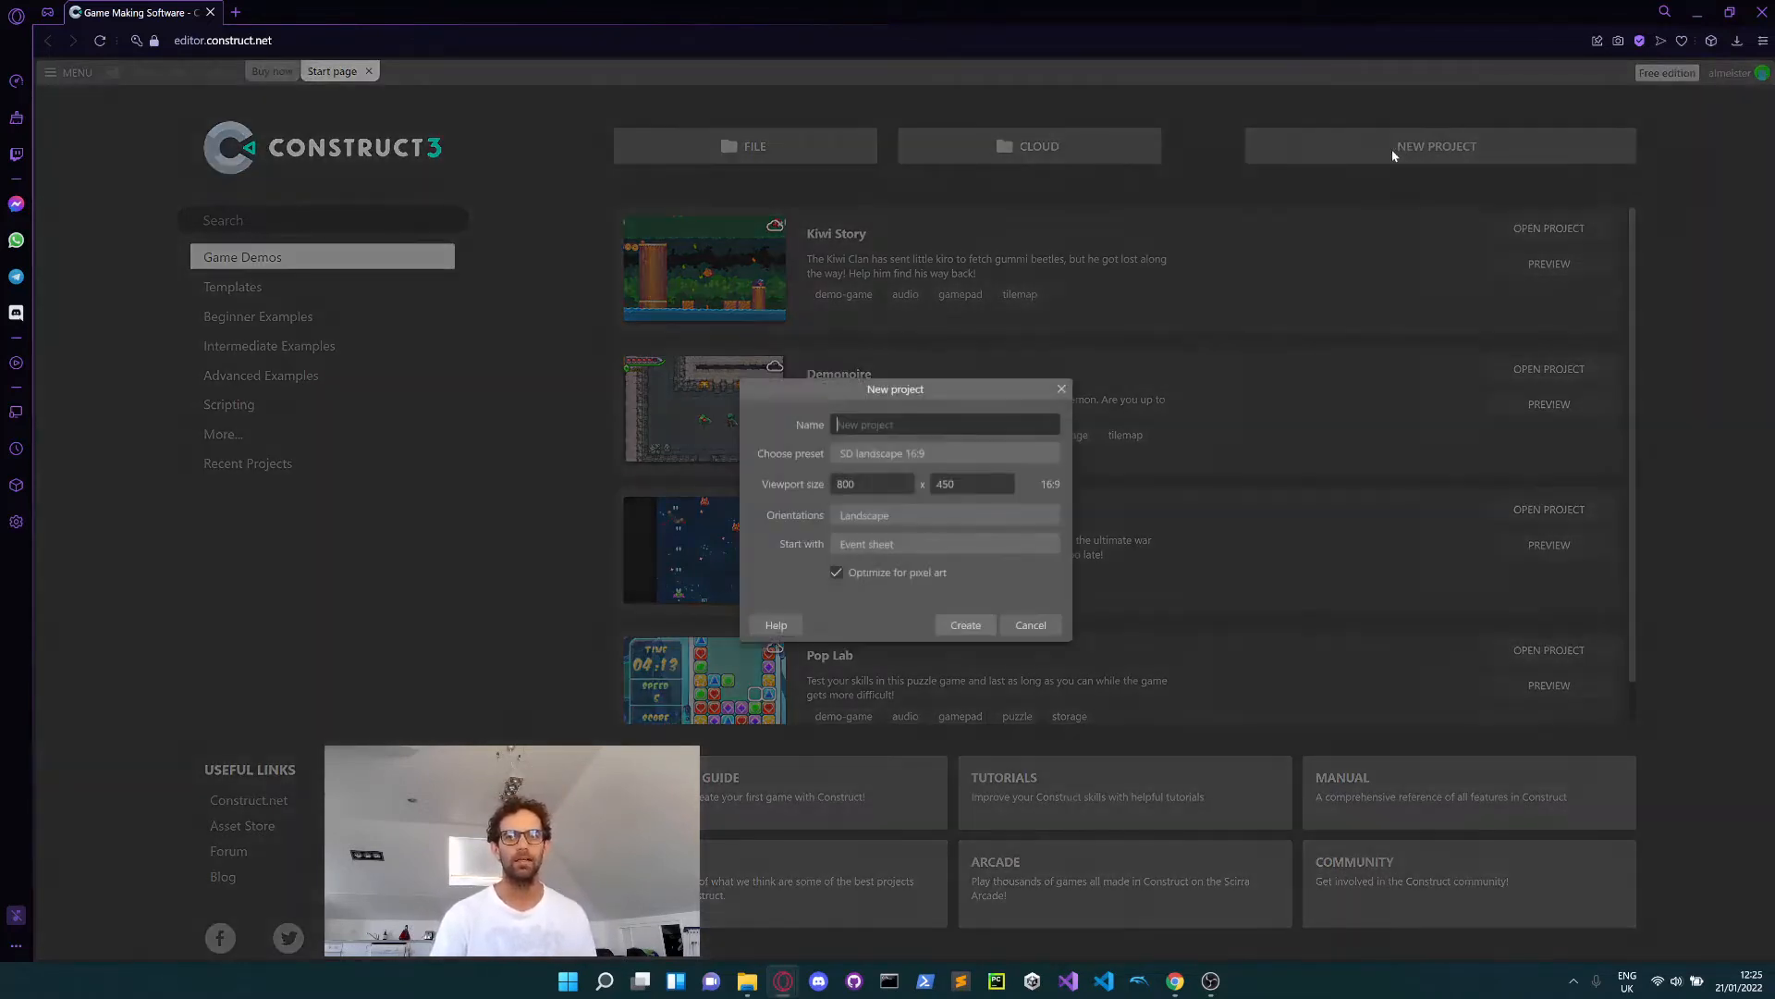
{"action": "type", "text": "platformer"}
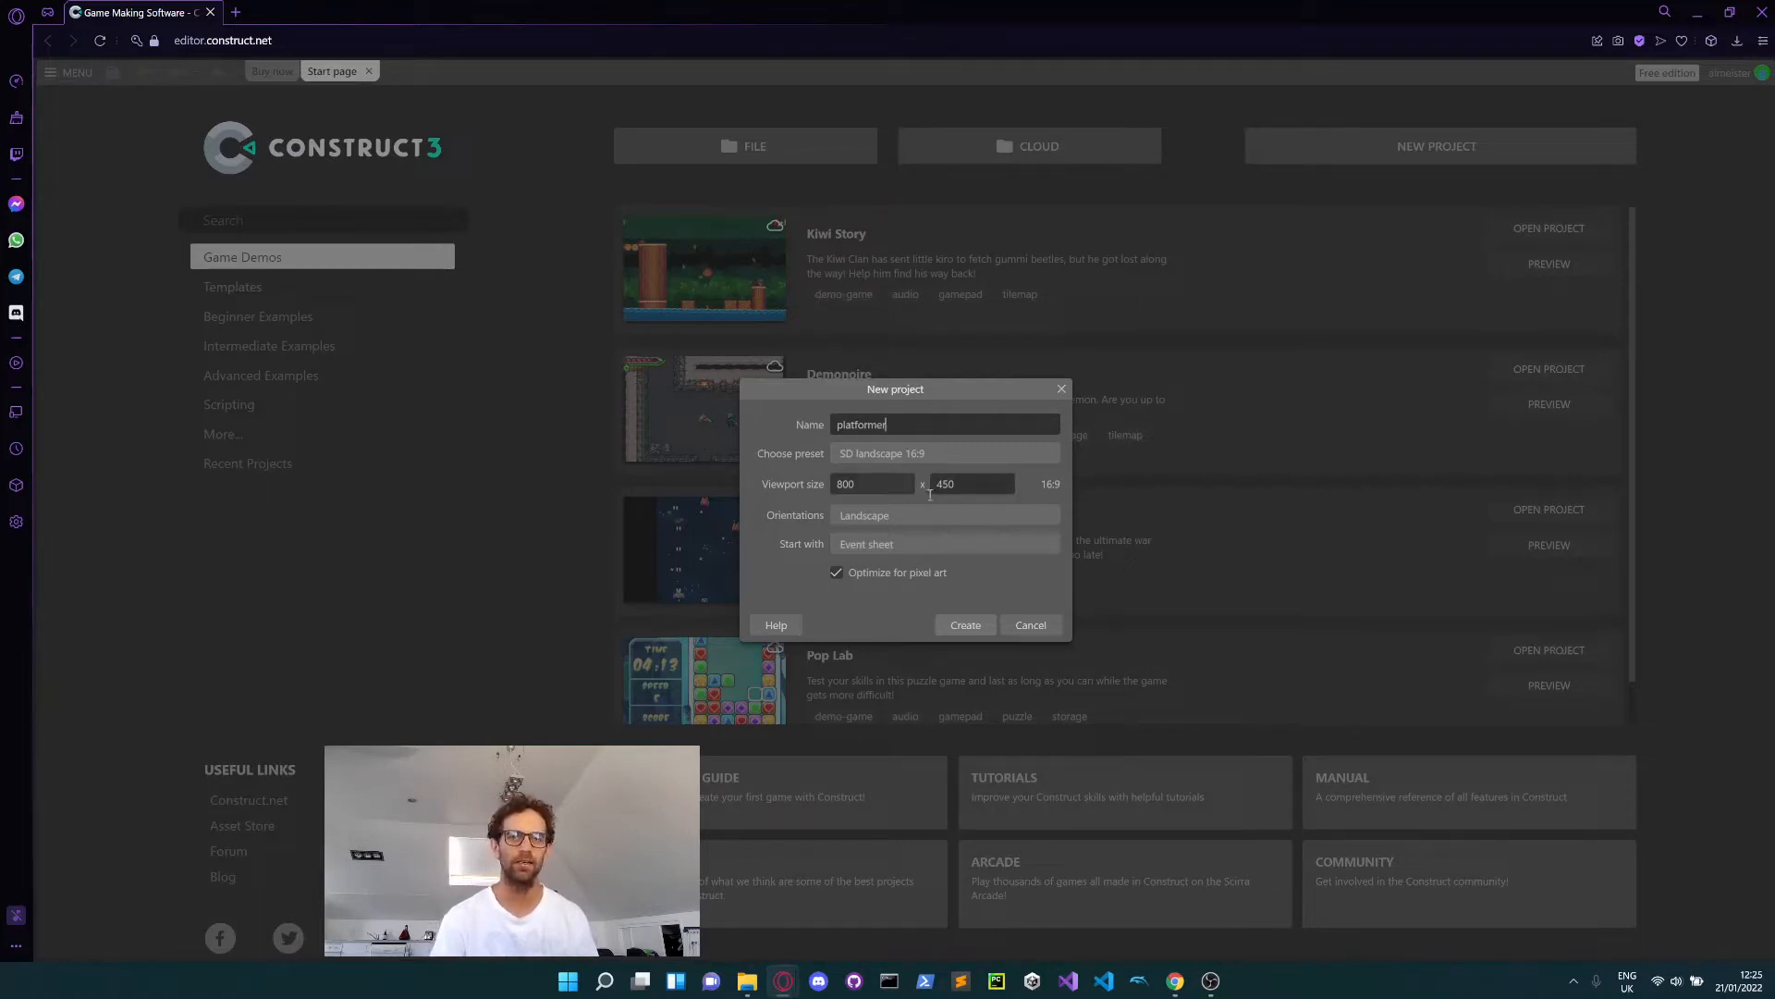
{"action": "left_click", "coordinate": [967, 628]}
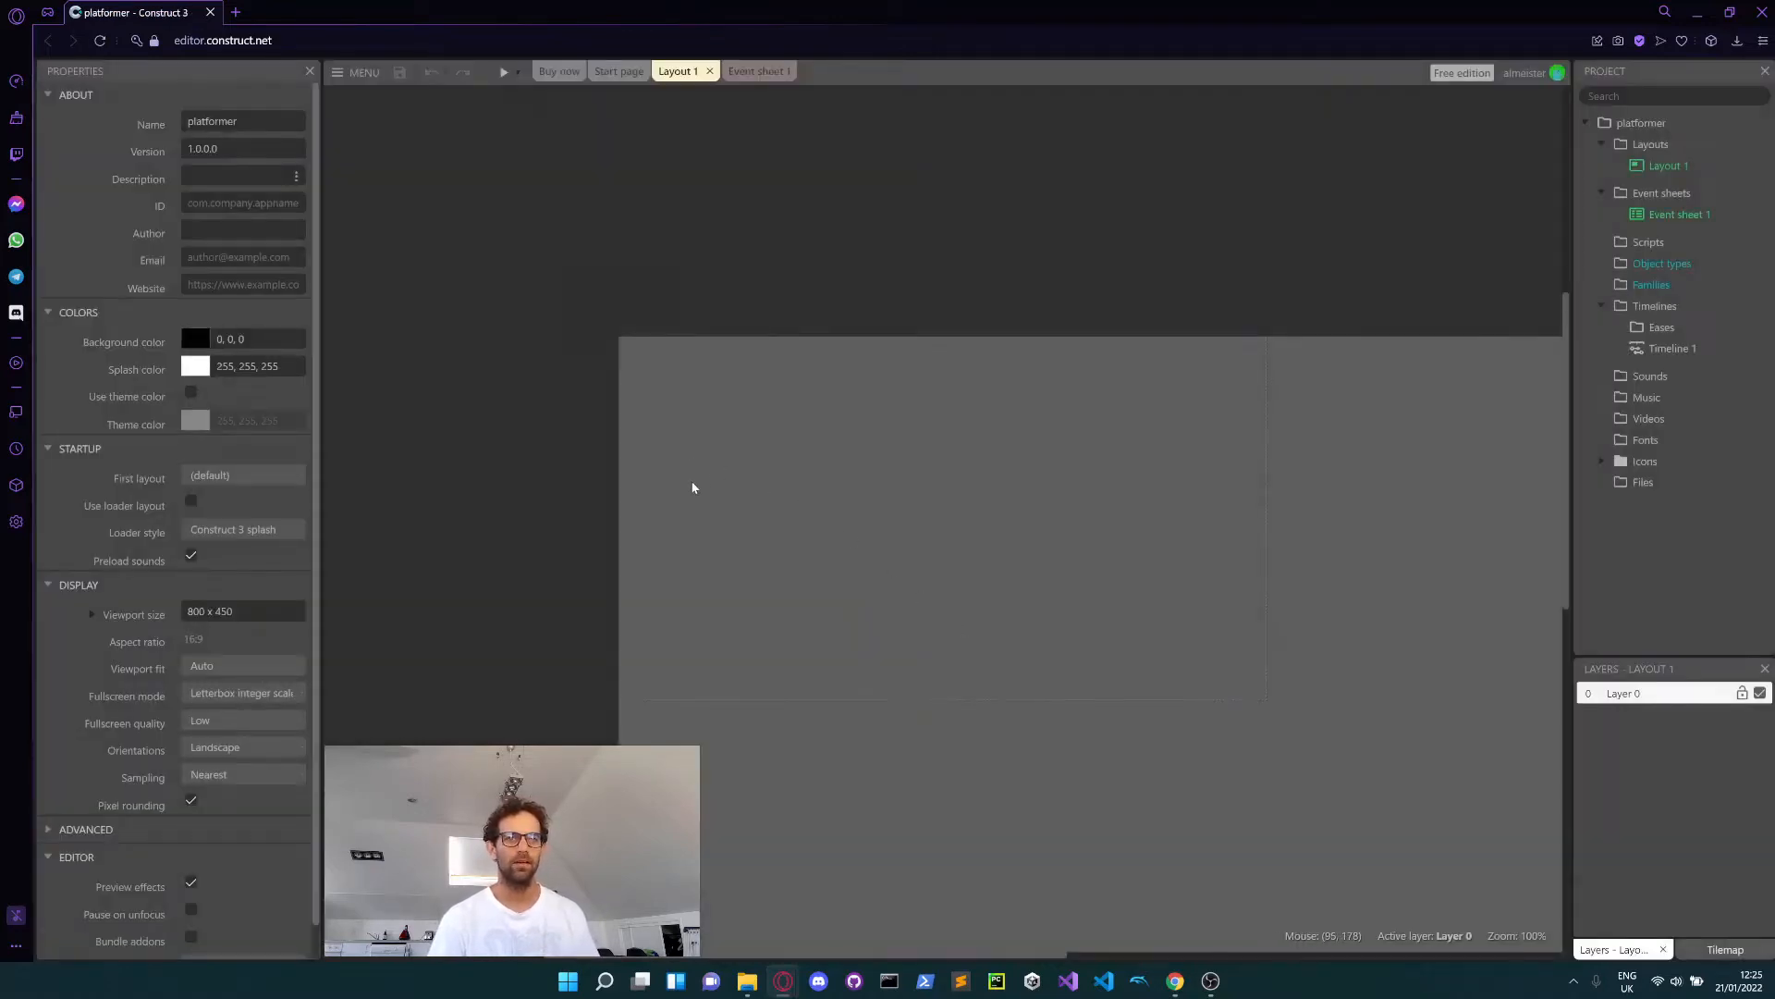
- Set the size of Layout 1 to a width of 10000 and a height of 450
{"action": "scroll", "coordinate": [807, 523], "scroll_direction": "down", "scroll_amount": 2}
{"action": "scroll", "coordinate": [807, 522], "scroll_direction": "up", "scroll_amount": 3}
{"action": "scroll", "coordinate": [808, 522], "scroll_direction": "down", "scroll_amount": 4, "text": "ctrl"}
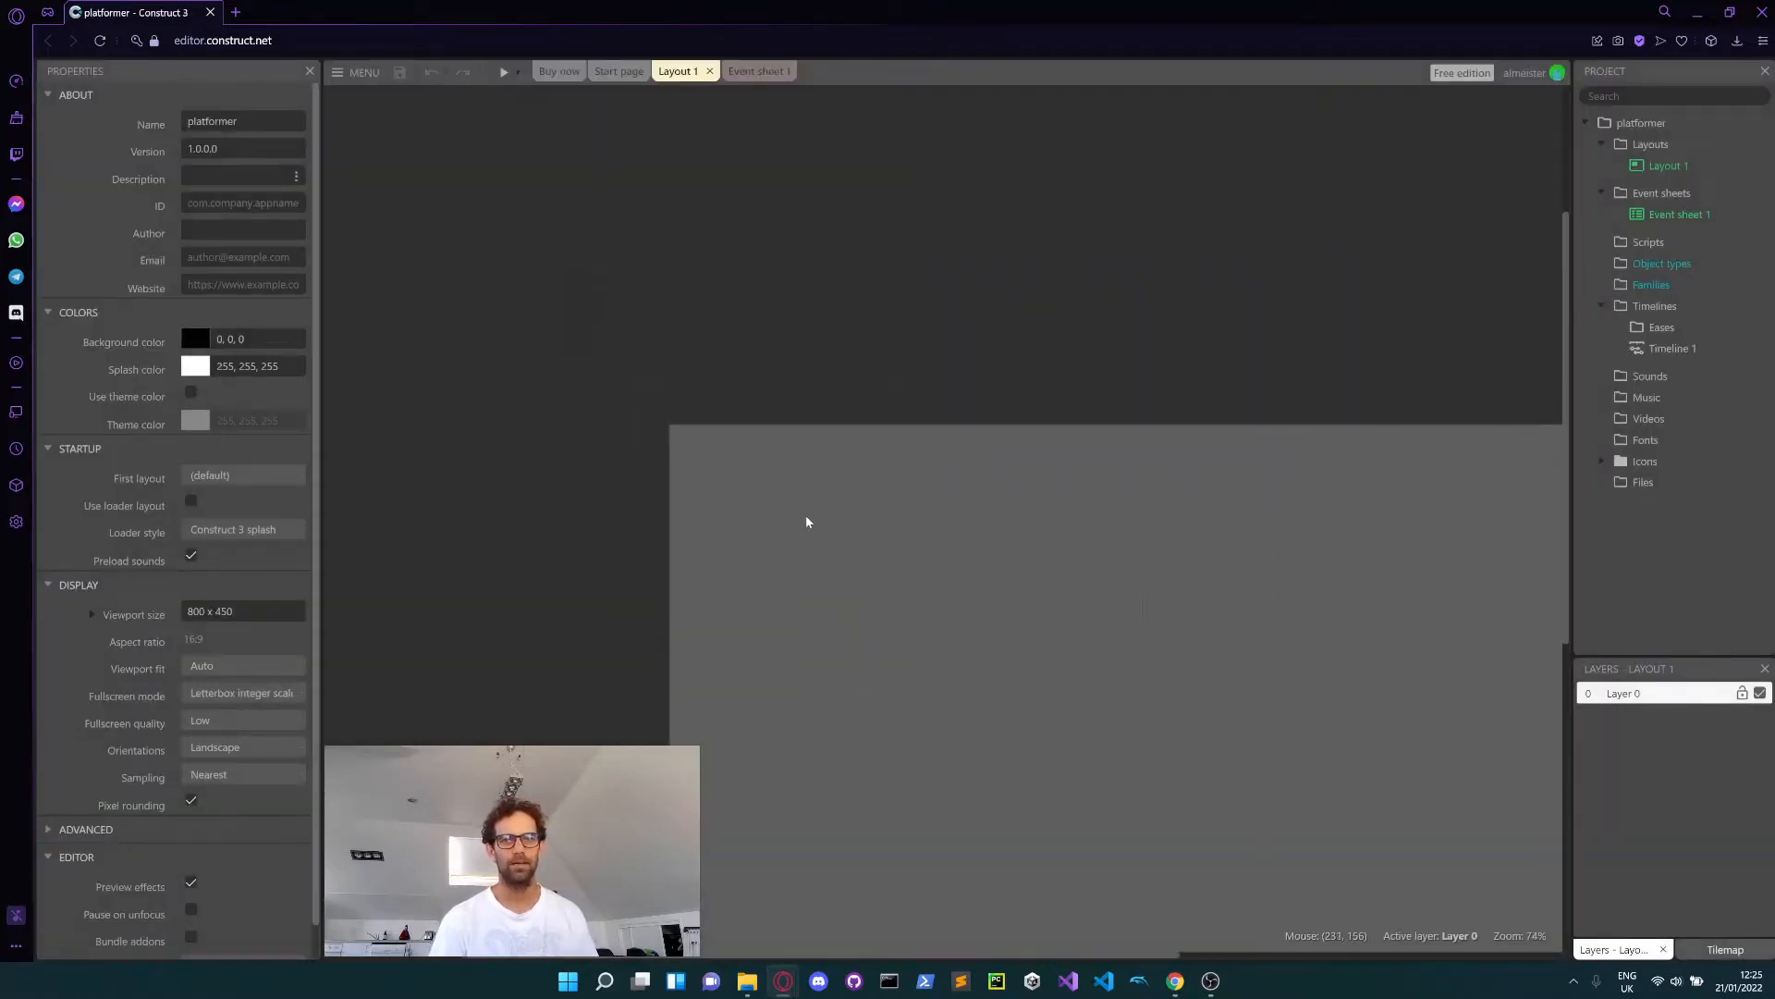
{"action": "scroll", "coordinate": [875, 559], "scroll_direction": "up", "scroll_amount": 2, "text": "ctrl"}
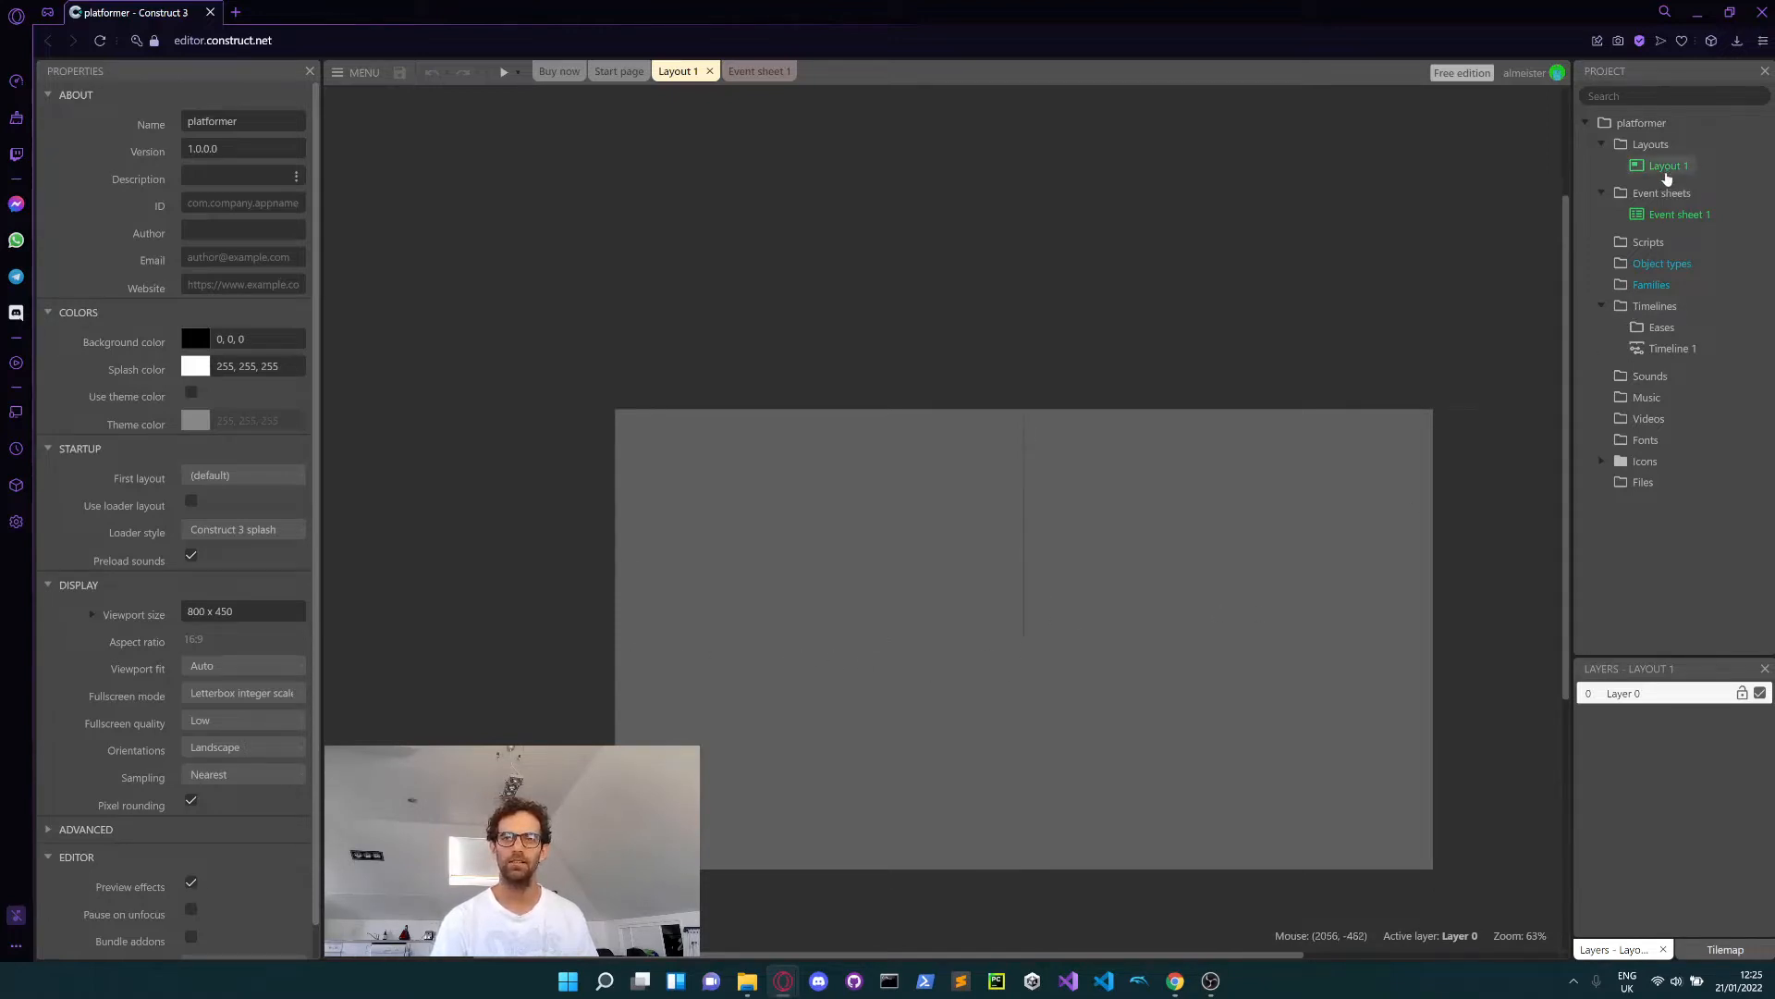
{"action": "left_click", "coordinate": [1667, 171]}
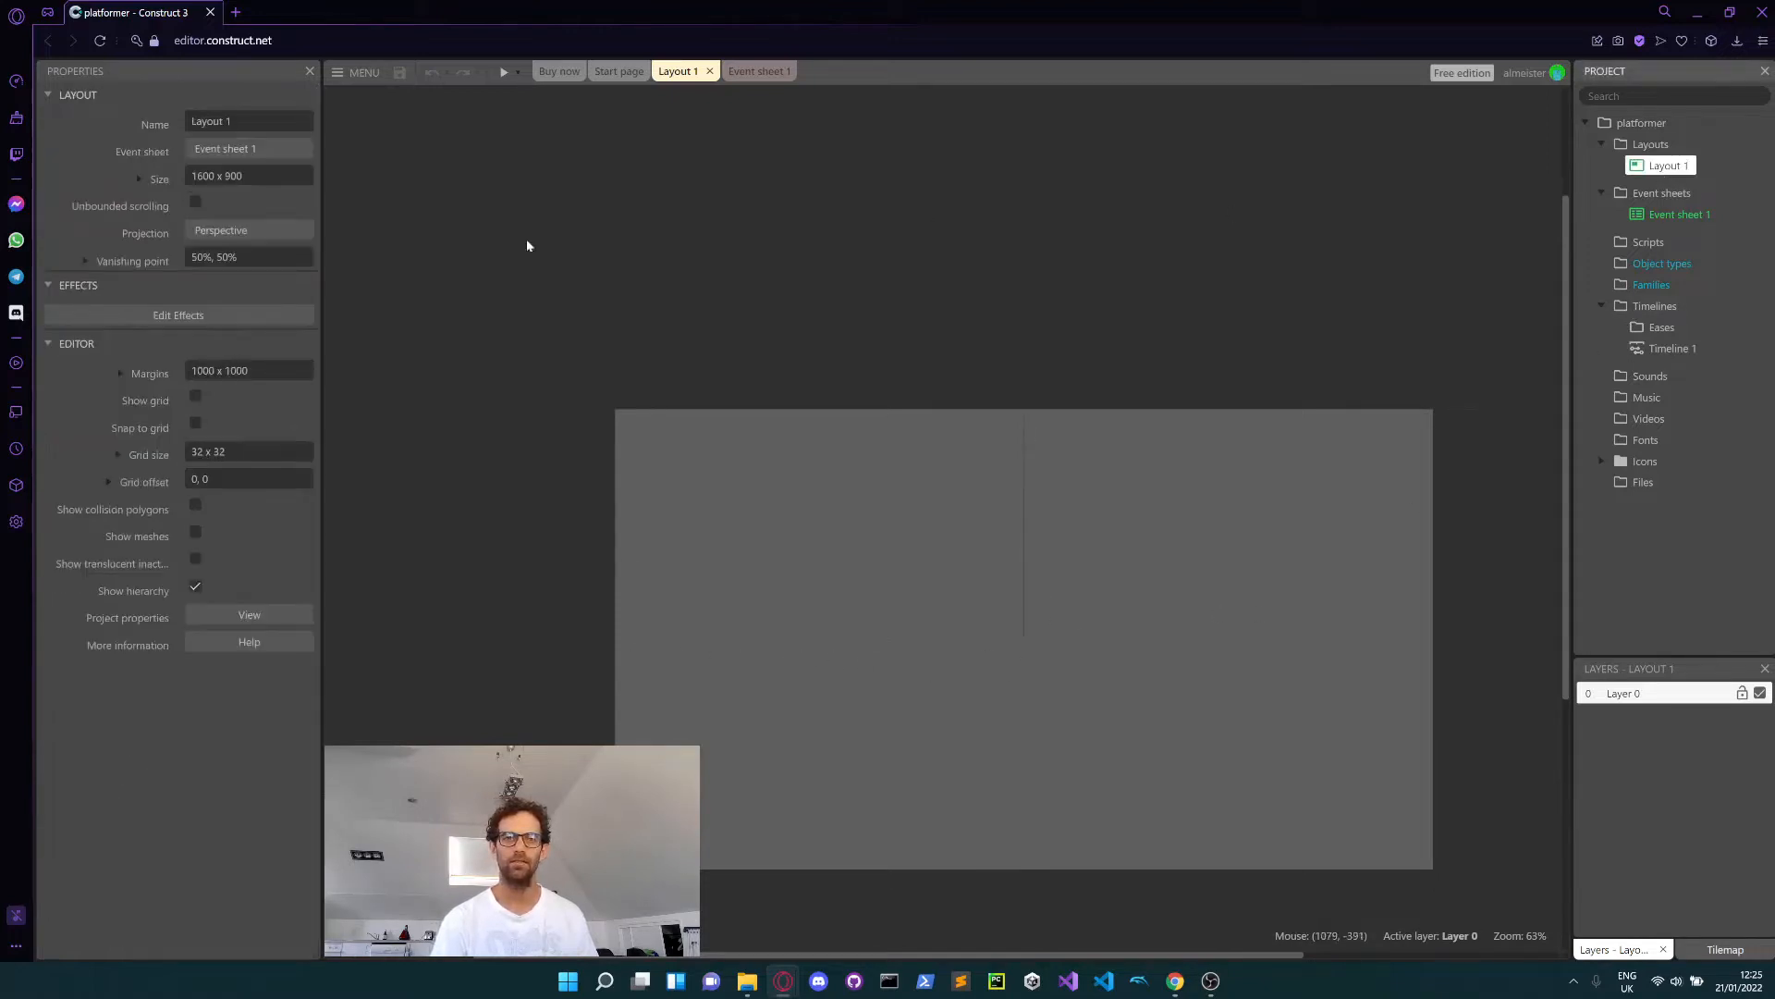
{"action": "left_click", "coordinate": [140, 180]}
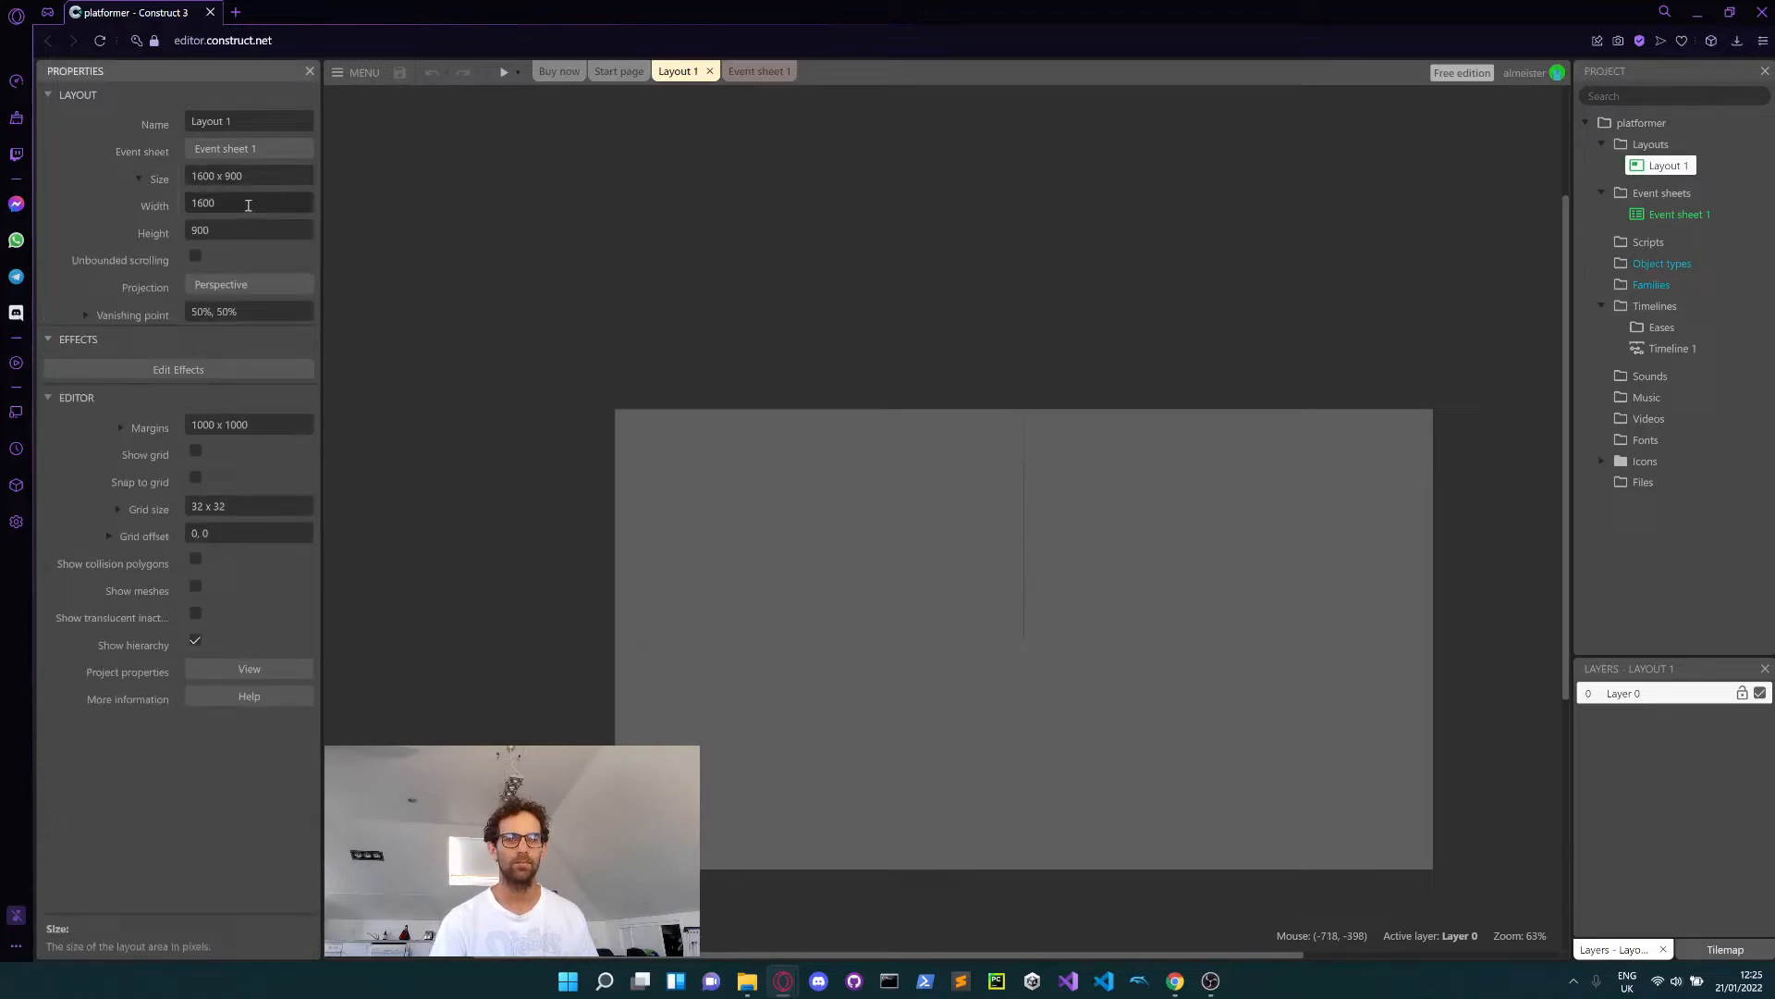
{"action": "left_click", "coordinate": [248, 206]}
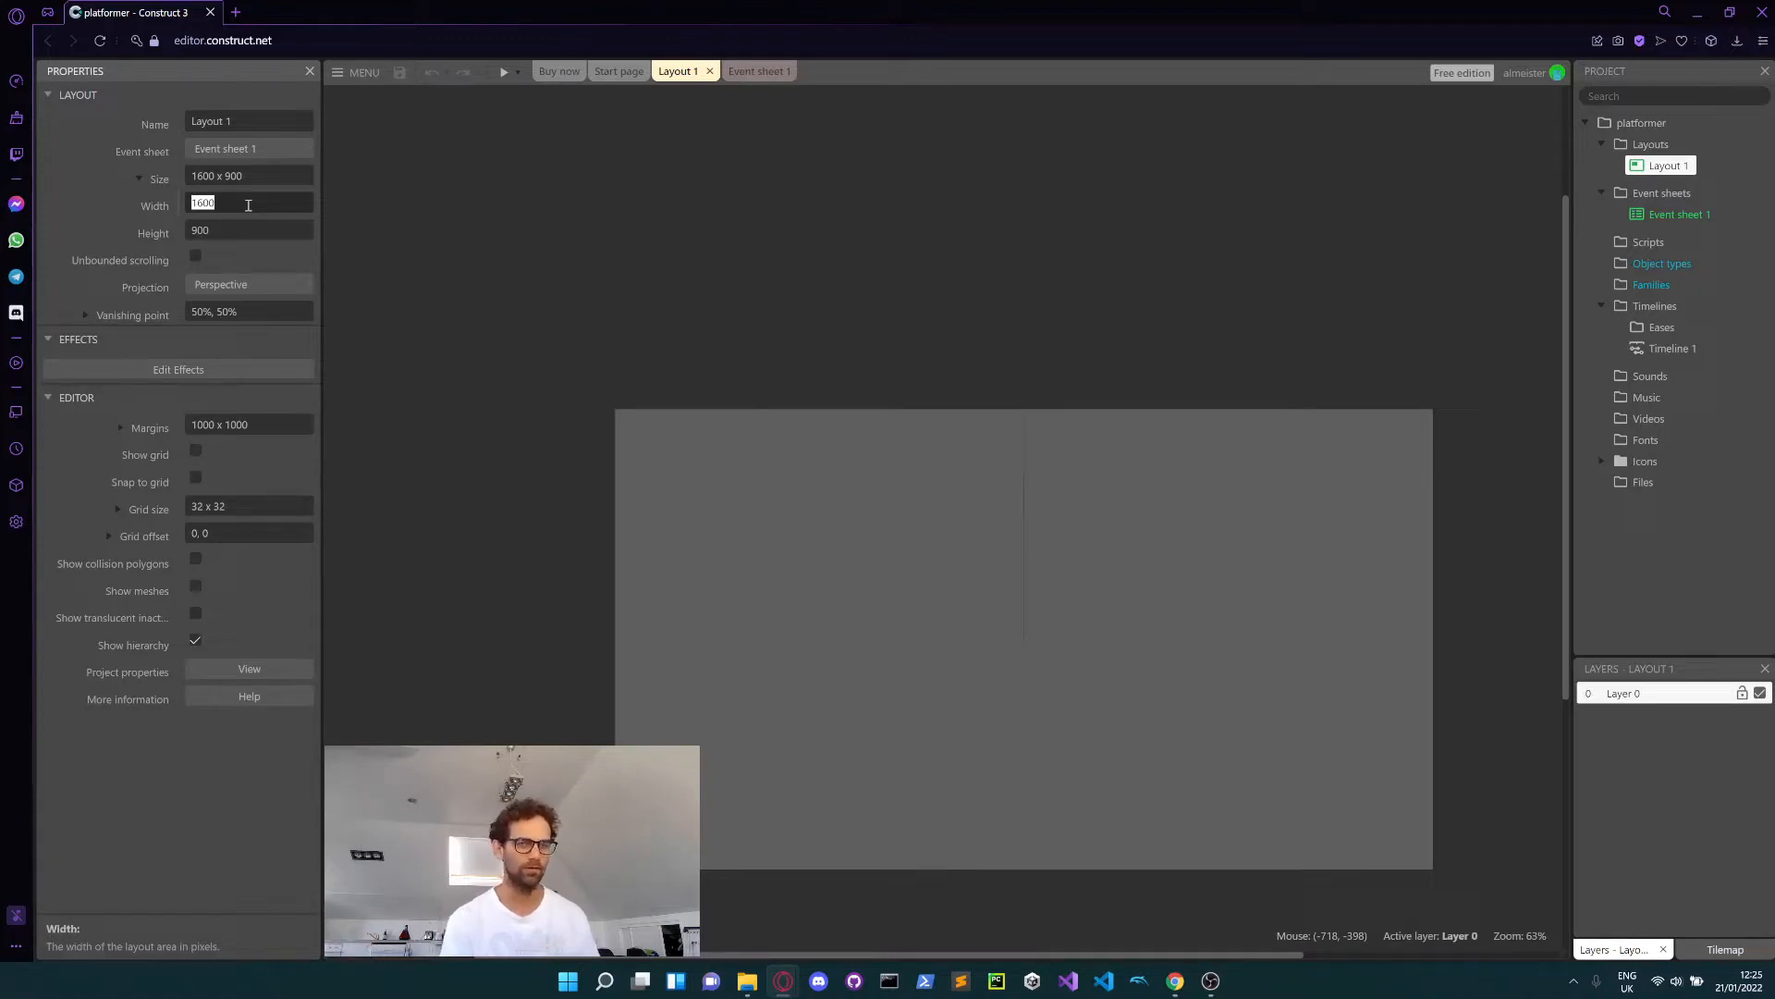
{"action": "type", "text": "1000"}
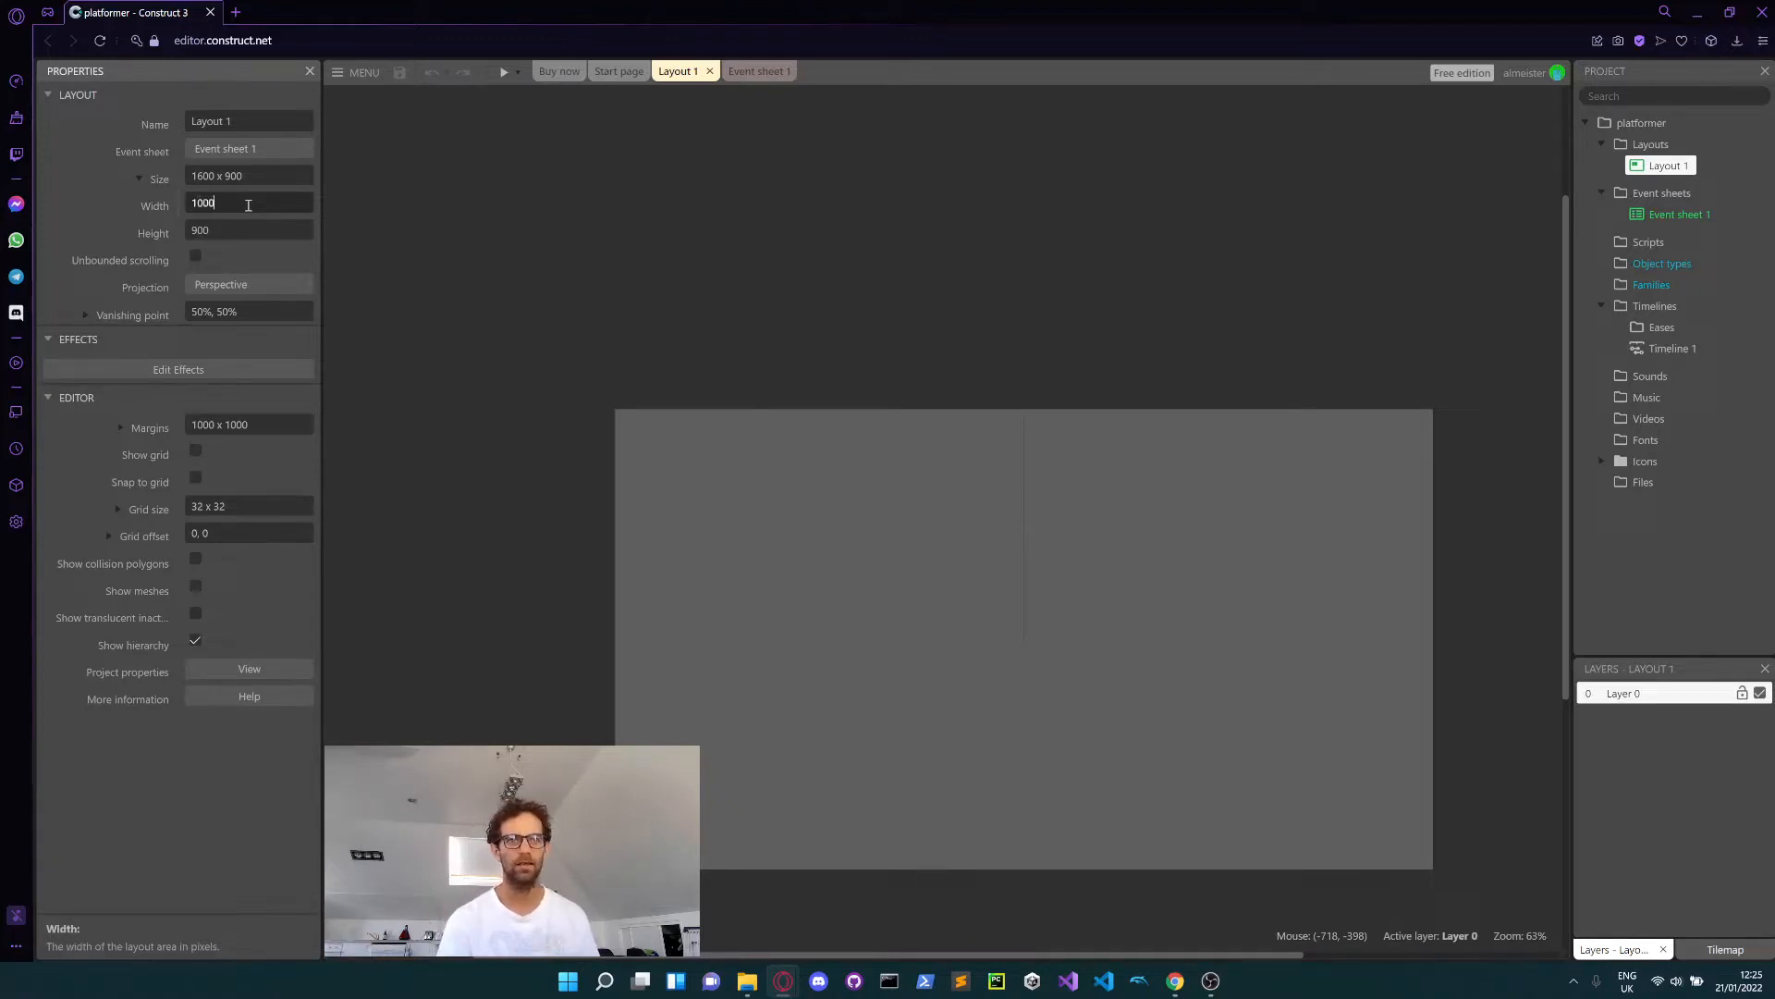
{"action": "type", "text": "0"}
{"action": "key", "text": "Tab"}
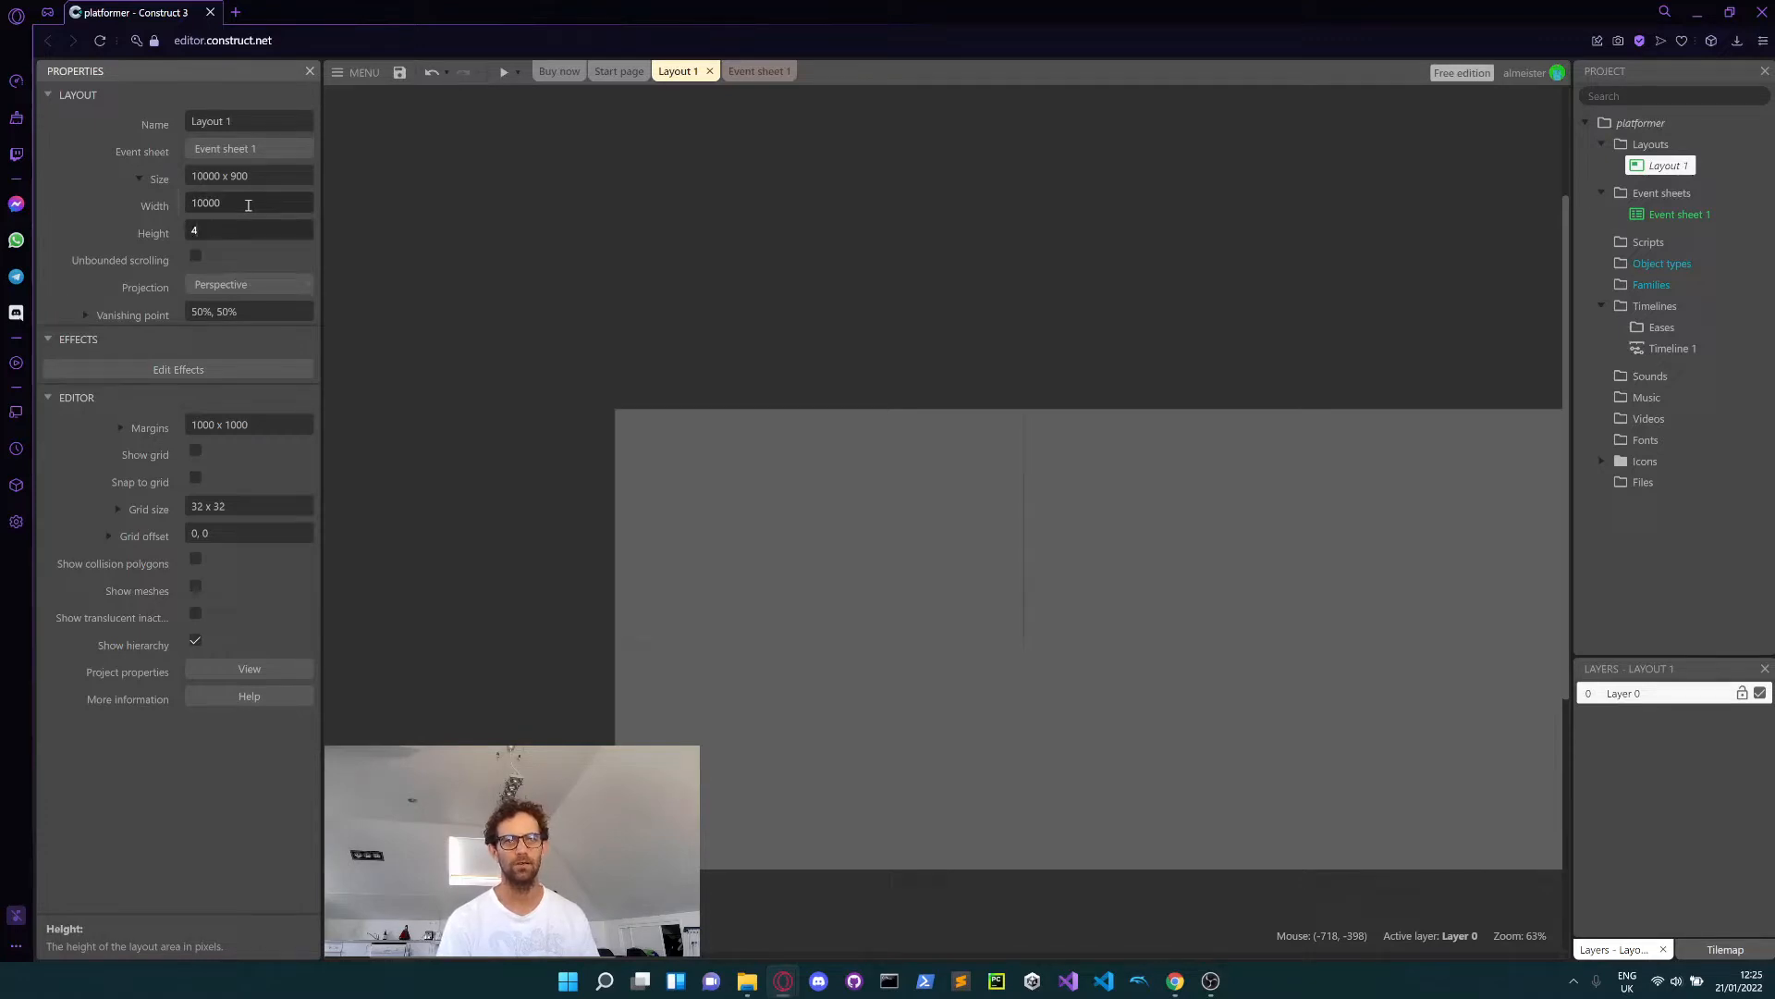
{"action": "key", "text": "Tab"}
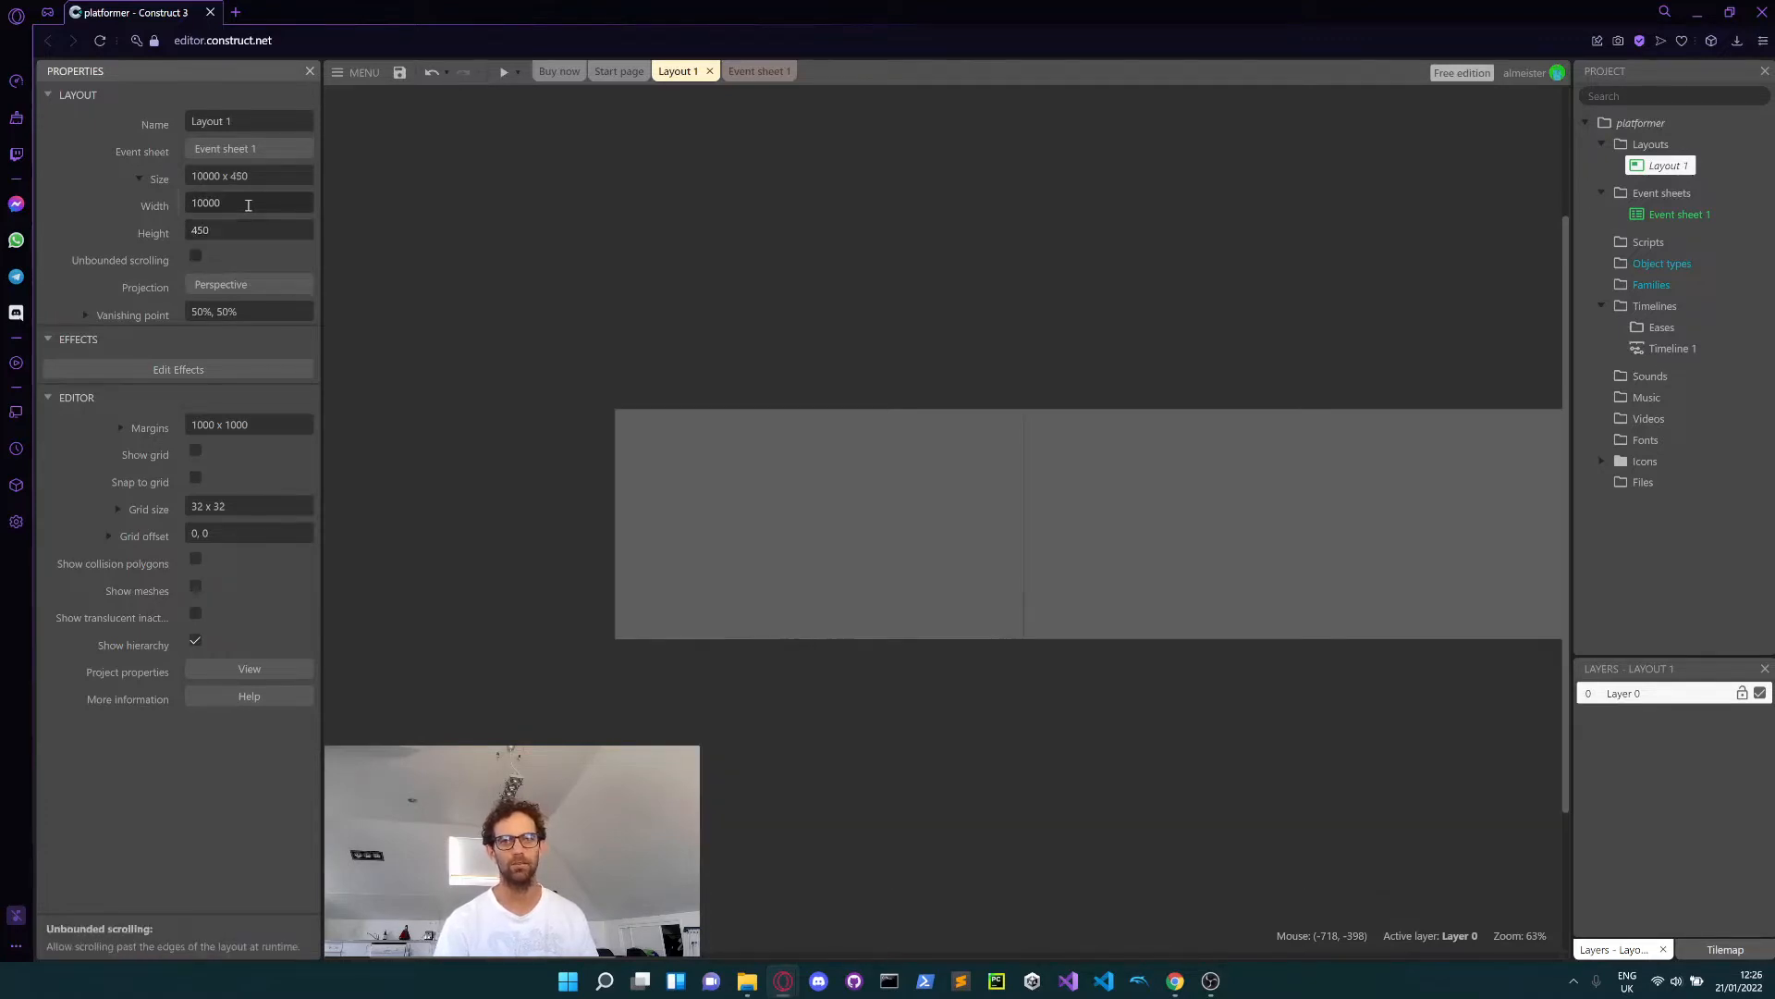
- Examine the full extent of the resized layout and return to a close view of its starting end
{"action": "scroll", "coordinate": [904, 601], "scroll_direction": "down", "scroll_amount": 3, "text": "ctrl"}
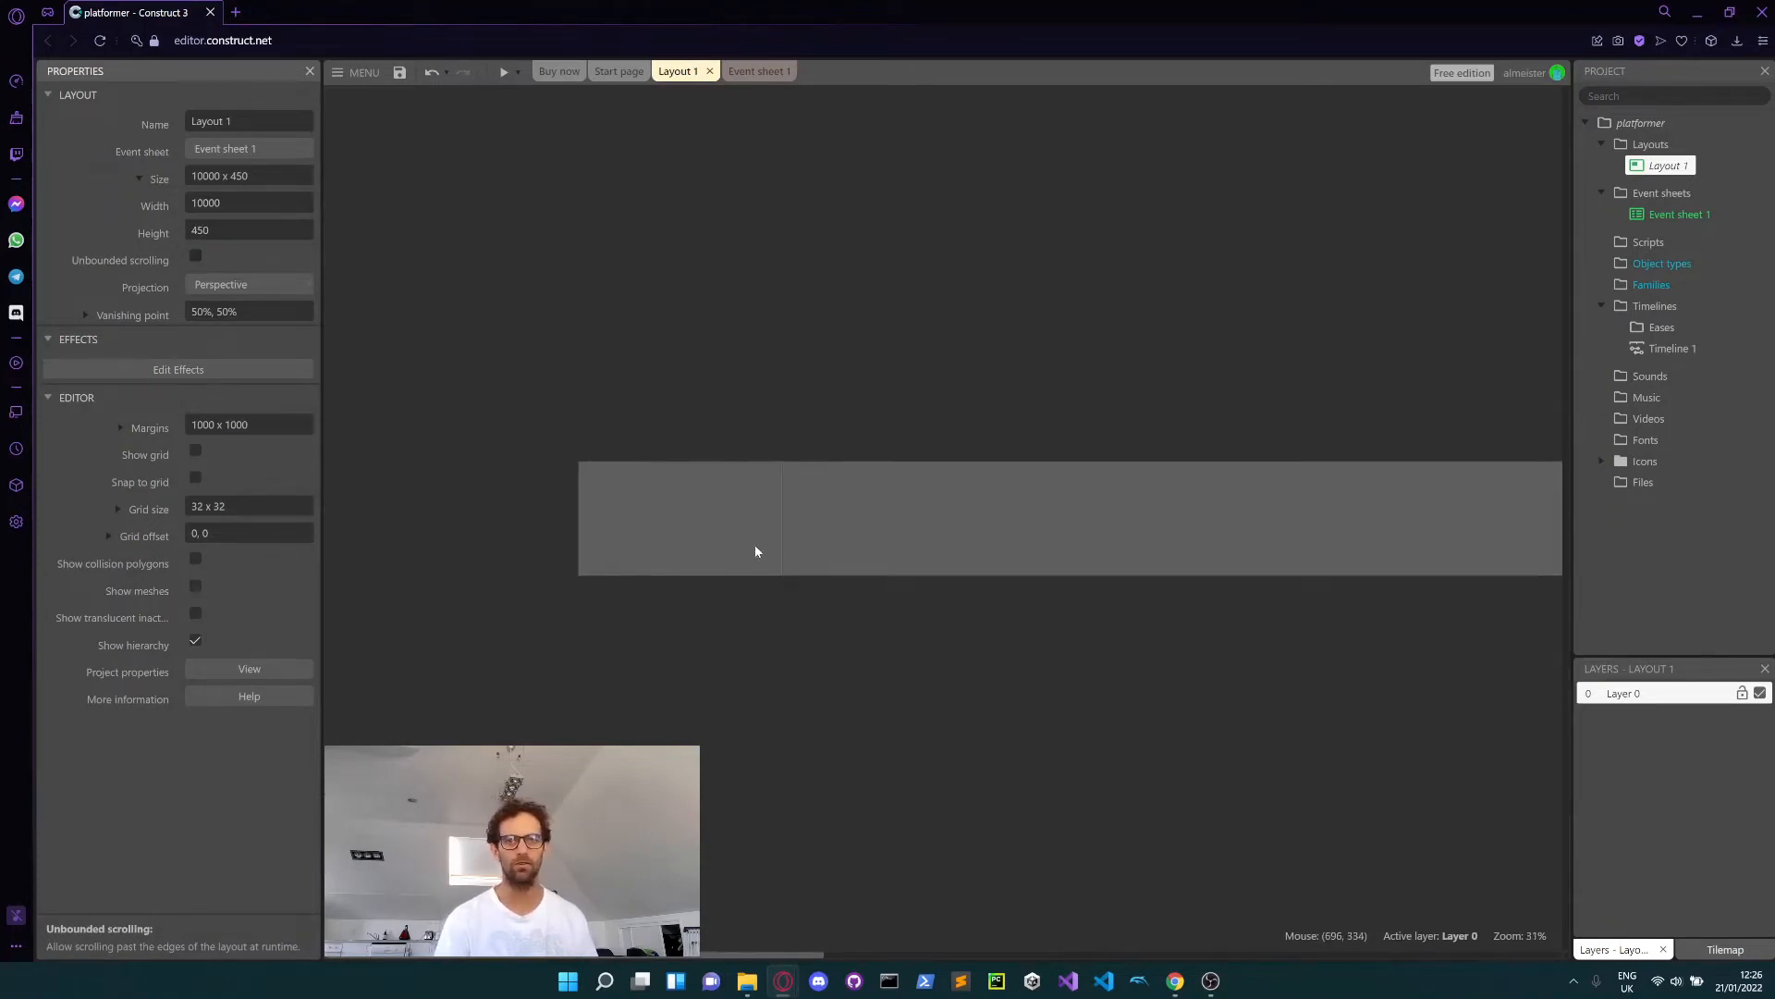
{"action": "scroll", "coordinate": [755, 551], "scroll_direction": "down", "scroll_amount": 3, "text": "ctrl"}
{"action": "scroll", "coordinate": [701, 552], "scroll_direction": "down", "scroll_amount": 2, "text": "ctrl"}
{"action": "scroll", "coordinate": [701, 552], "scroll_direction": "up", "scroll_amount": 1, "text": "ctrl"}
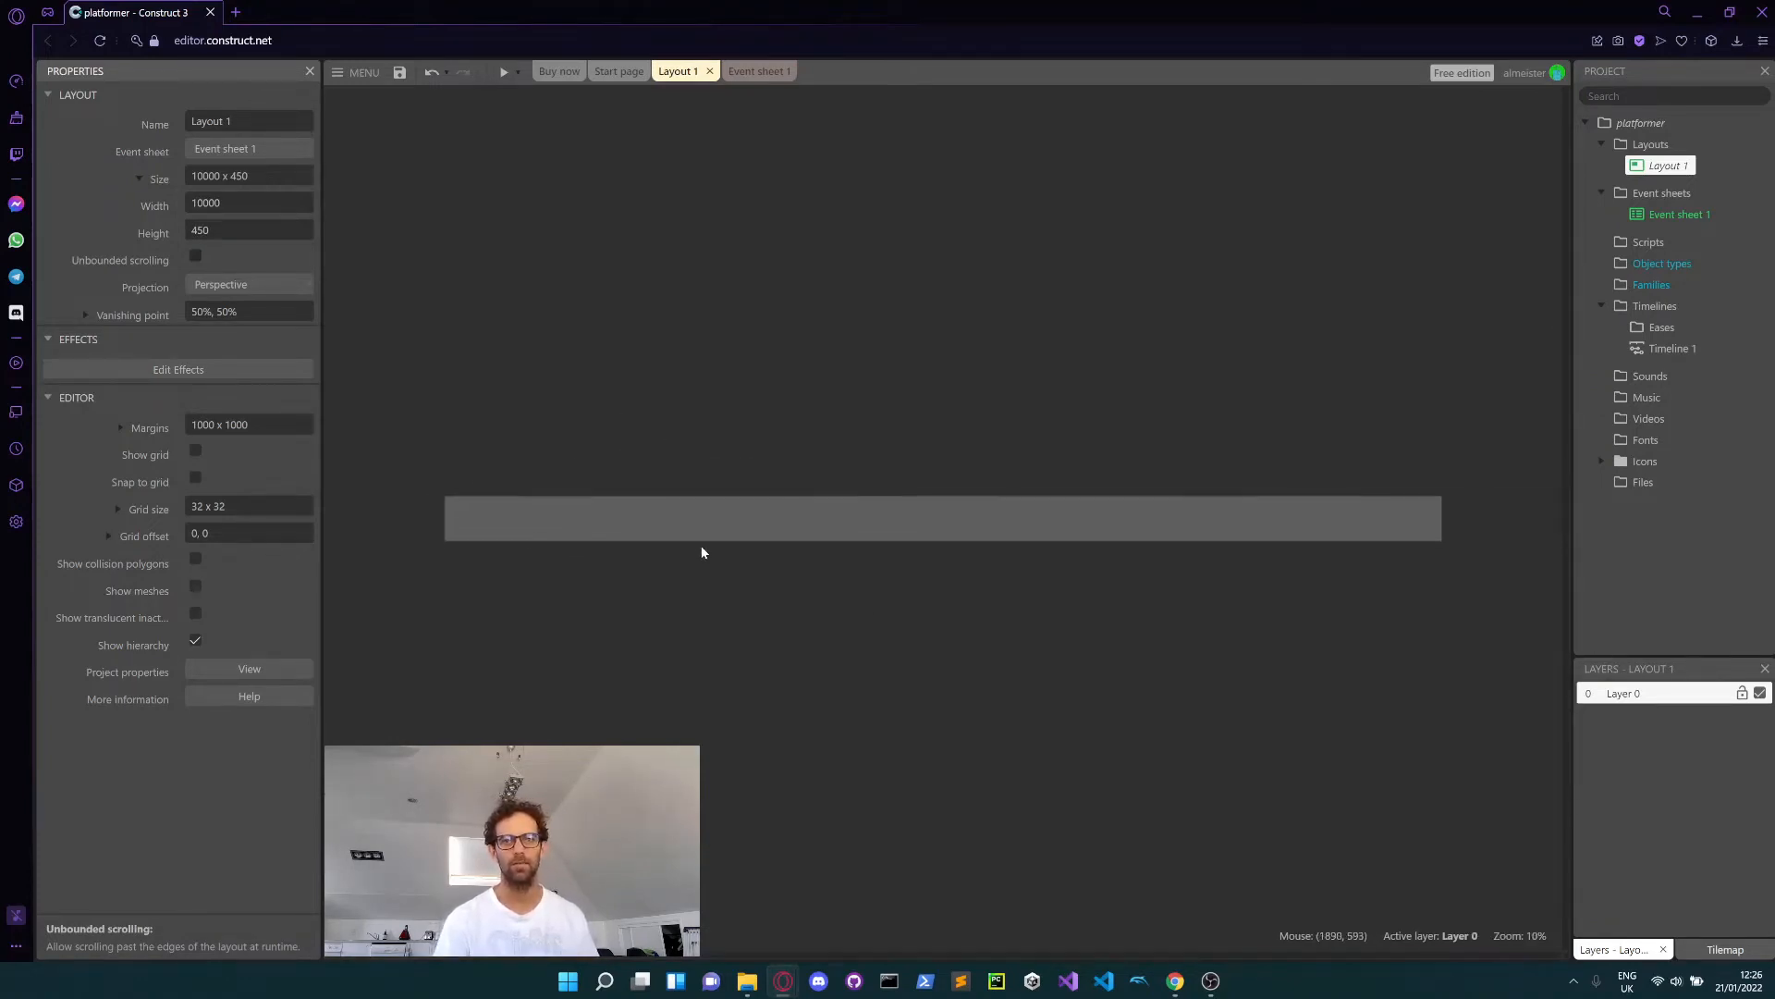
{"action": "scroll", "coordinate": [707, 545], "scroll_direction": "up", "scroll_amount": 4, "text": "ctrl"}
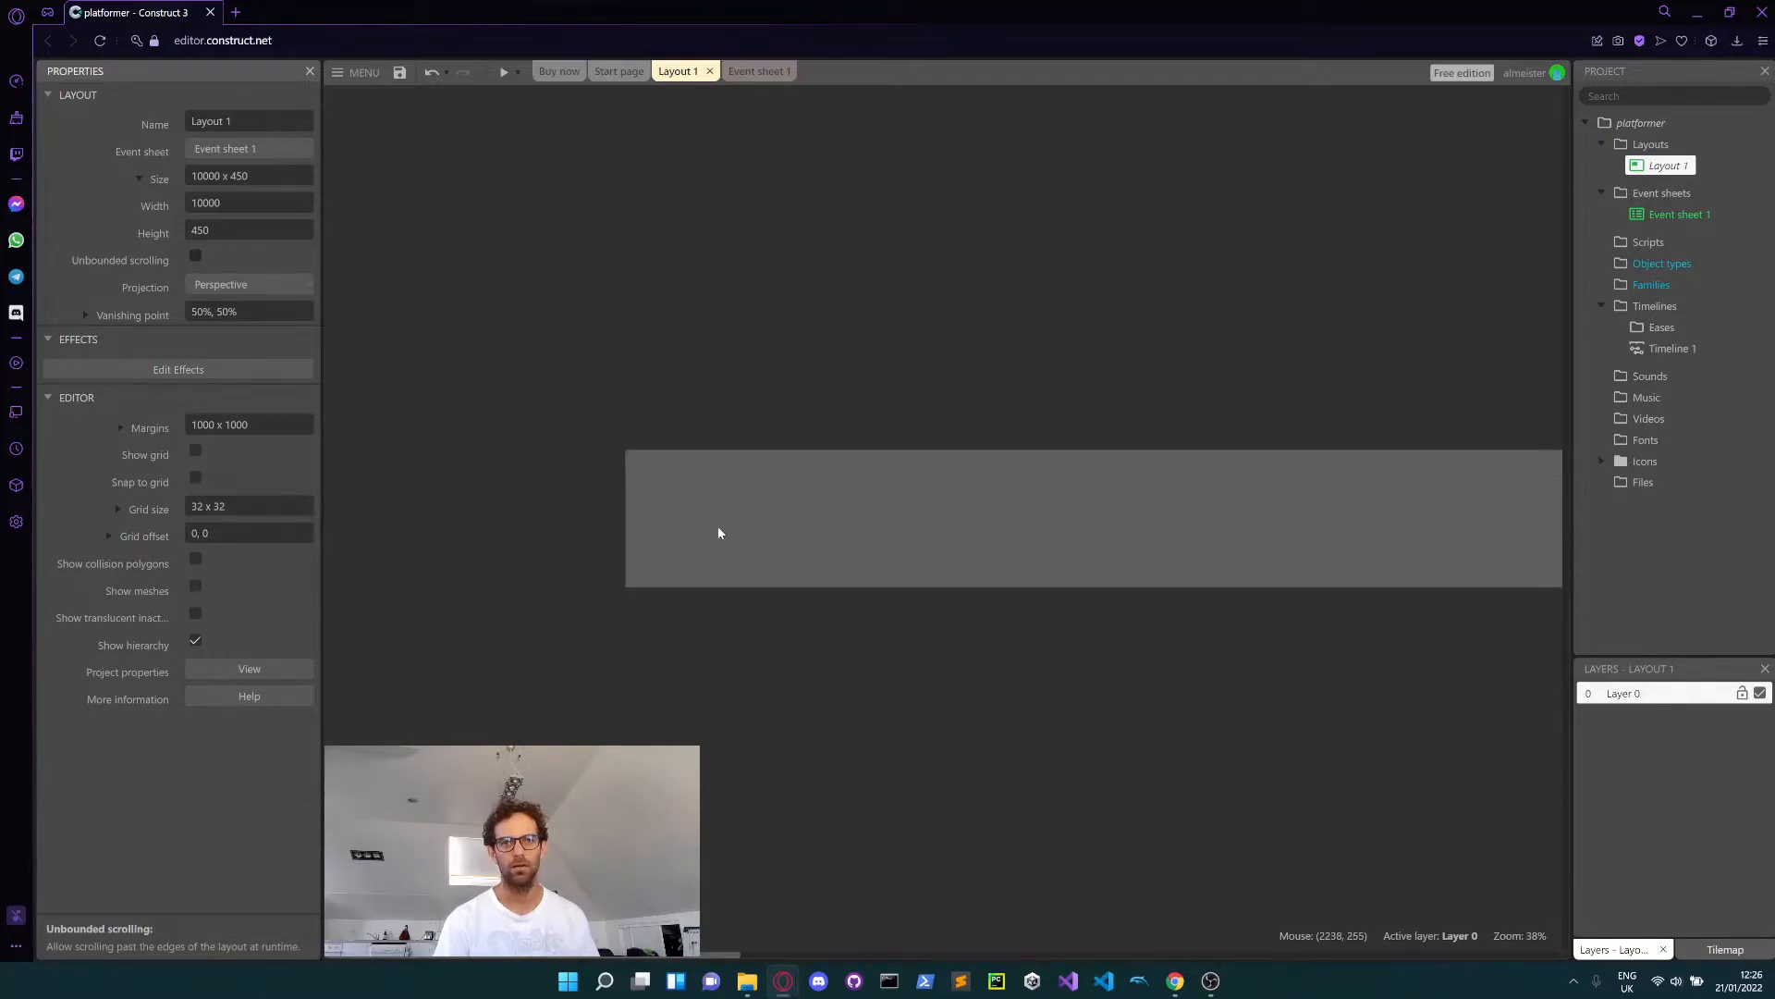
{"action": "scroll", "coordinate": [791, 524], "scroll_direction": "up", "scroll_amount": 2, "text": "ctrl"}
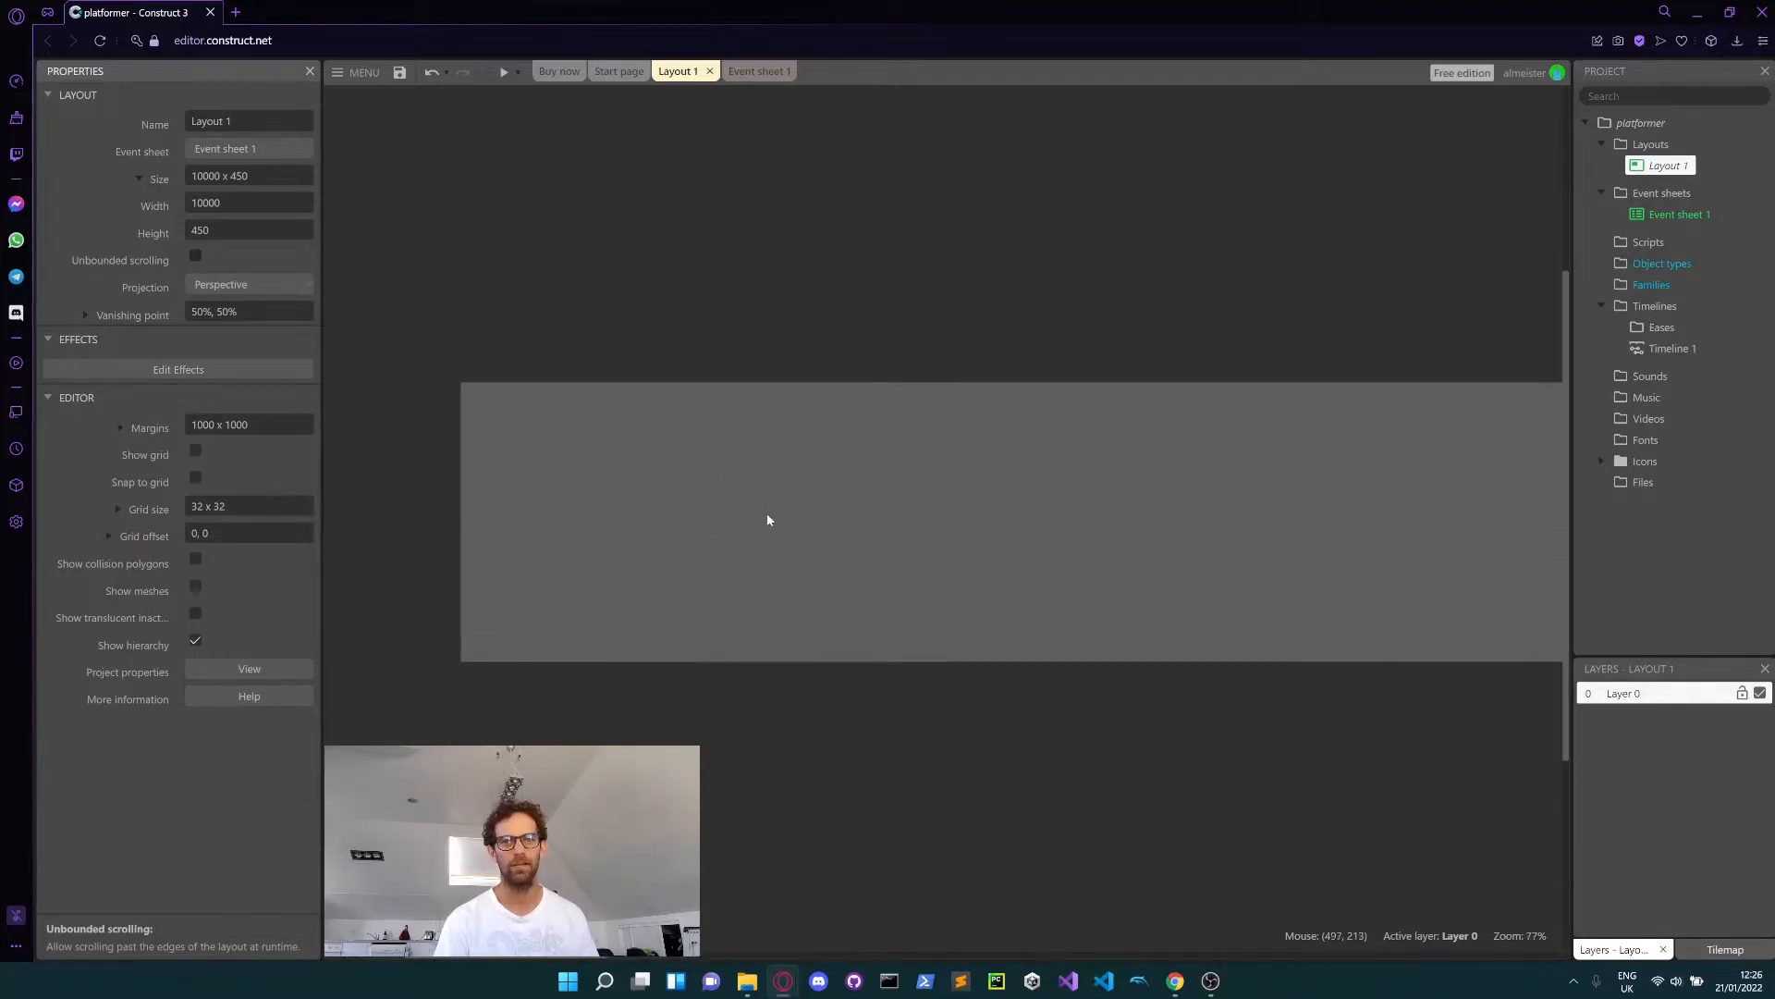
{"action": "scroll", "coordinate": [764, 519], "scroll_direction": "up", "scroll_amount": 2, "text": "ctrl"}
{"action": "scroll", "coordinate": [745, 520], "scroll_direction": "left", "scroll_amount": 4}
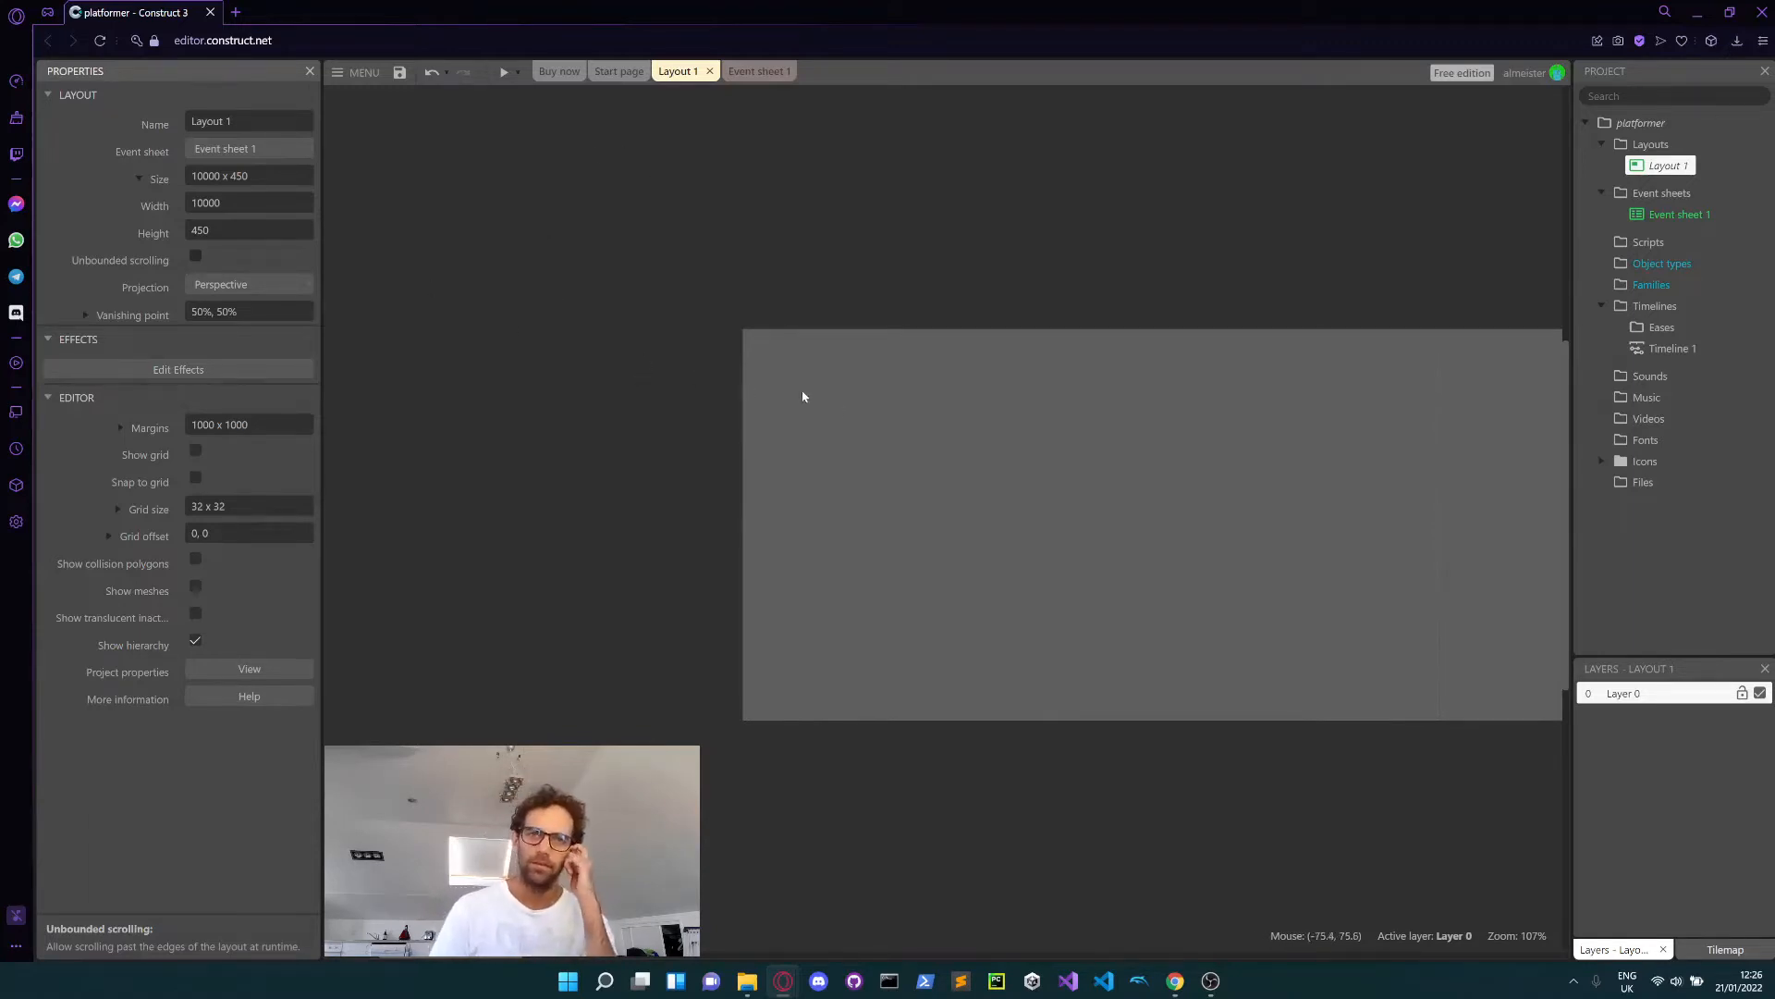
- Insert a Tiled Background object into the start area of Layout 1, keeping its default name
{"action": "scroll", "coordinate": [865, 456], "scroll_direction": "right", "scroll_amount": 1}
{"action": "right_click", "coordinate": [865, 455]}
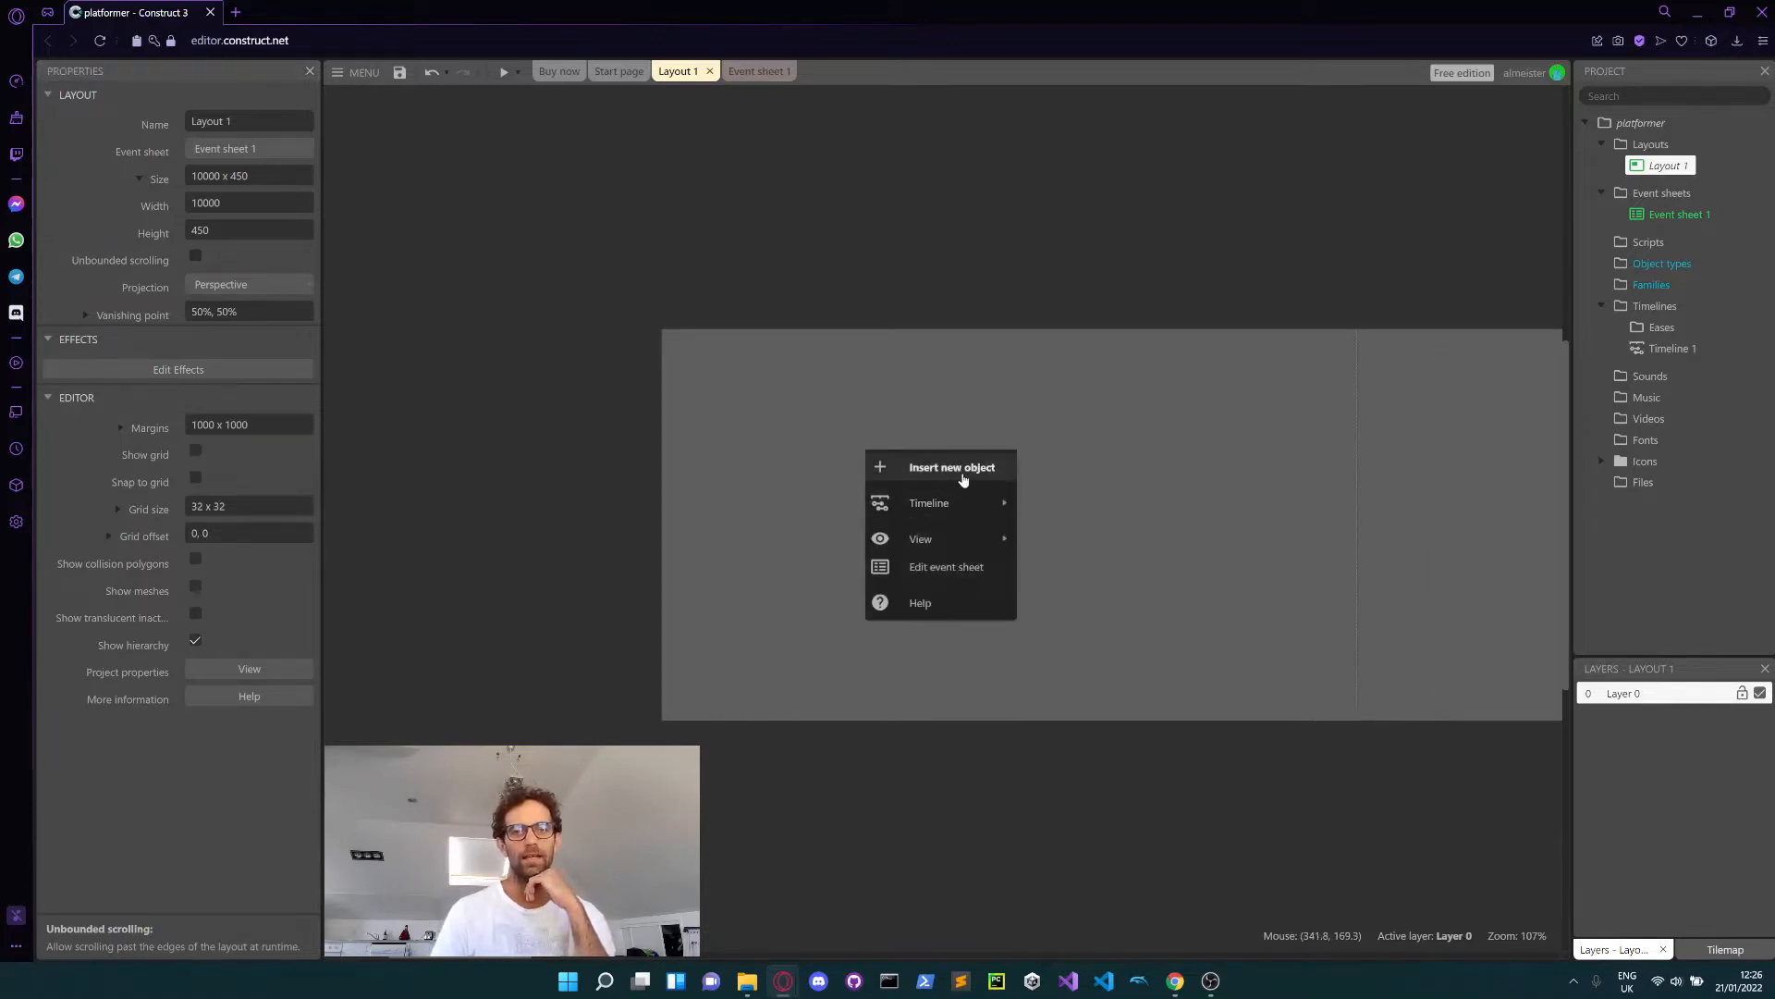
{"action": "left_click", "coordinate": [961, 477]}
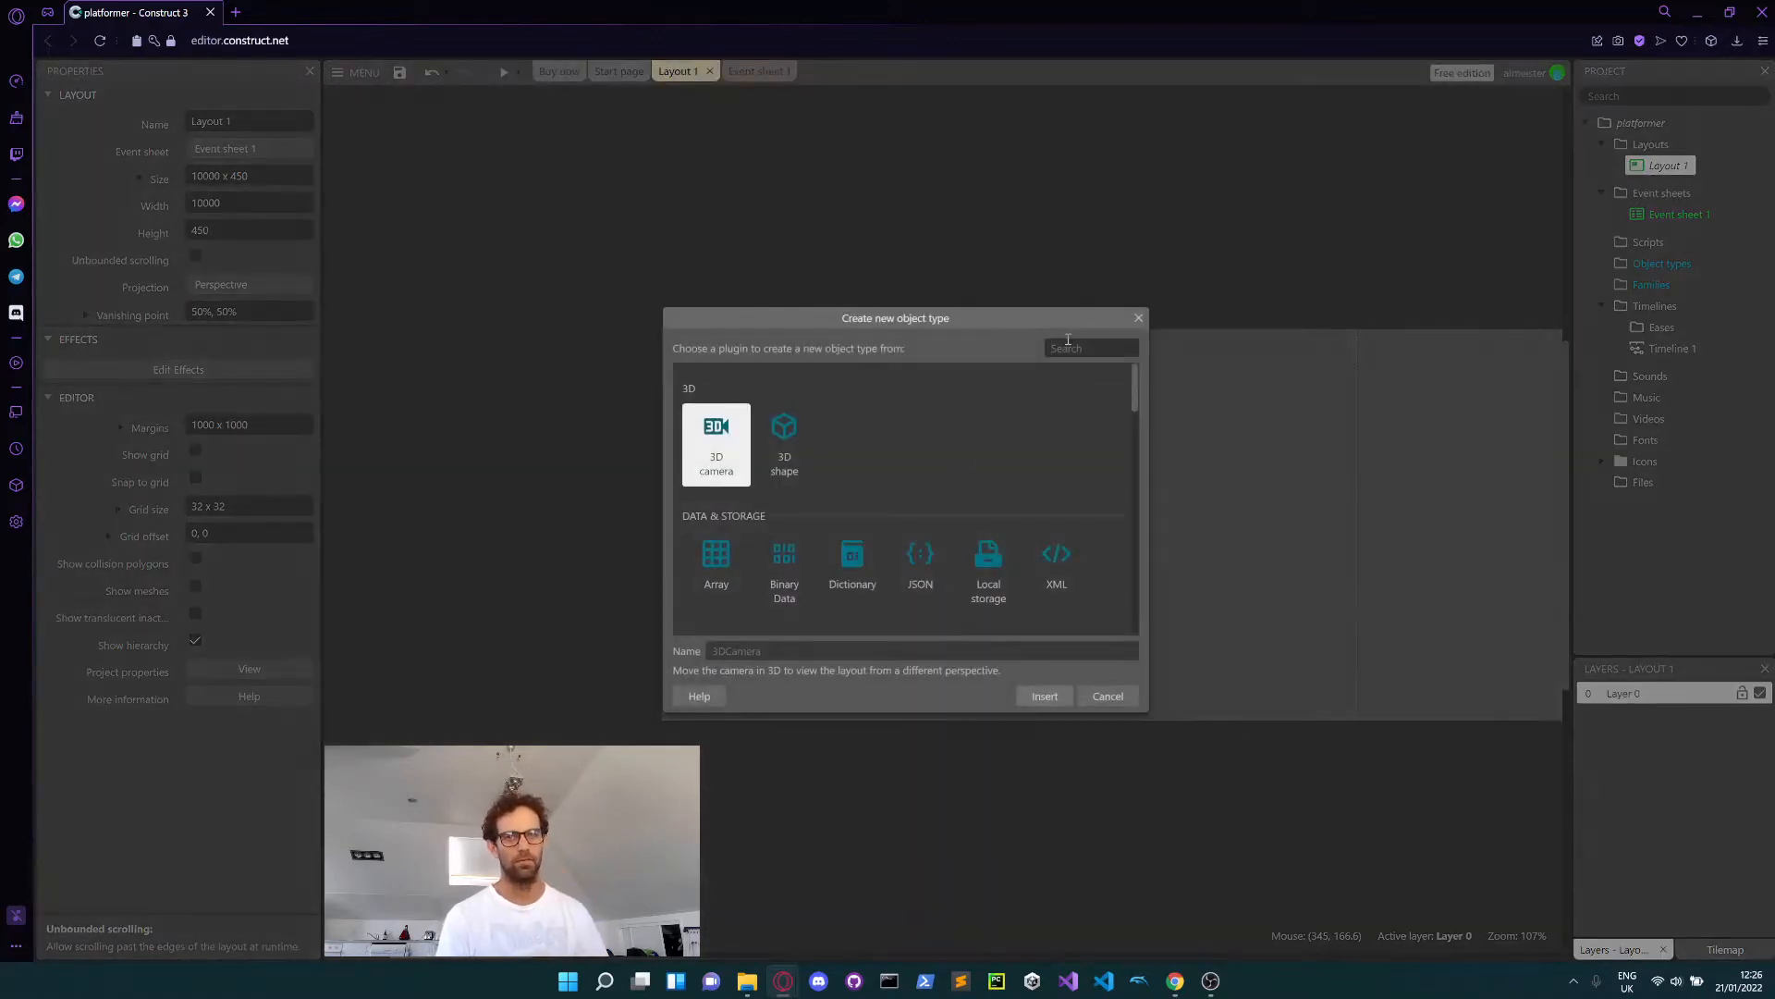
{"action": "type", "text": "back"}
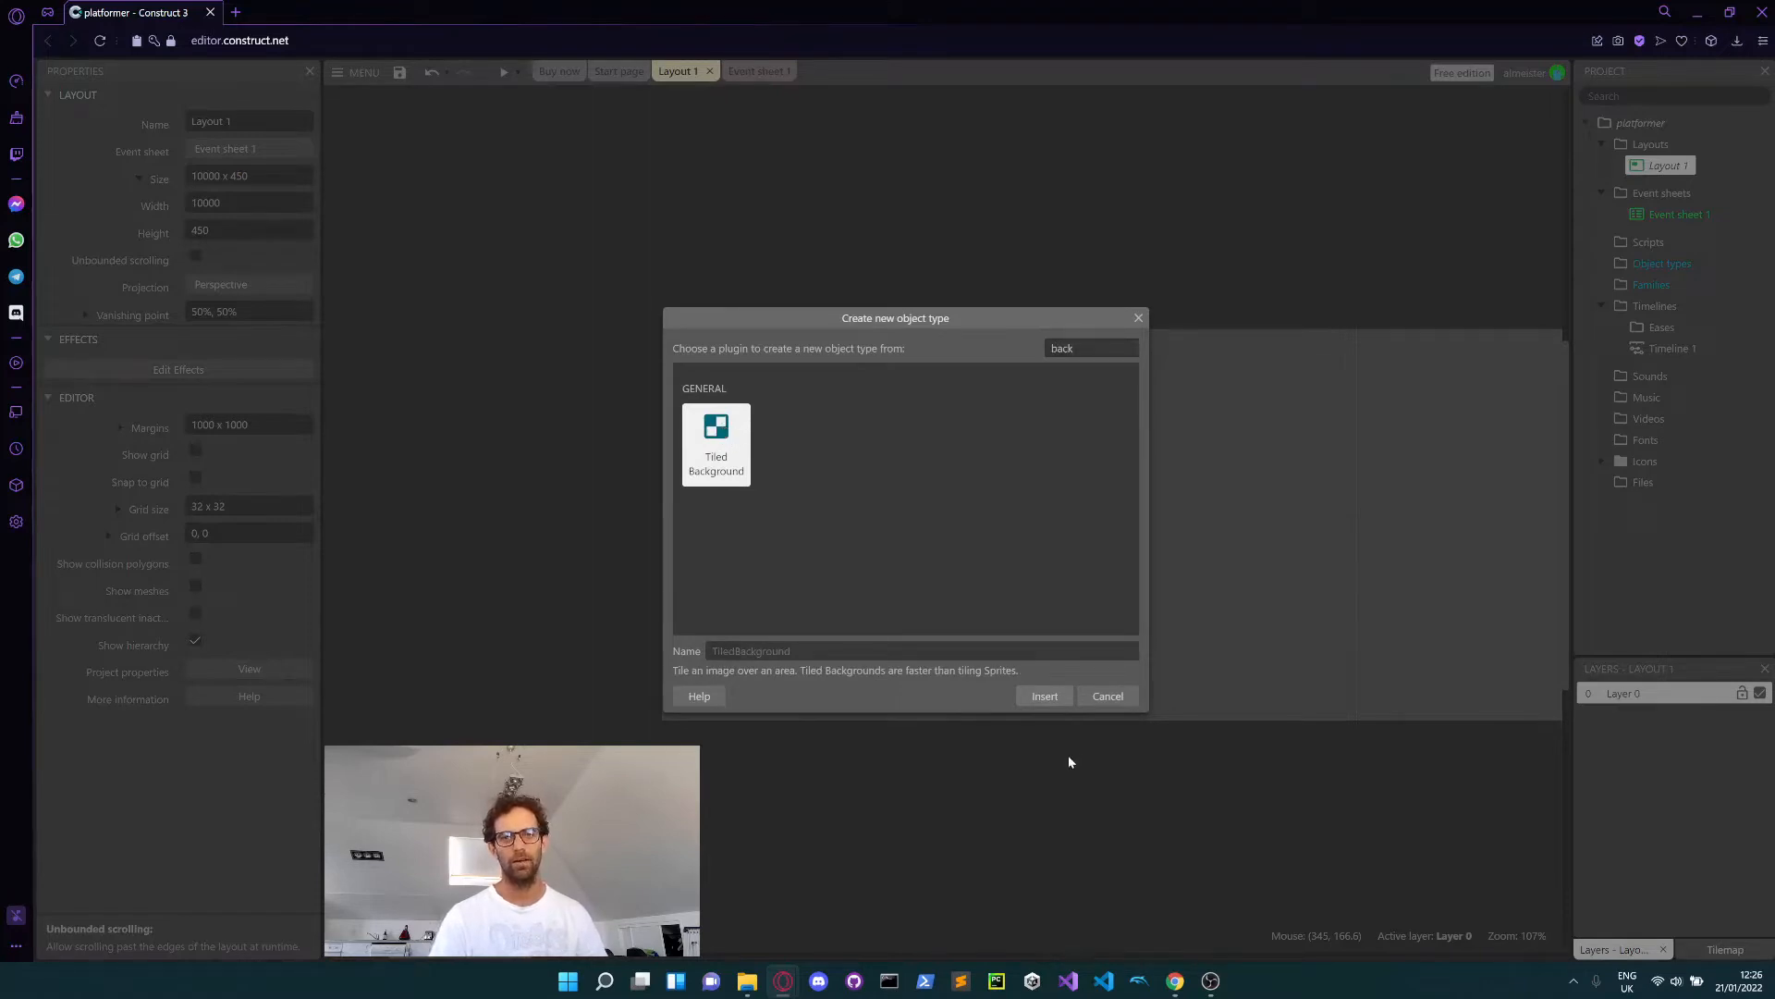
{"action": "left_click", "coordinate": [1045, 696]}
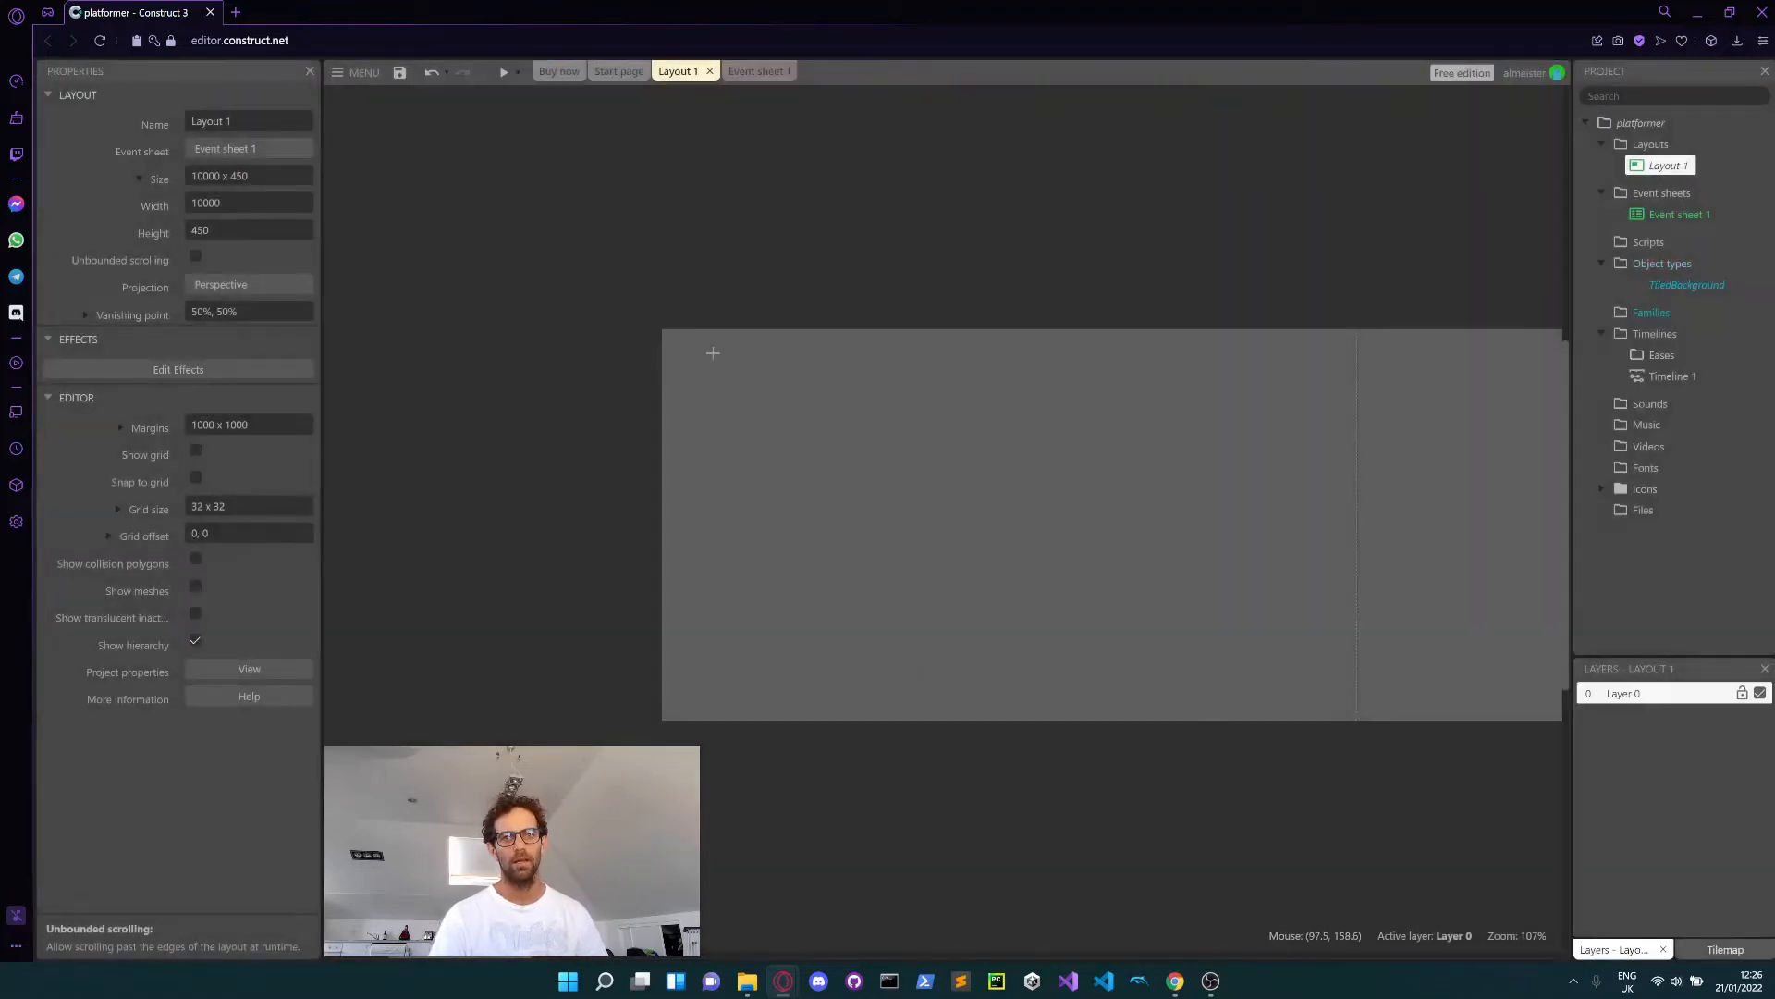
{"action": "left_click", "coordinate": [841, 492]}
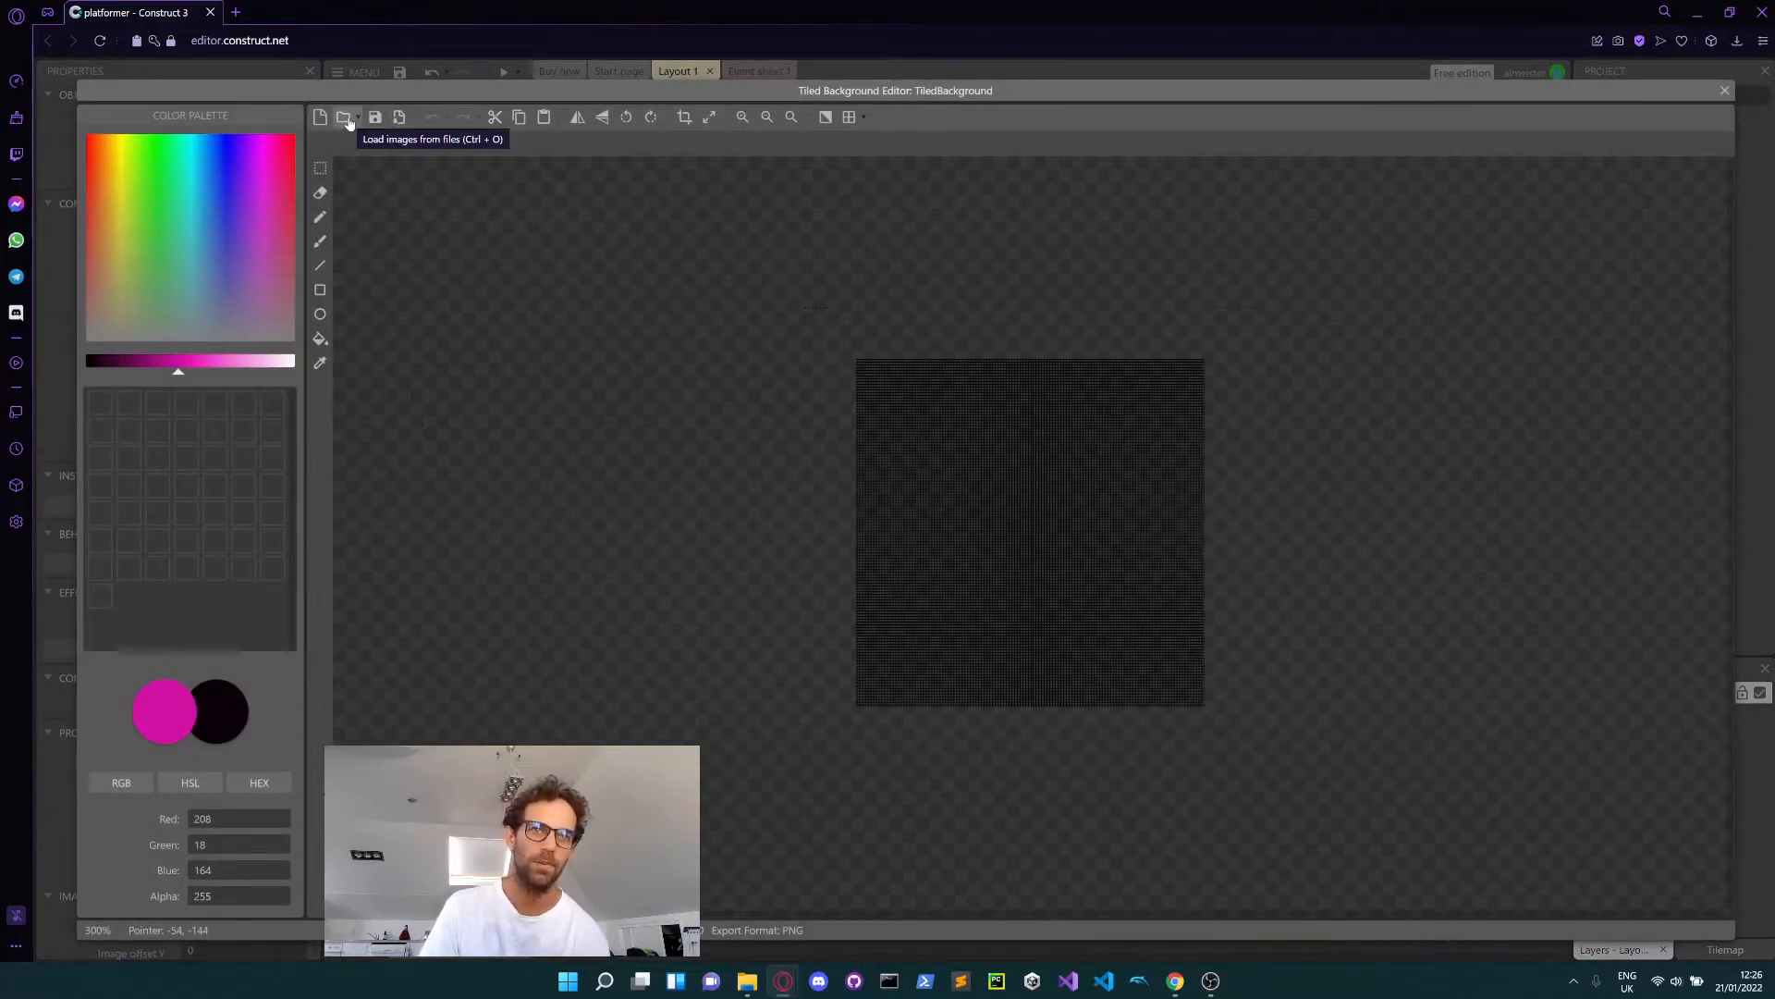
- Load blue-sky-background.png from the sprites/background folder as the tiled background's image and close the image editor
{"action": "left_click", "coordinate": [349, 121]}
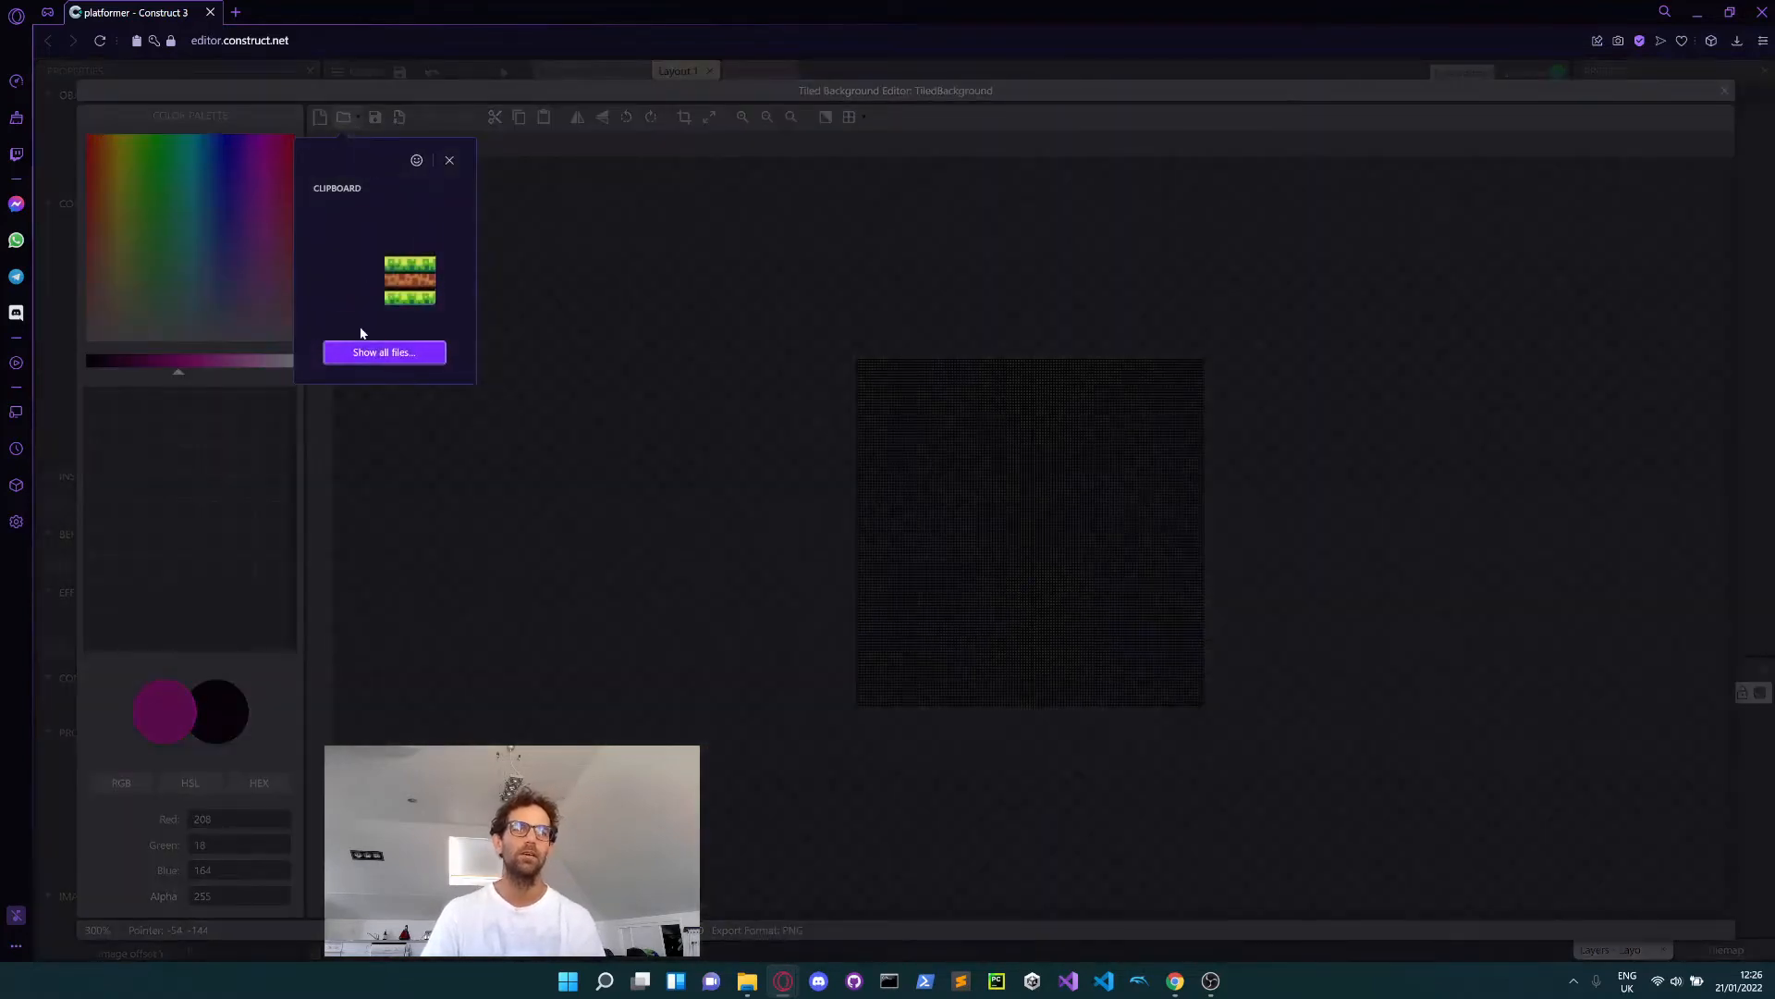
{"action": "left_click", "coordinate": [373, 353]}
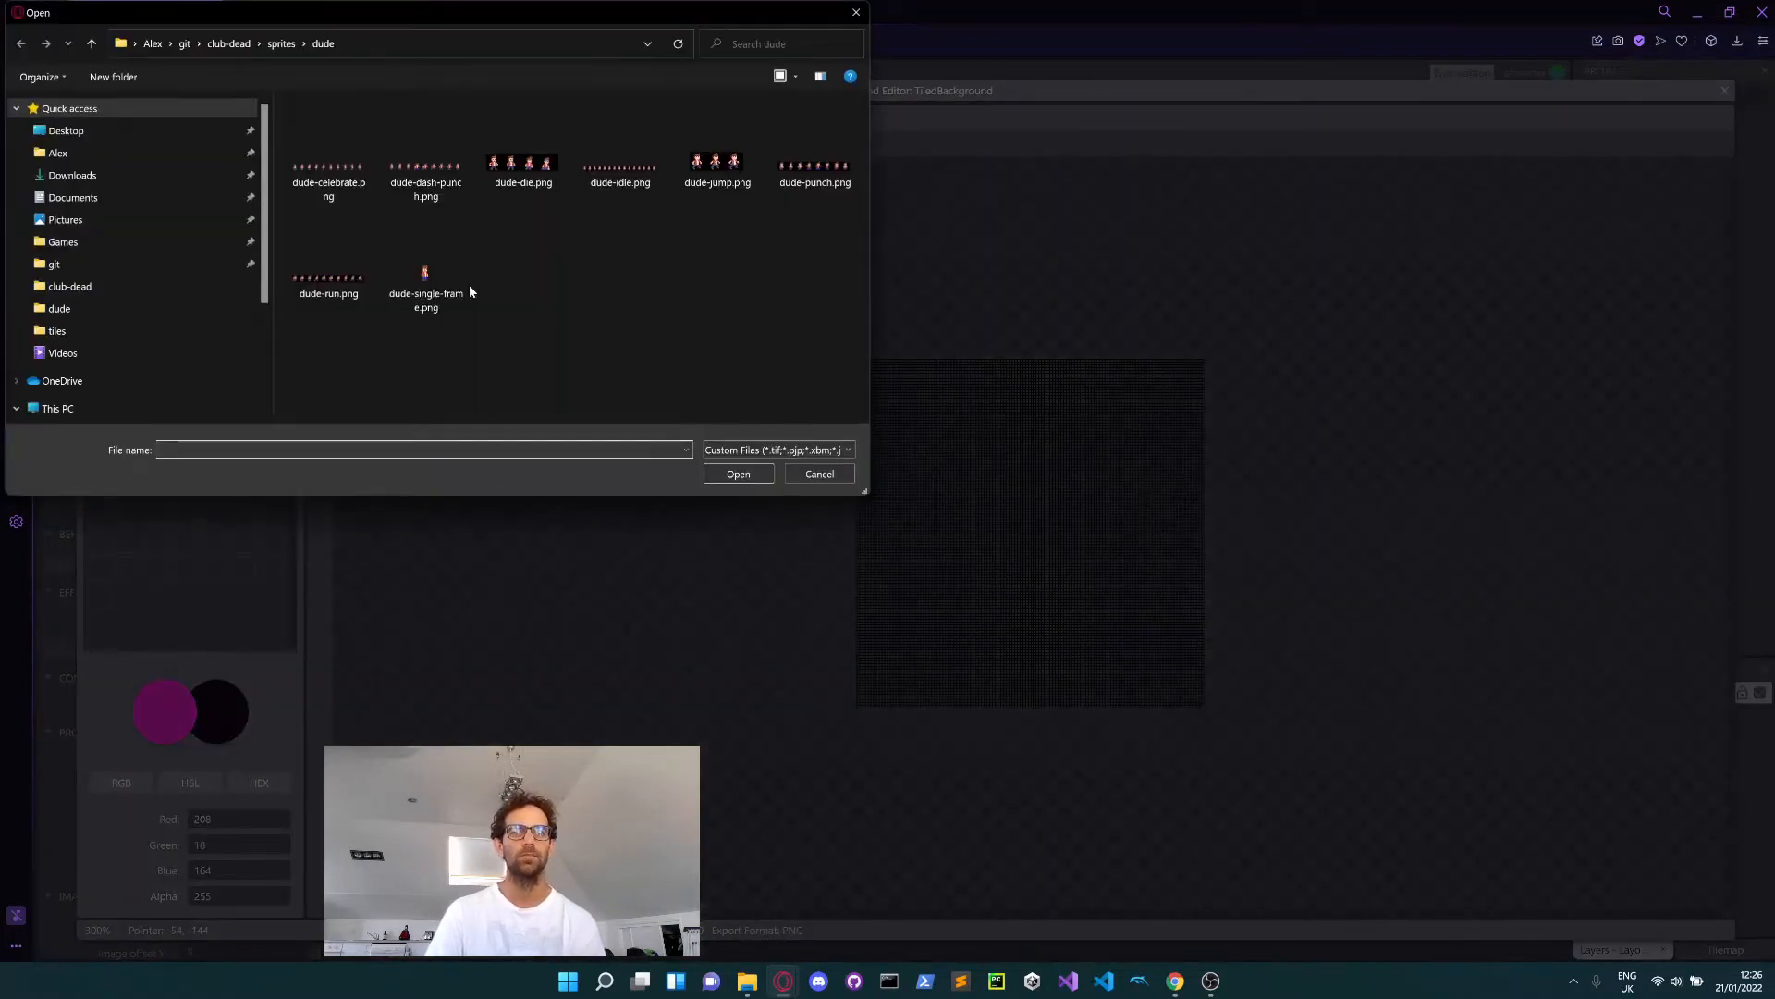
{"action": "left_click", "coordinate": [281, 44]}
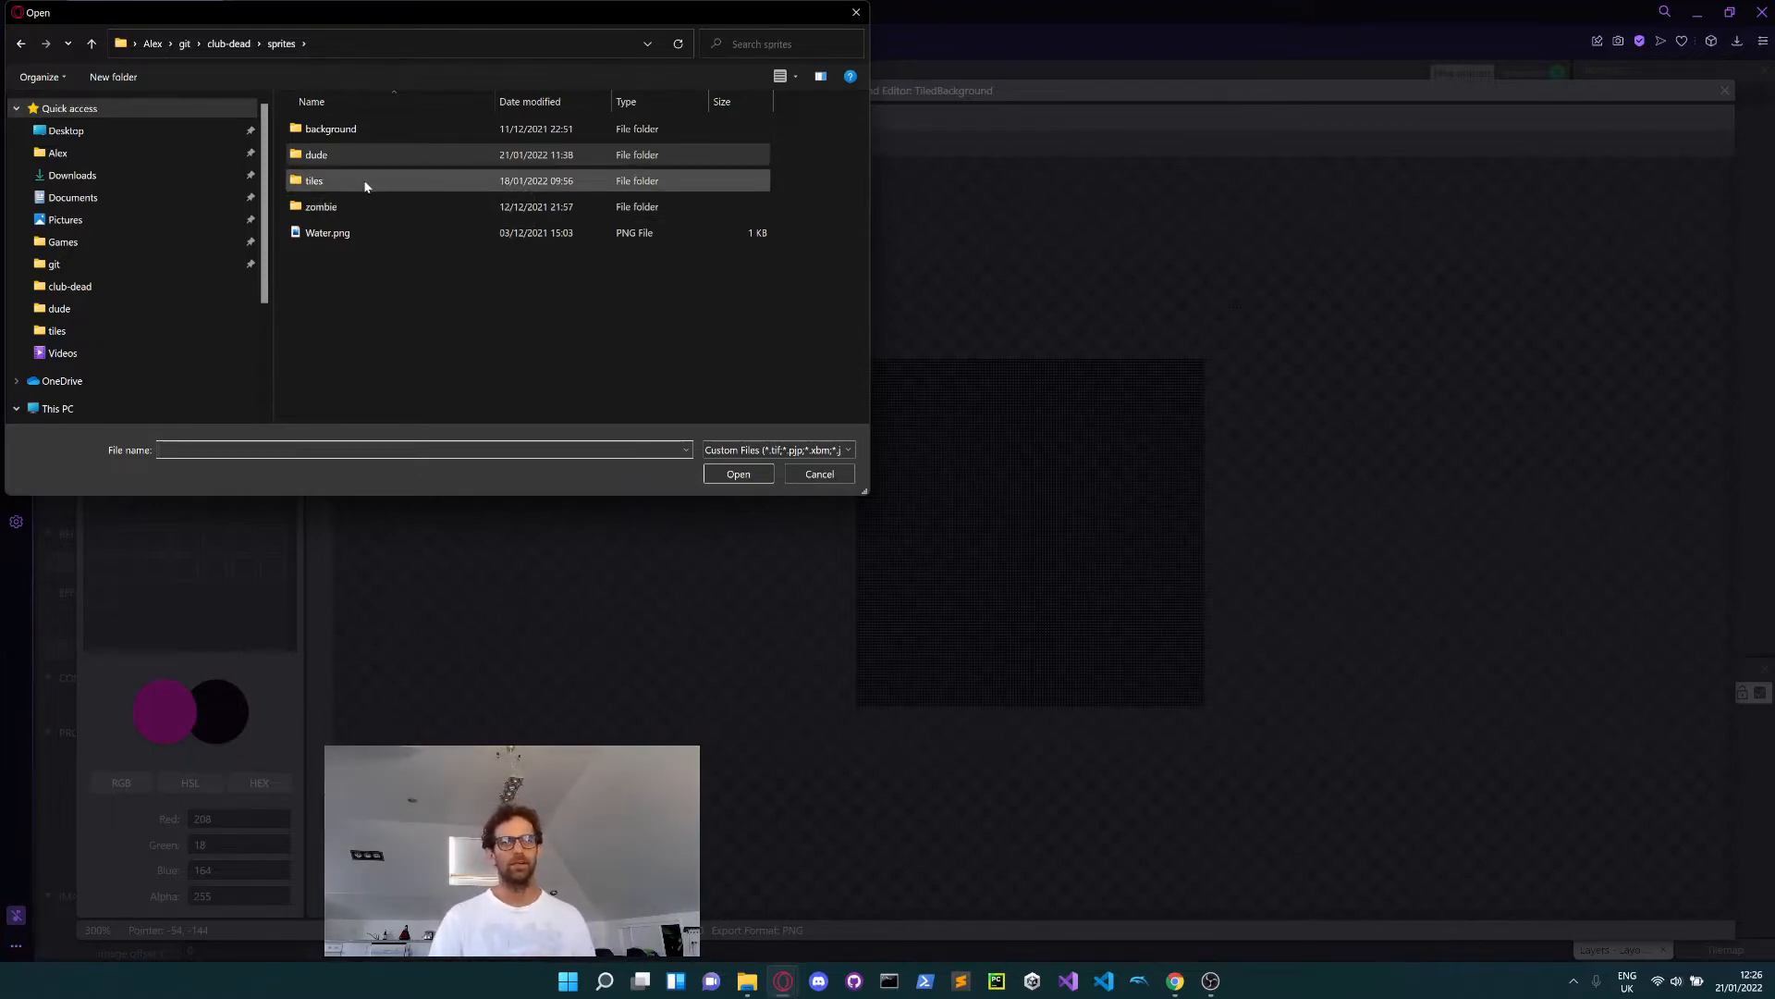
{"action": "double_click", "coordinate": [386, 131]}
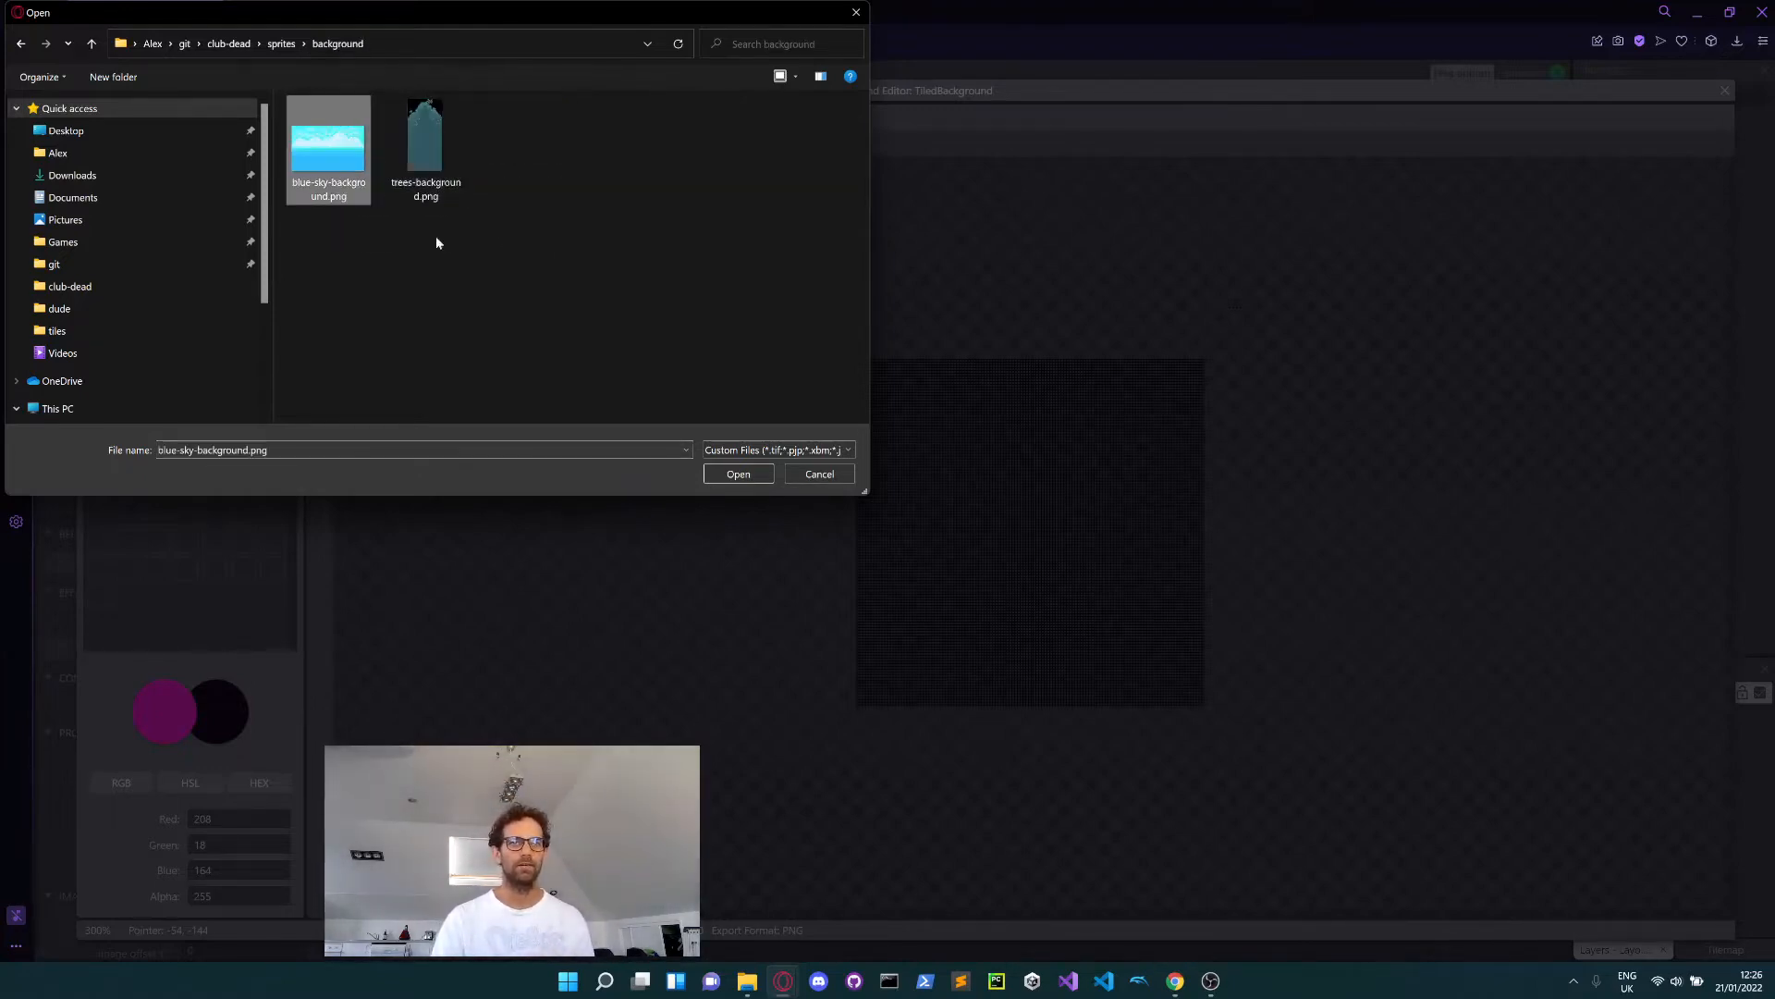
{"action": "left_click", "coordinate": [751, 472]}
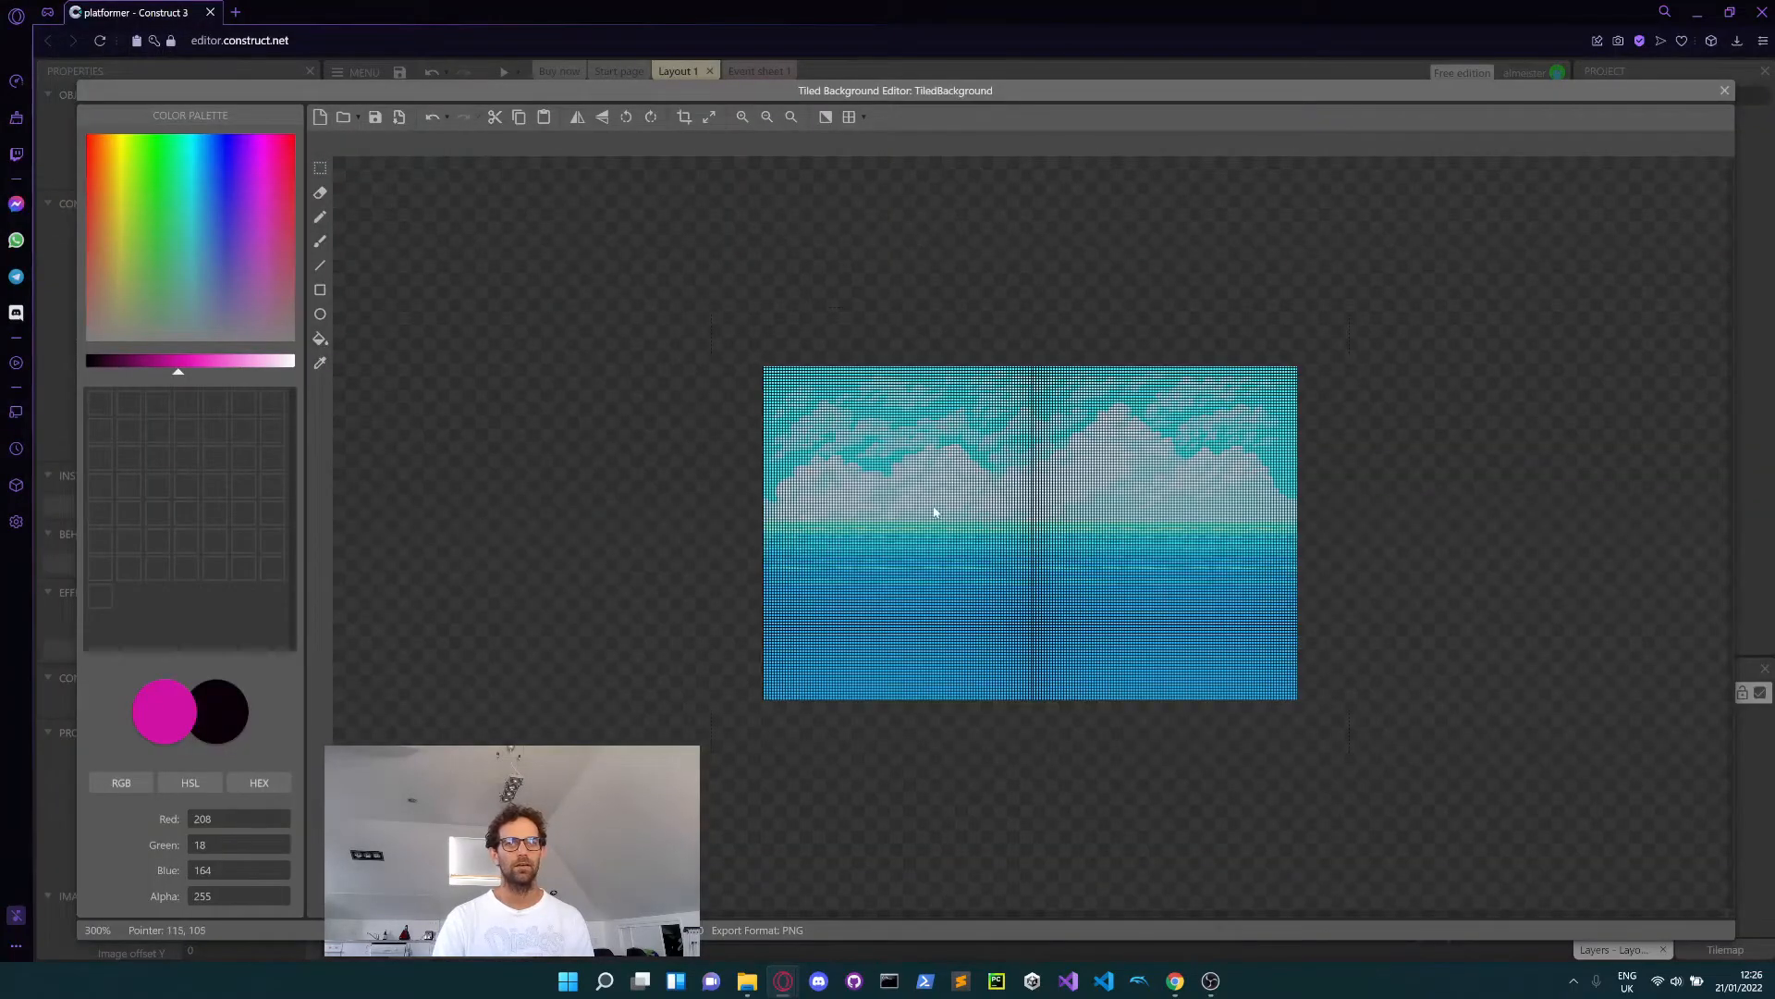
{"action": "scroll", "coordinate": [1048, 540], "scroll_direction": "down", "scroll_amount": 5}
{"action": "scroll", "coordinate": [1048, 541], "scroll_direction": "up", "scroll_amount": 8}
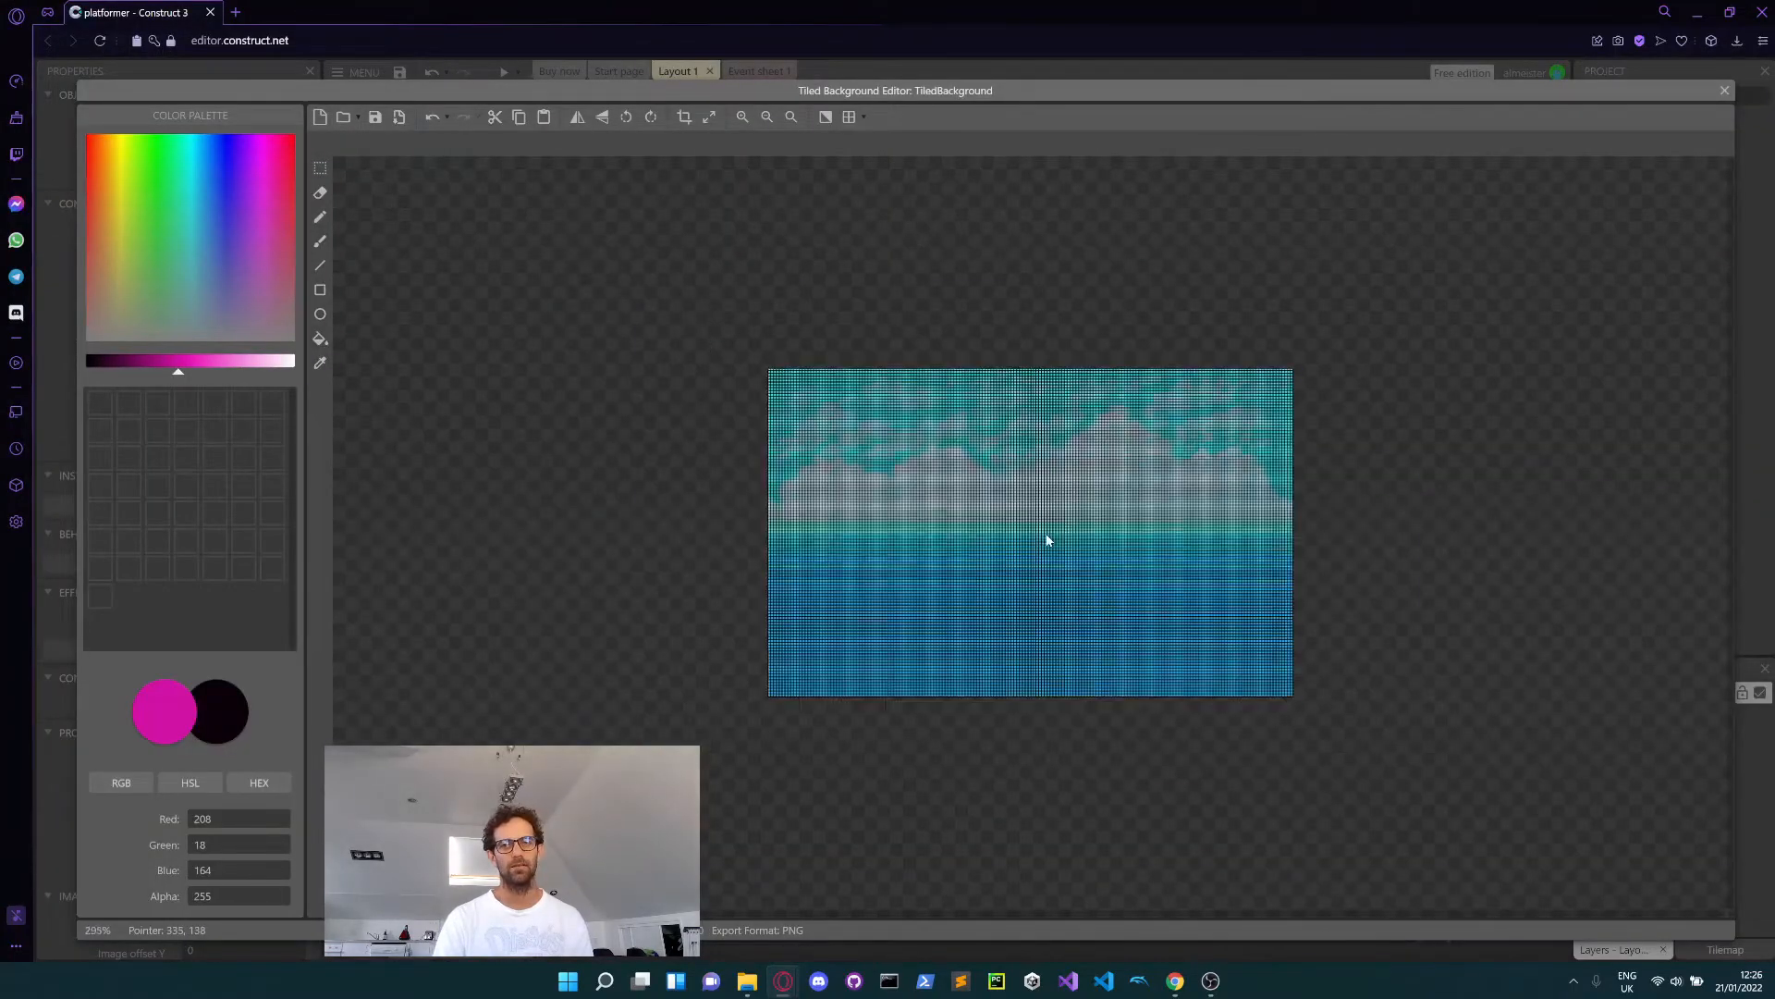
{"action": "scroll", "coordinate": [1047, 541], "scroll_direction": "down", "scroll_amount": 2}
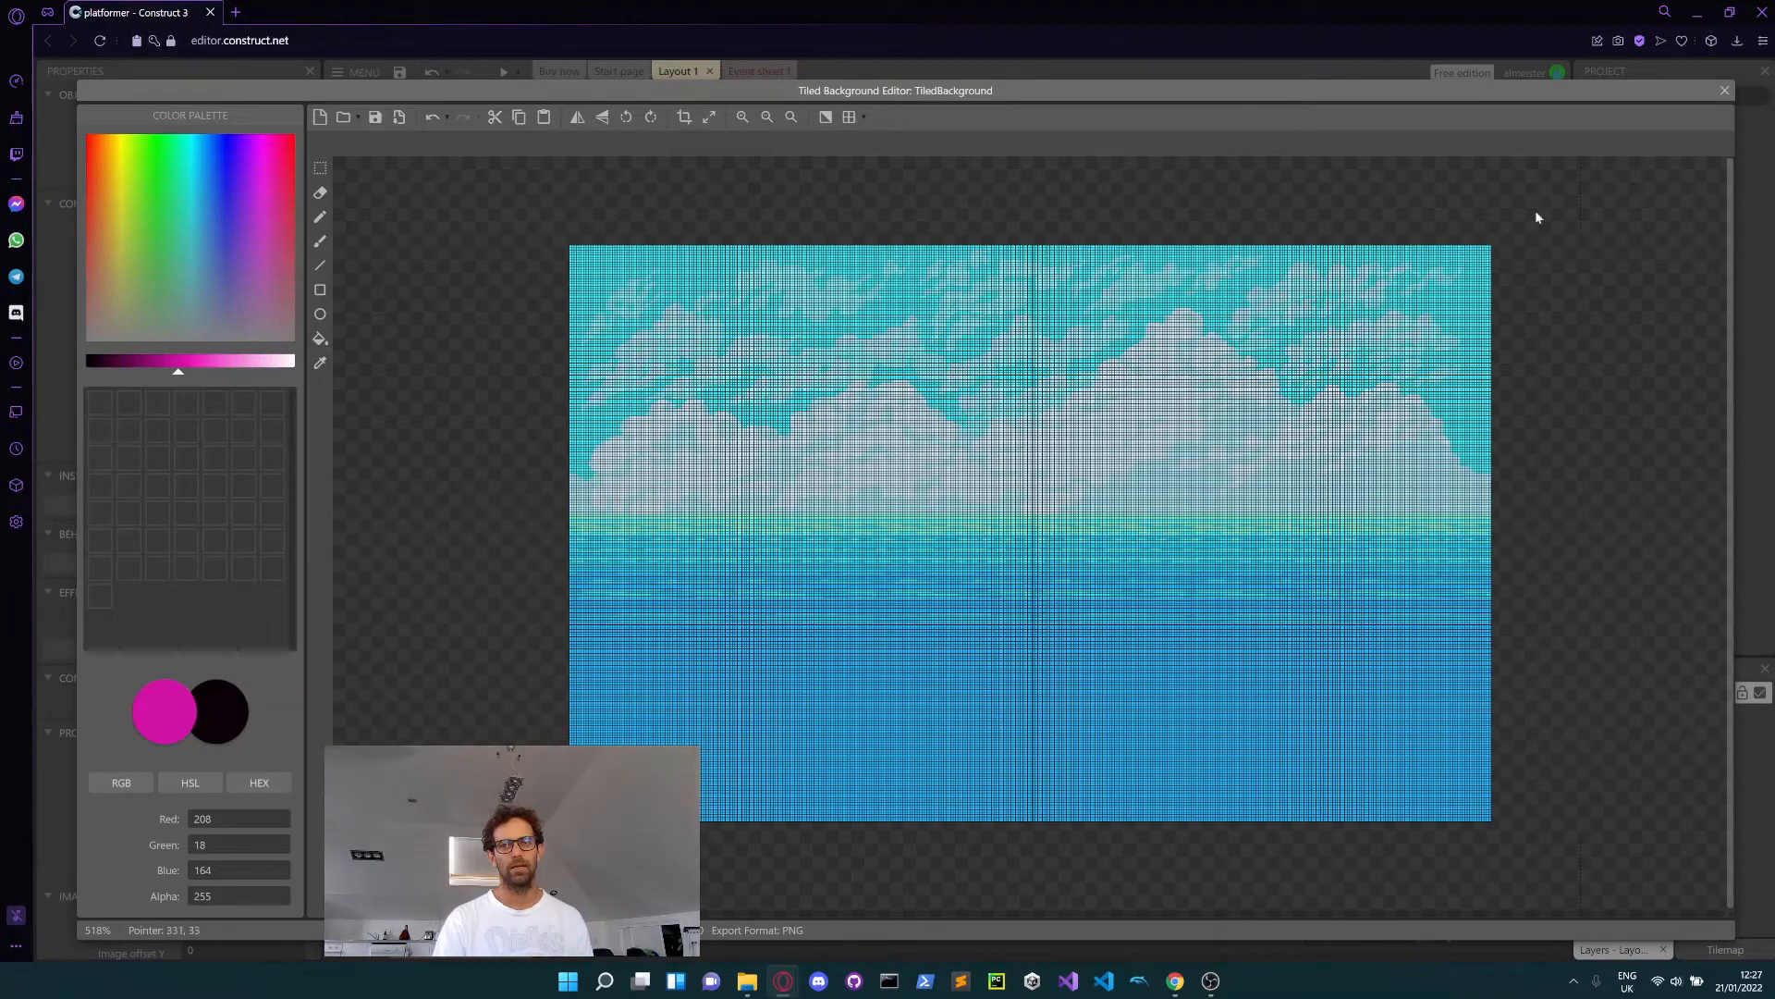
{"action": "left_click", "coordinate": [1724, 93]}
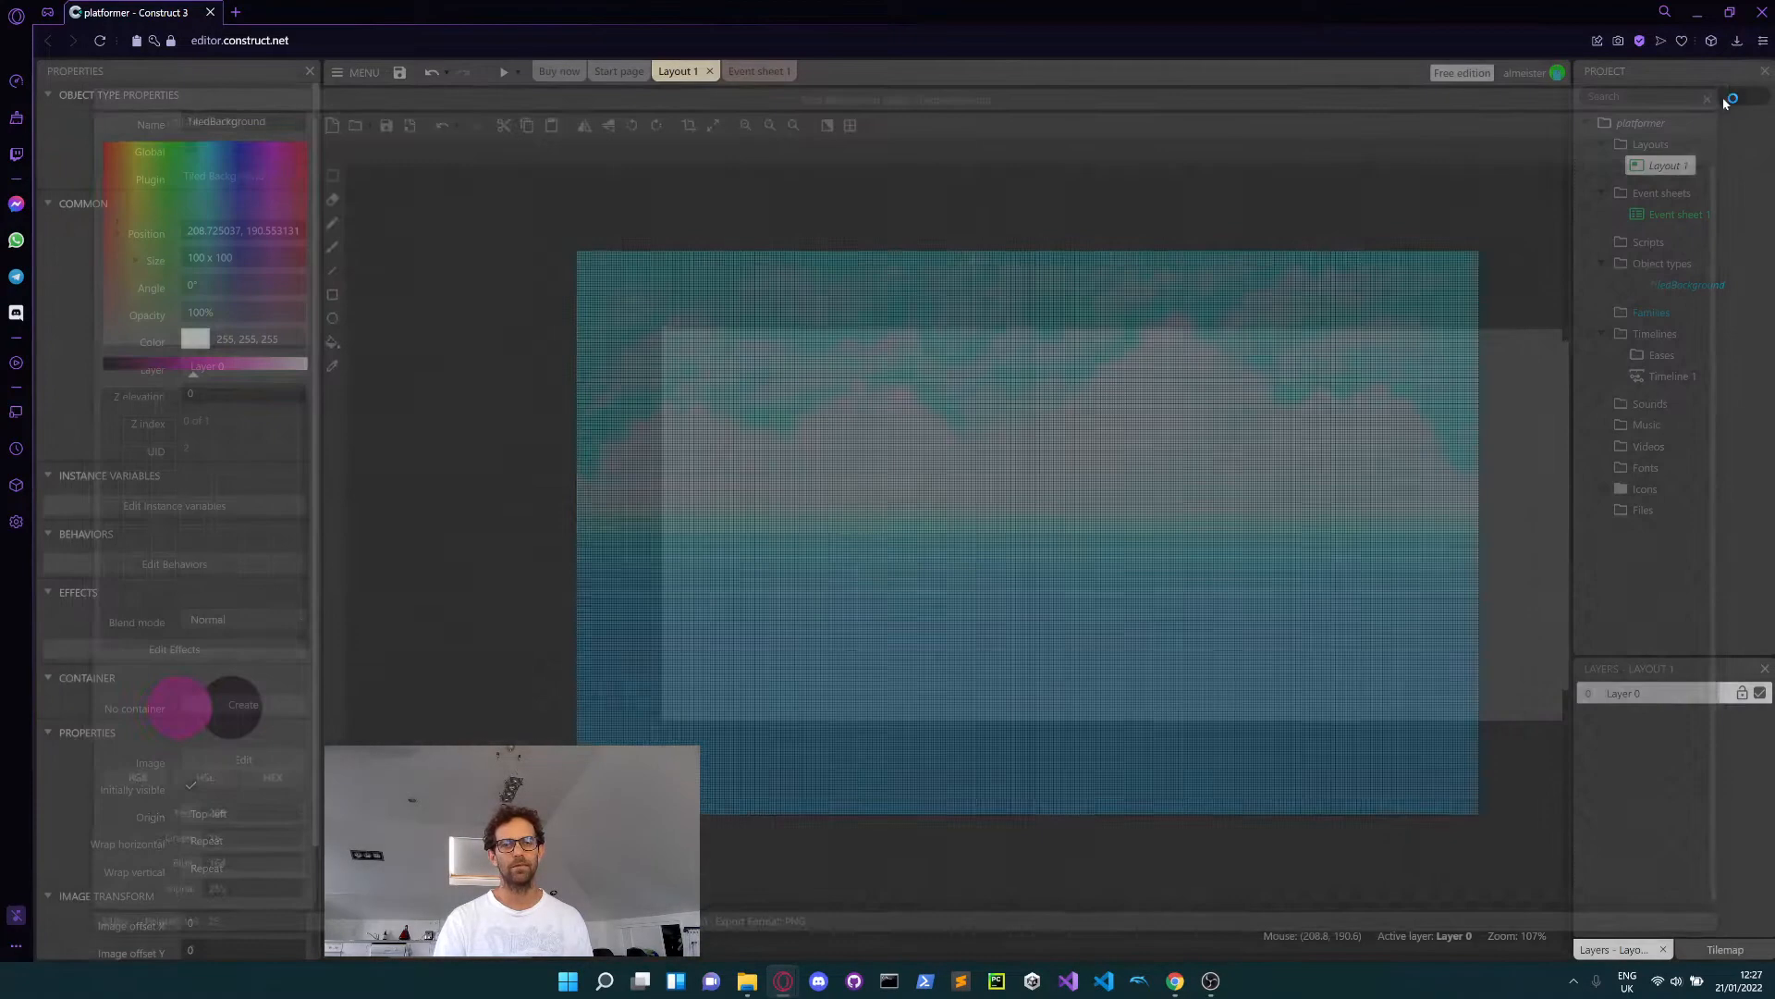
- Move the tiled background to the layout's top-left corner and enlarge it to about 929 x 550
{"action": "left_click_drag", "start_coordinate": [874, 538], "coordinate": [1201, 702]}
{"action": "left_click_drag", "start_coordinate": [1242, 694], "coordinate": [1474, 770]}
{"action": "left_click", "coordinate": [924, 427]}
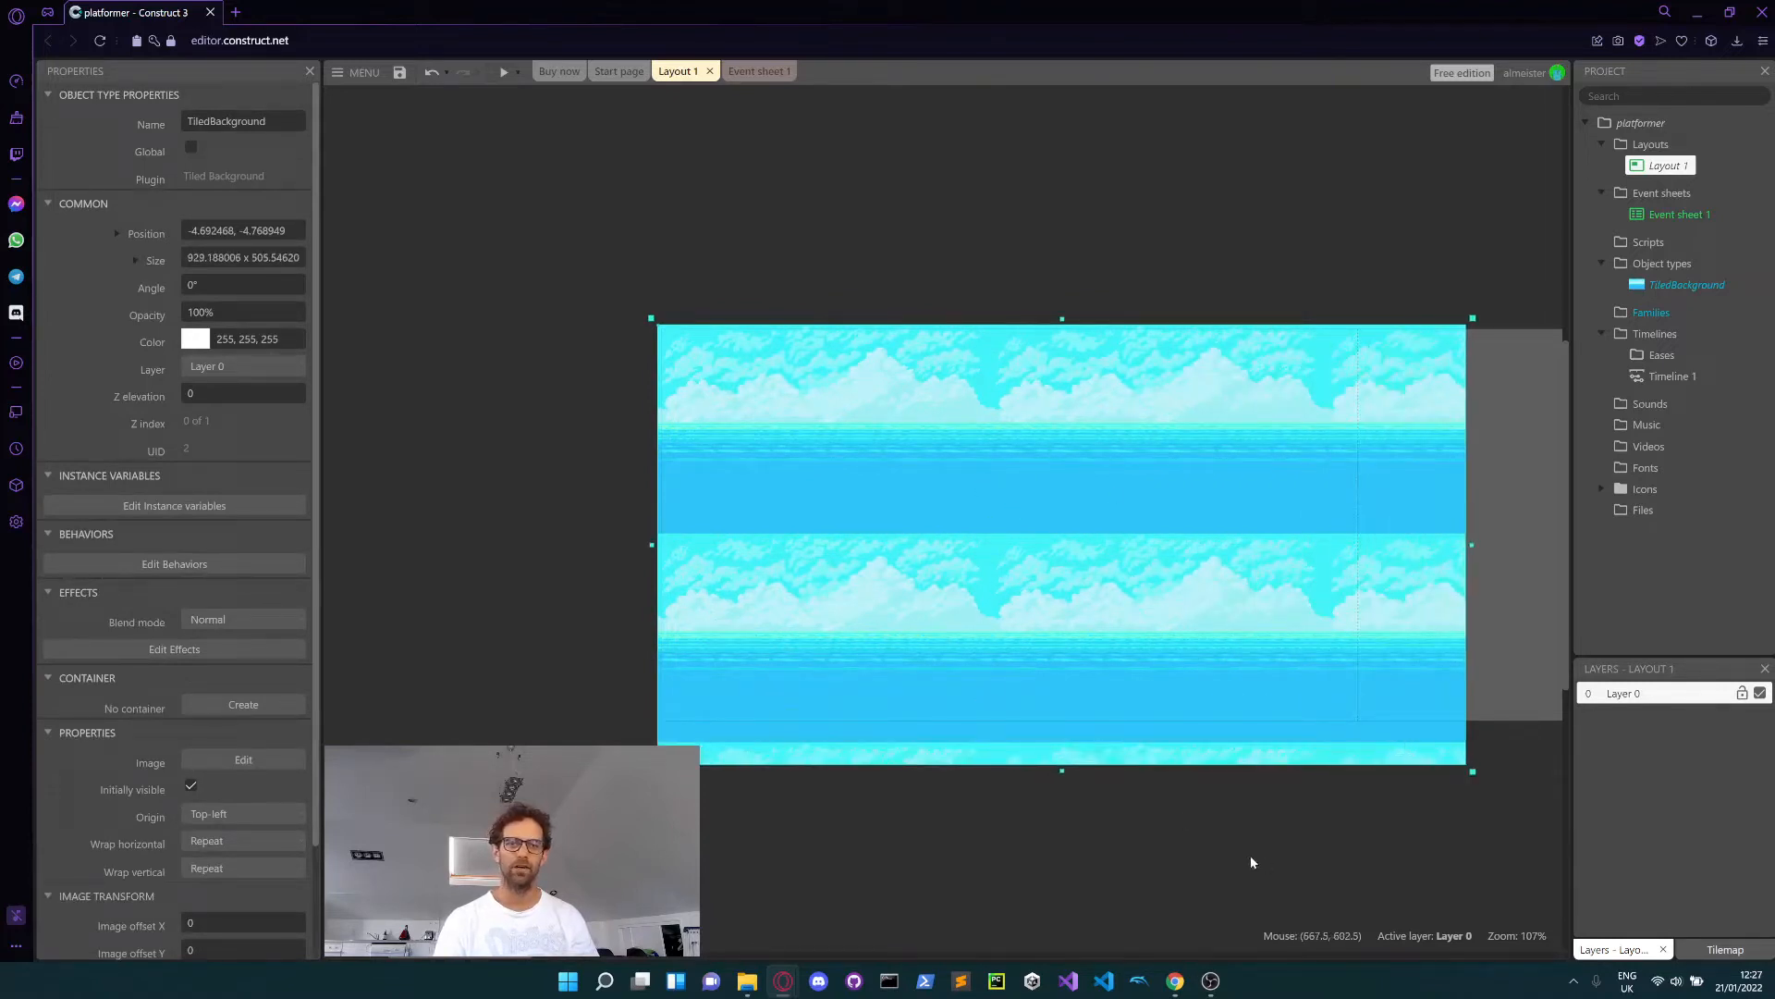
{"action": "left_click_drag", "start_coordinate": [1063, 770], "coordinate": [1063, 809]}
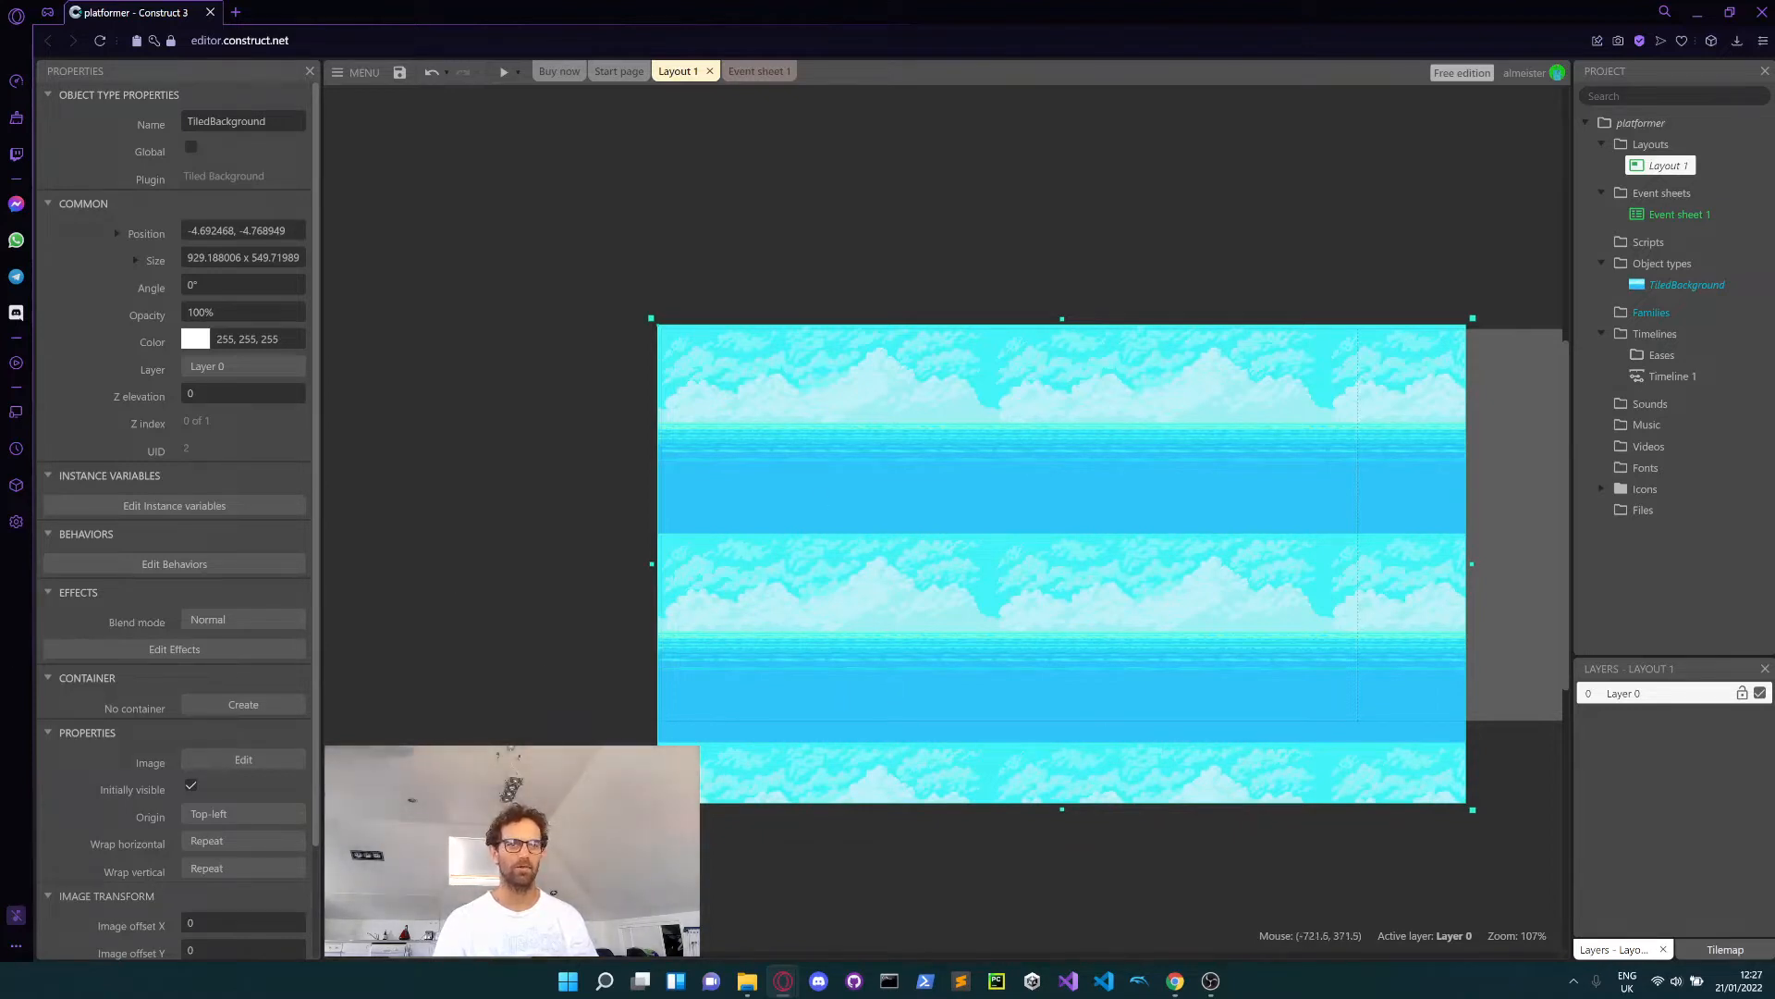
- Set the tiled background's vertical wrap to Clamp to edge and reduce its height to about 468
{"action": "scroll", "coordinate": [175, 665], "scroll_direction": "down", "scroll_amount": 3}
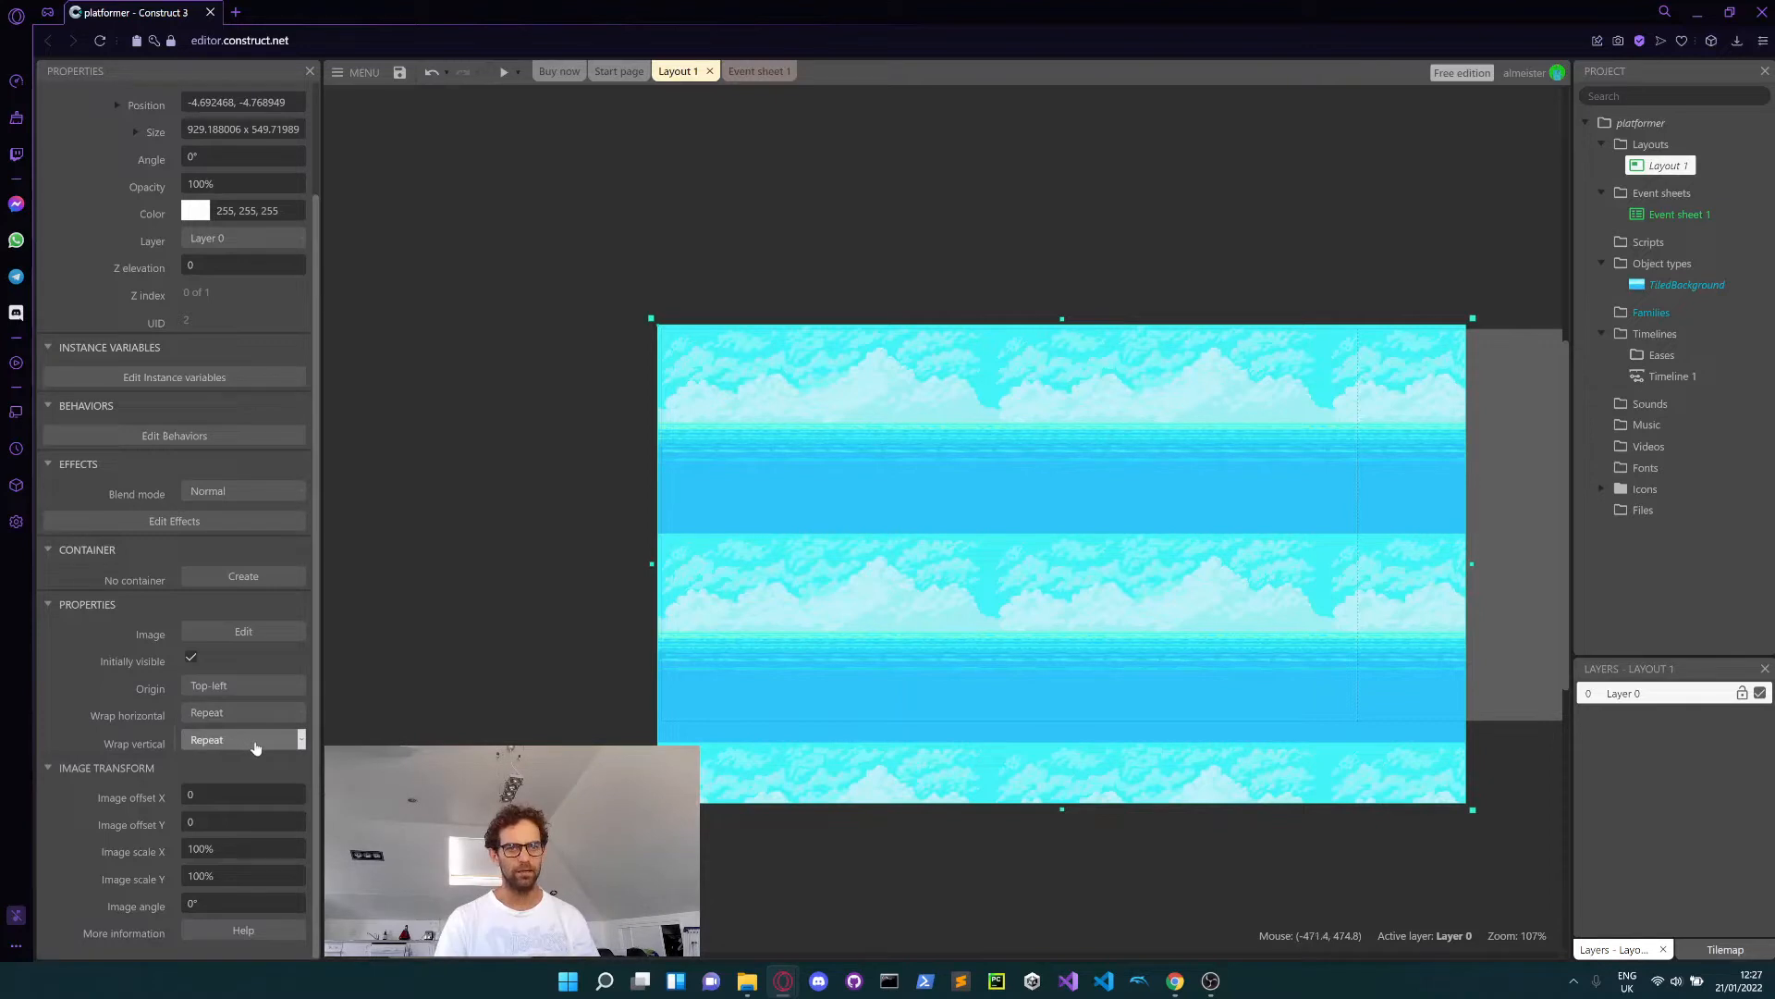
{"action": "left_click", "coordinate": [277, 740]}
{"action": "left_click", "coordinate": [258, 763]}
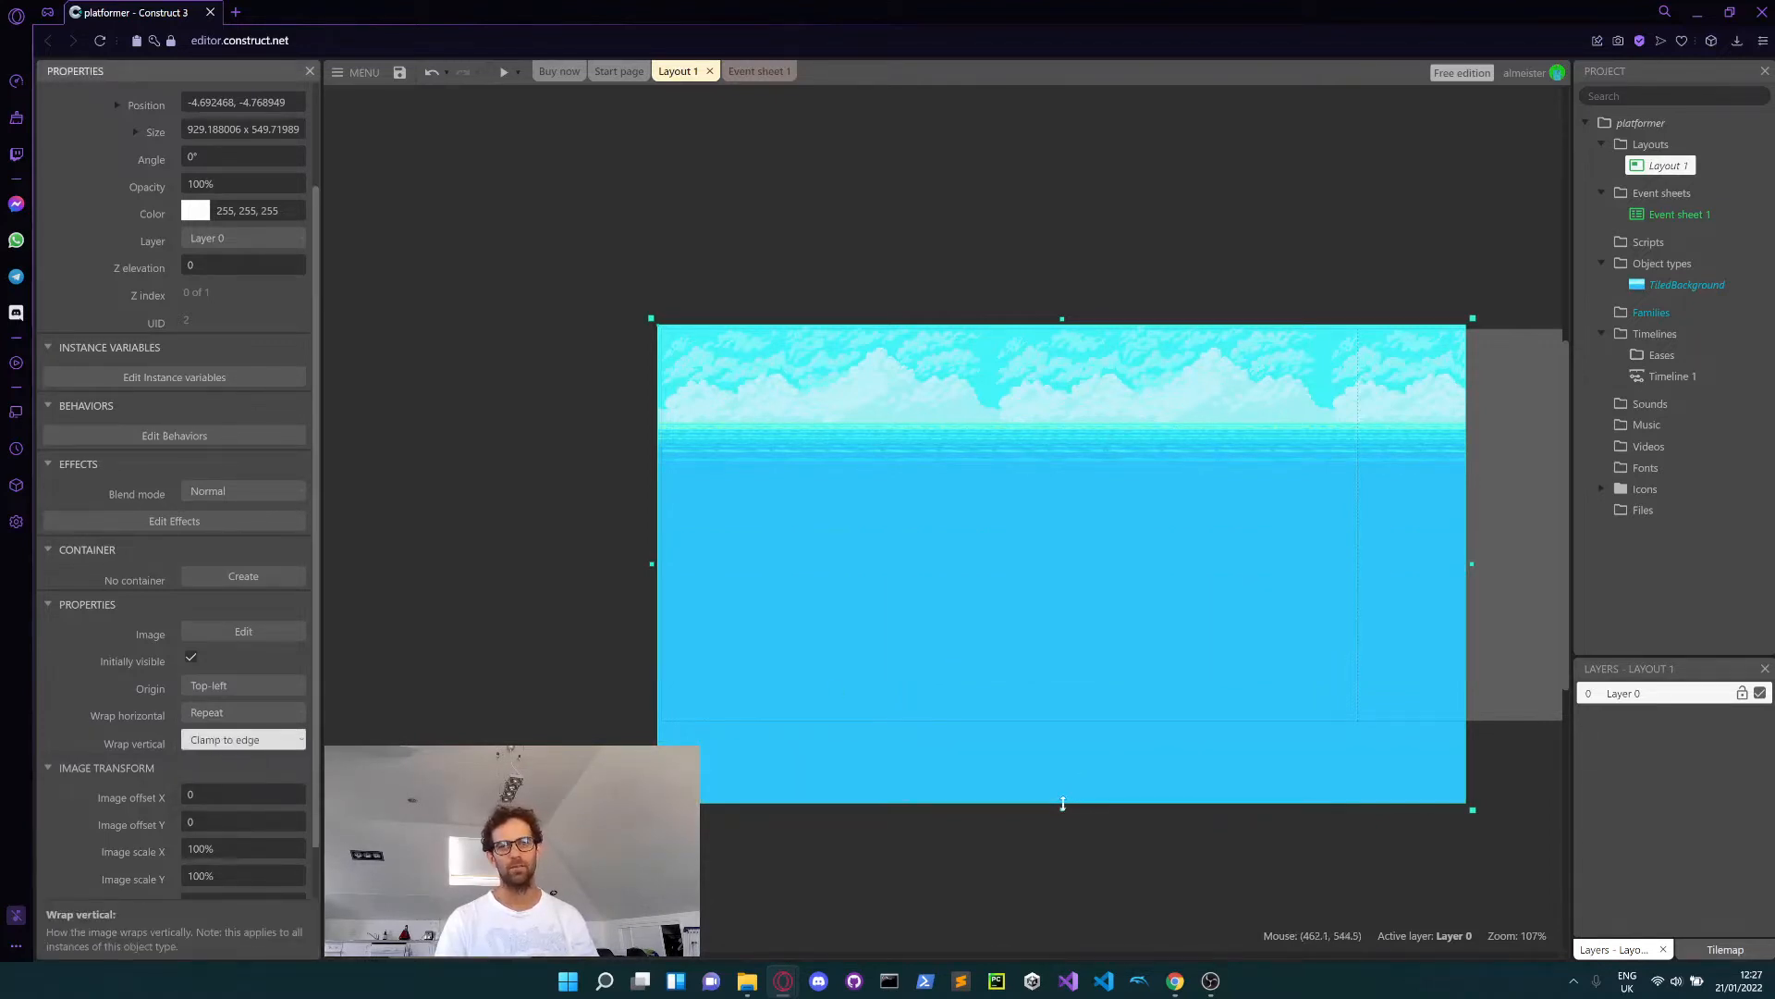
{"action": "left_click_drag", "start_coordinate": [1061, 807], "coordinate": [1080, 737]}
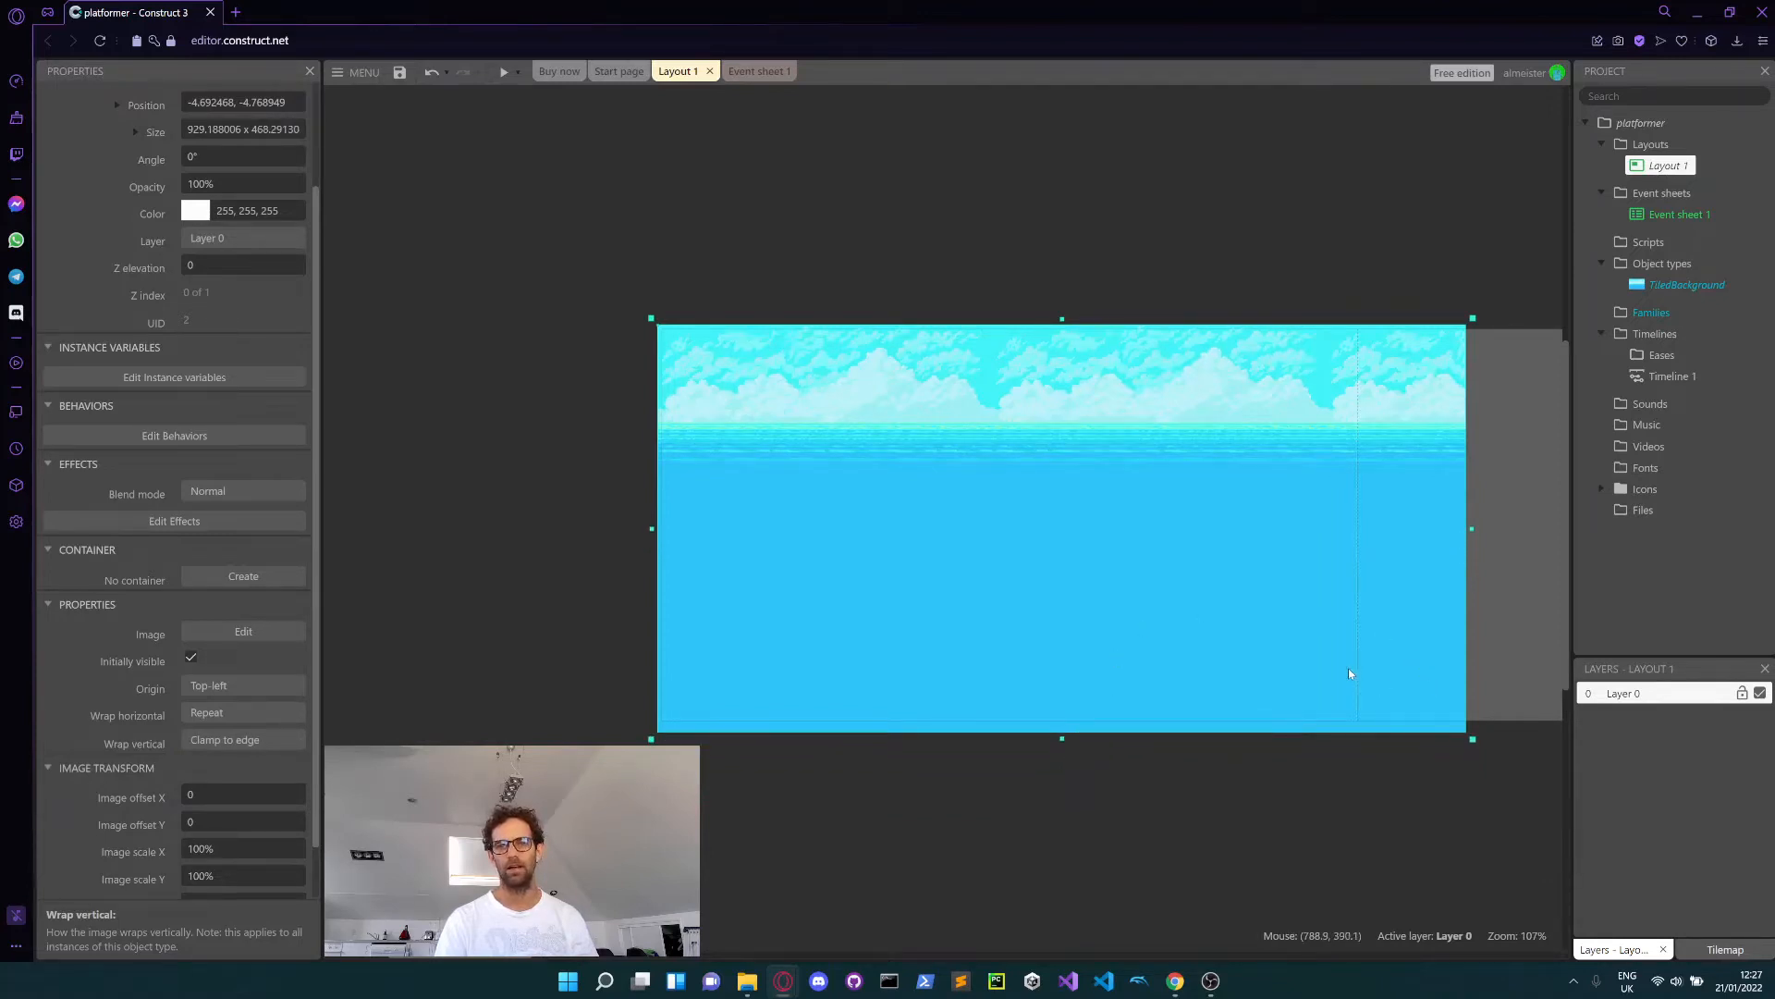
- Stretch the tiled background across the full length of the layout, to a width of about 10065
{"action": "scroll", "coordinate": [1349, 674], "scroll_direction": "right", "scroll_amount": 3}
{"action": "left_click_drag", "start_coordinate": [1229, 527], "coordinate": [1419, 530]}
{"action": "scroll", "coordinate": [1276, 564], "scroll_direction": "down", "scroll_amount": 4, "text": "ctrl"}
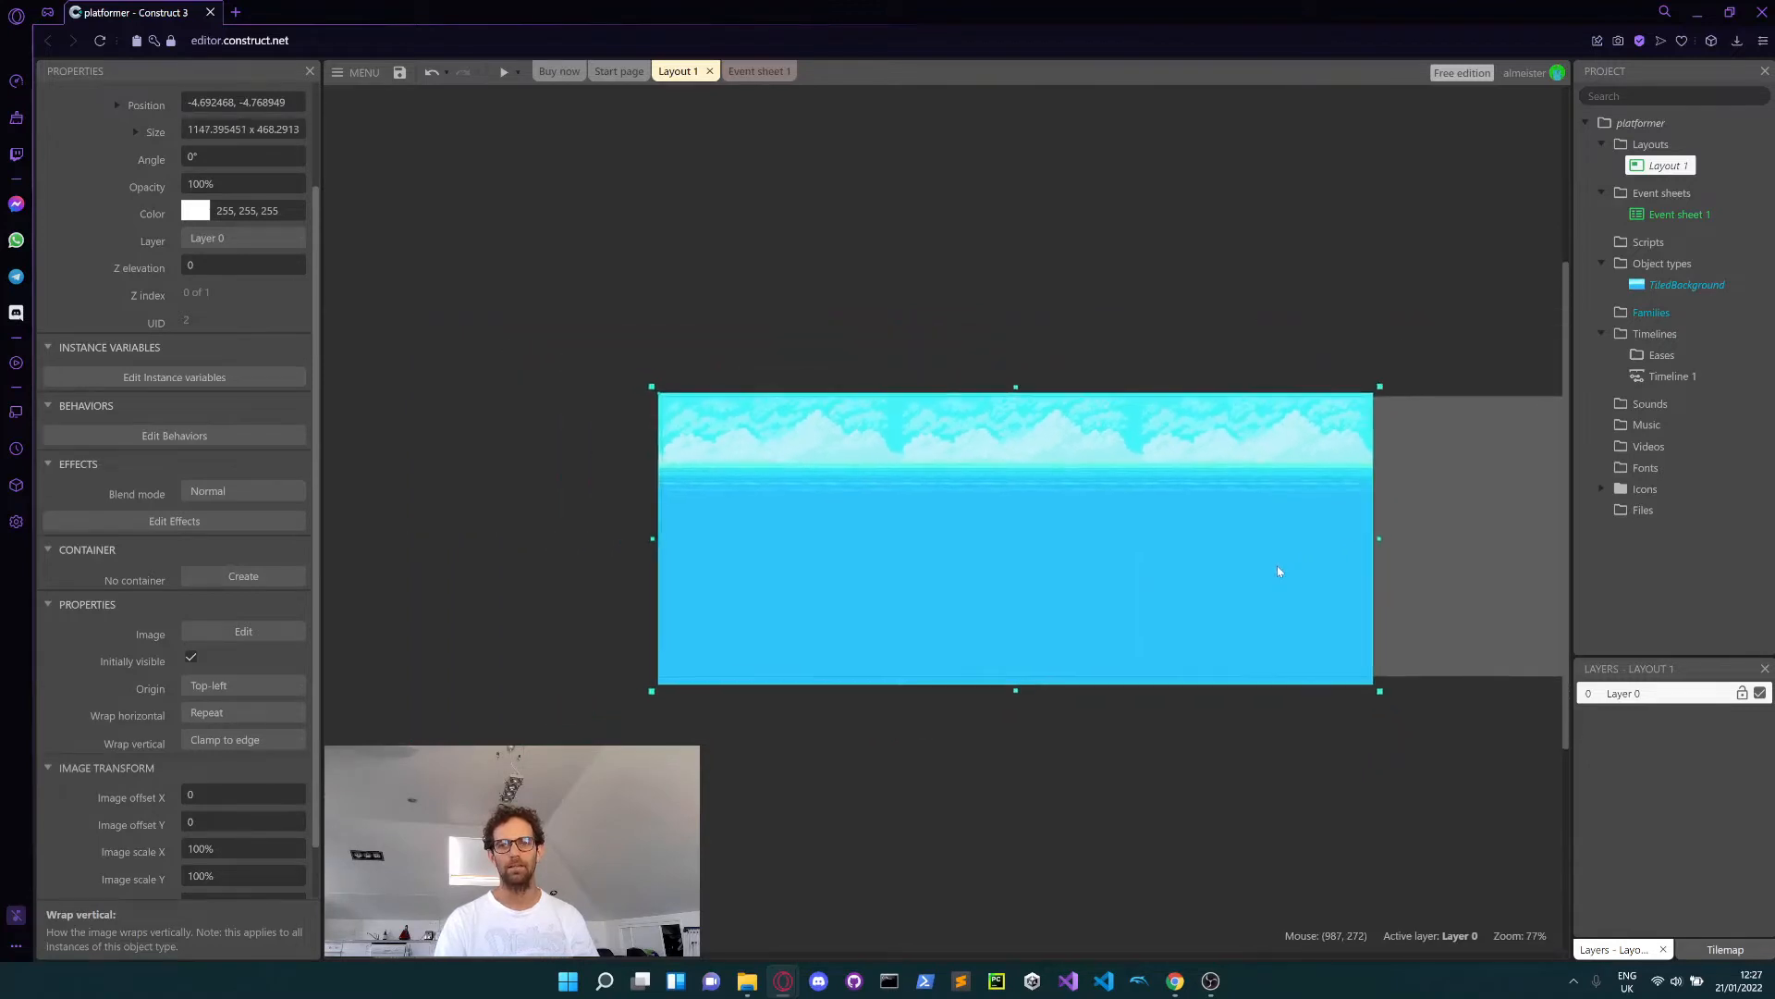
{"action": "scroll", "coordinate": [1084, 562], "scroll_direction": "right", "scroll_amount": 5}
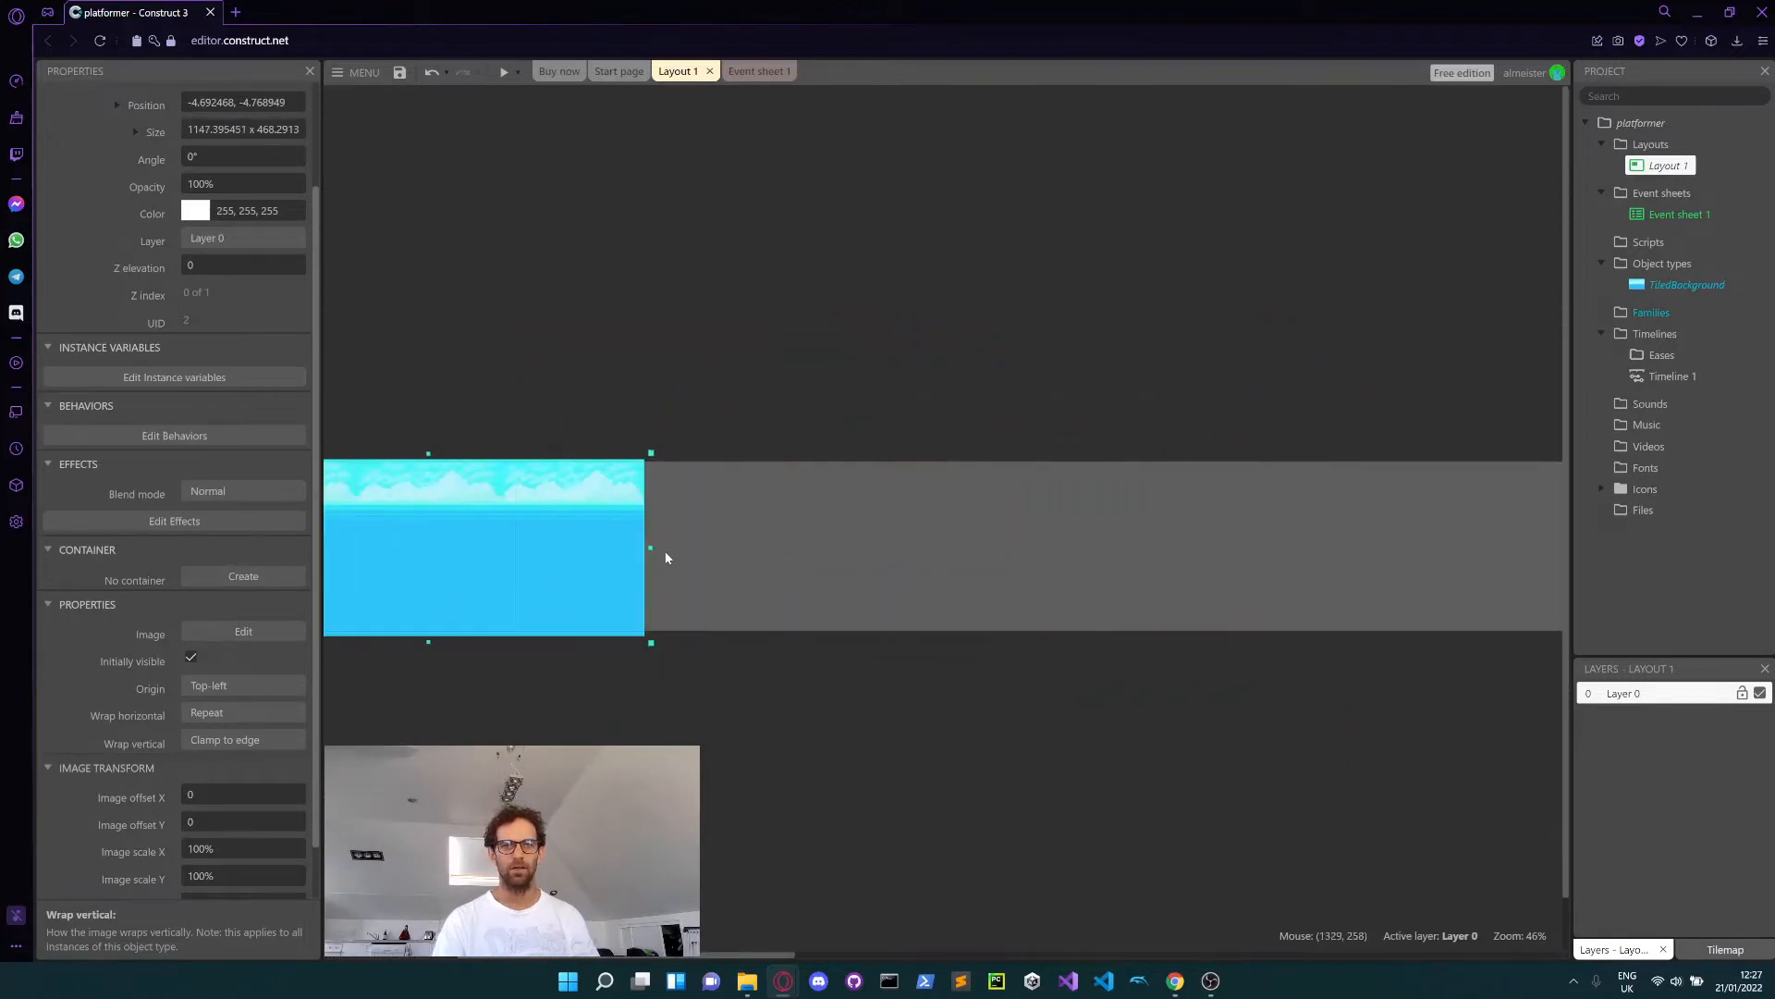
{"action": "left_click_drag", "start_coordinate": [653, 546], "coordinate": [1420, 575]}
{"action": "scroll", "coordinate": [1254, 599], "scroll_direction": "down", "scroll_amount": 2, "text": "ctrl"}
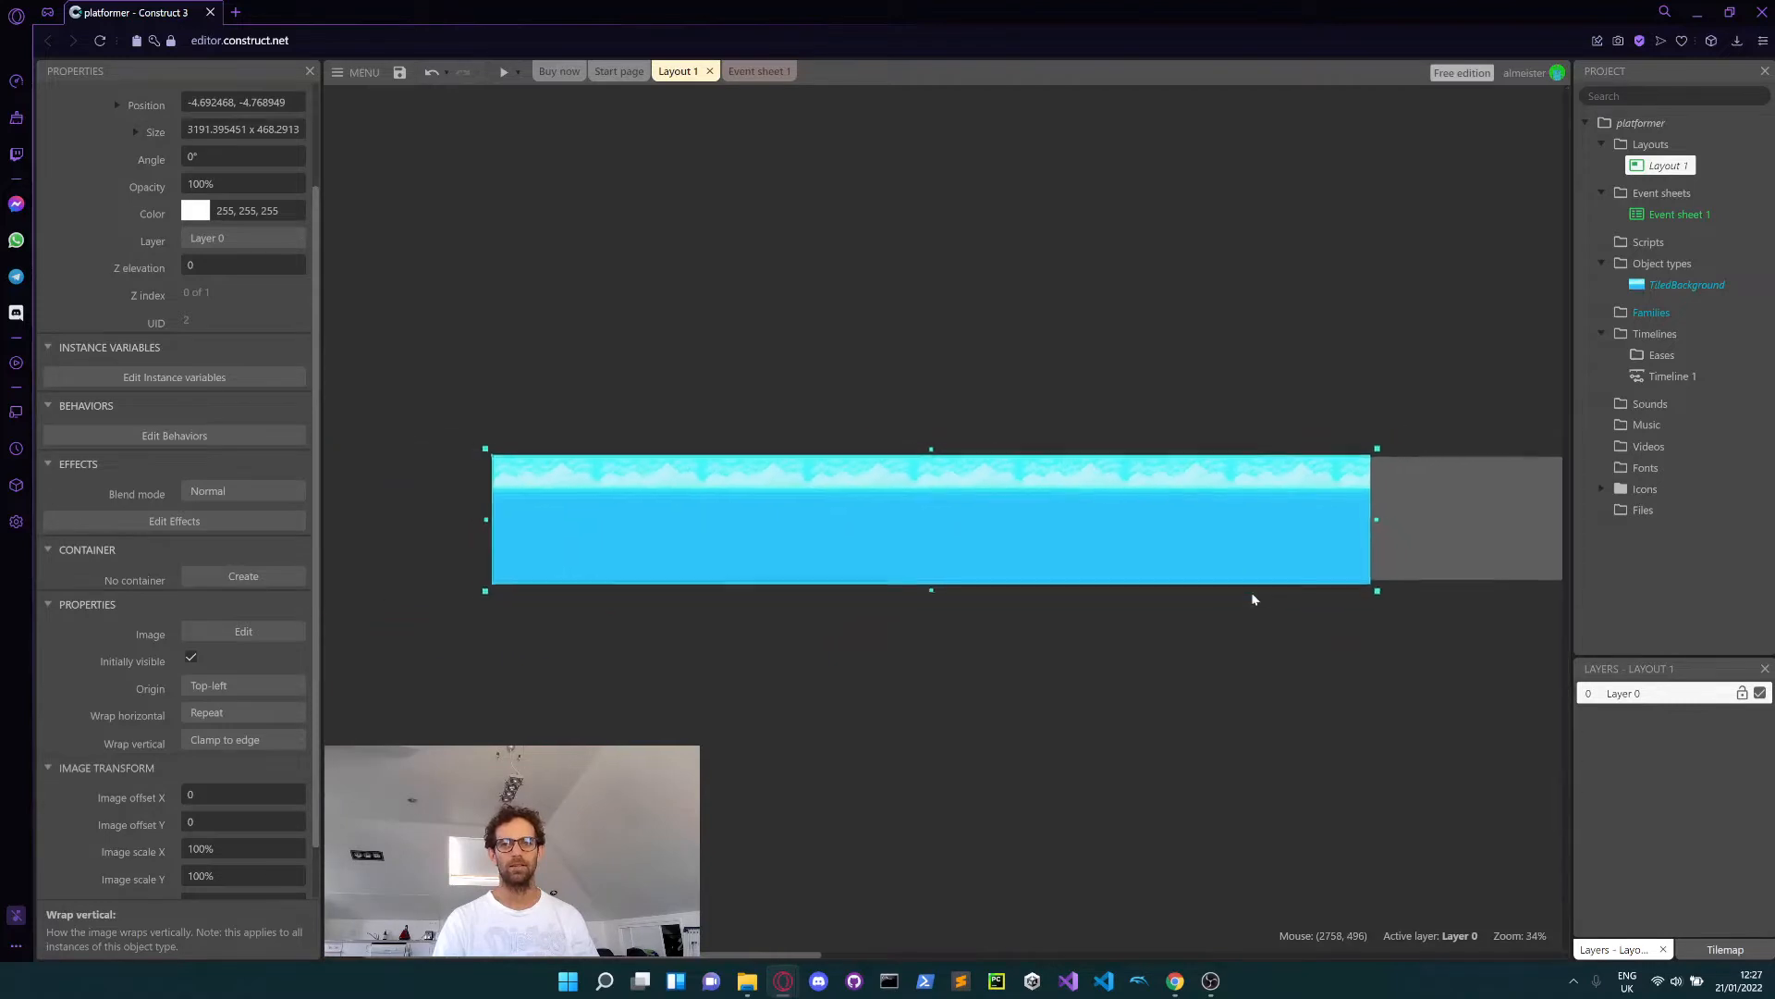
{"action": "scroll", "coordinate": [1322, 544], "scroll_direction": "right", "scroll_amount": 8}
{"action": "scroll", "coordinate": [999, 547], "scroll_direction": "left", "scroll_amount": 4}
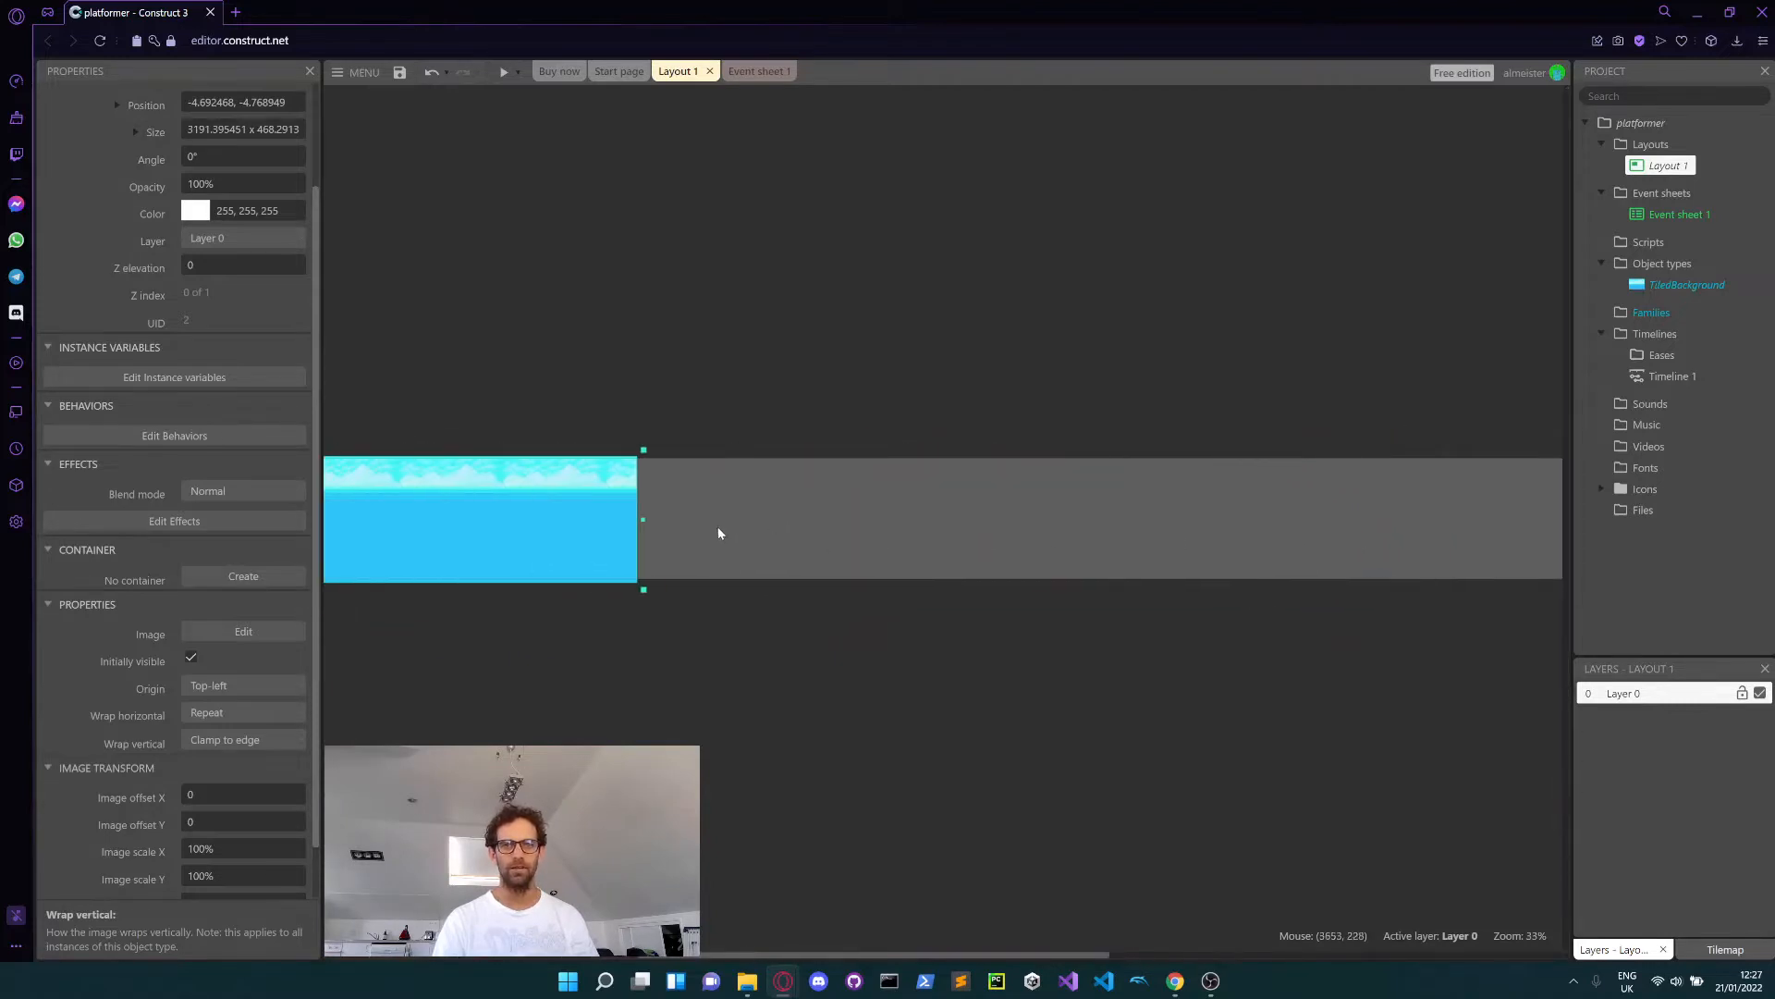
{"action": "left_click_drag", "start_coordinate": [642, 518], "coordinate": [1771, 540]}
{"action": "left_click_drag", "start_coordinate": [1647, 541], "coordinate": [1315, 517]}
- Examine how the stretched background covers the starting end of the layout, up close
{"action": "scroll", "coordinate": [1041, 506], "scroll_direction": "left", "scroll_amount": 10, "text": "shift"}
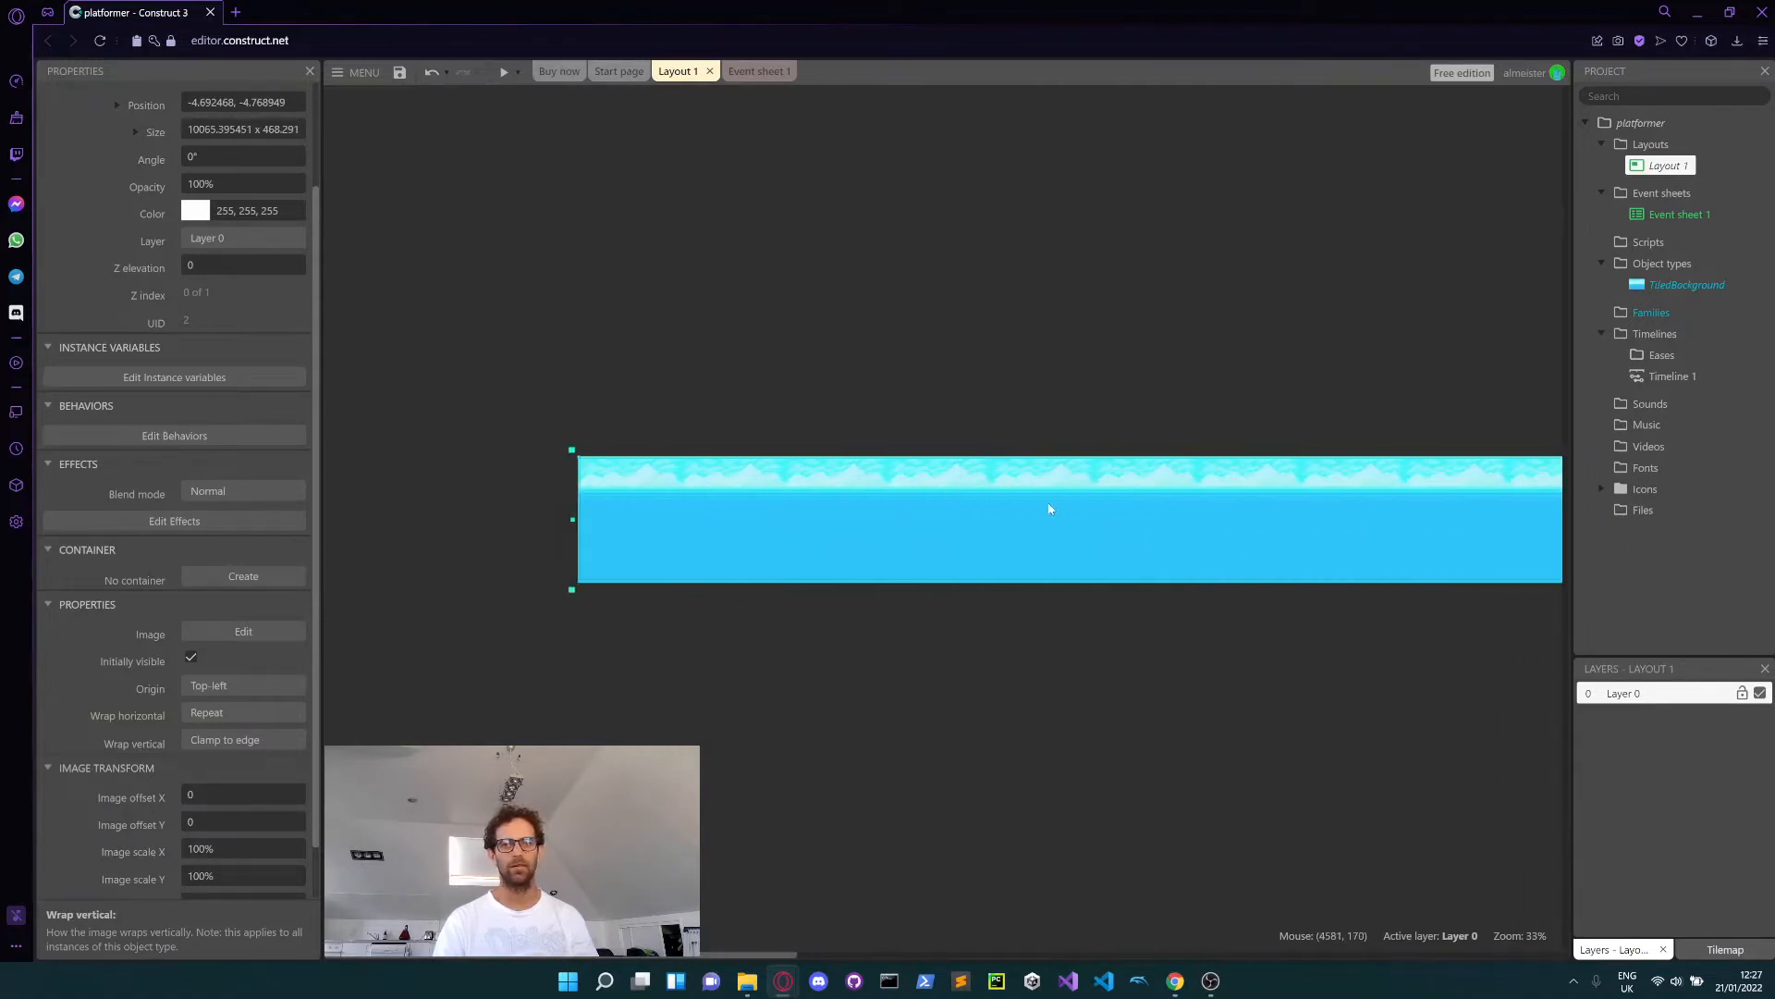
{"action": "scroll", "coordinate": [712, 541], "scroll_direction": "up", "scroll_amount": 5, "text": "ctrl"}
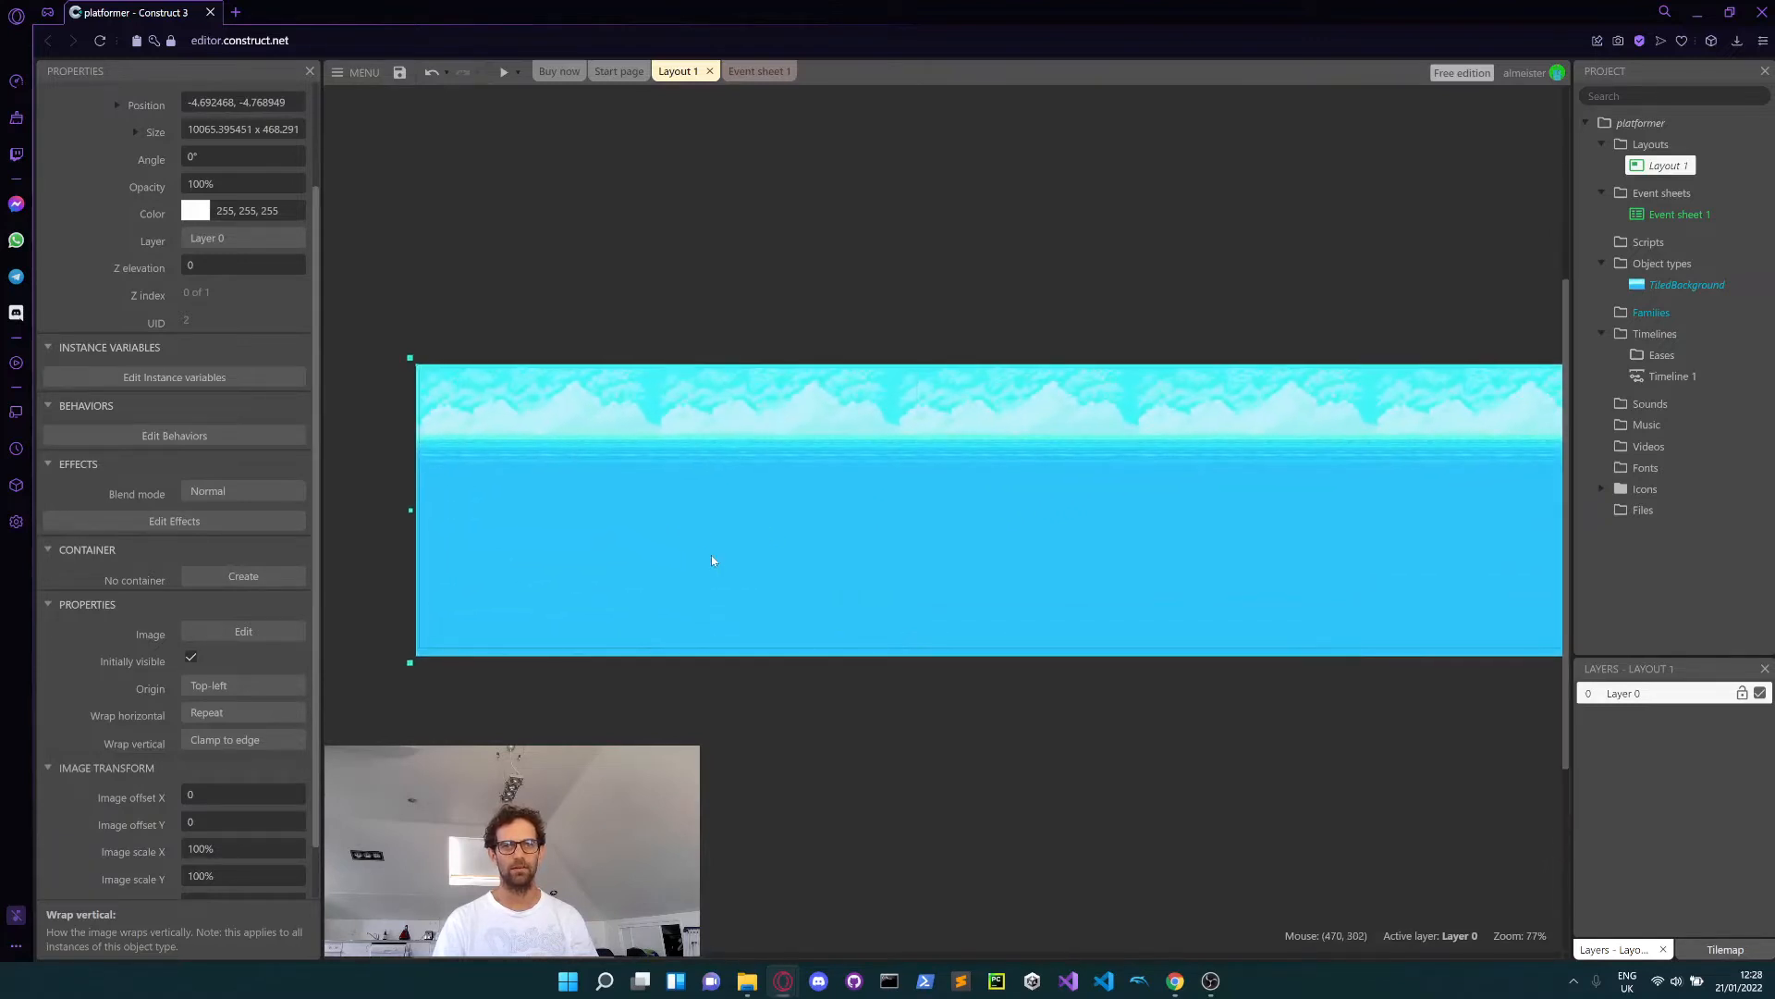
{"action": "scroll", "coordinate": [728, 553], "scroll_direction": "left", "scroll_amount": 2, "text": "shift"}
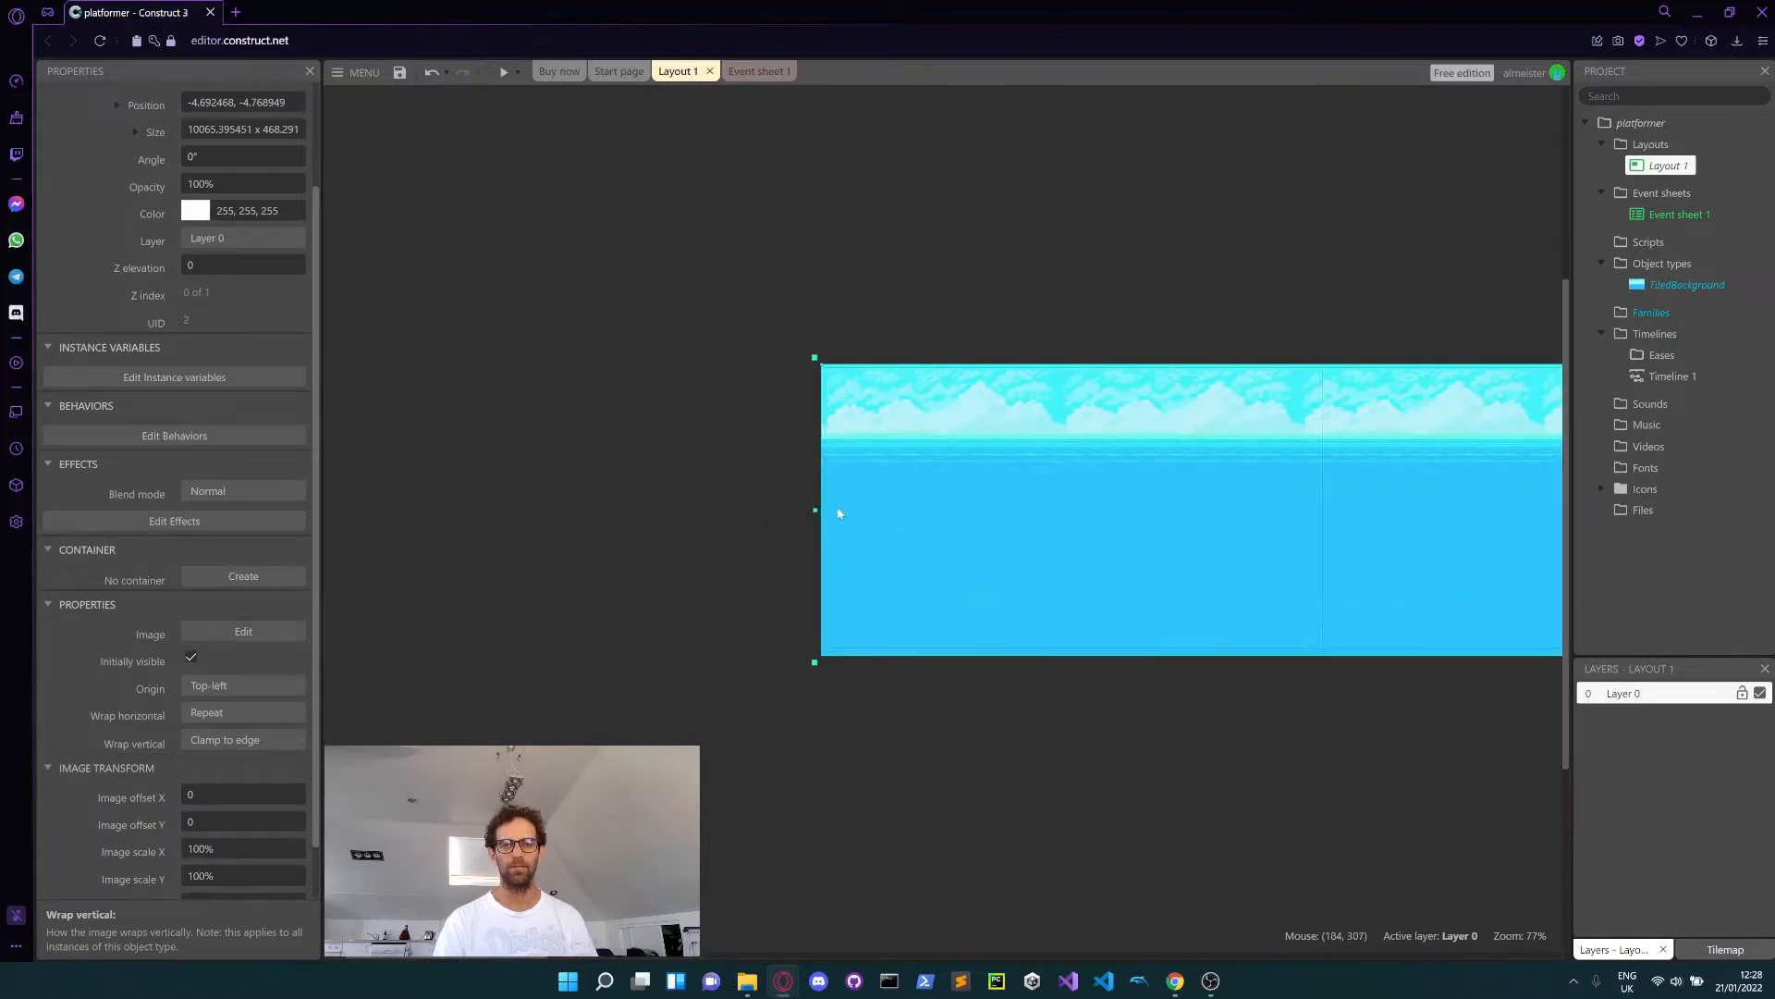
{"action": "left_click", "coordinate": [614, 404]}
{"action": "scroll", "coordinate": [934, 504], "scroll_direction": "up", "scroll_amount": 4, "text": "ctrl"}
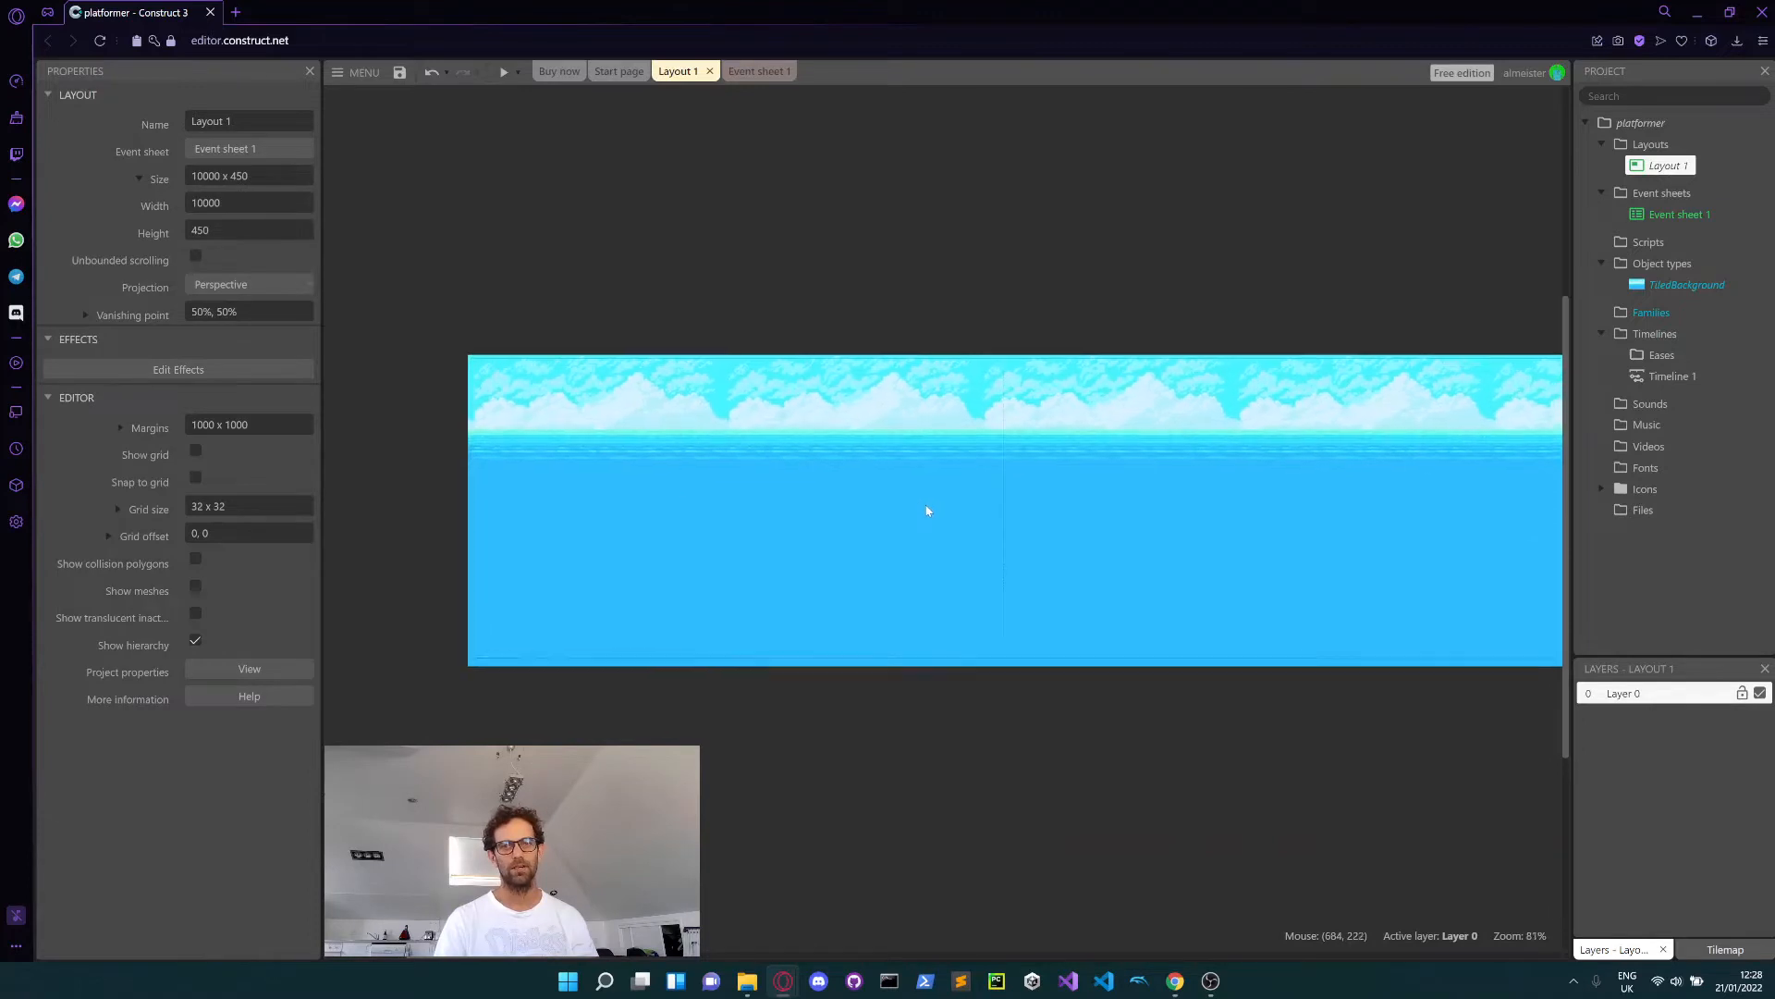
{"action": "scroll", "coordinate": [841, 507], "scroll_direction": "left", "scroll_amount": 2, "text": "shift"}
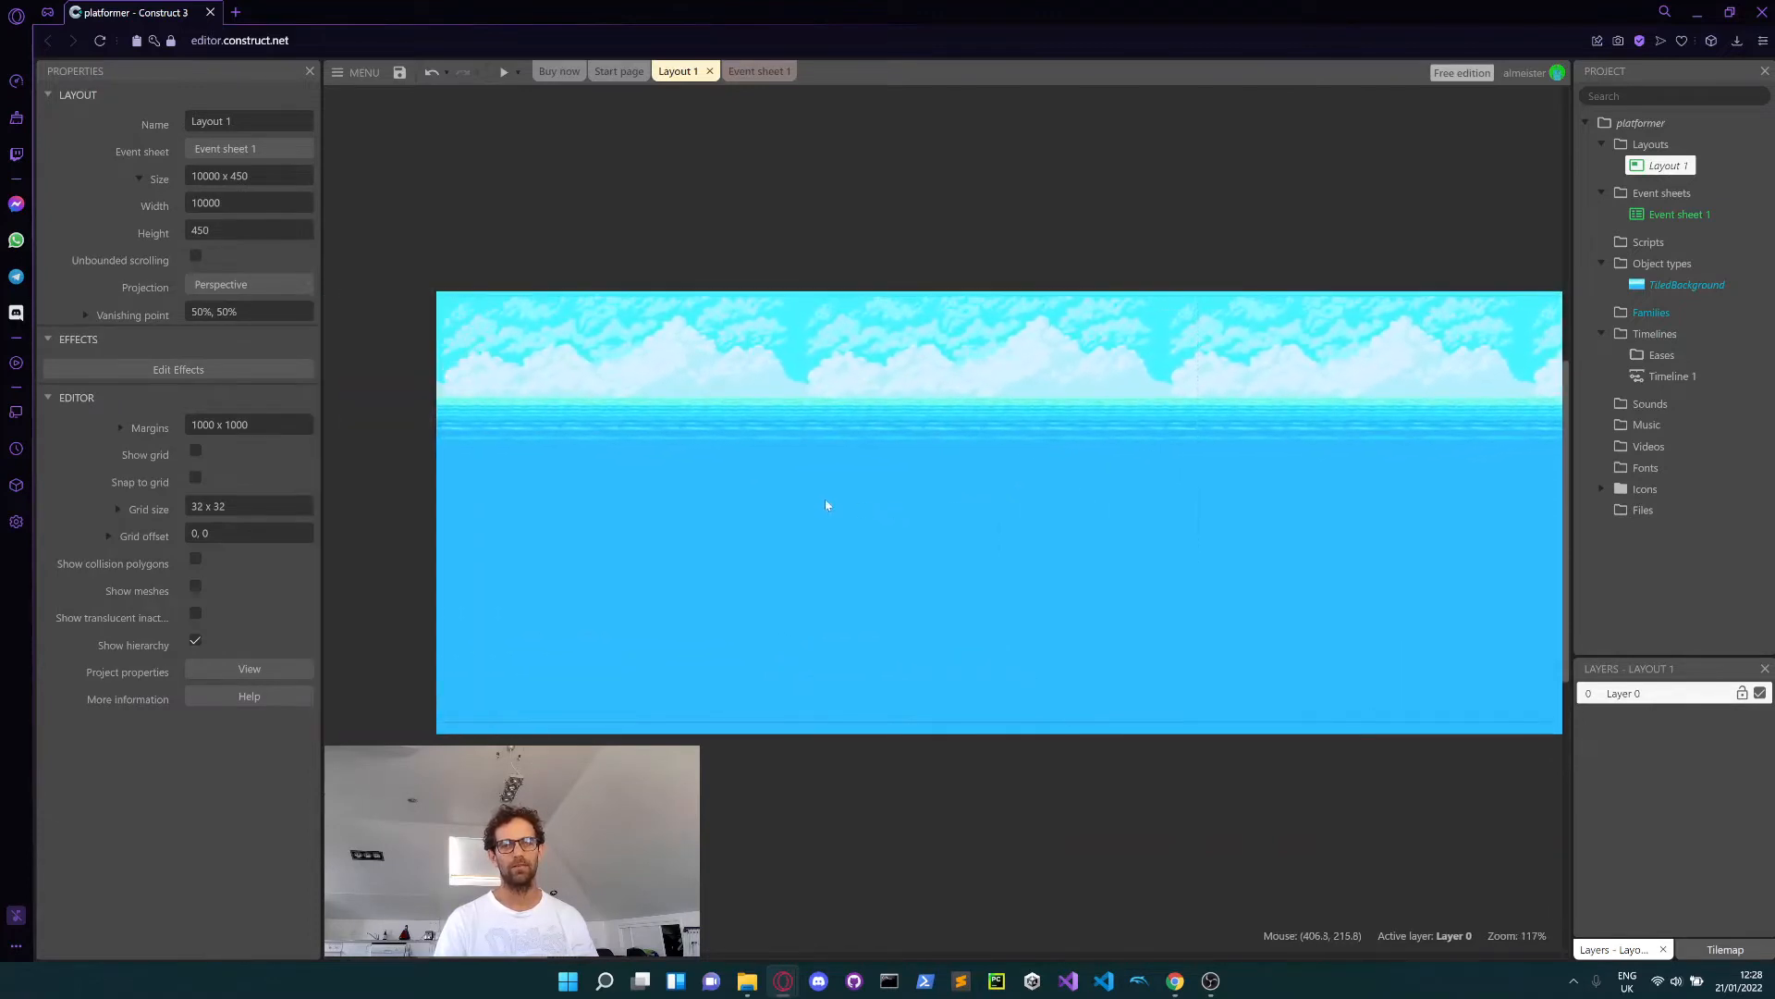
{"action": "scroll", "coordinate": [827, 505], "scroll_direction": "up", "scroll_amount": 2, "text": "ctrl"}
{"action": "scroll", "coordinate": [619, 642], "scroll_direction": "left", "scroll_amount": 4, "text": "shift"}
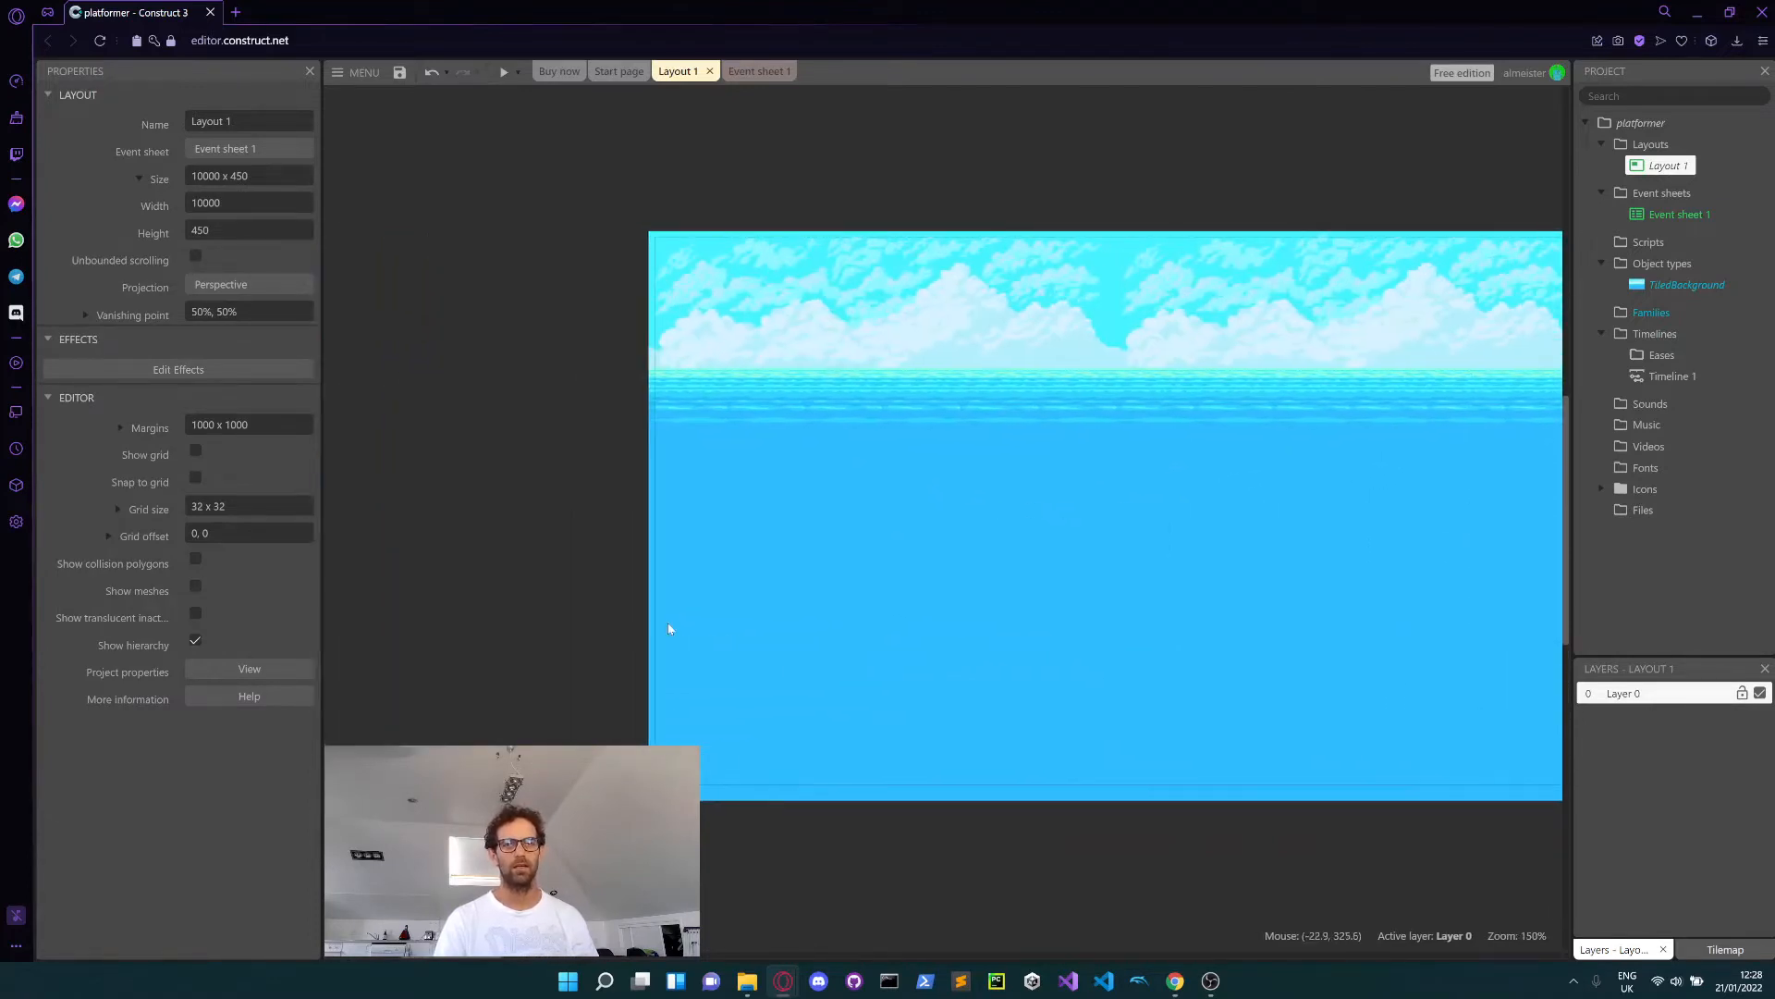
{"action": "scroll", "coordinate": [702, 613], "scroll_direction": "right", "scroll_amount": 3, "text": "shift"}
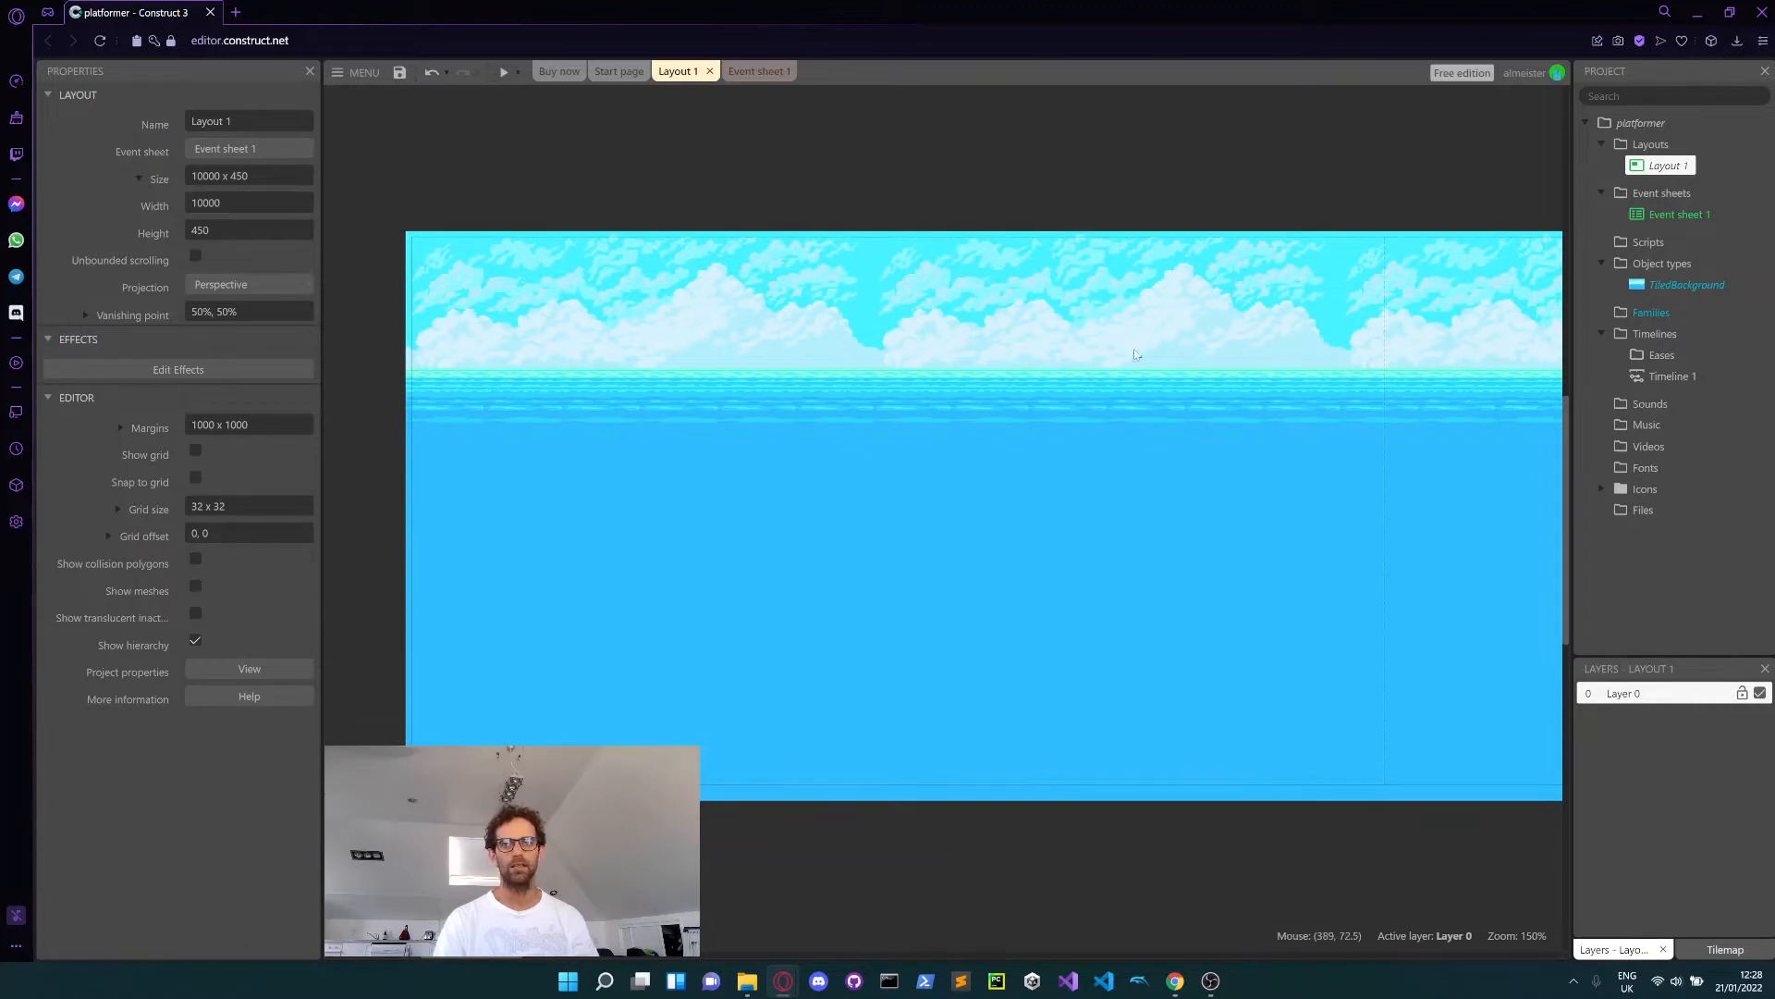
- Set the tiled background's Z elevation to -1
{"action": "left_click", "coordinate": [870, 498]}
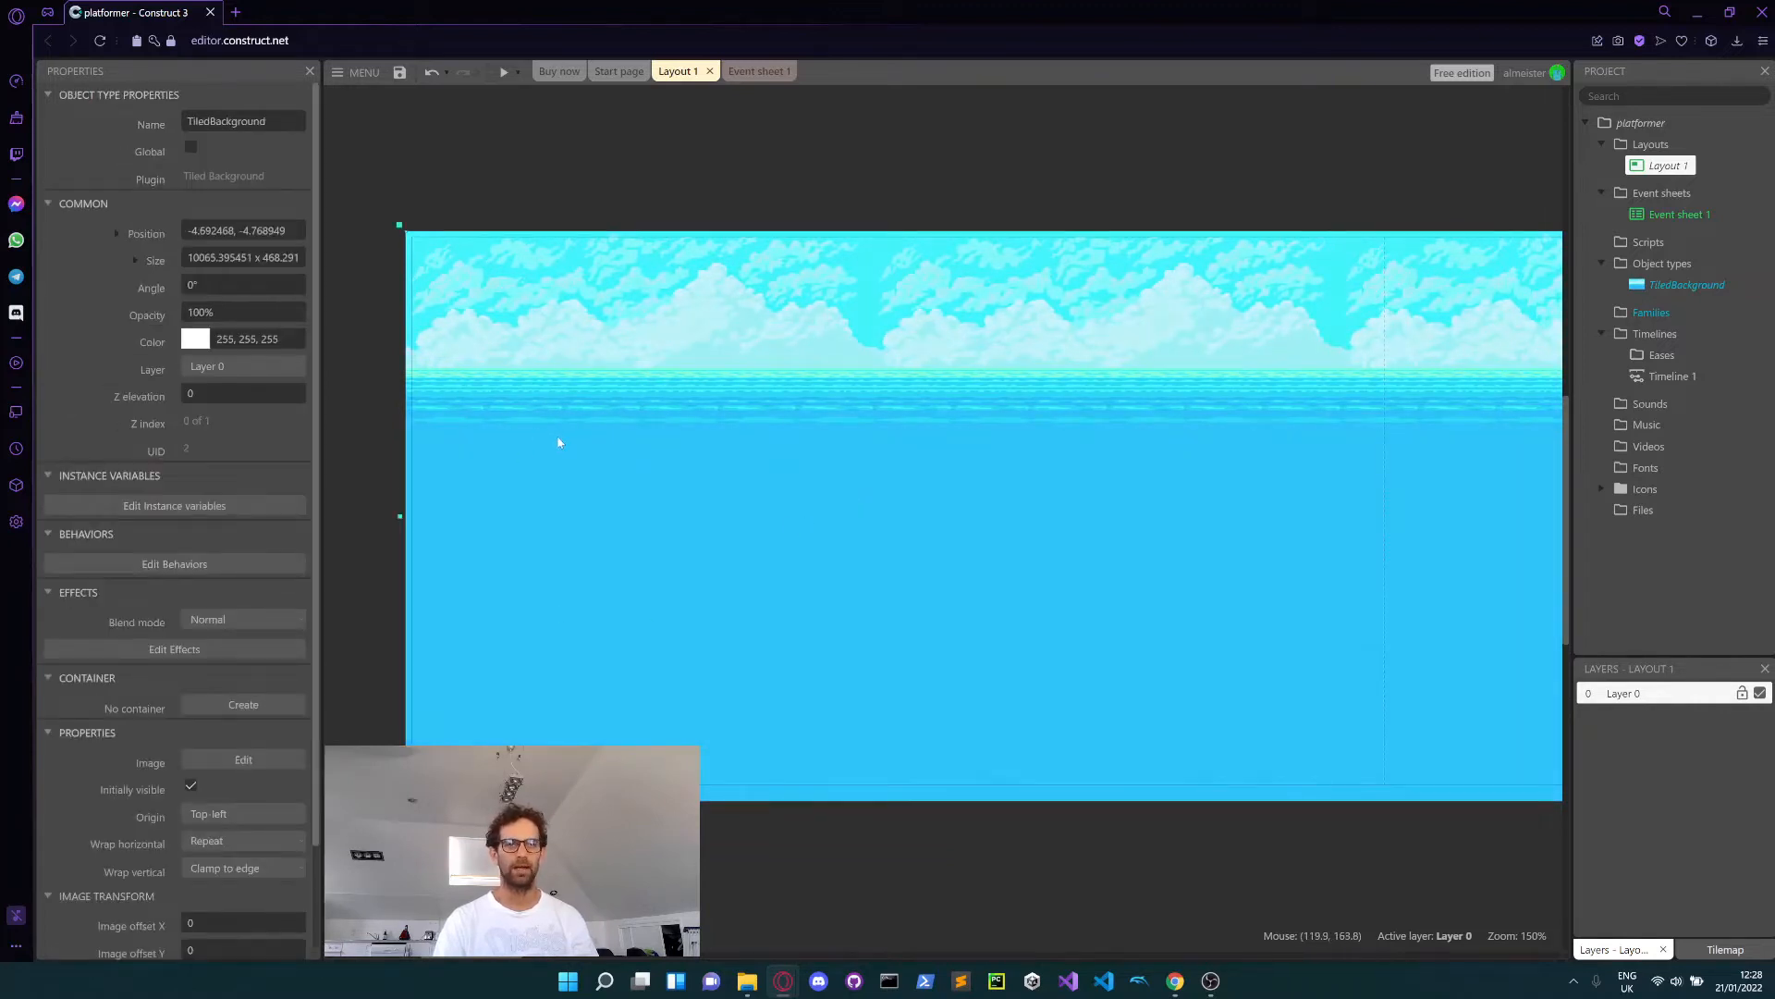
{"action": "left_click", "coordinate": [229, 392]}
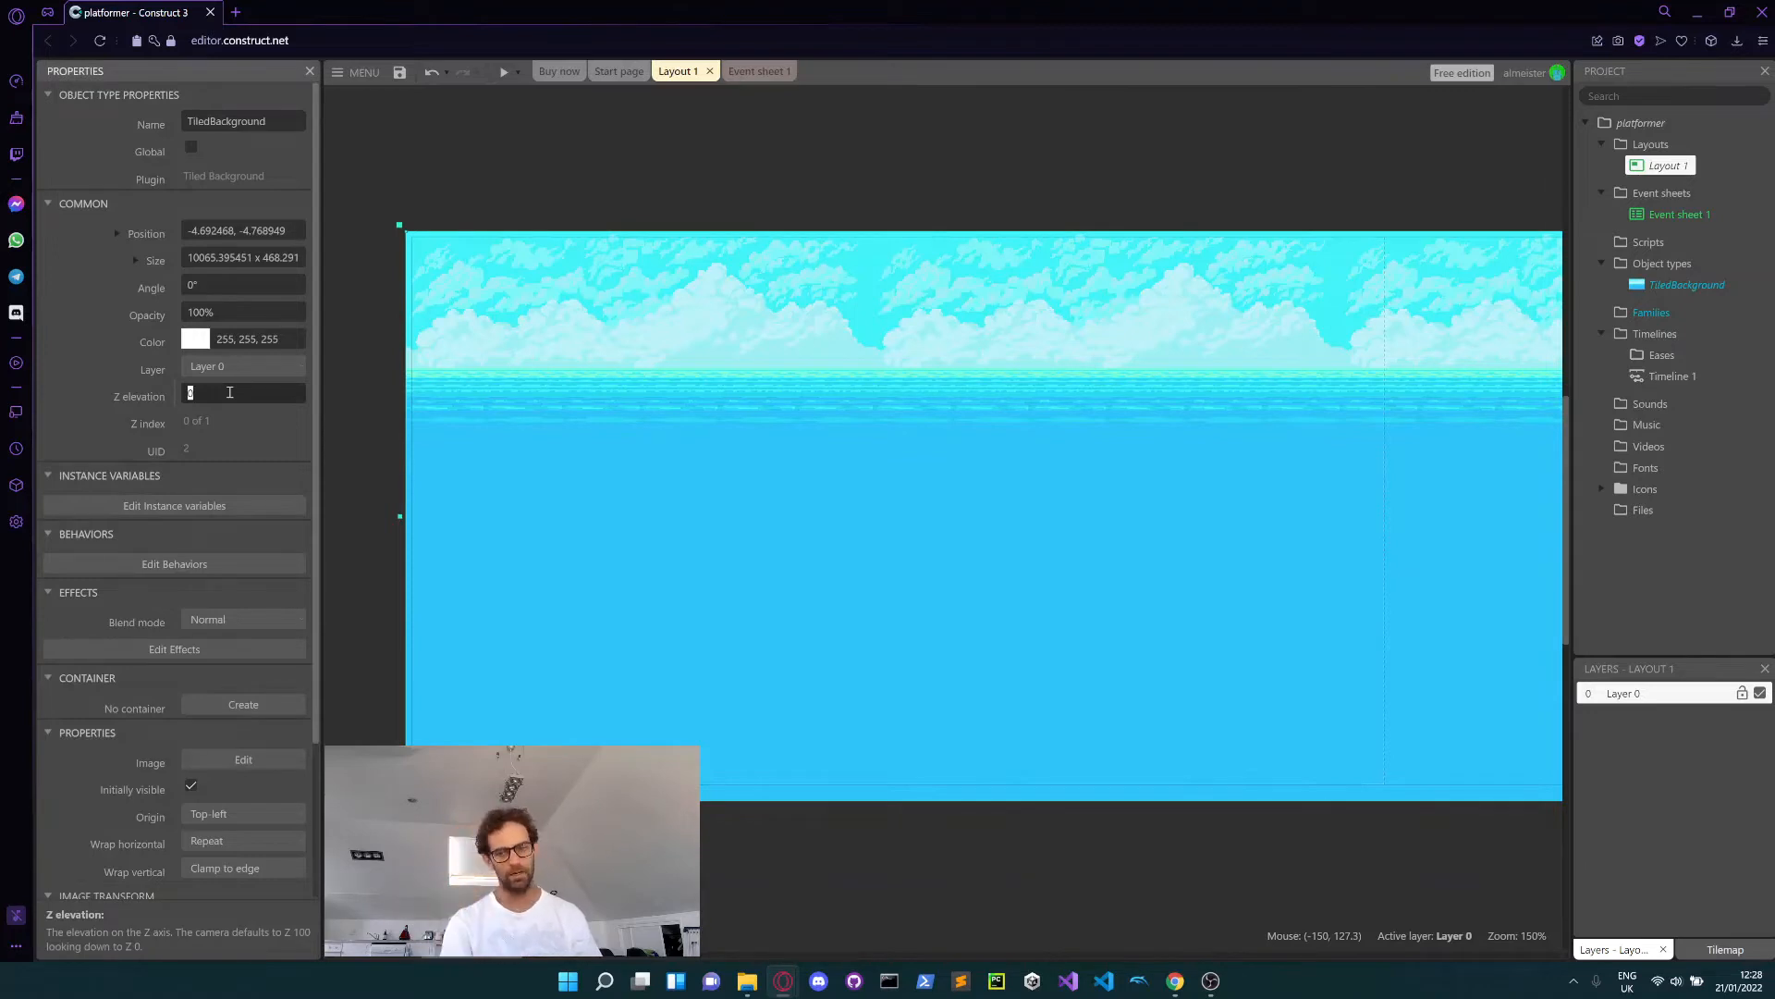
{"action": "type", "text": "-1"}
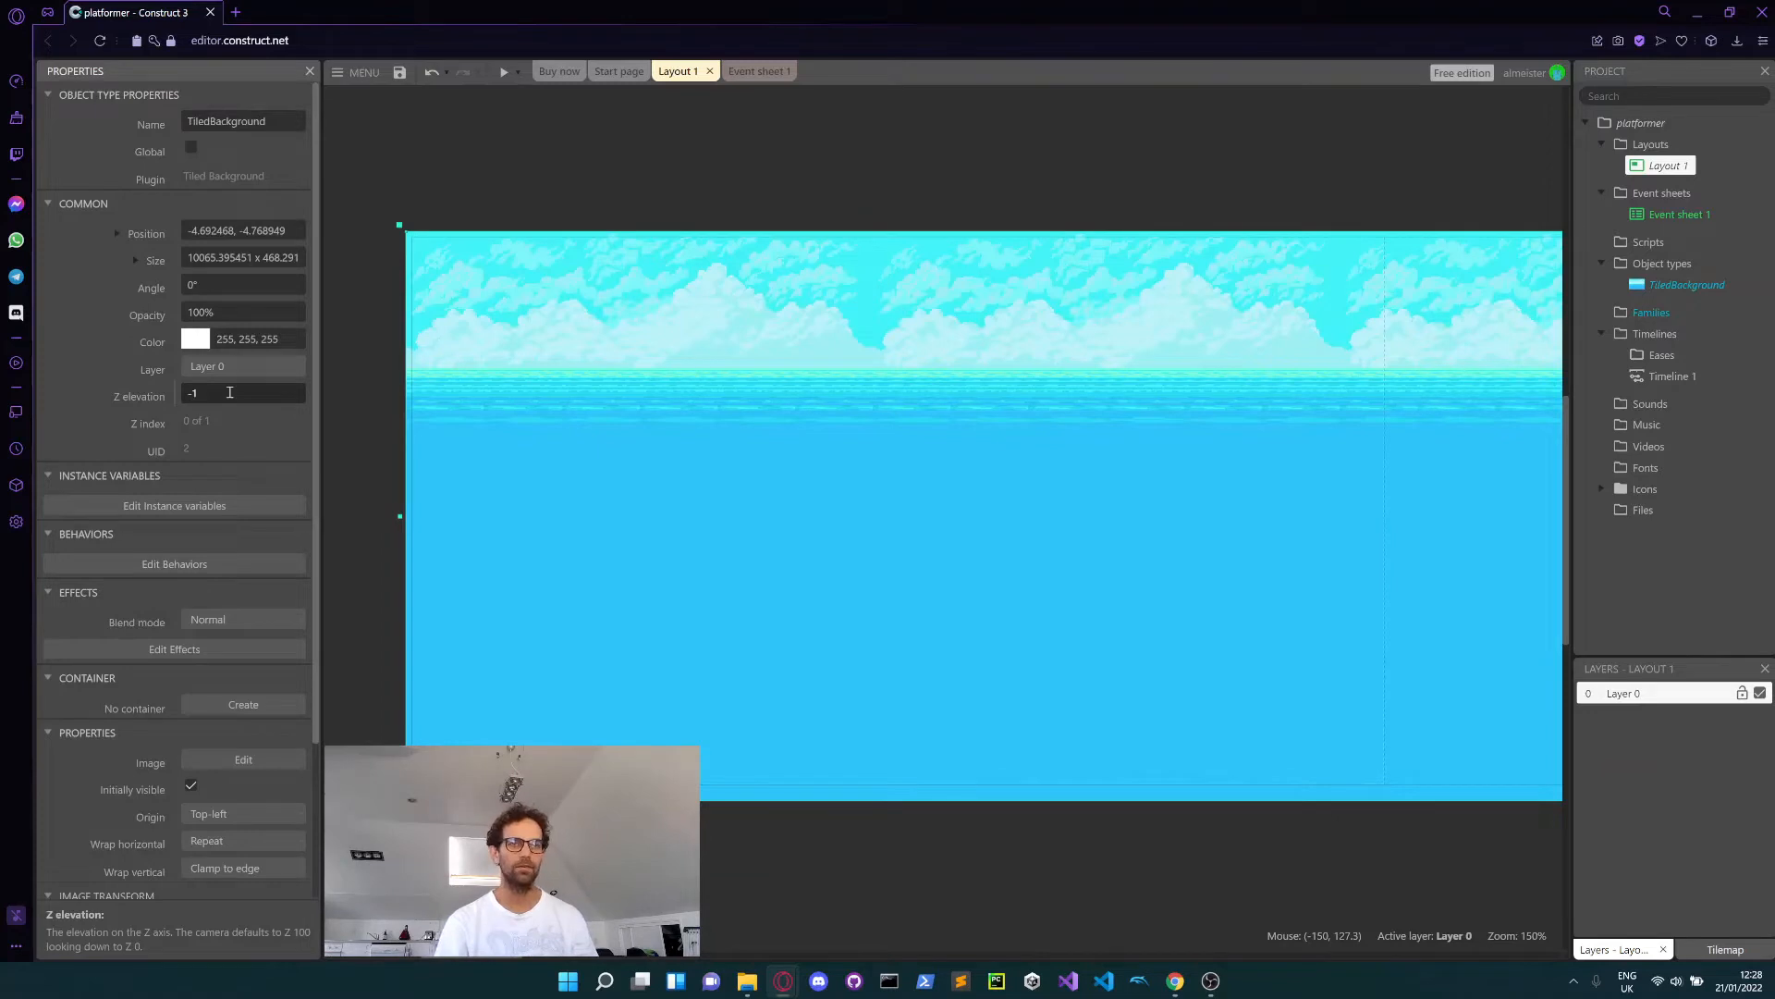
{"action": "left_click", "coordinate": [351, 391]}
{"action": "left_click", "coordinate": [570, 374]}
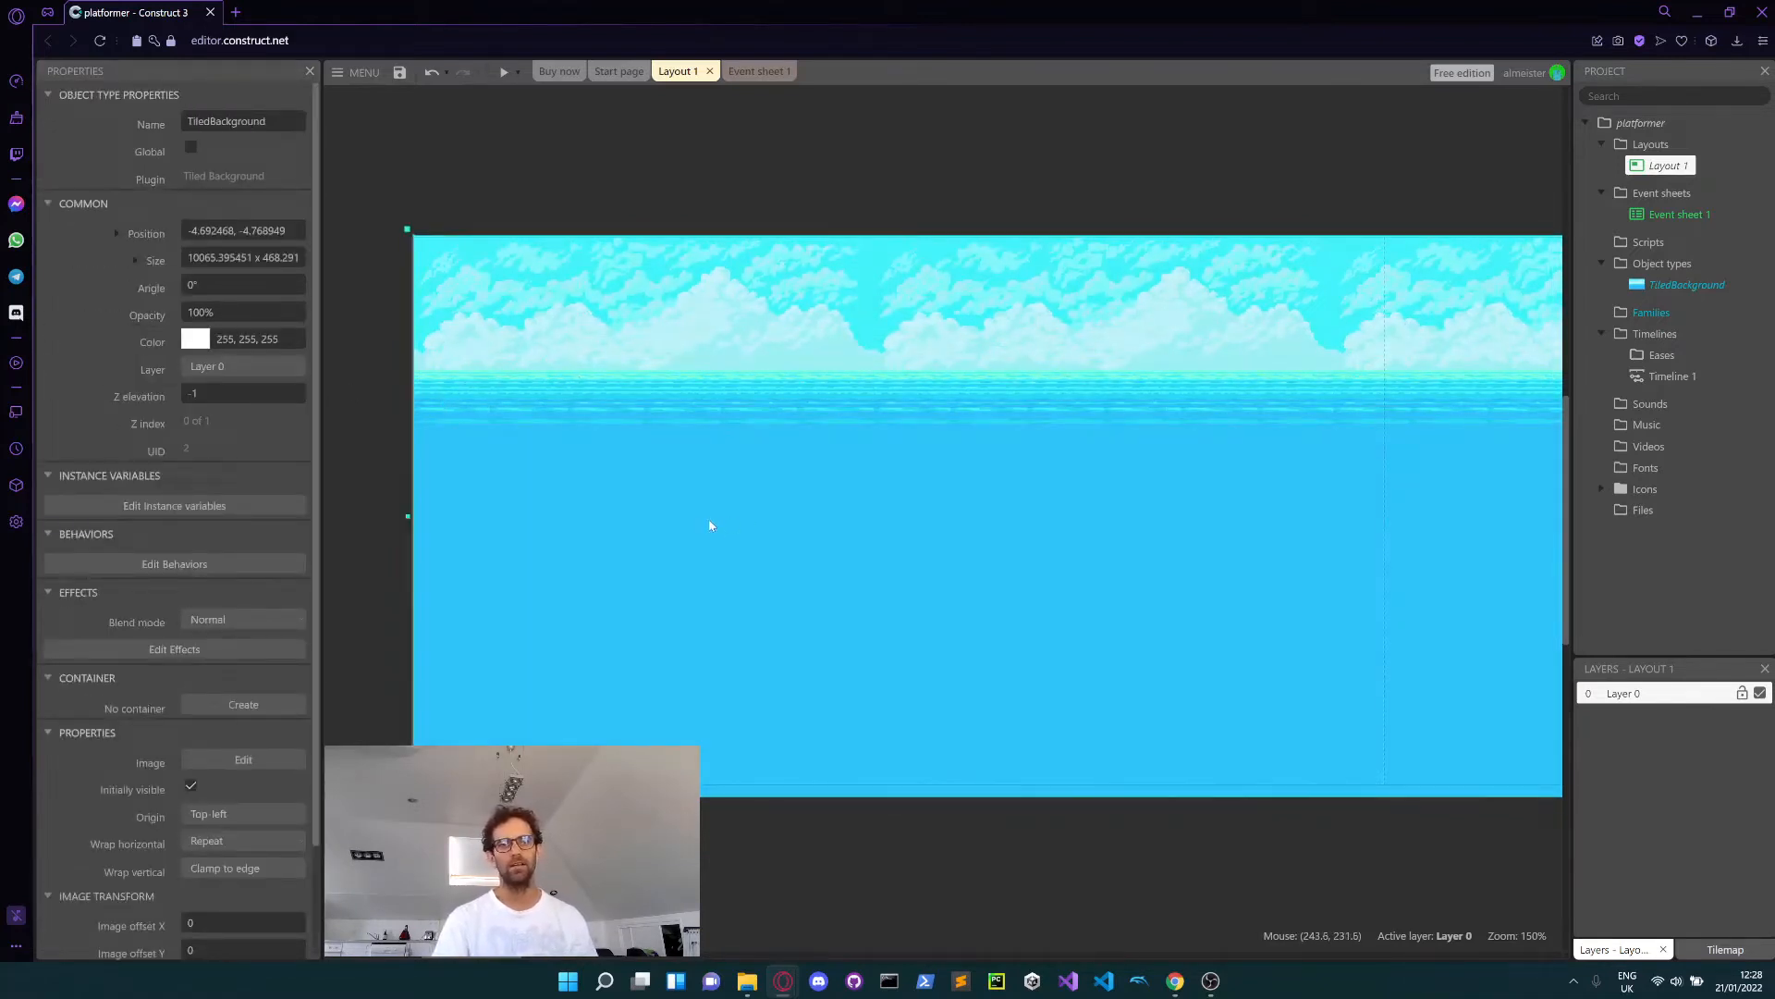
- Insert a Tilemap object into the start area of Layout 1, keeping its default name
{"action": "right_click", "coordinate": [760, 495]}
{"action": "left_click", "coordinate": [855, 534]}
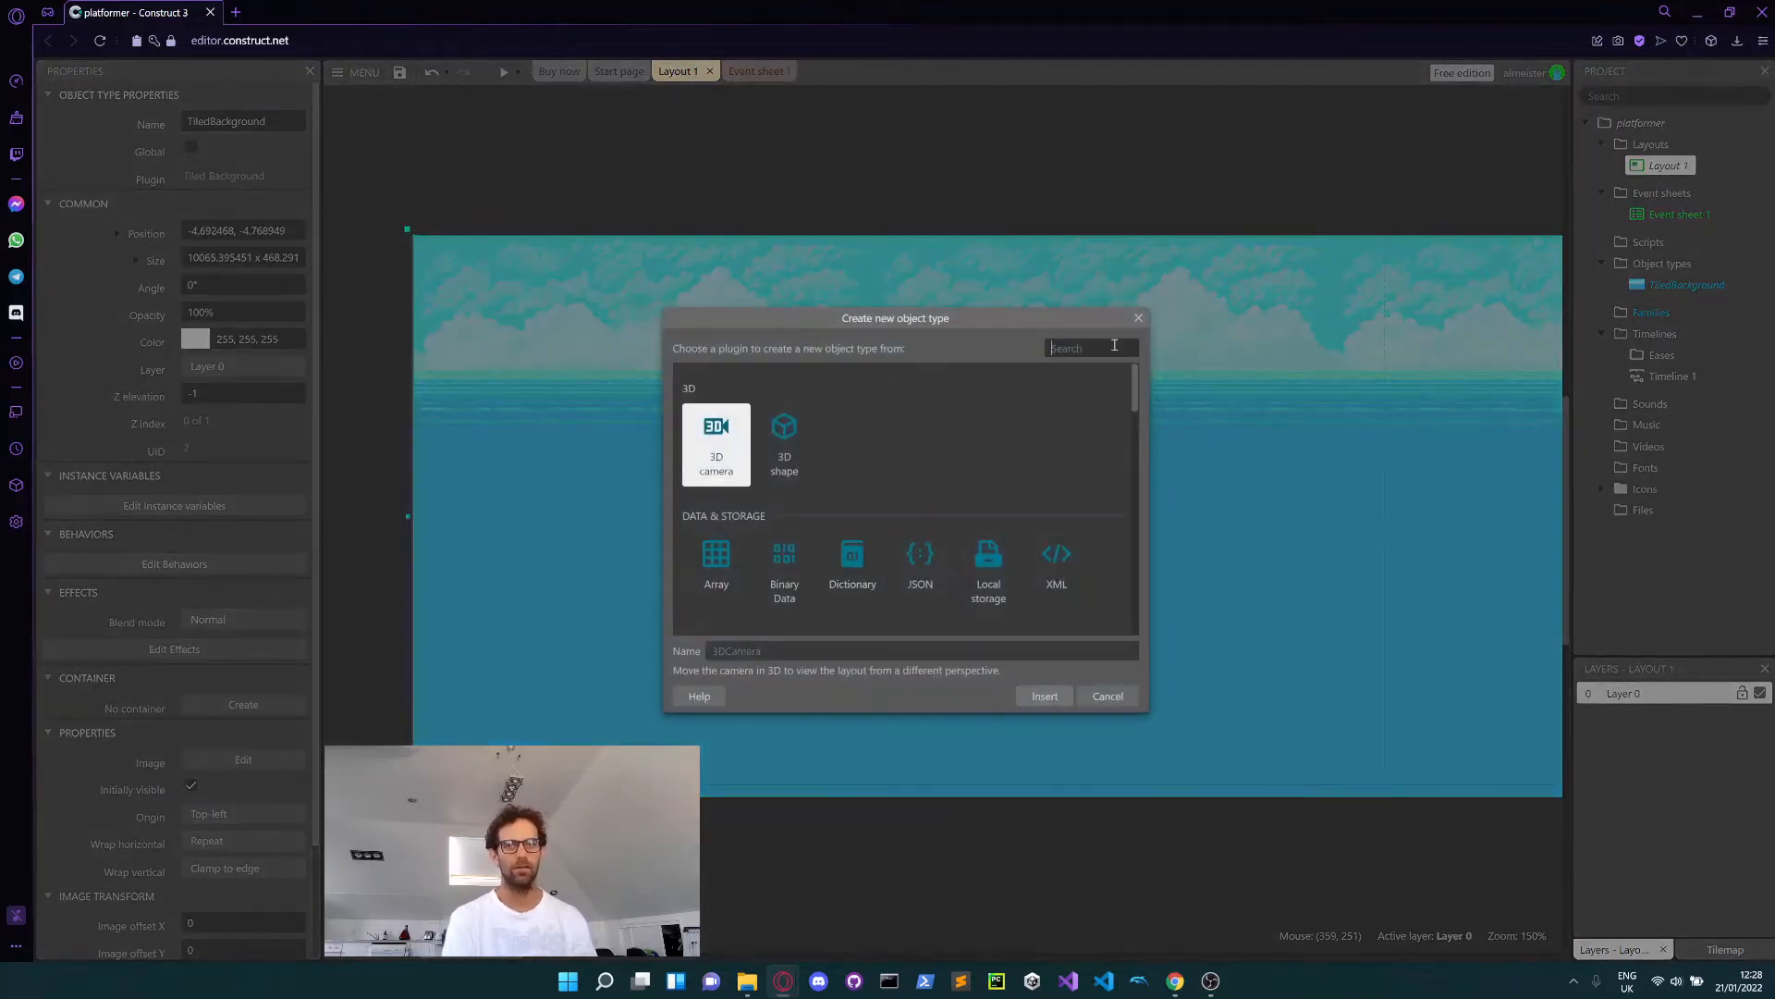
{"action": "type", "text": "tile"}
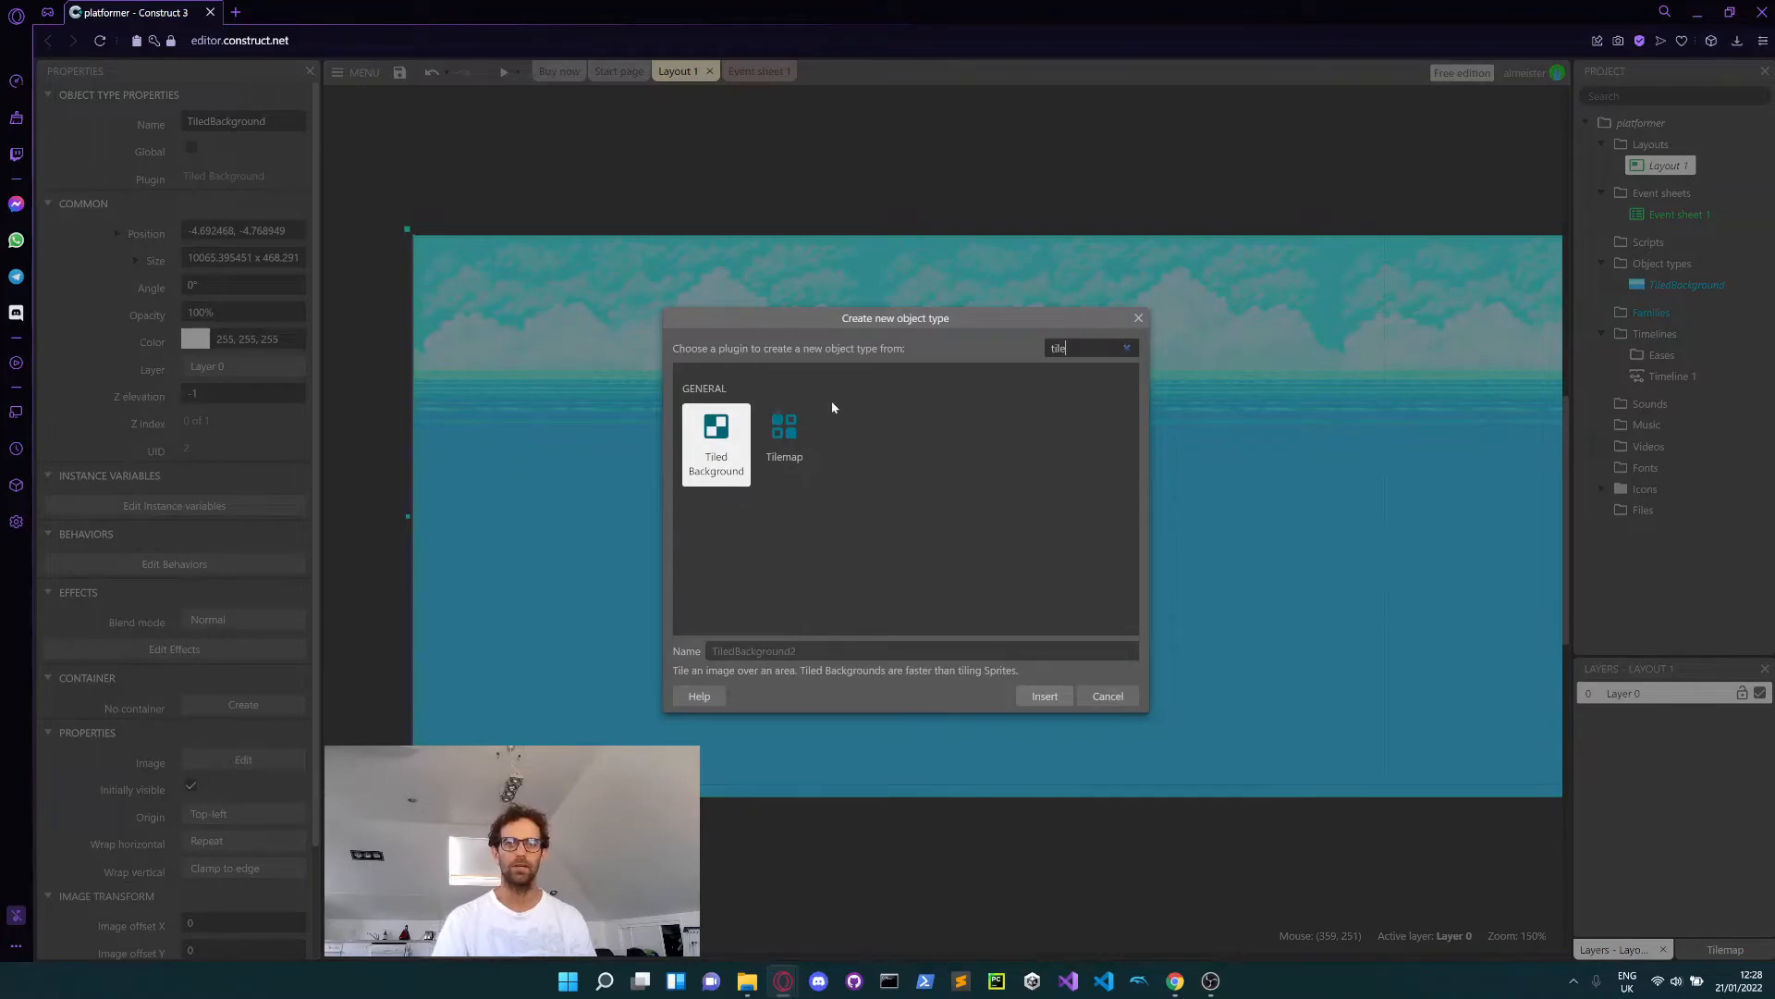
{"action": "double_click", "coordinate": [784, 430]}
{"action": "left_click", "coordinate": [808, 534]}
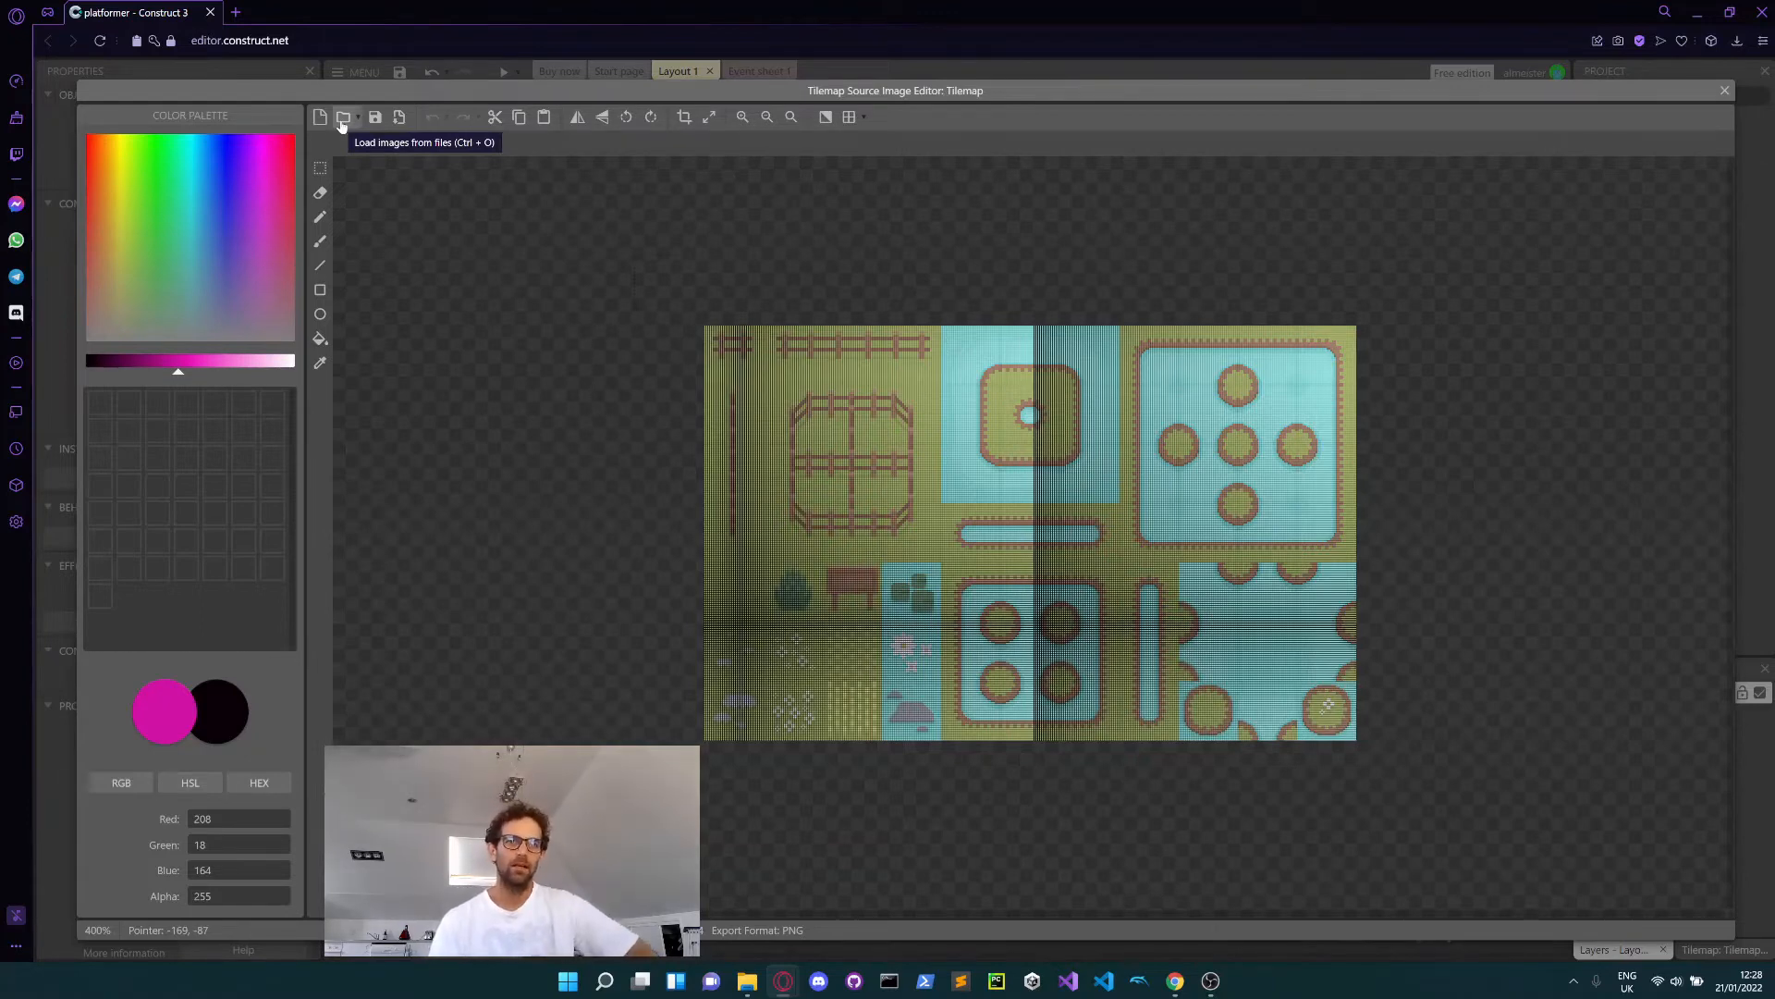
- Load the platform tile sheet from the sprites/tiles folder as the tilemap's source image
{"action": "left_click", "coordinate": [341, 125]}
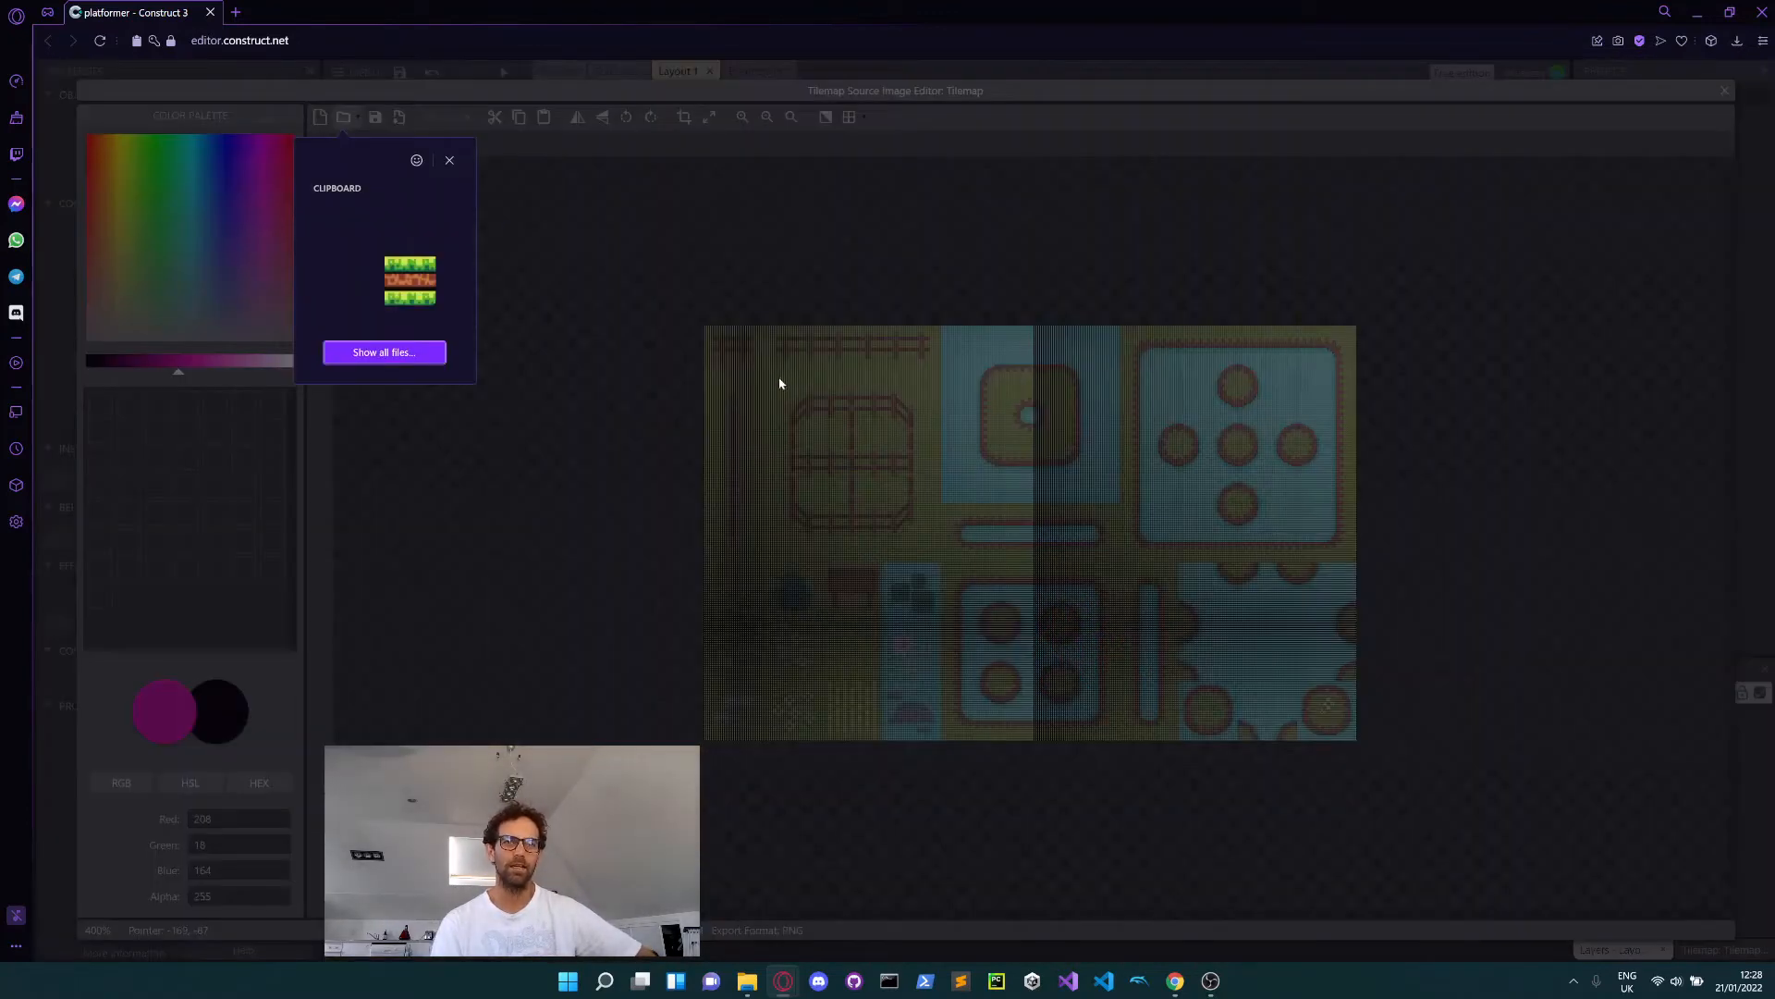
{"action": "left_click", "coordinate": [415, 354]}
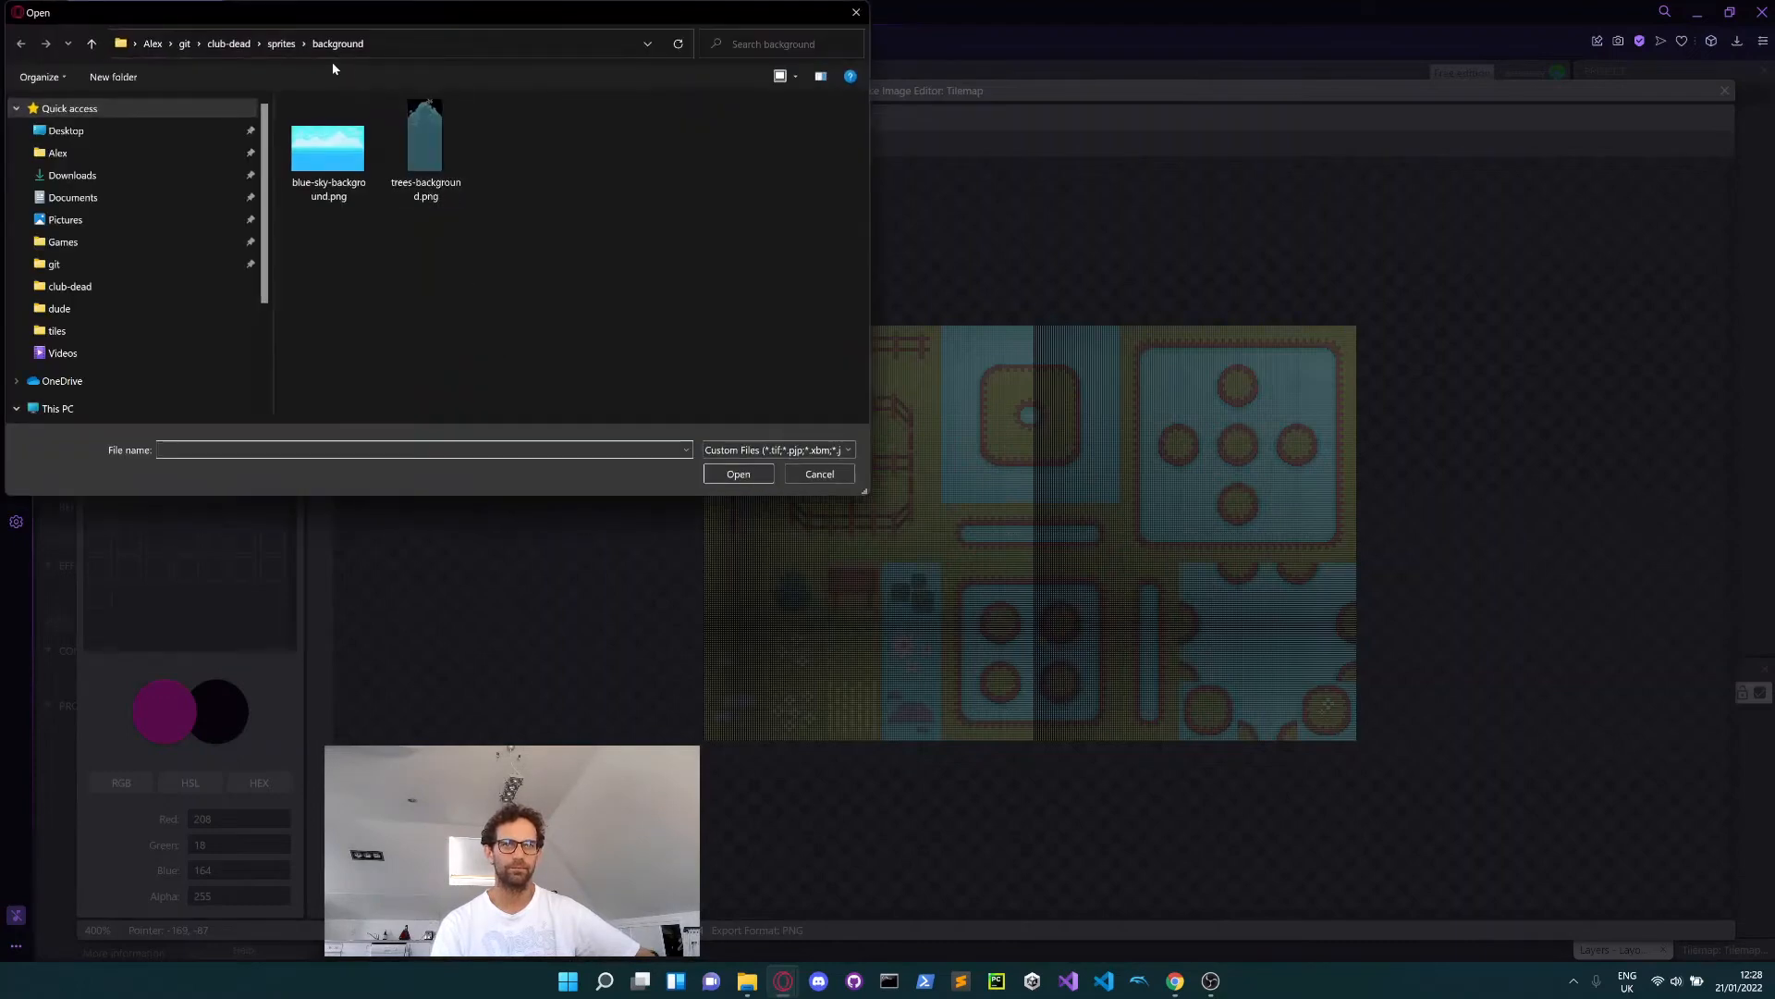
{"action": "left_click", "coordinate": [277, 44]}
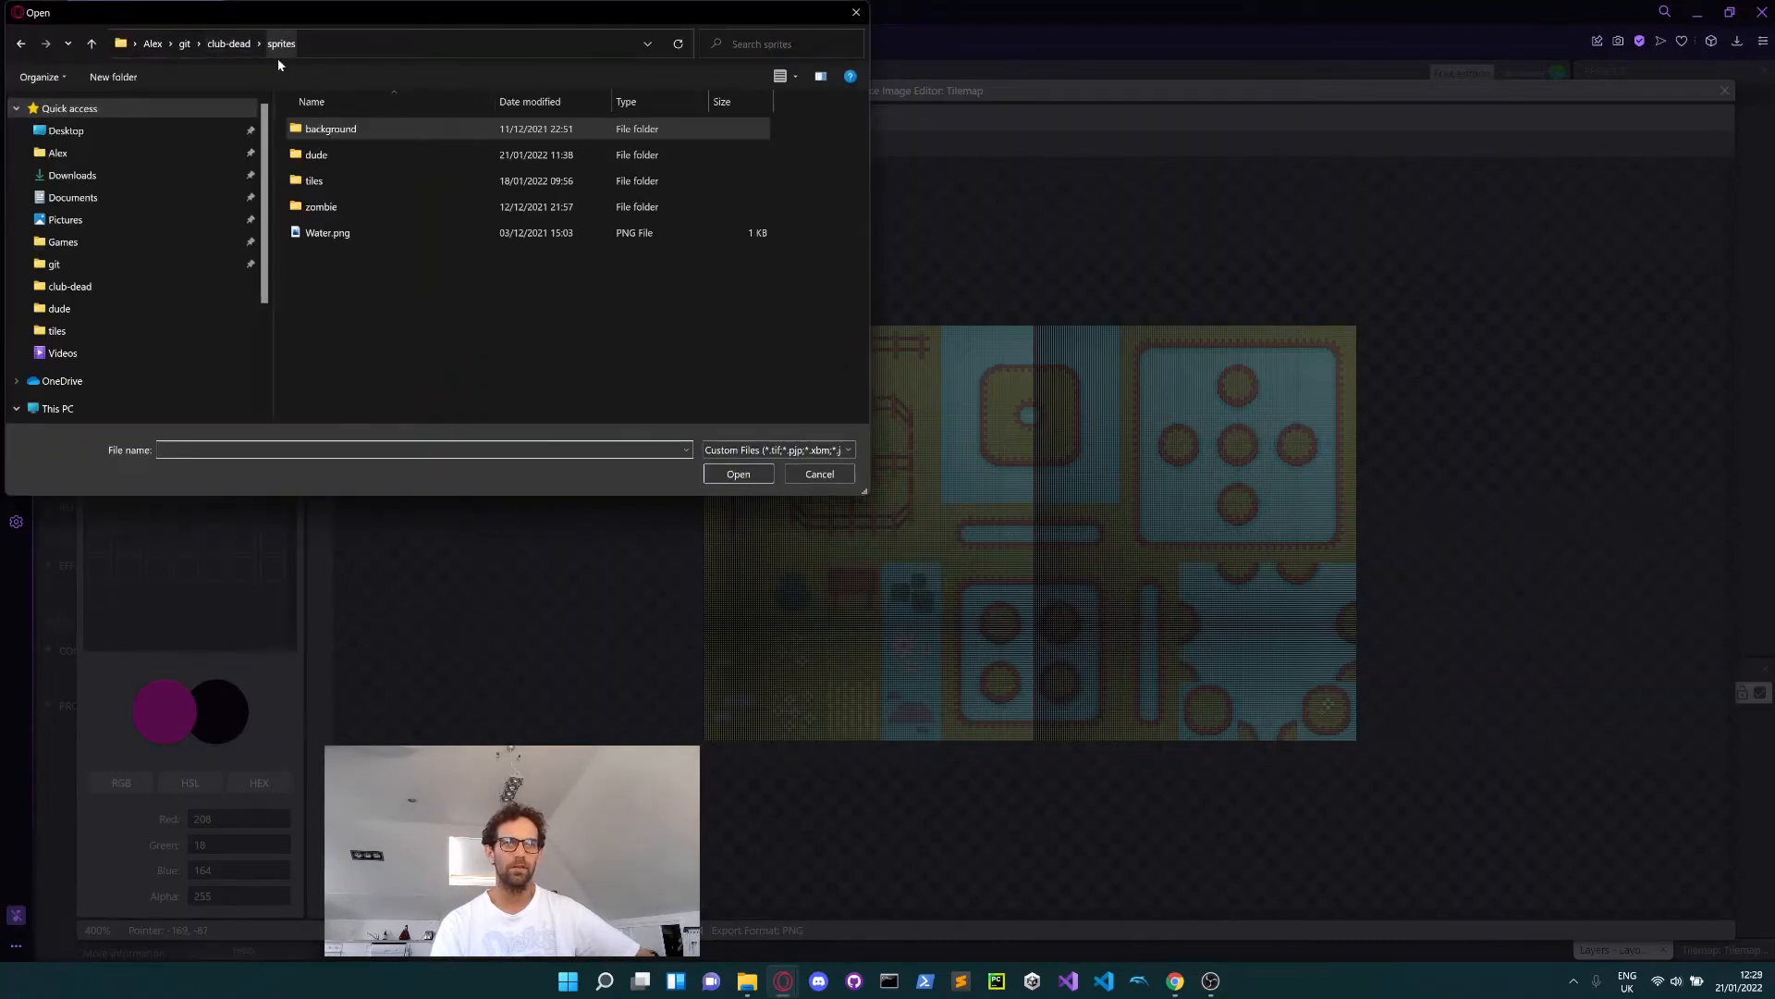
{"action": "double_click", "coordinate": [361, 178]}
{"action": "double_click", "coordinate": [328, 138]}
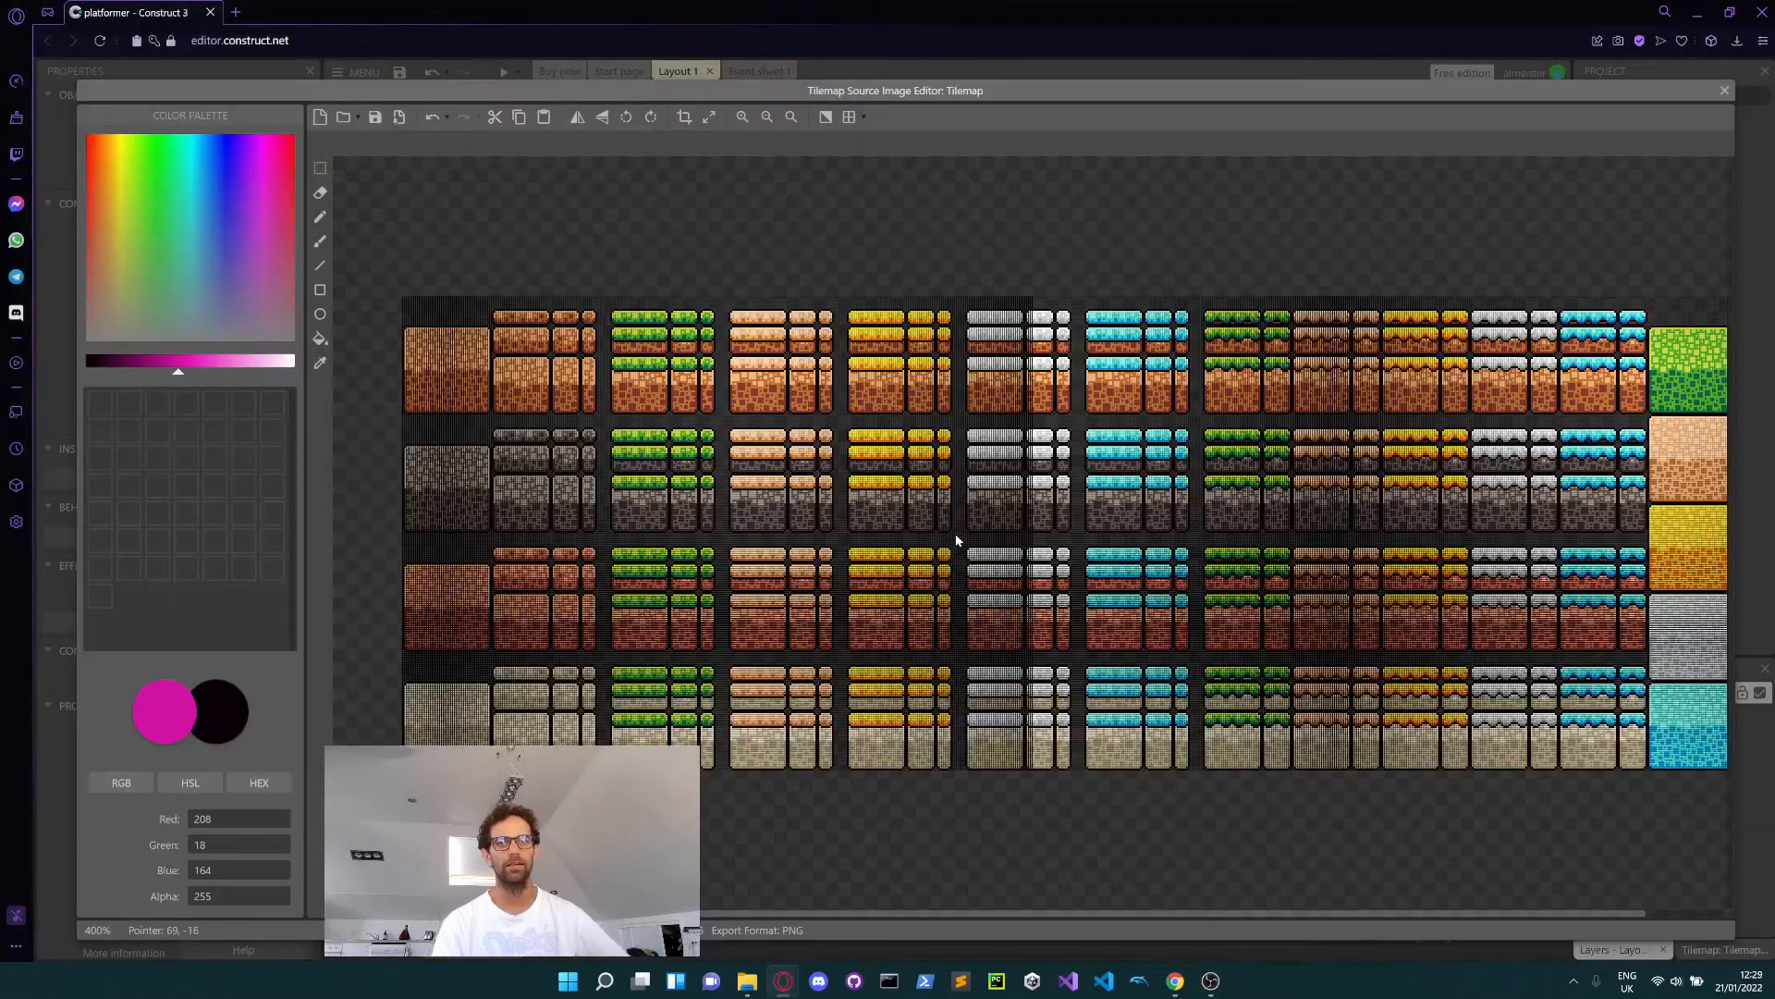
- Examine the green-topped orange dirt tiles of the tile sheet up close, with the rectangular selection tool ready
{"action": "scroll", "coordinate": [658, 366], "scroll_direction": "up", "scroll_amount": 2}
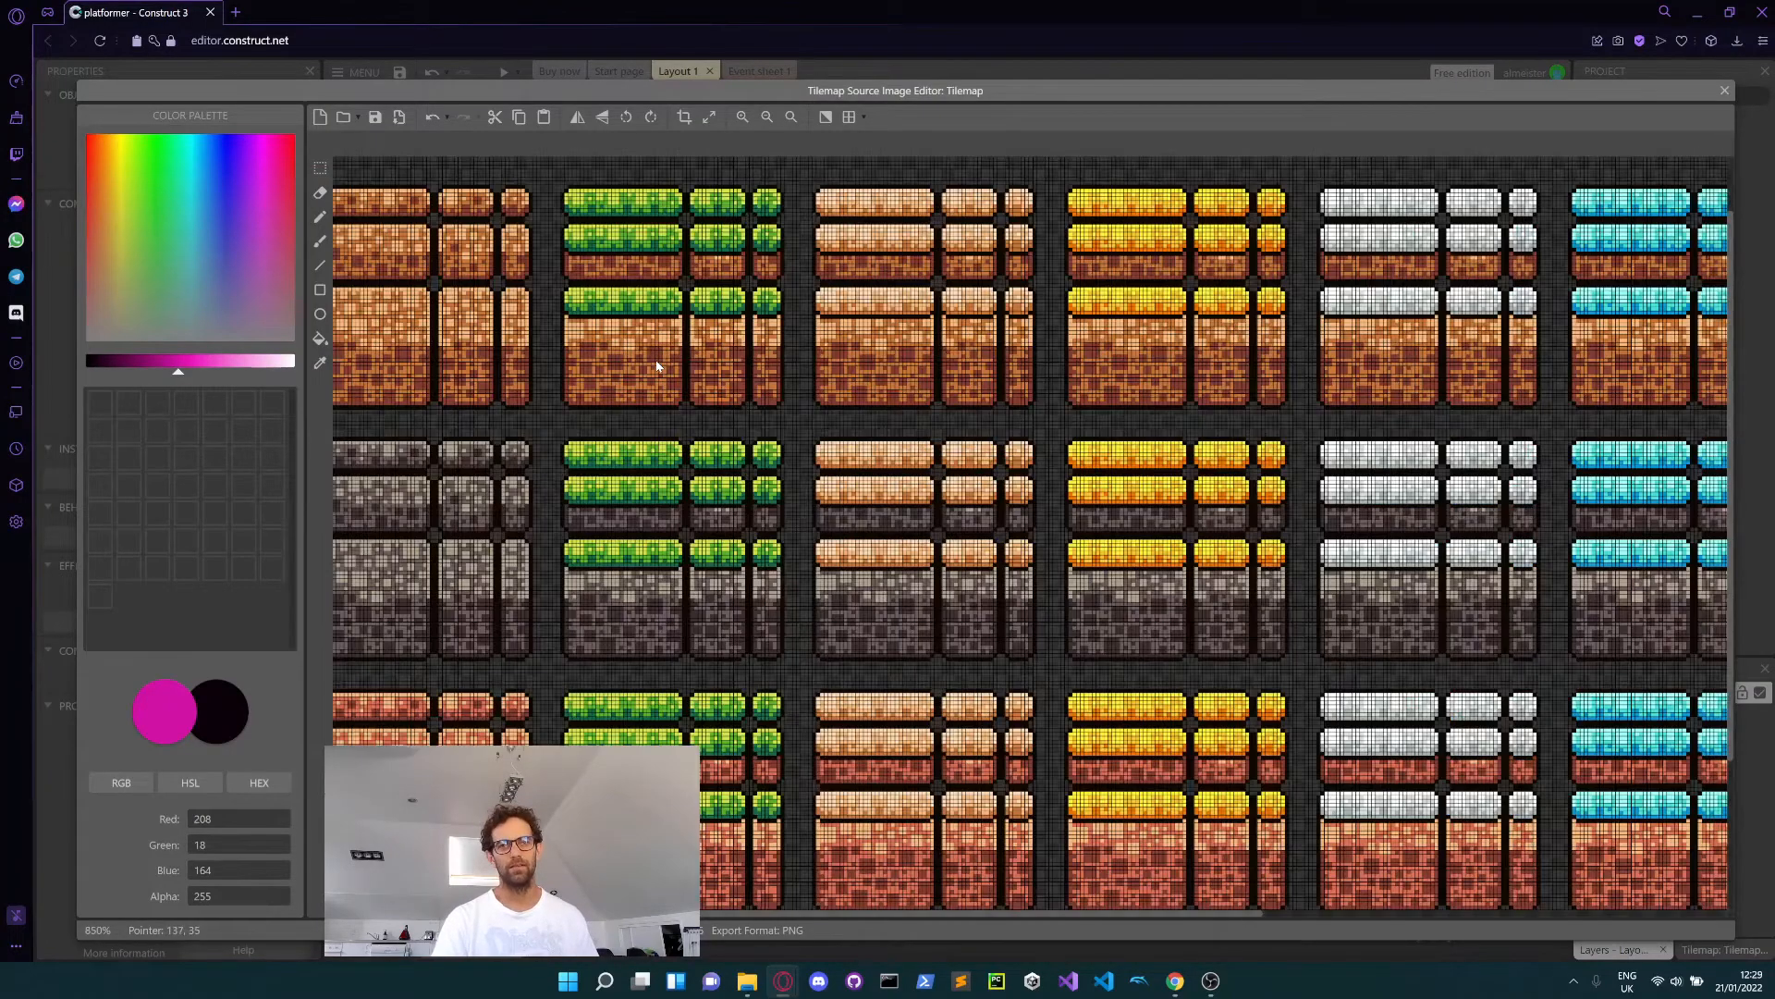
{"action": "scroll", "coordinate": [829, 360], "scroll_direction": "up", "scroll_amount": 2}
{"action": "middle_click_drag", "start_coordinate": [829, 361], "coordinate": [941, 361]}
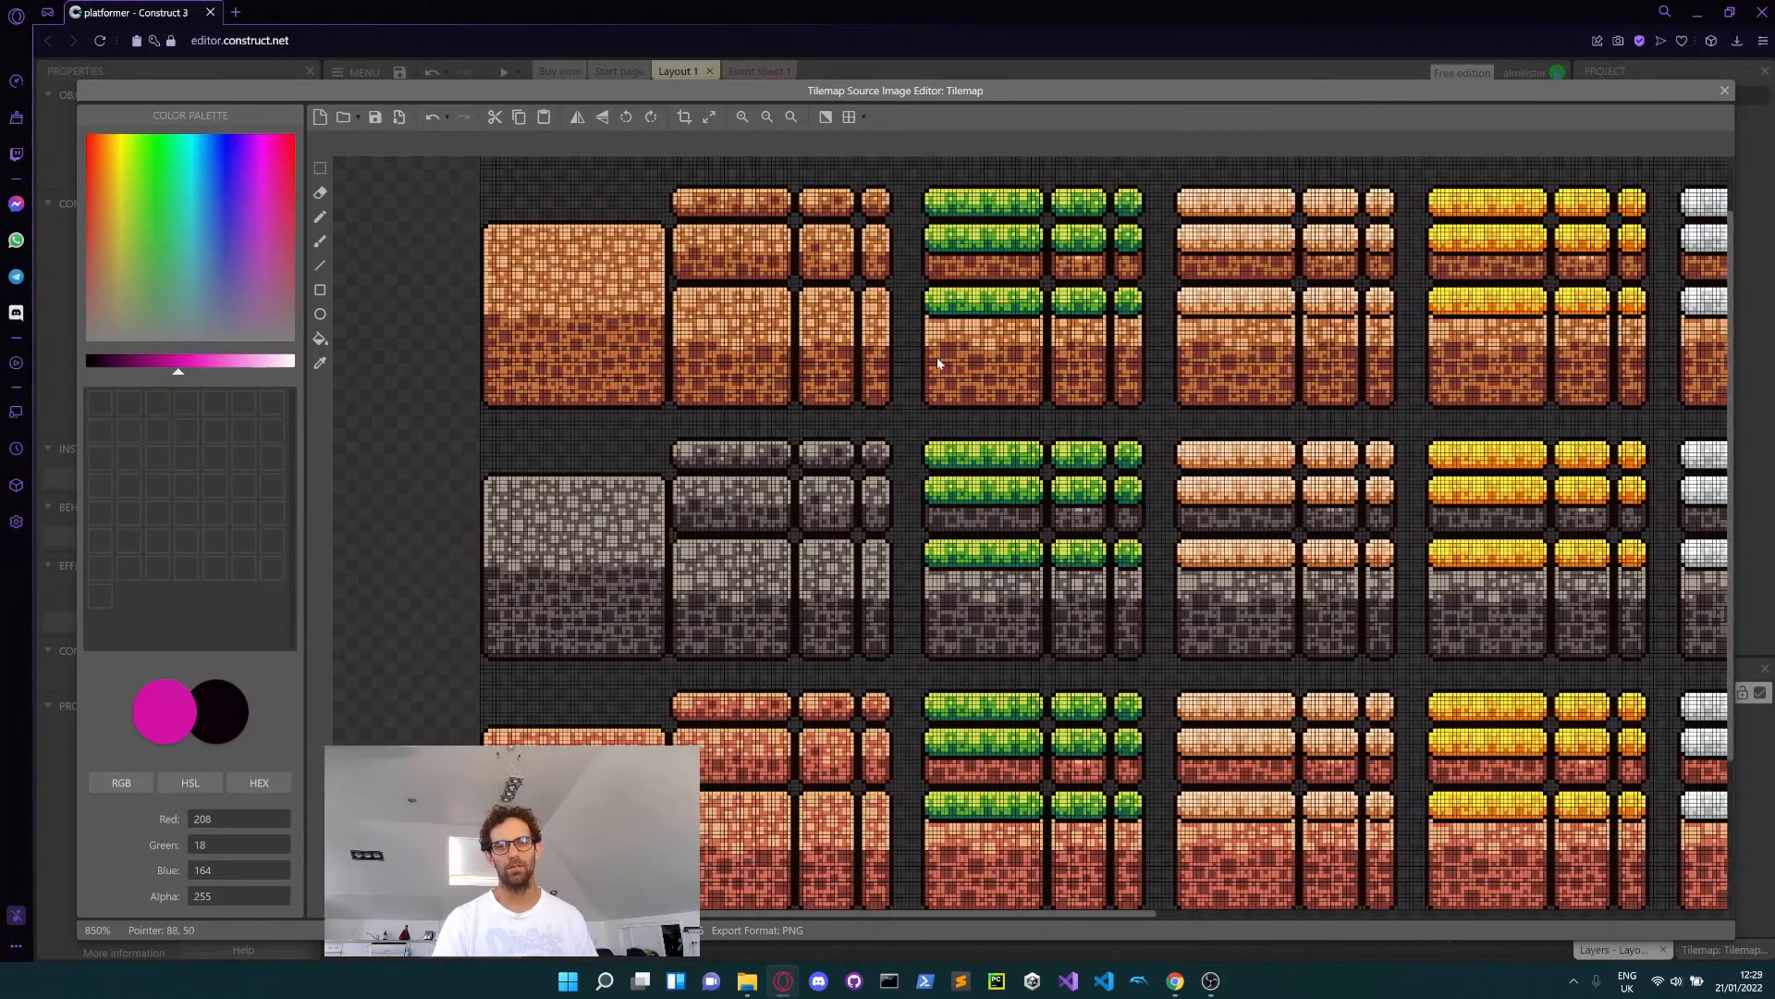
{"action": "scroll", "coordinate": [944, 362], "scroll_direction": "up", "scroll_amount": 2}
{"action": "middle_click_drag", "start_coordinate": [997, 421], "coordinate": [709, 418]}
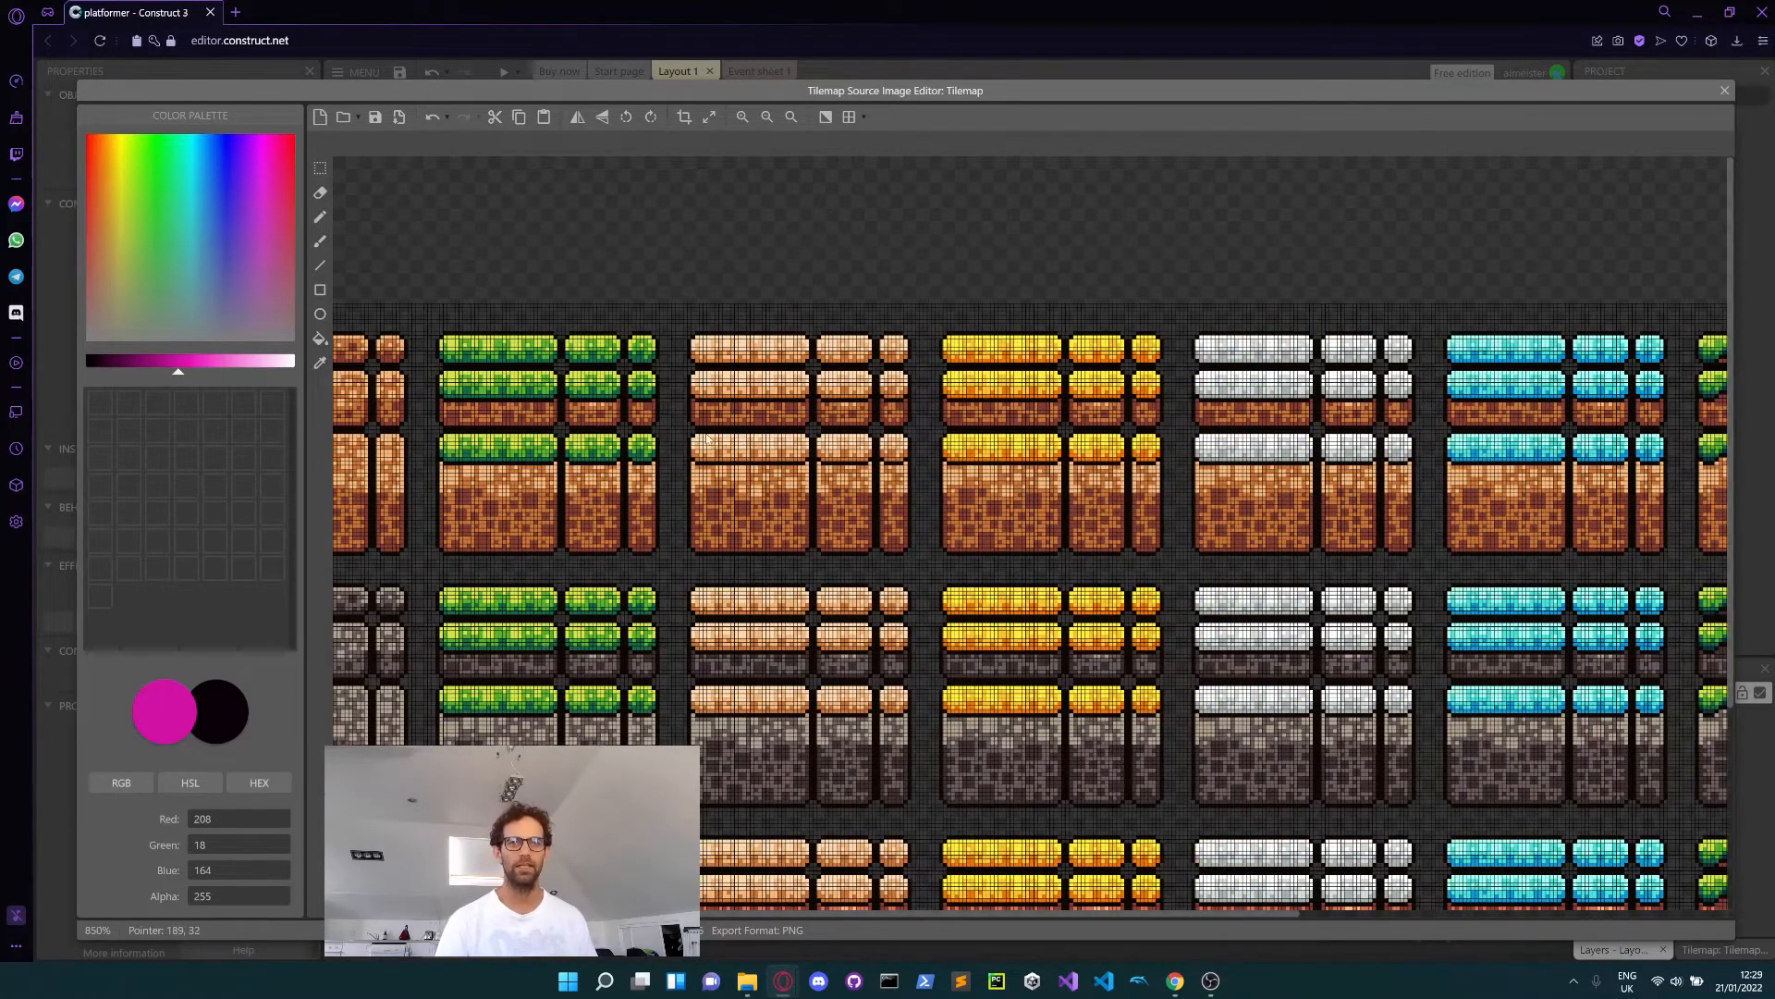
{"action": "scroll", "coordinate": [572, 420], "scroll_direction": "left", "scroll_amount": 3}
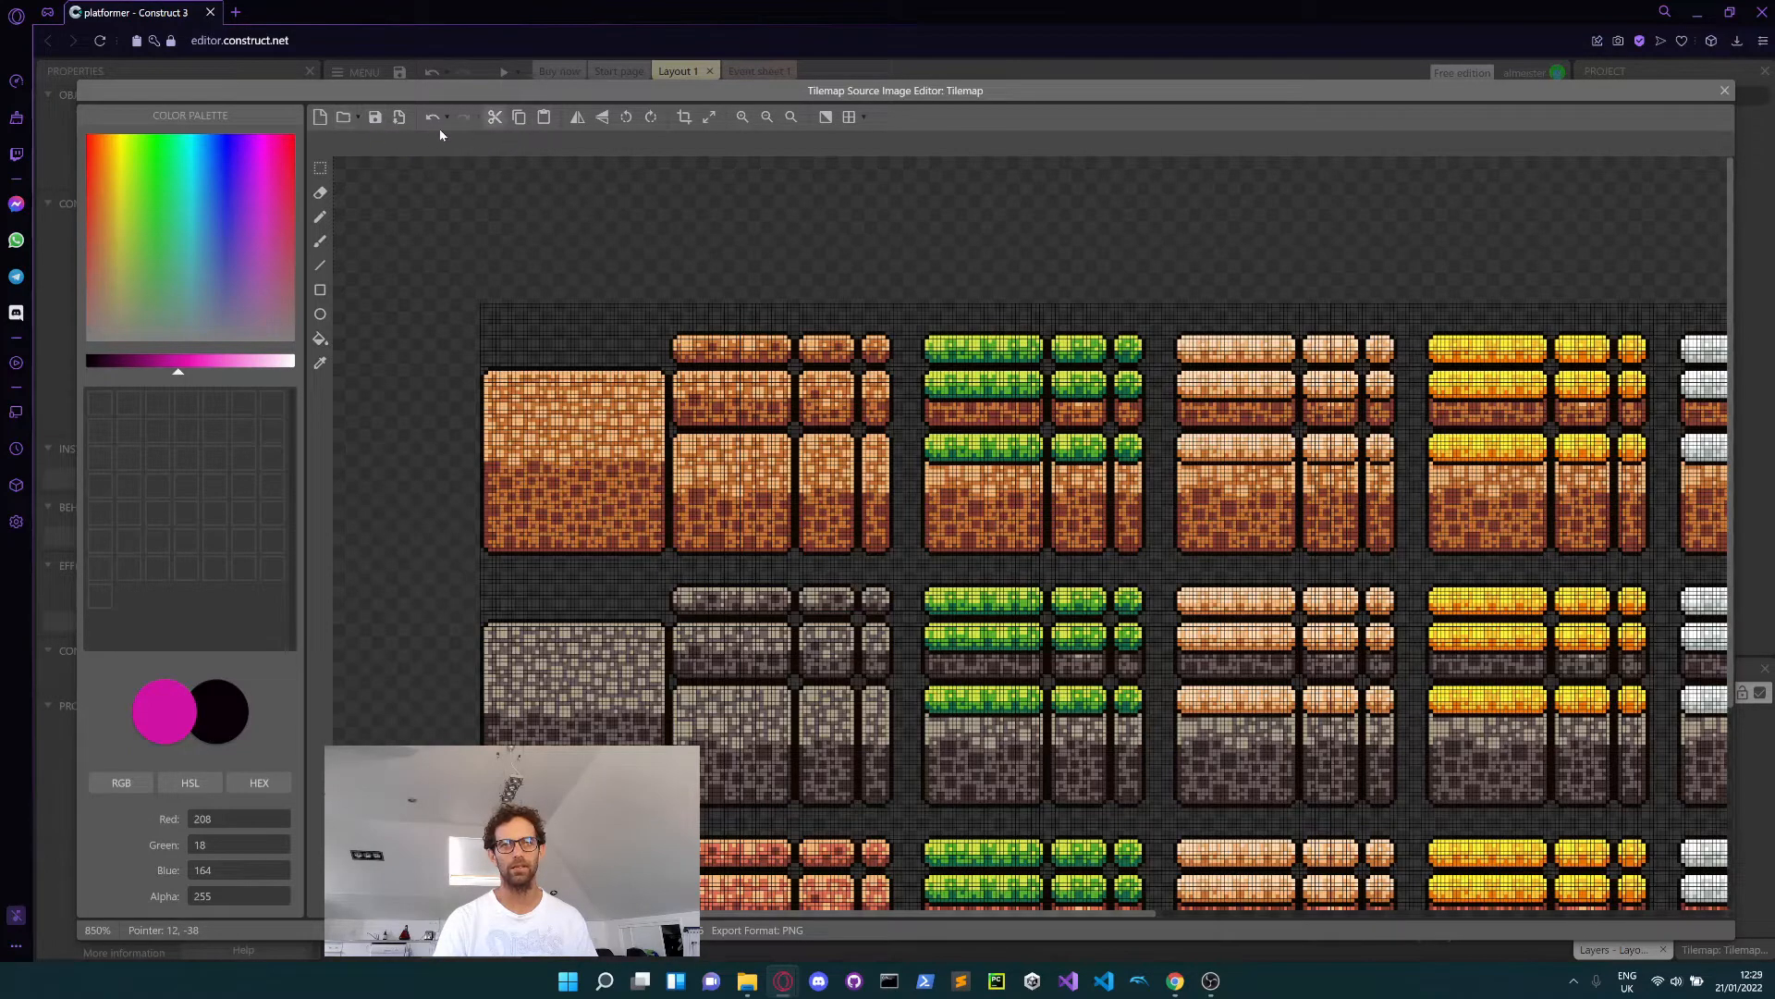
{"action": "left_click", "coordinate": [322, 168]}
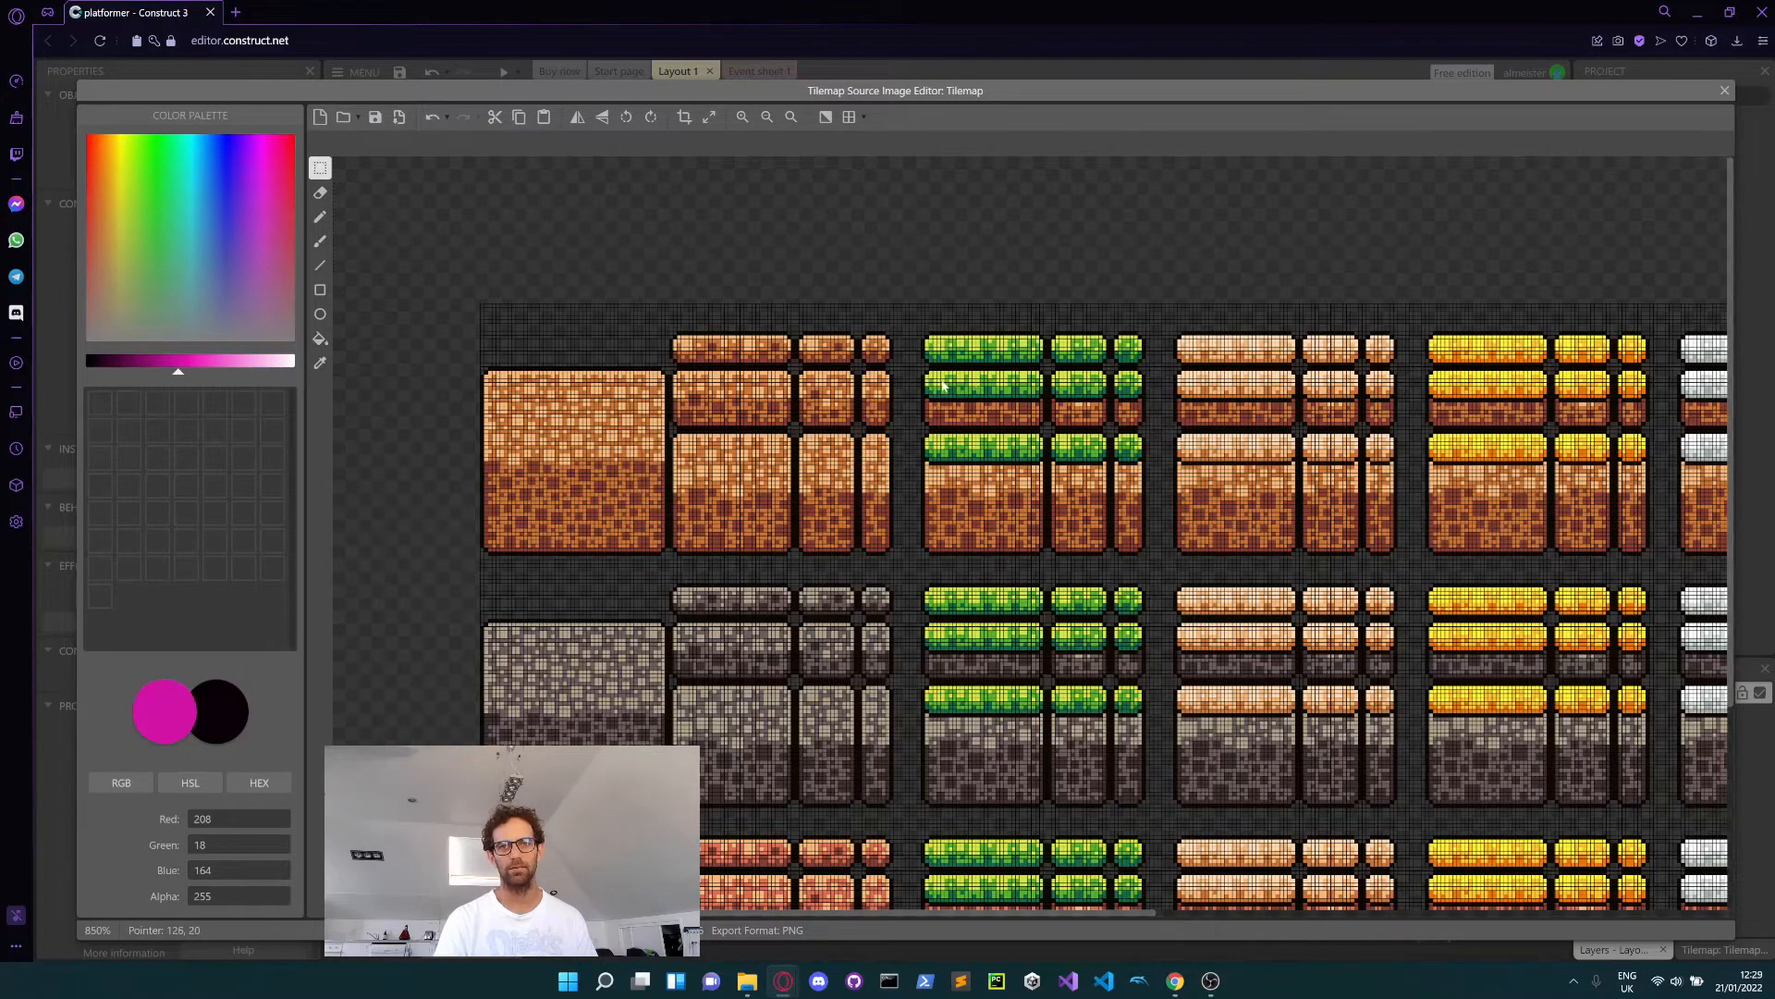
{"action": "scroll", "coordinate": [944, 386], "scroll_direction": "up", "scroll_amount": 5}
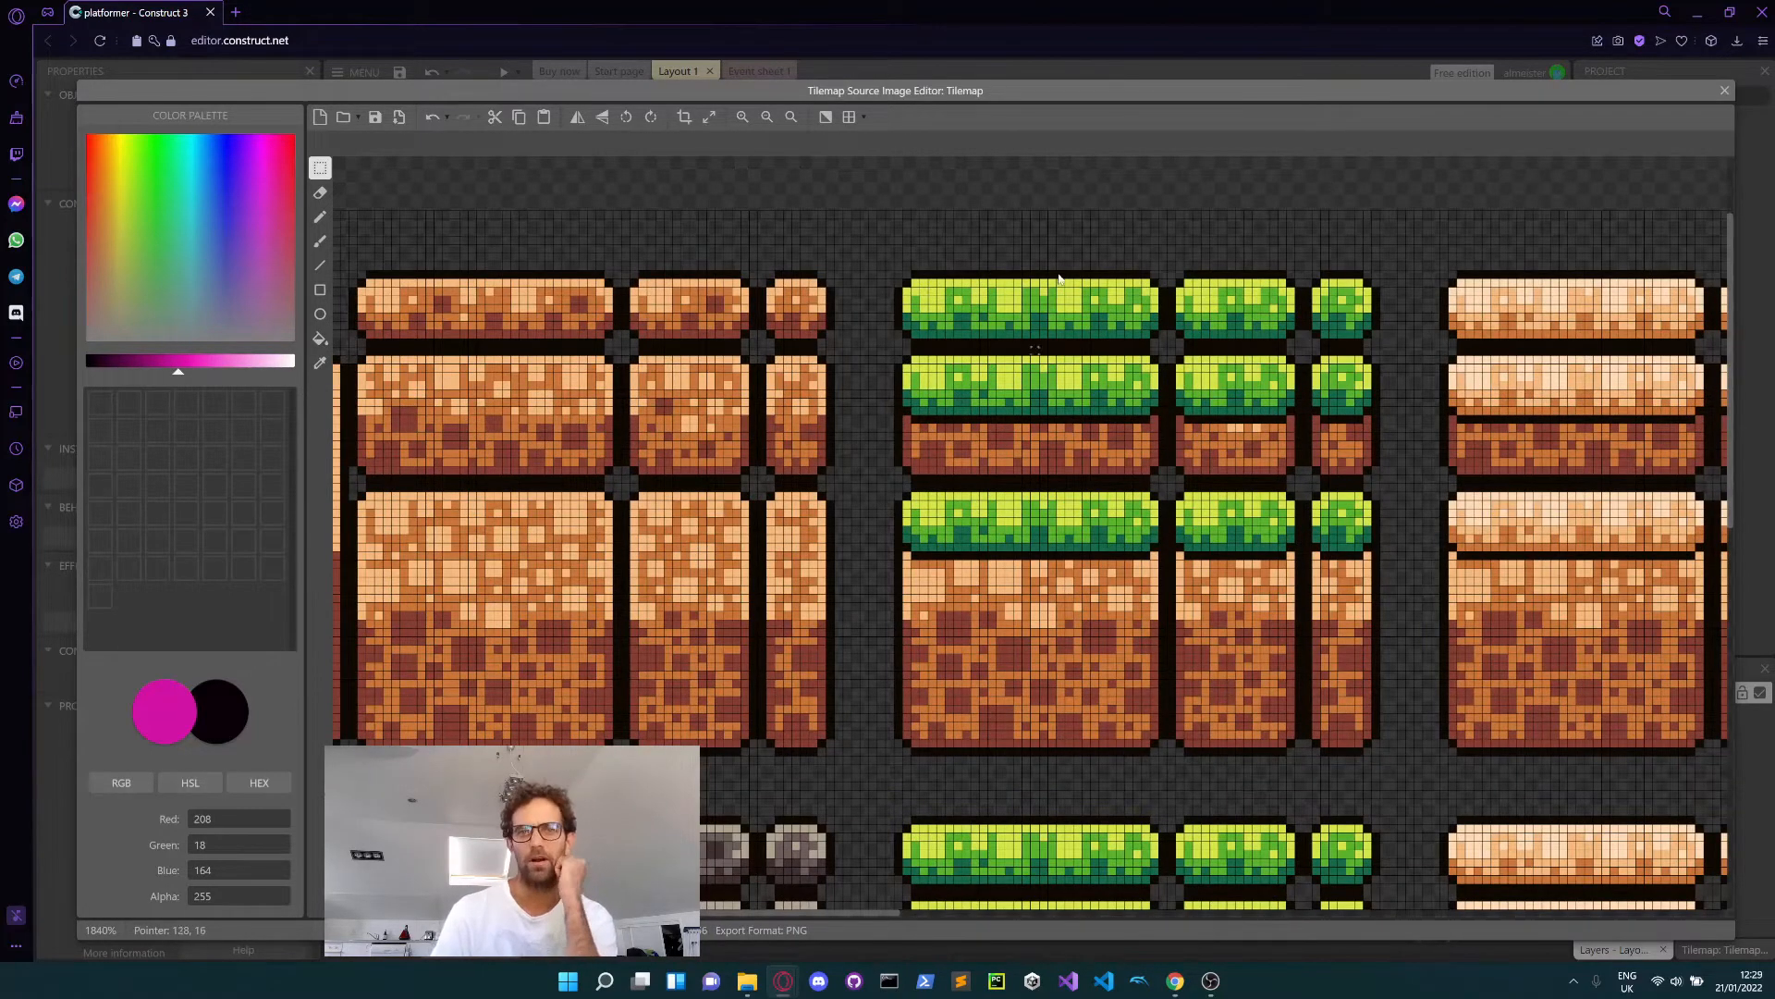
- Try to isolate the 57x48 block of green-topped orange dirt tiles by selecting it and pasting onto a cleared image
{"action": "left_click_drag", "start_coordinate": [898, 352], "coordinate": [1376, 756]}
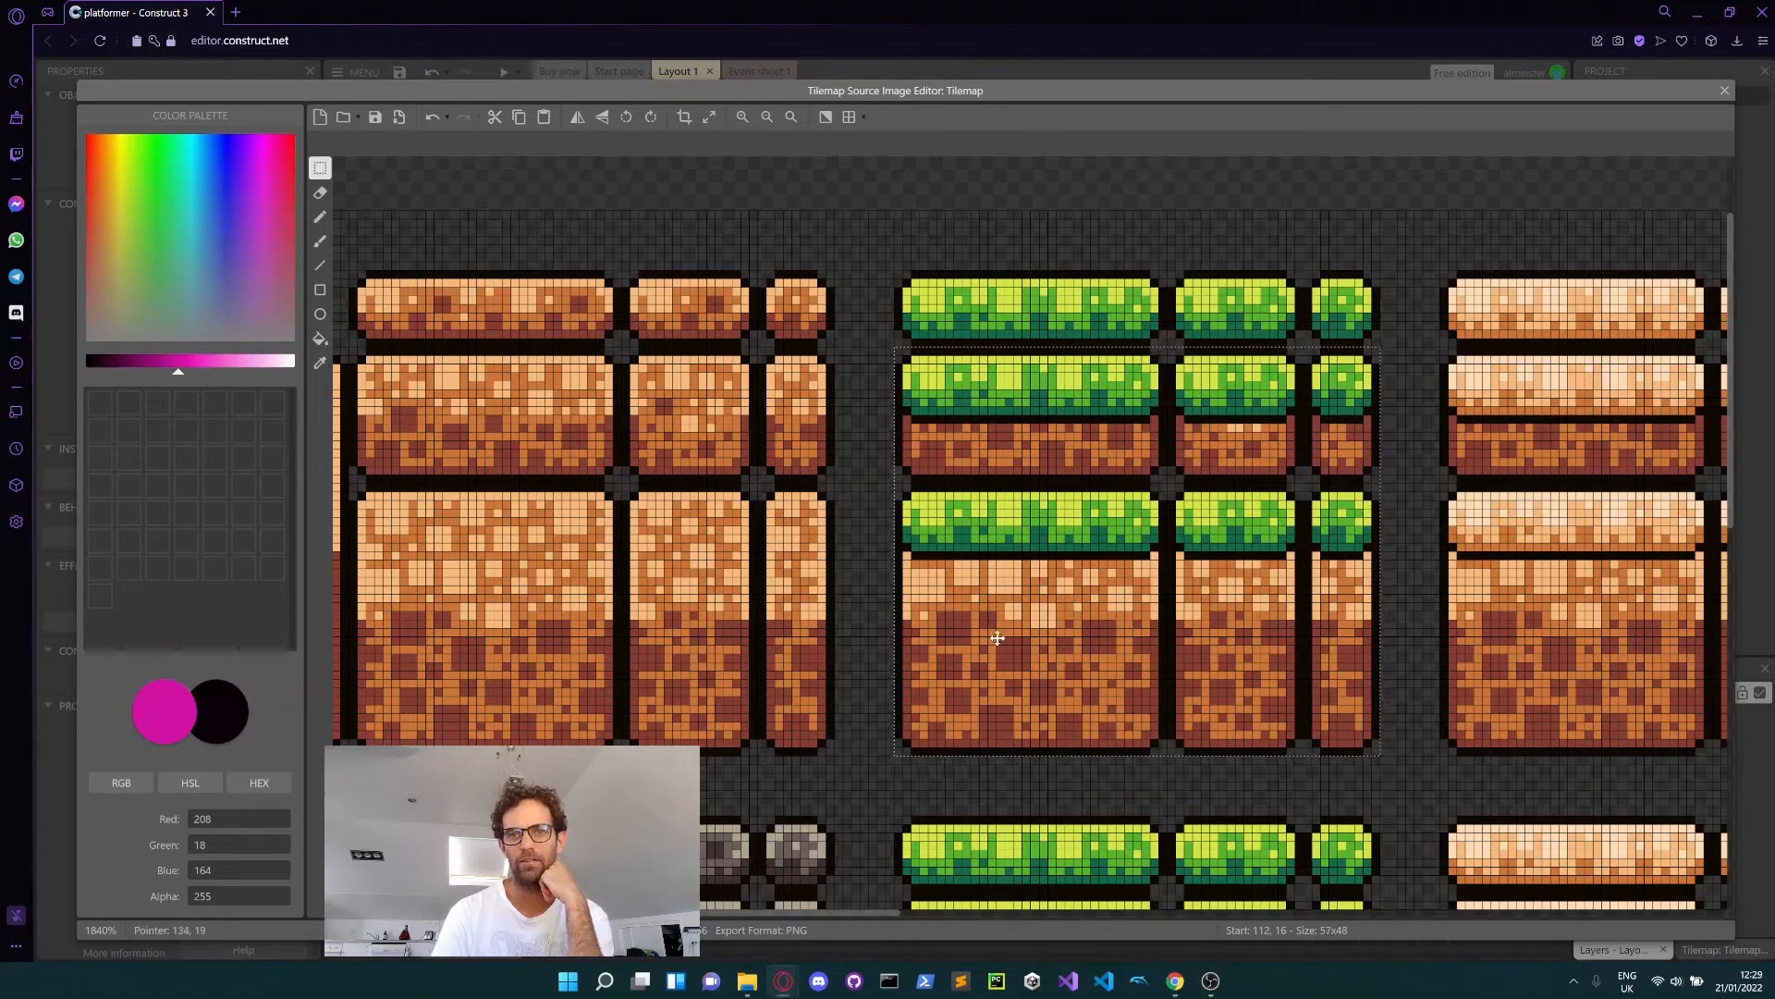
{"action": "left_click", "coordinate": [1114, 416]}
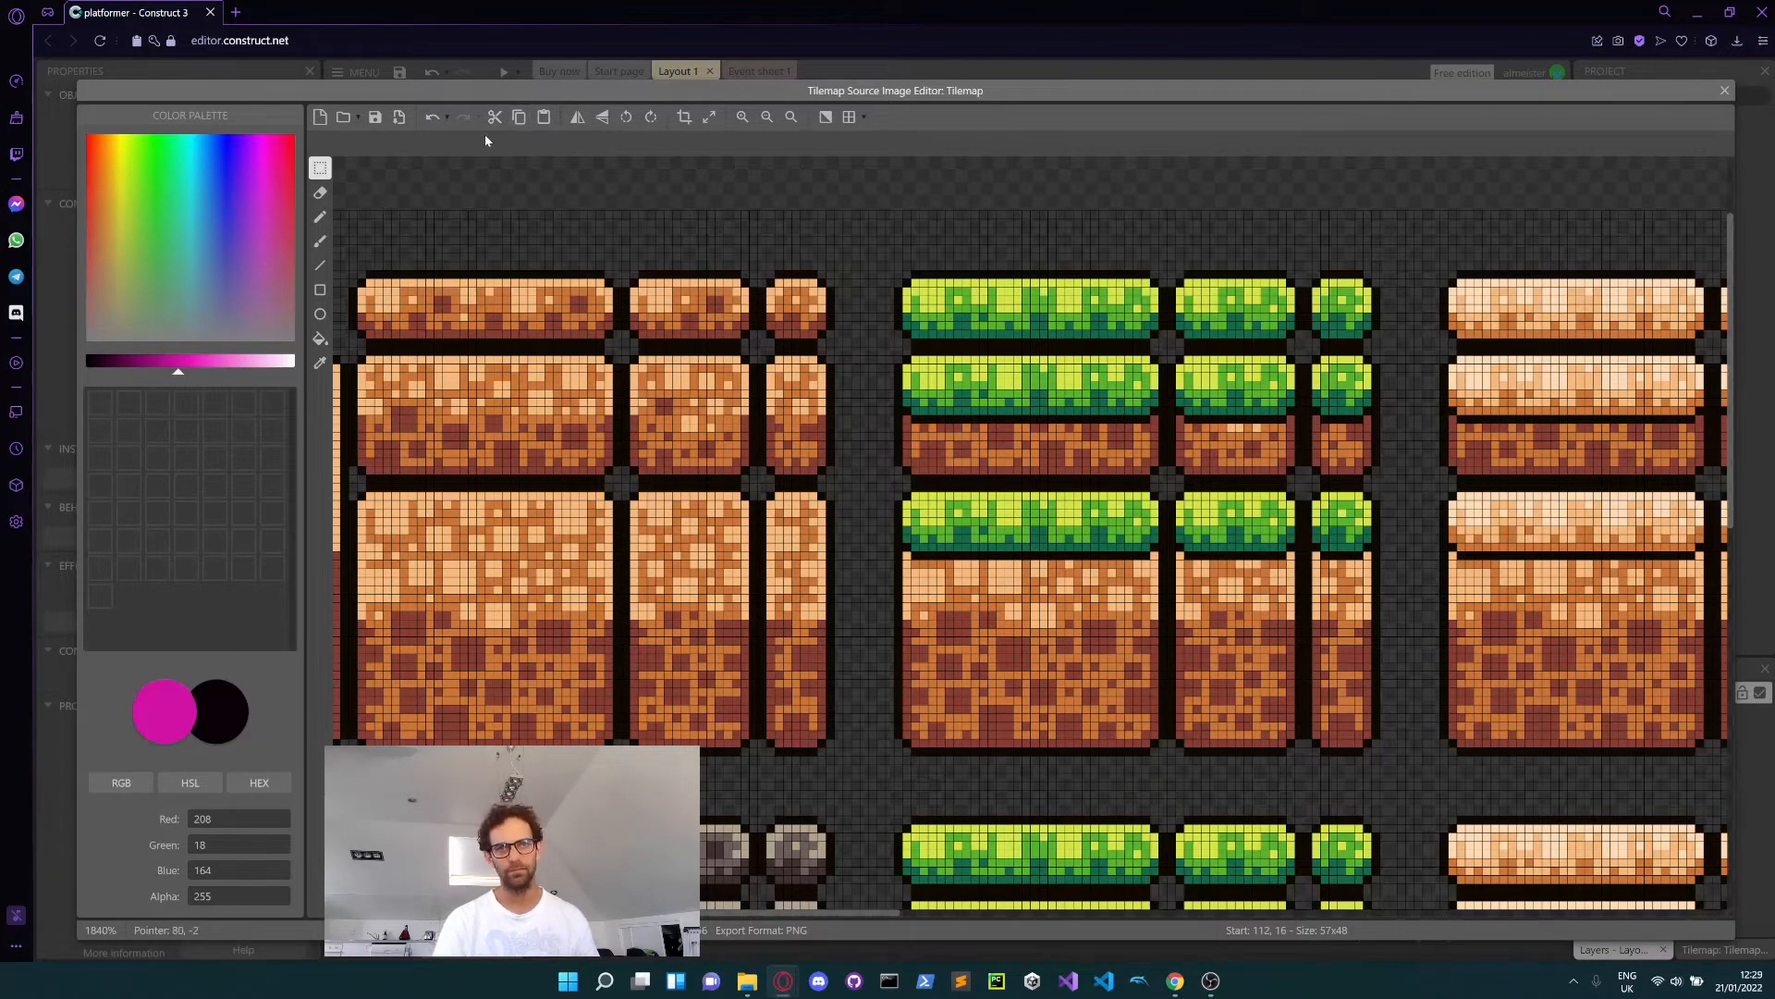
{"action": "left_click", "coordinate": [320, 117]}
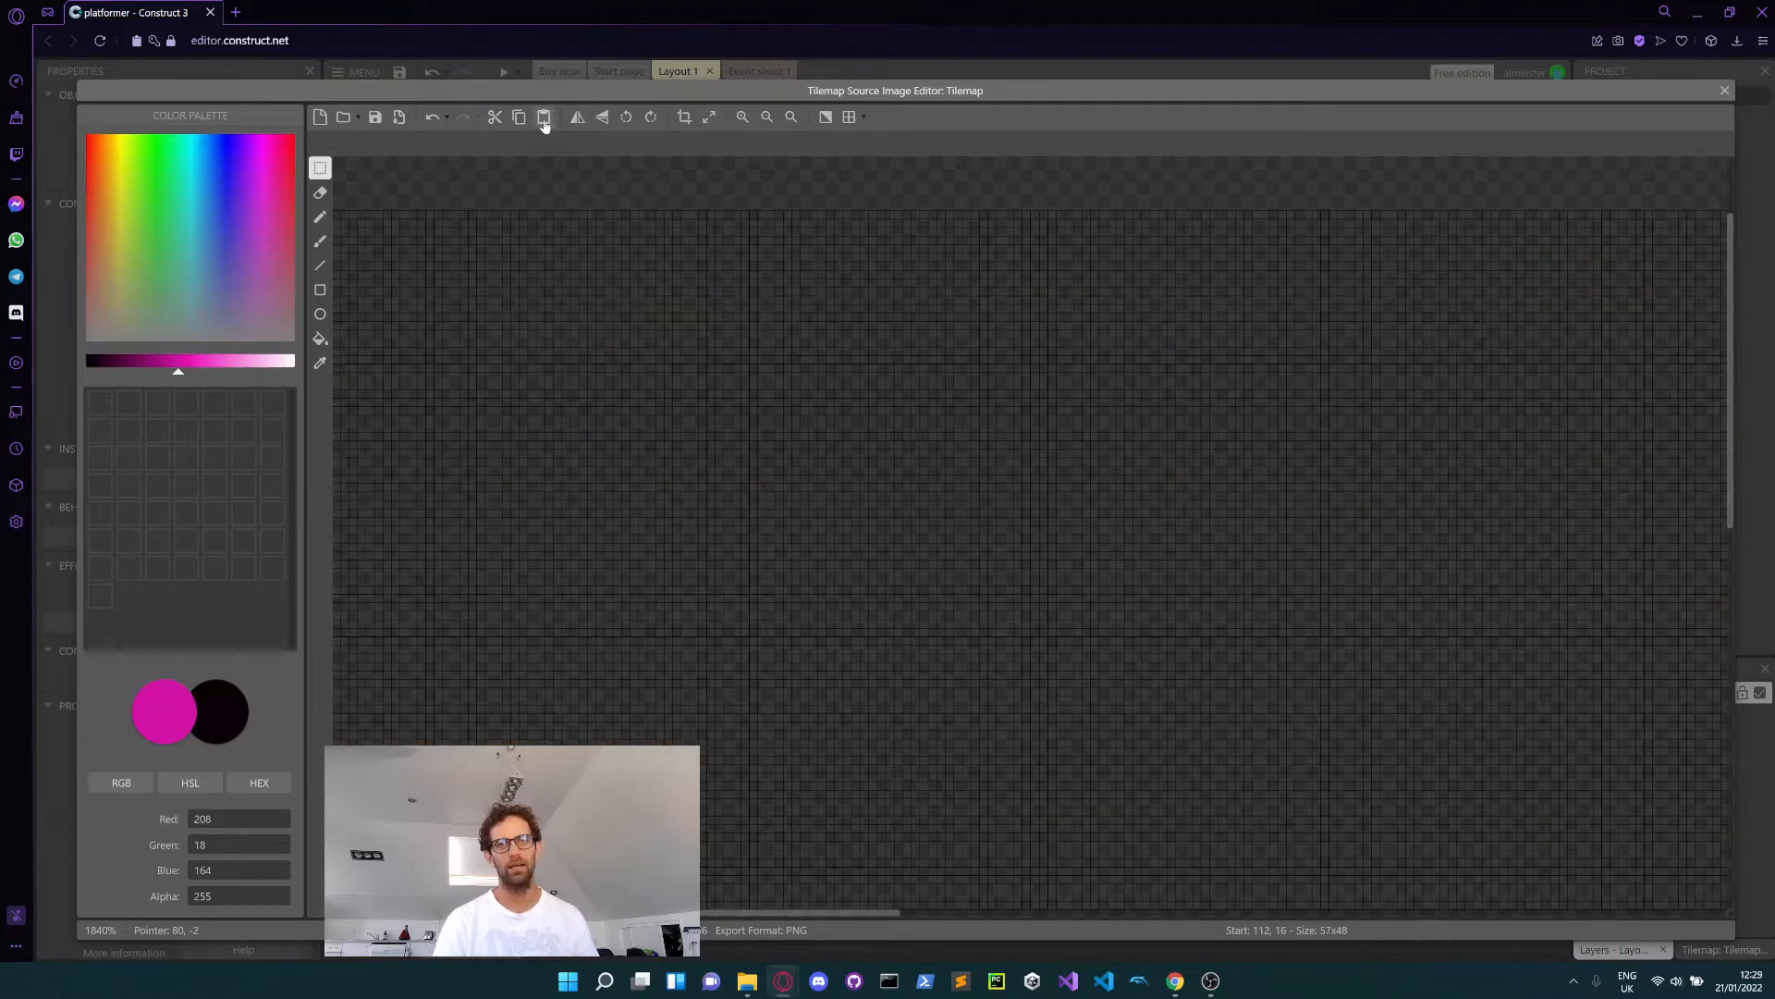
{"action": "left_click", "coordinate": [544, 124]}
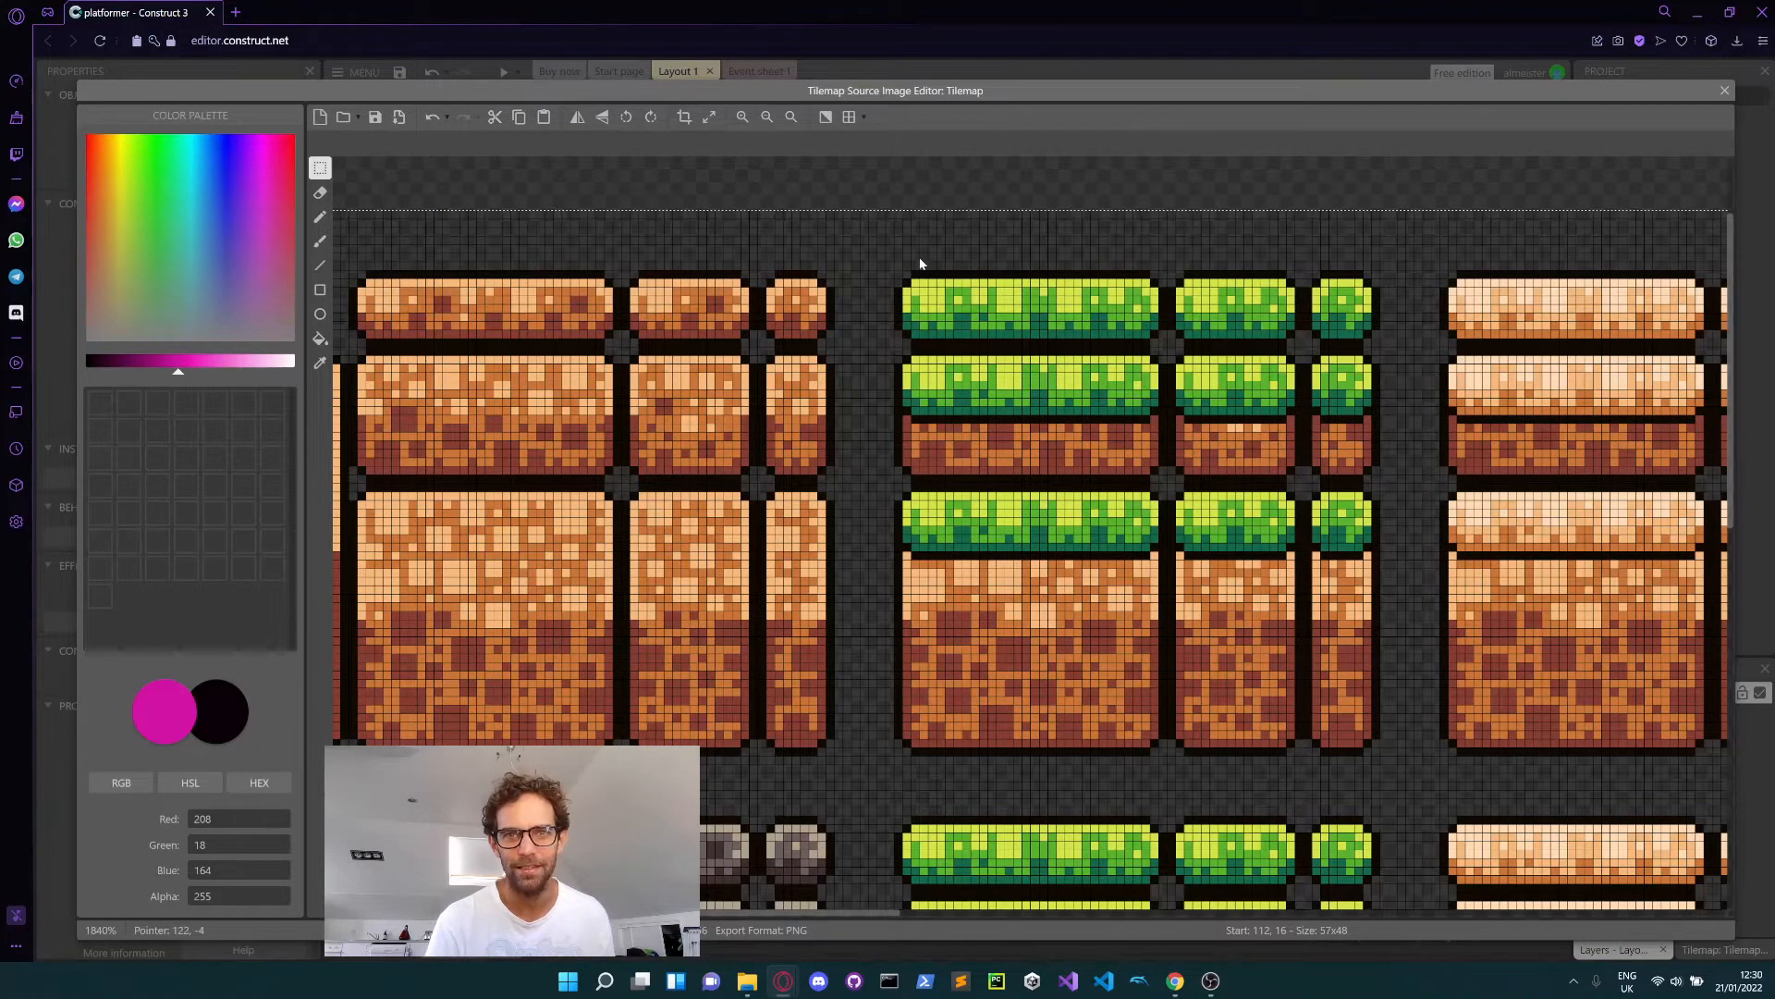
{"action": "left_click", "coordinate": [892, 282]}
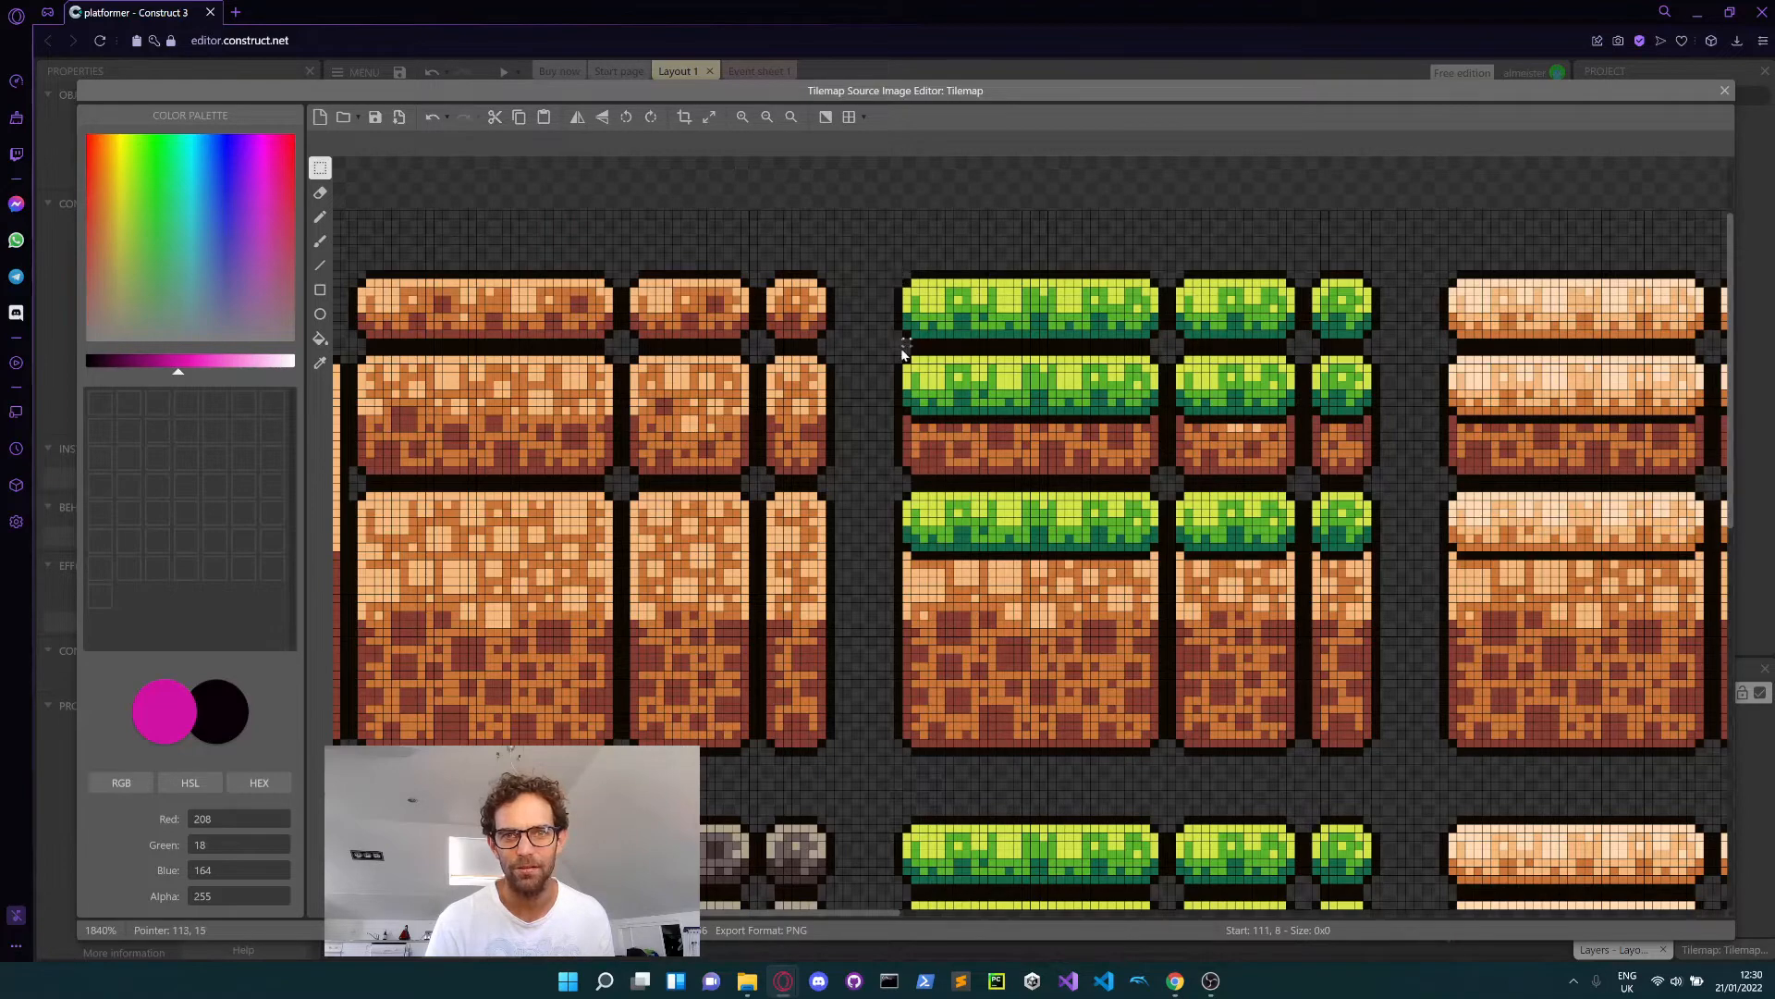
- Copy the 57x48 block of green-topped orange dirt tiles starting at 112, 16 and paste it onto the cleared source image
{"action": "left_click_drag", "start_coordinate": [902, 354], "coordinate": [1374, 746]}
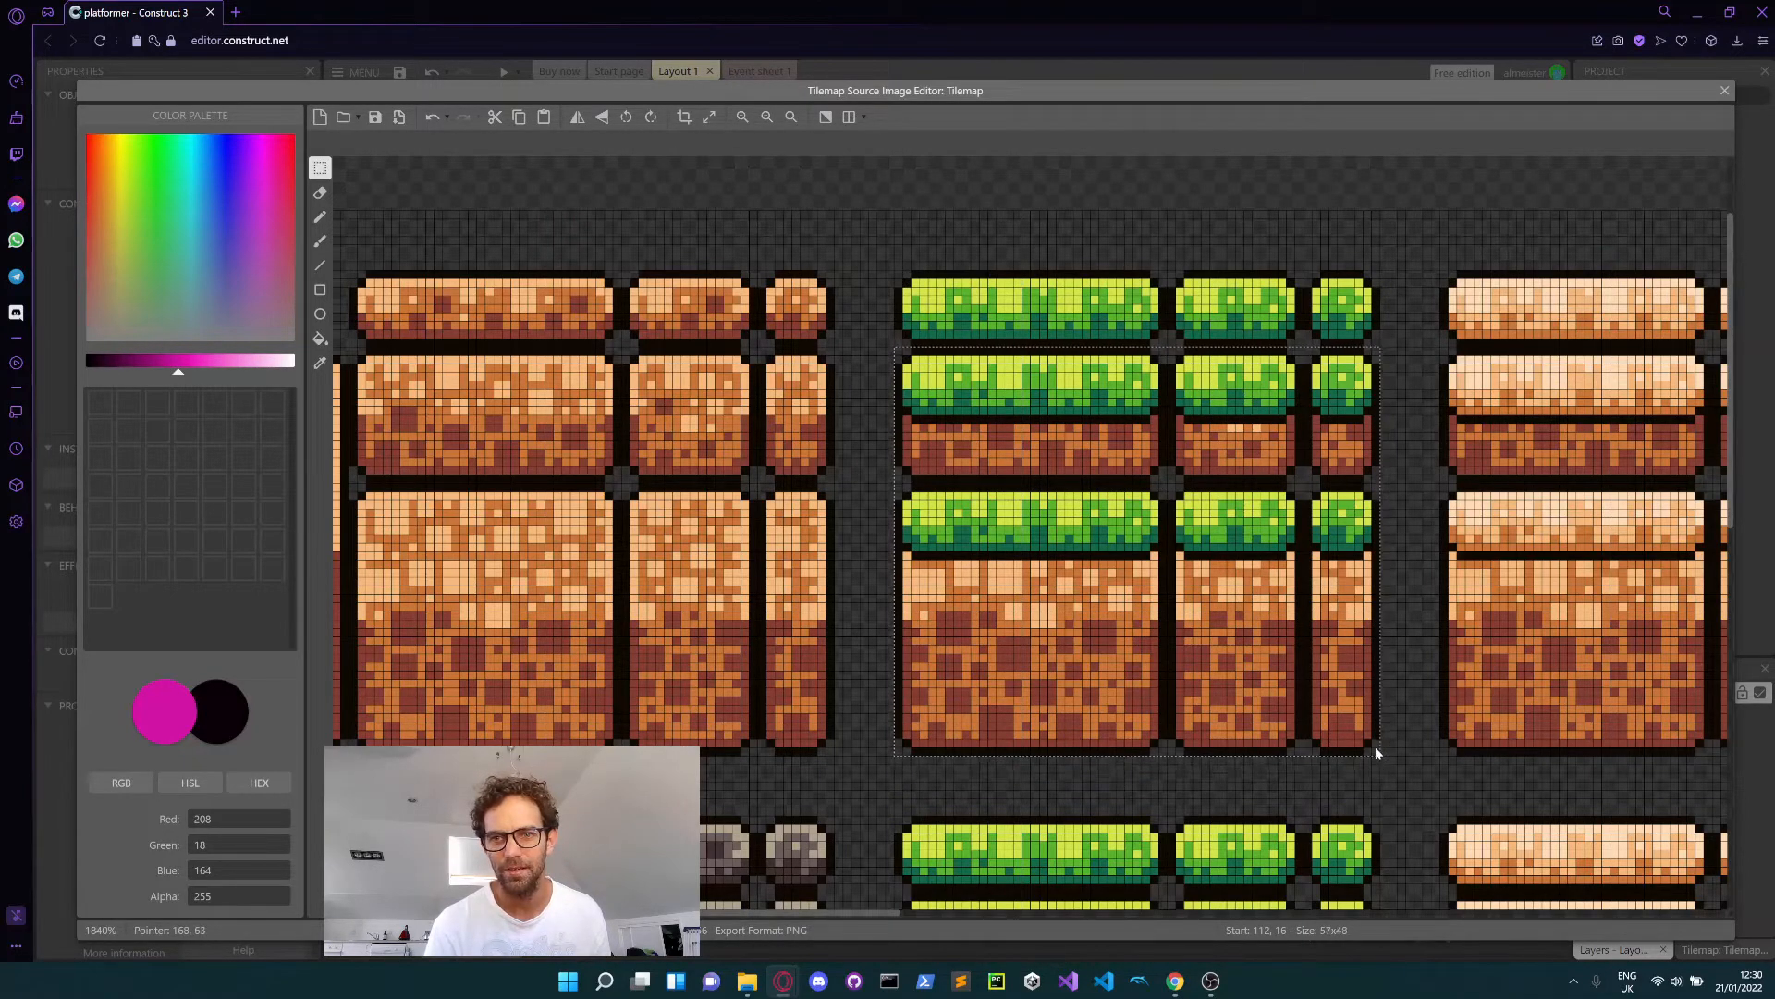
{"action": "left_click", "coordinate": [520, 119]}
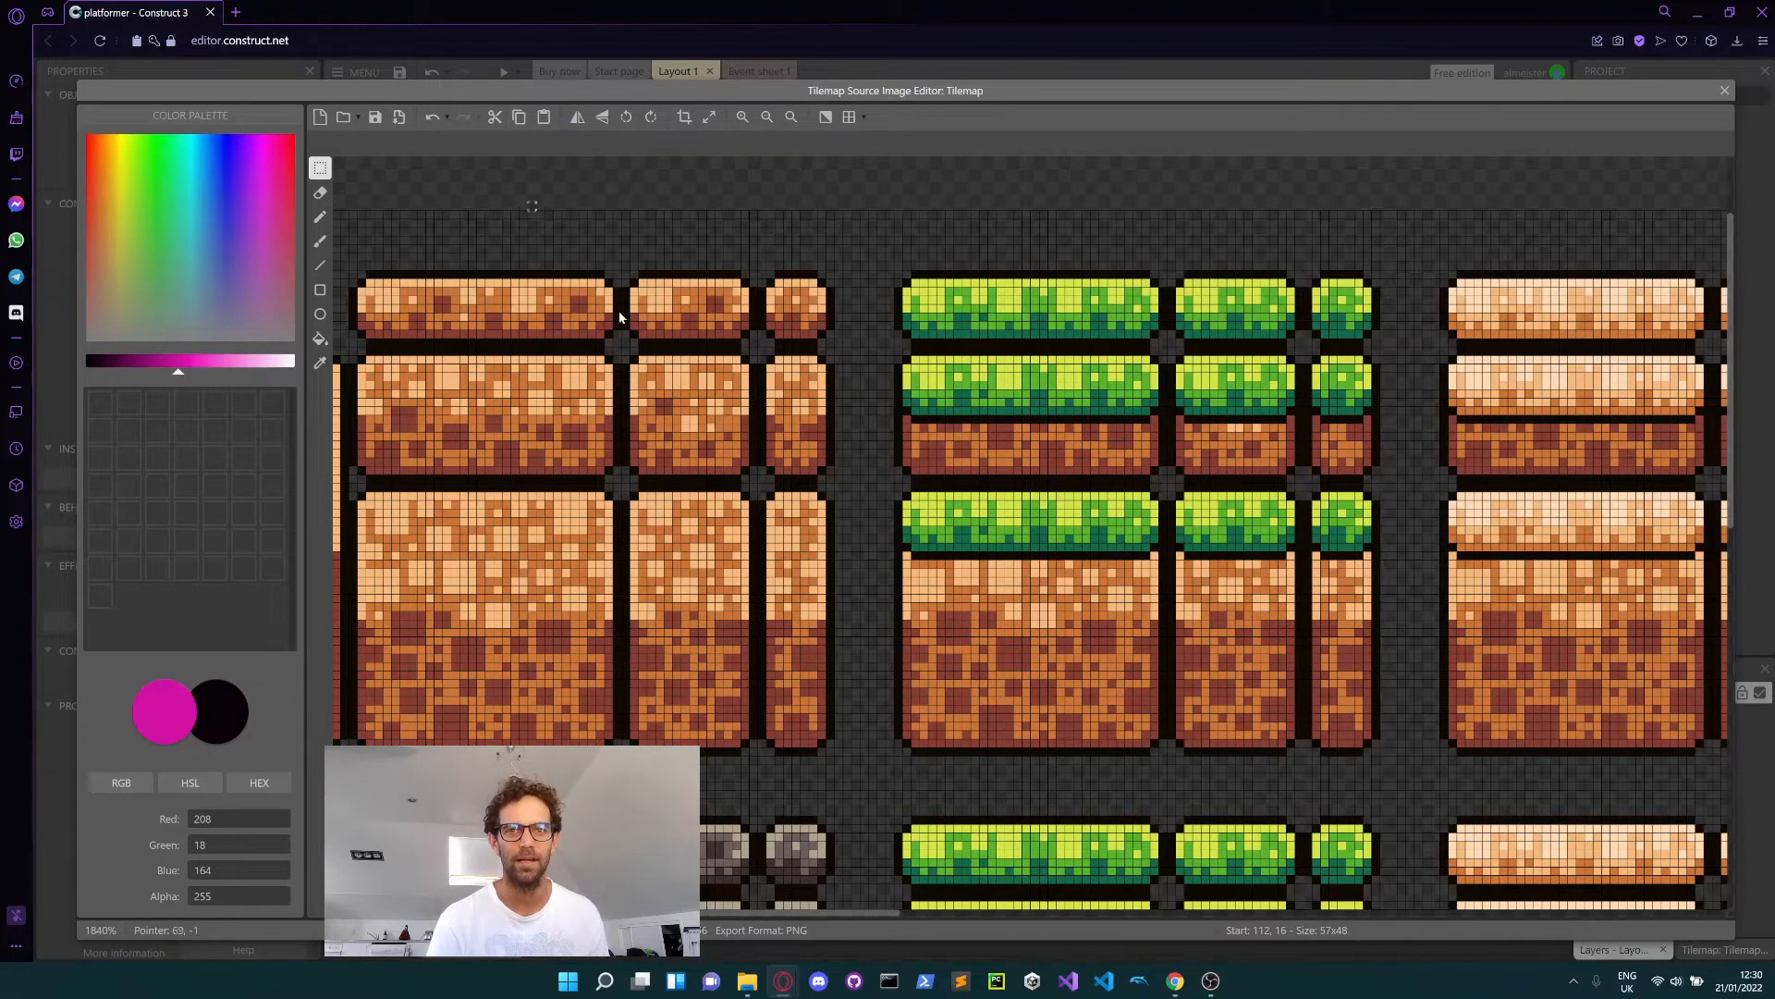
{"action": "left_click", "coordinate": [320, 117]}
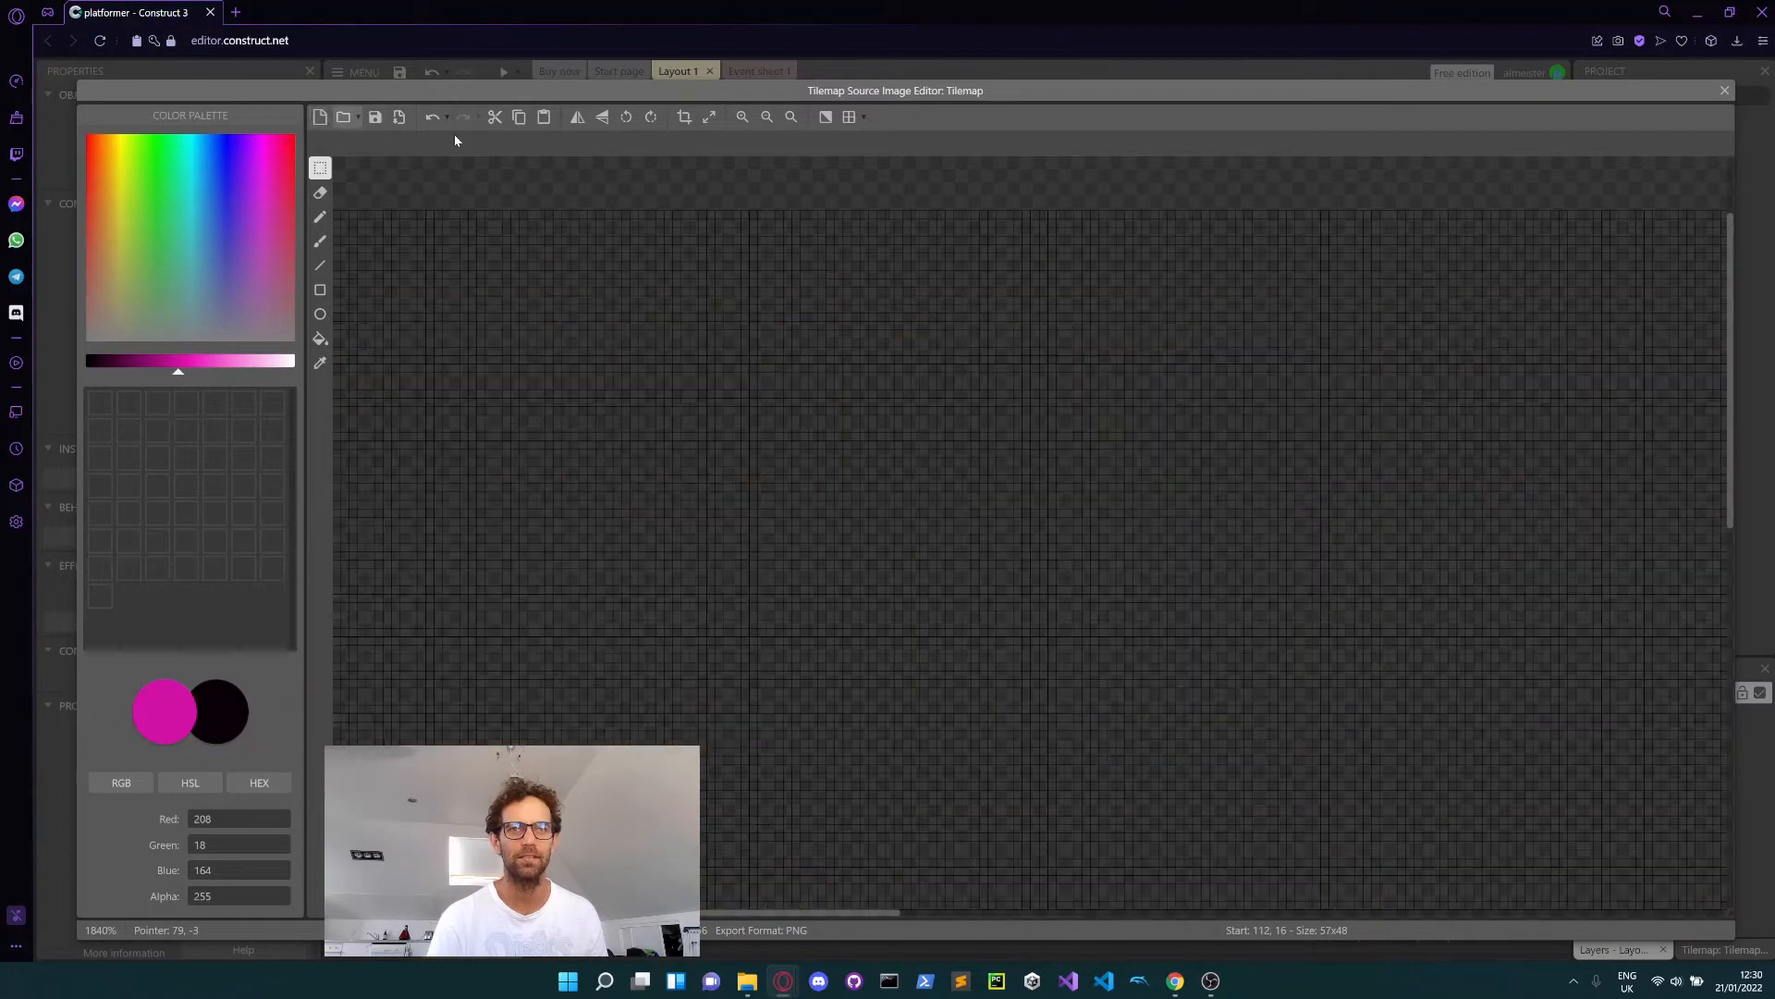
{"action": "left_click", "coordinate": [544, 119]}
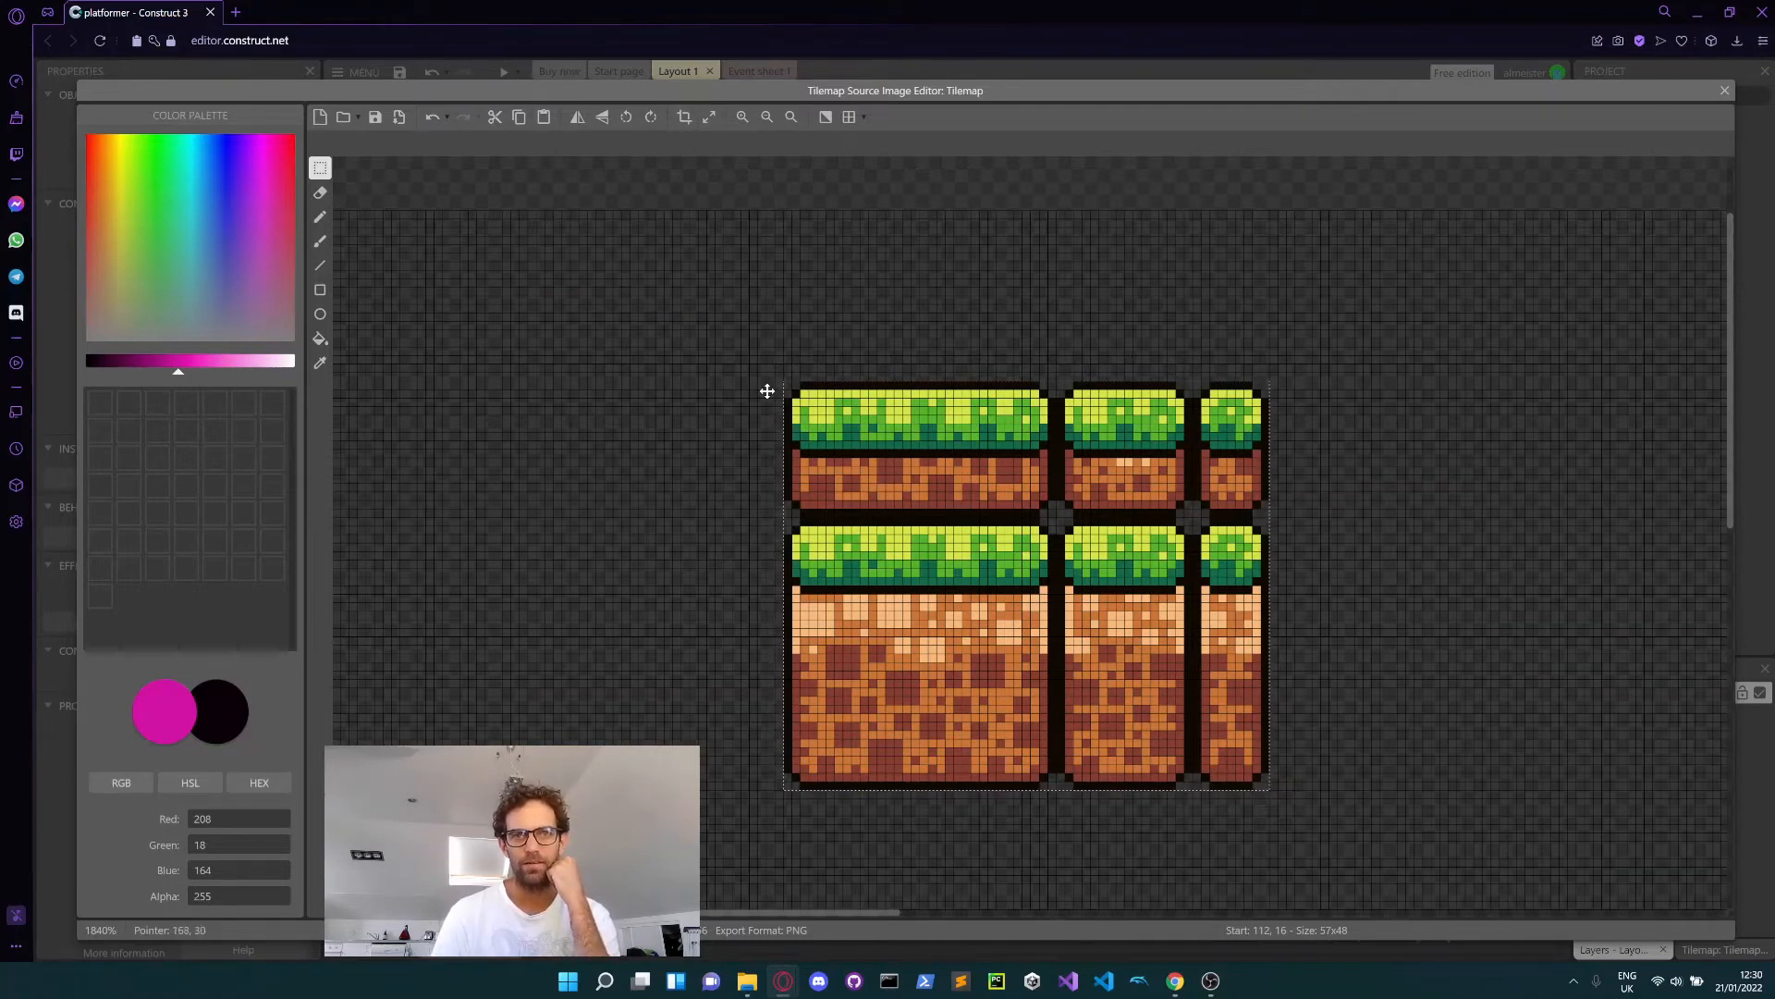
- Crop the tilemap's source image to the pasted dirt tiles and close the image editor
{"action": "left_click", "coordinate": [683, 116]}
{"action": "scroll", "coordinate": [969, 303], "scroll_direction": "up", "scroll_amount": 3}
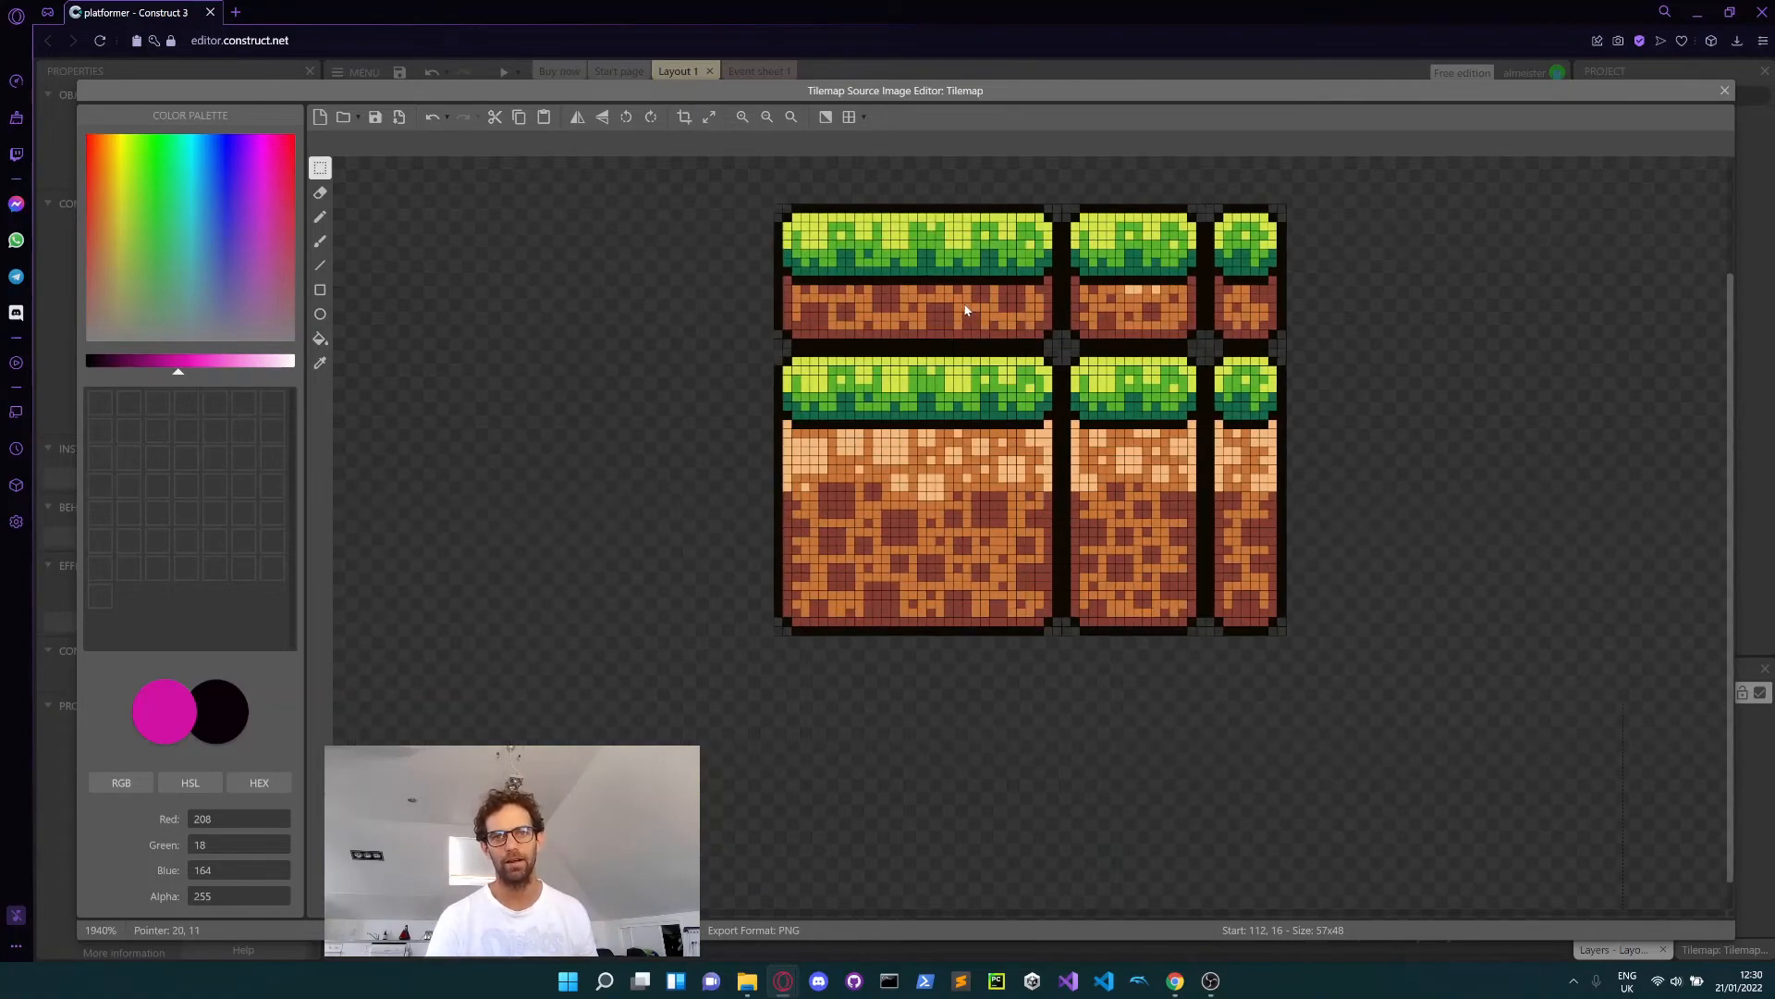
{"action": "scroll", "coordinate": [928, 401], "scroll_direction": "up", "scroll_amount": 3}
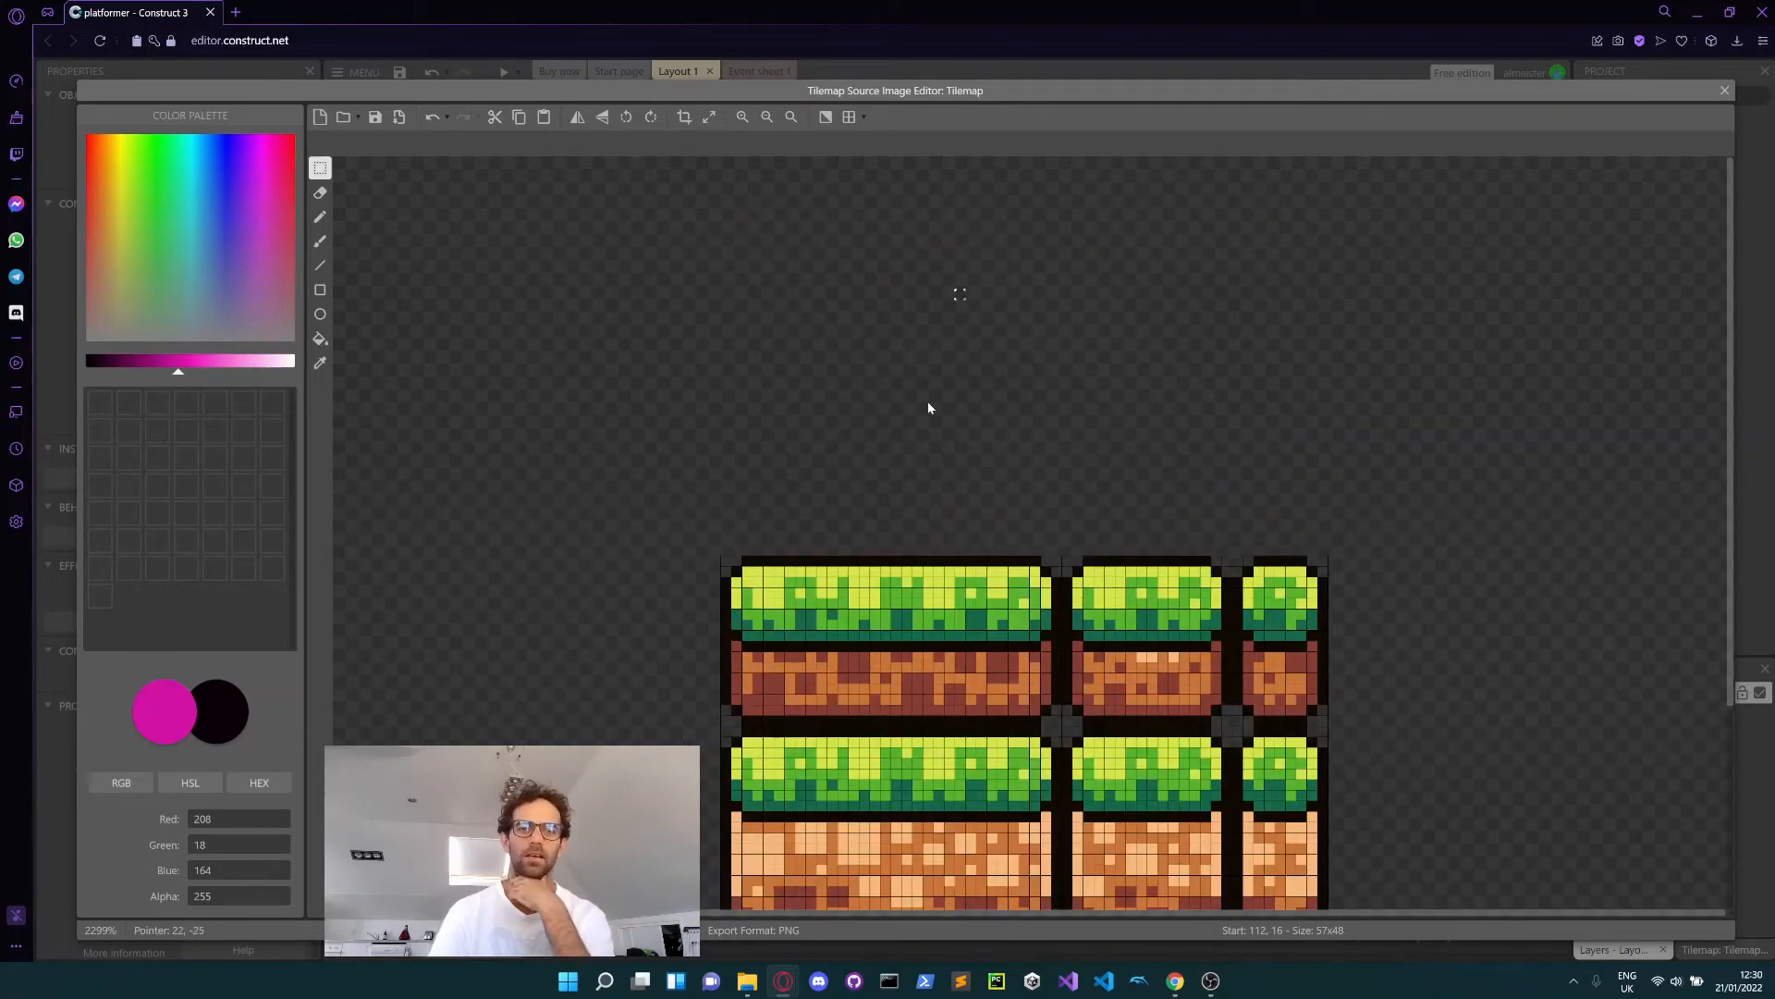
{"action": "scroll", "coordinate": [928, 401], "scroll_direction": "down", "scroll_amount": 5}
{"action": "scroll", "coordinate": [1103, 282], "scroll_direction": "up", "scroll_amount": 3}
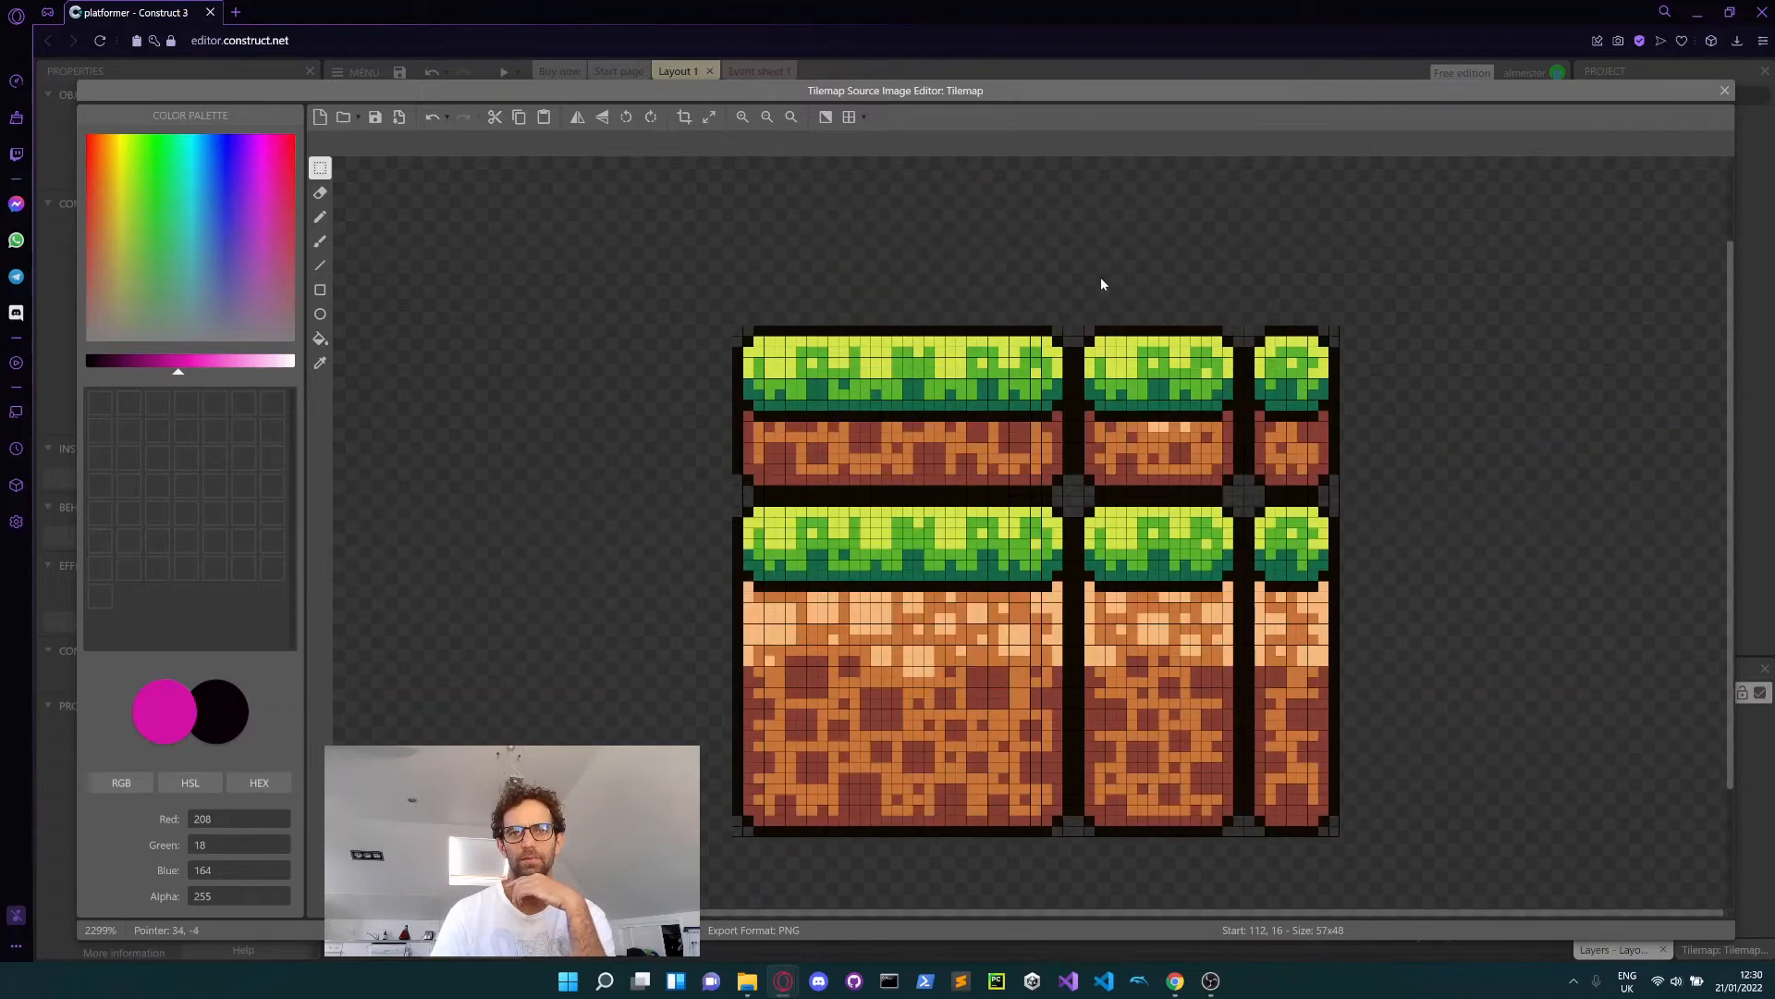
{"action": "left_click", "coordinate": [1724, 91]}
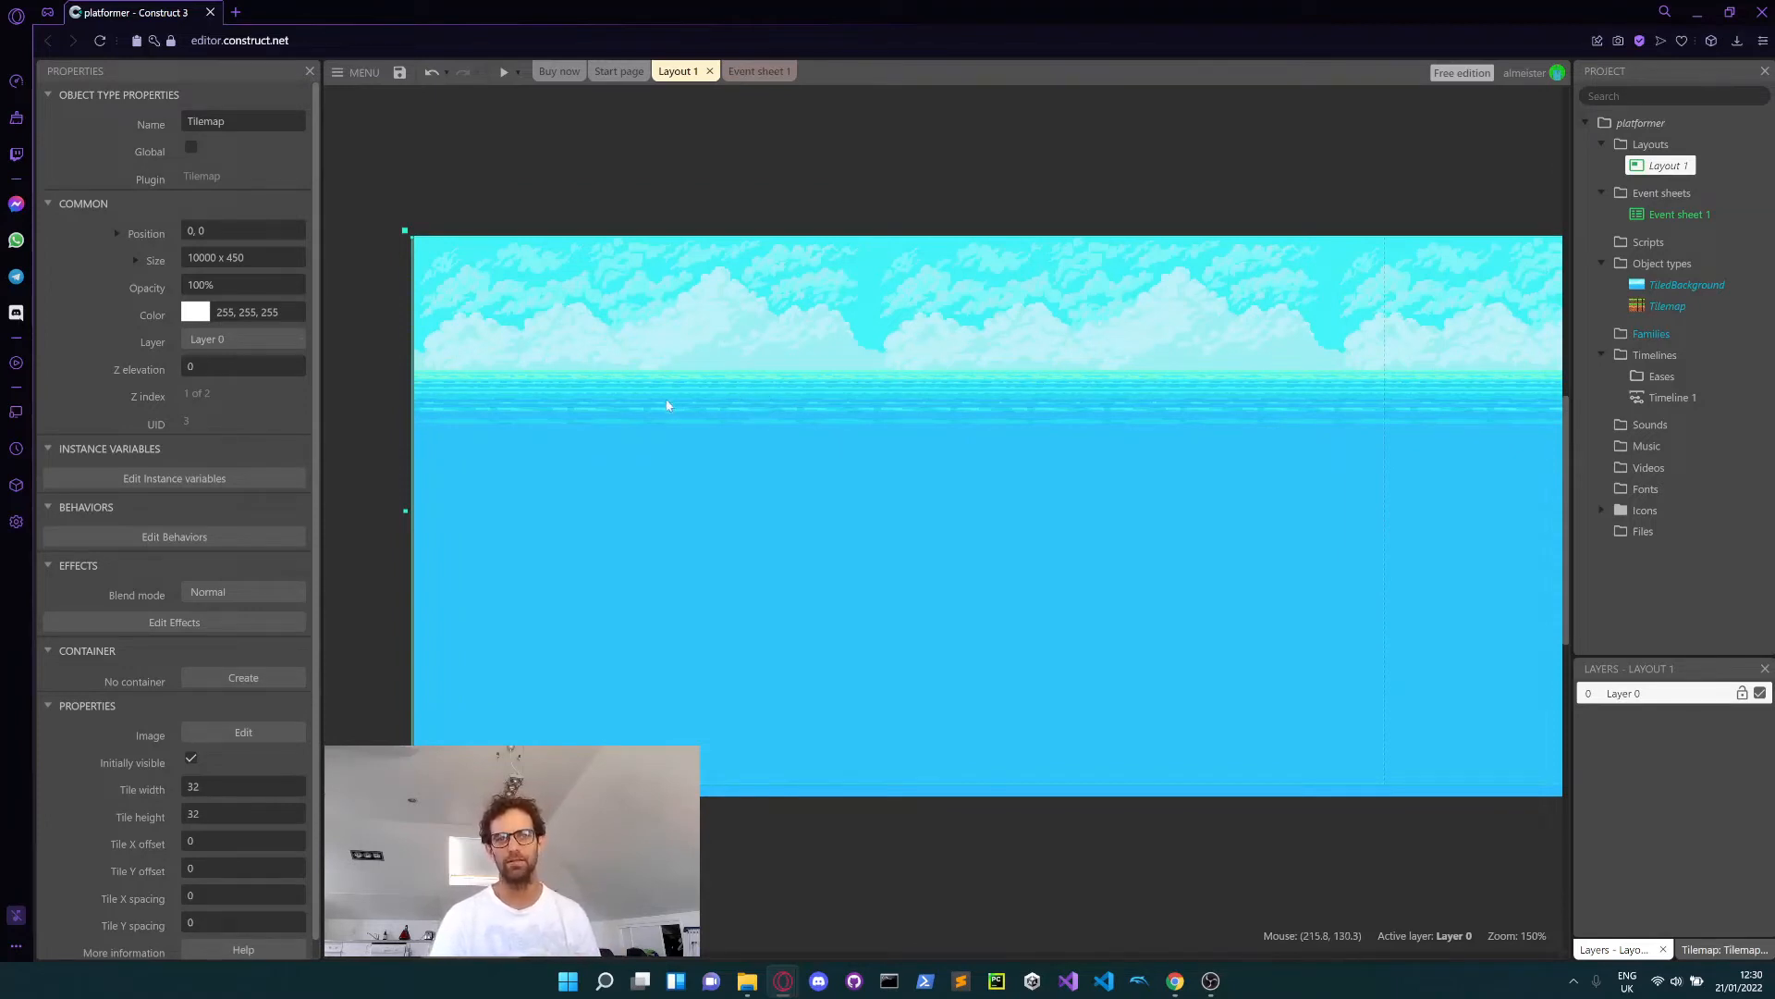
{"action": "left_click_drag", "start_coordinate": [715, 439], "coordinate": [786, 489]}
{"action": "scroll", "coordinate": [787, 489], "scroll_direction": "down", "scroll_amount": 10, "text": "ctrl"}
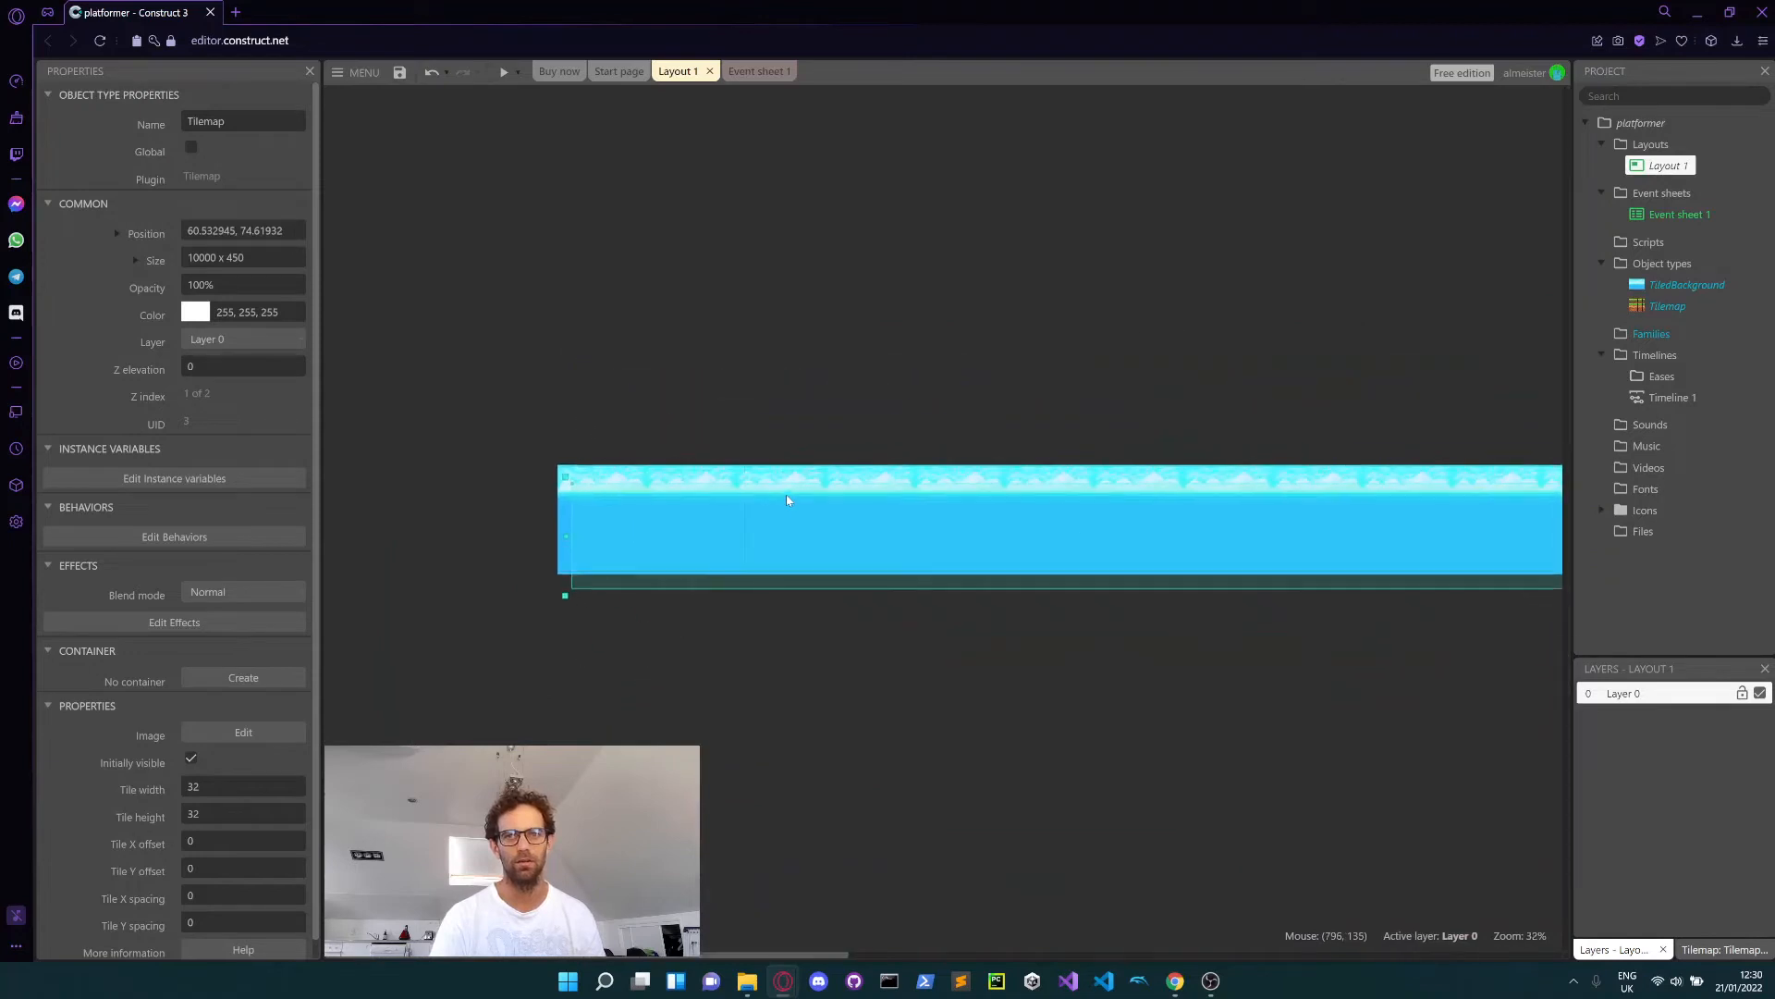
{"action": "scroll", "coordinate": [786, 500], "scroll_direction": "down", "scroll_amount": 1, "text": "ctrl"}
{"action": "scroll", "coordinate": [650, 489], "scroll_direction": "up", "scroll_amount": 2, "text": "ctrl"}
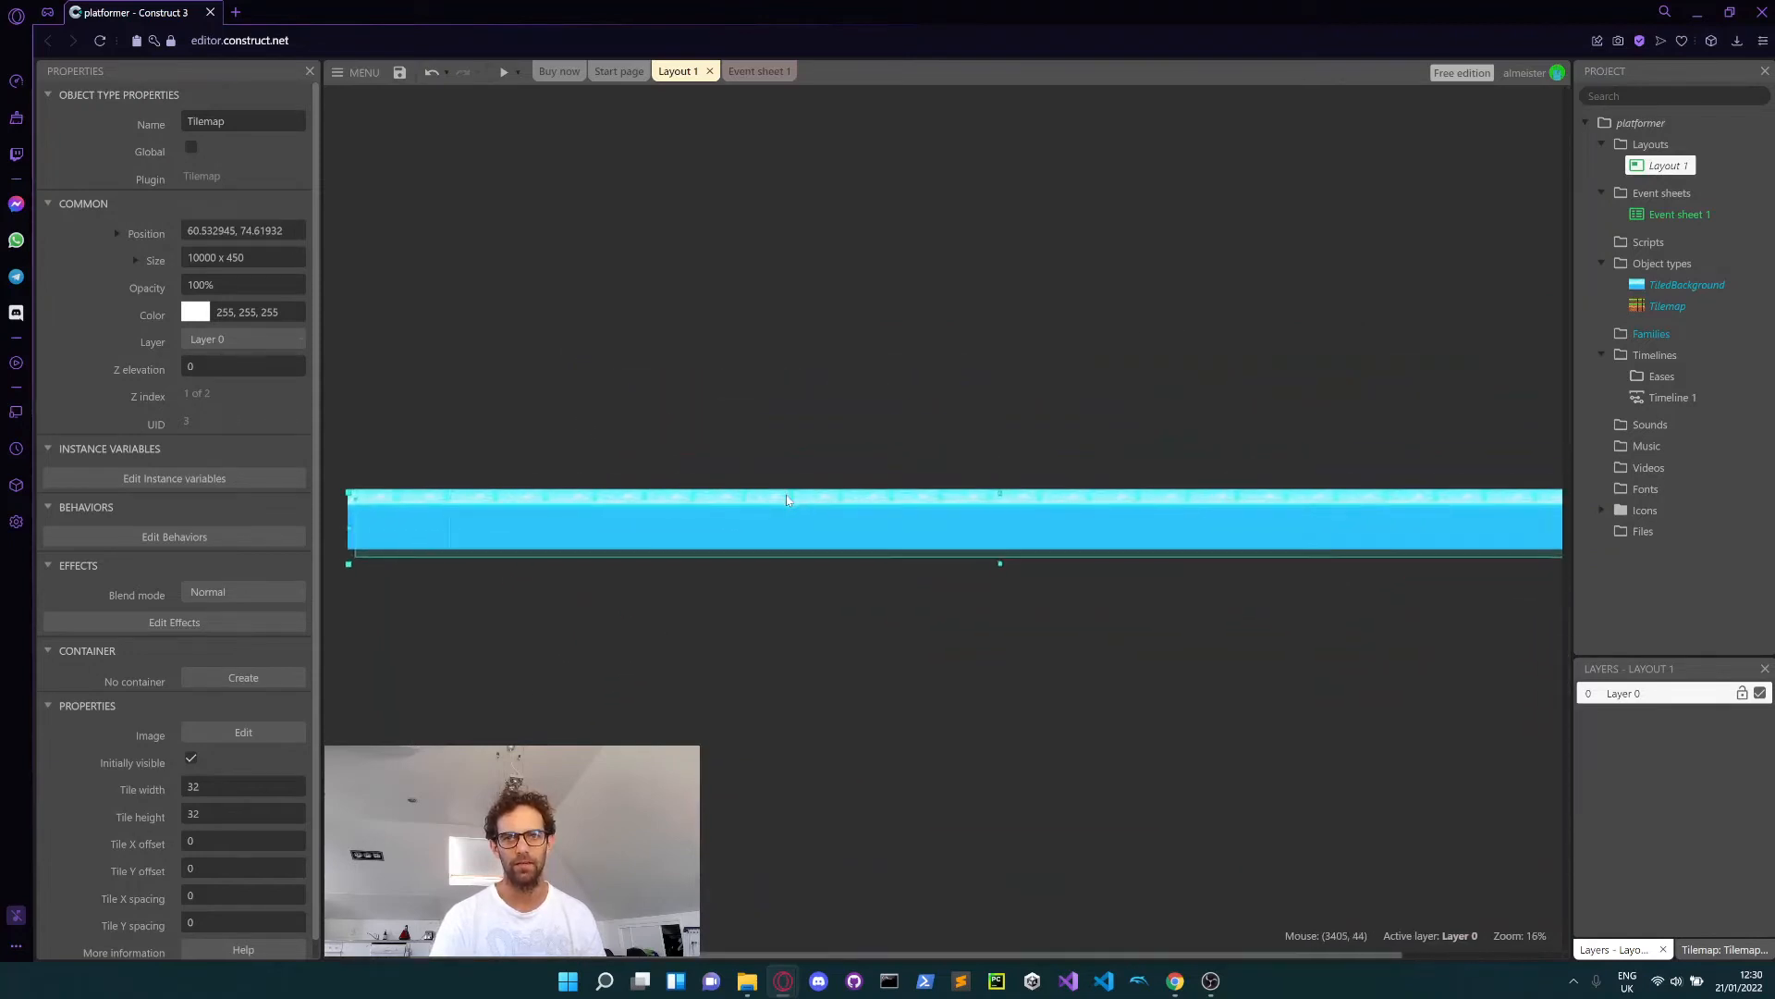
{"action": "scroll", "coordinate": [499, 518], "scroll_direction": "up", "scroll_amount": 6, "text": "ctrl"}
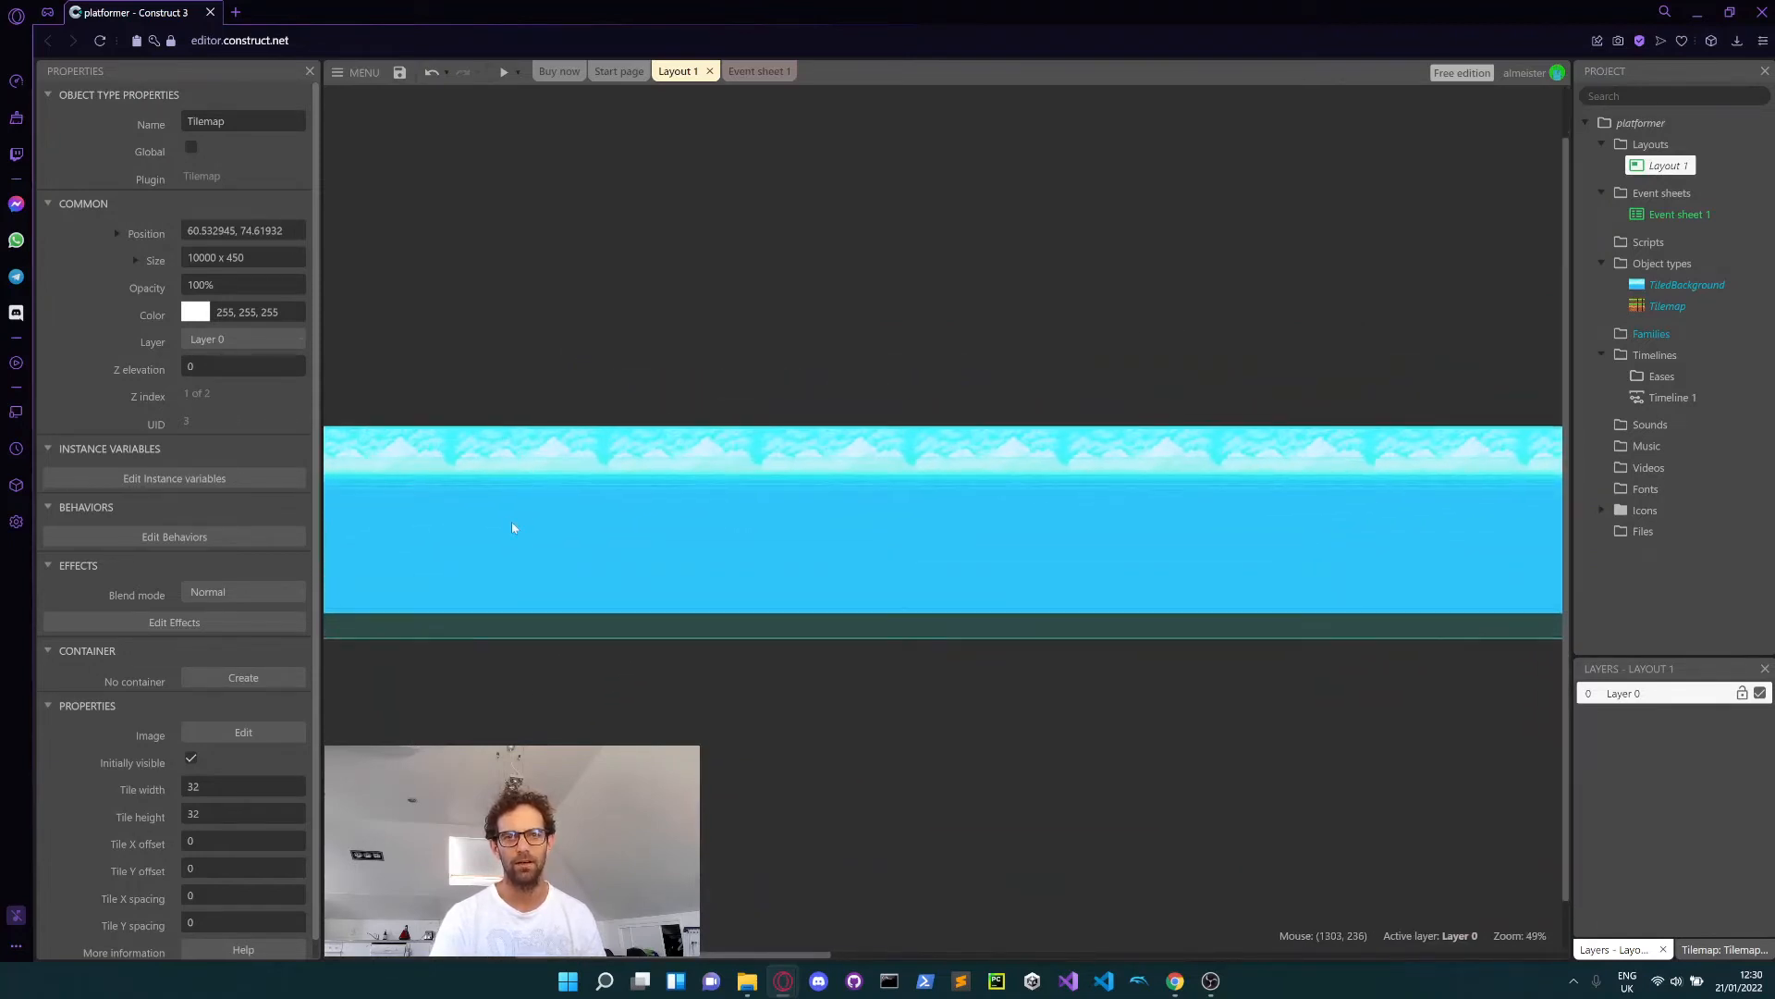
{"action": "scroll", "coordinate": [754, 545], "scroll_direction": "up", "scroll_amount": 2, "text": "ctrl"}
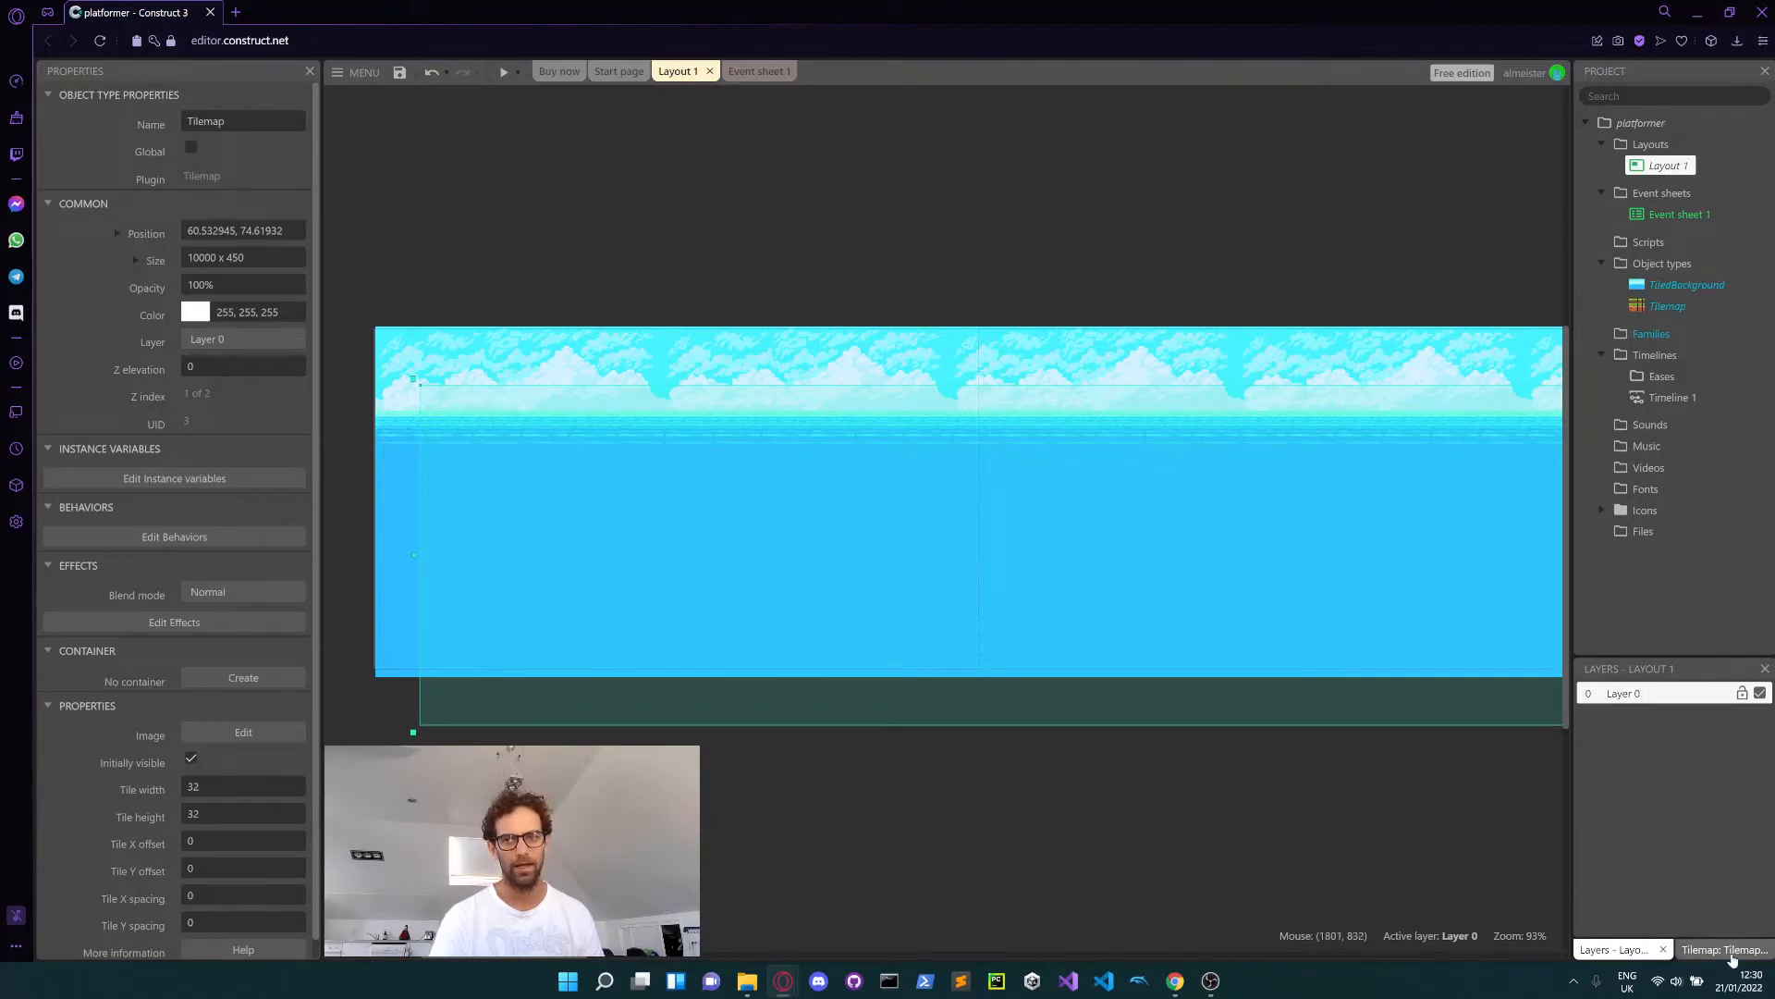
{"action": "key", "text": "ctrl+z"}
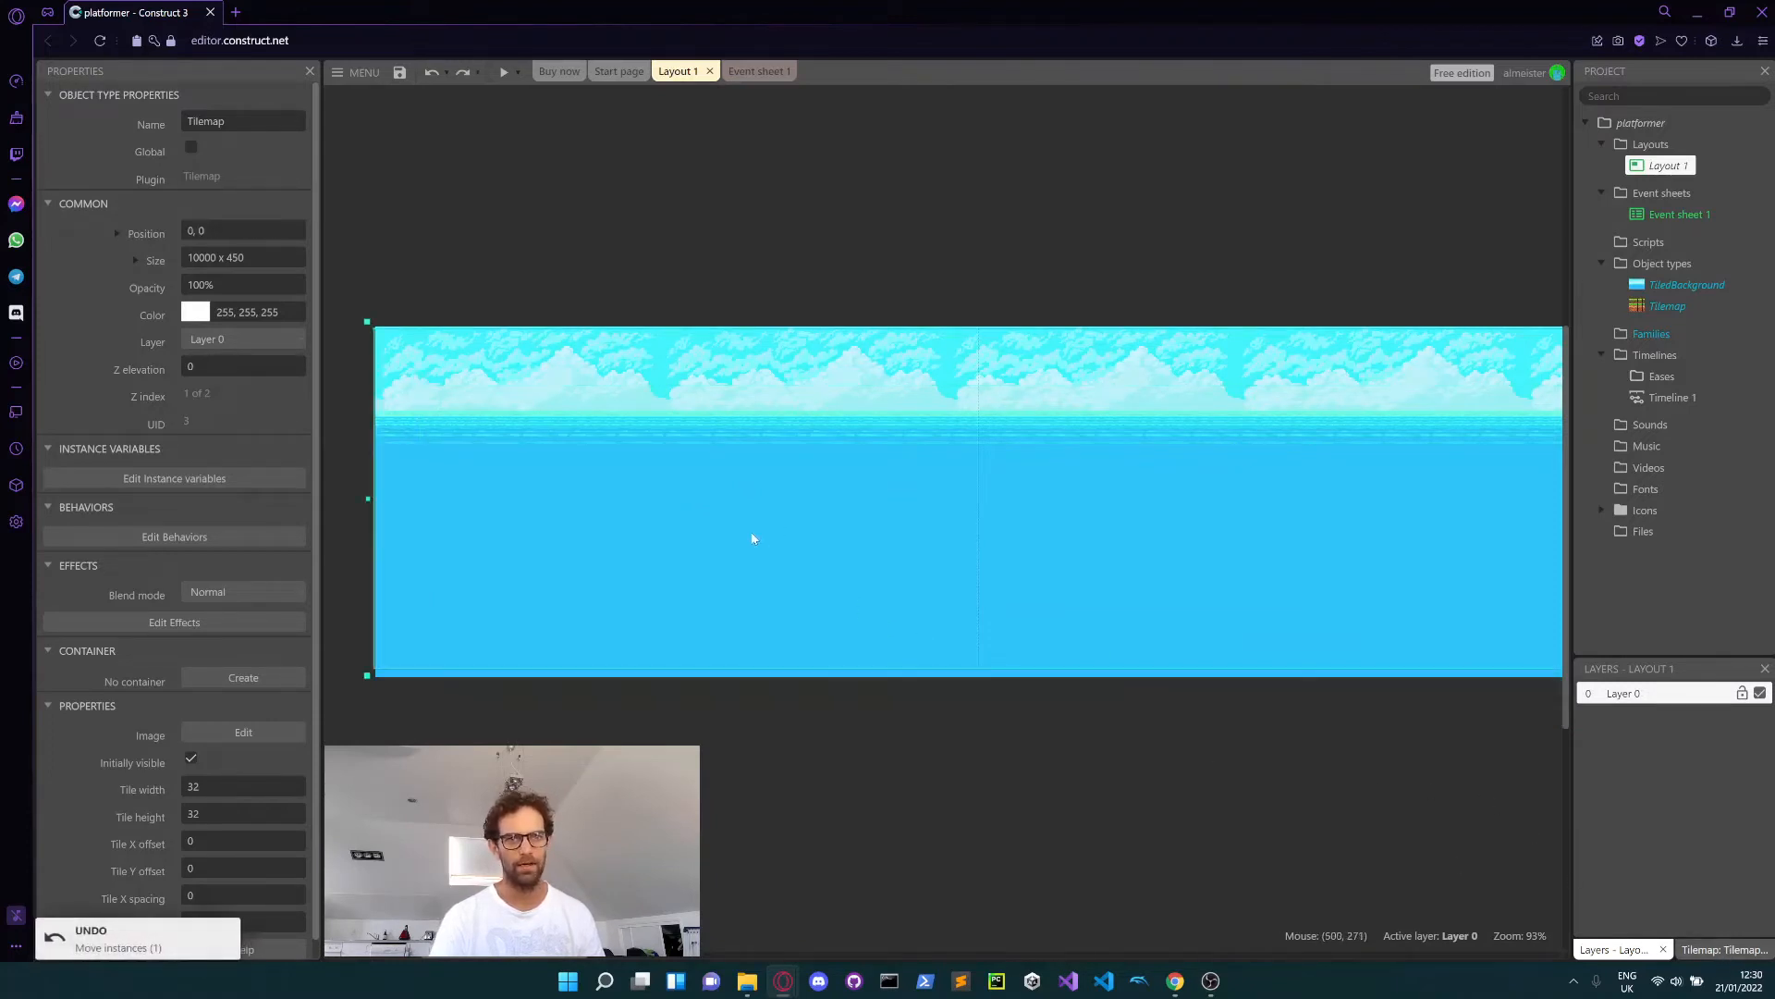
- Set the tilemap's tile width and tile height to 16, with the tile palette enlarged, and check the source image
{"action": "left_click", "coordinate": [1725, 951]}
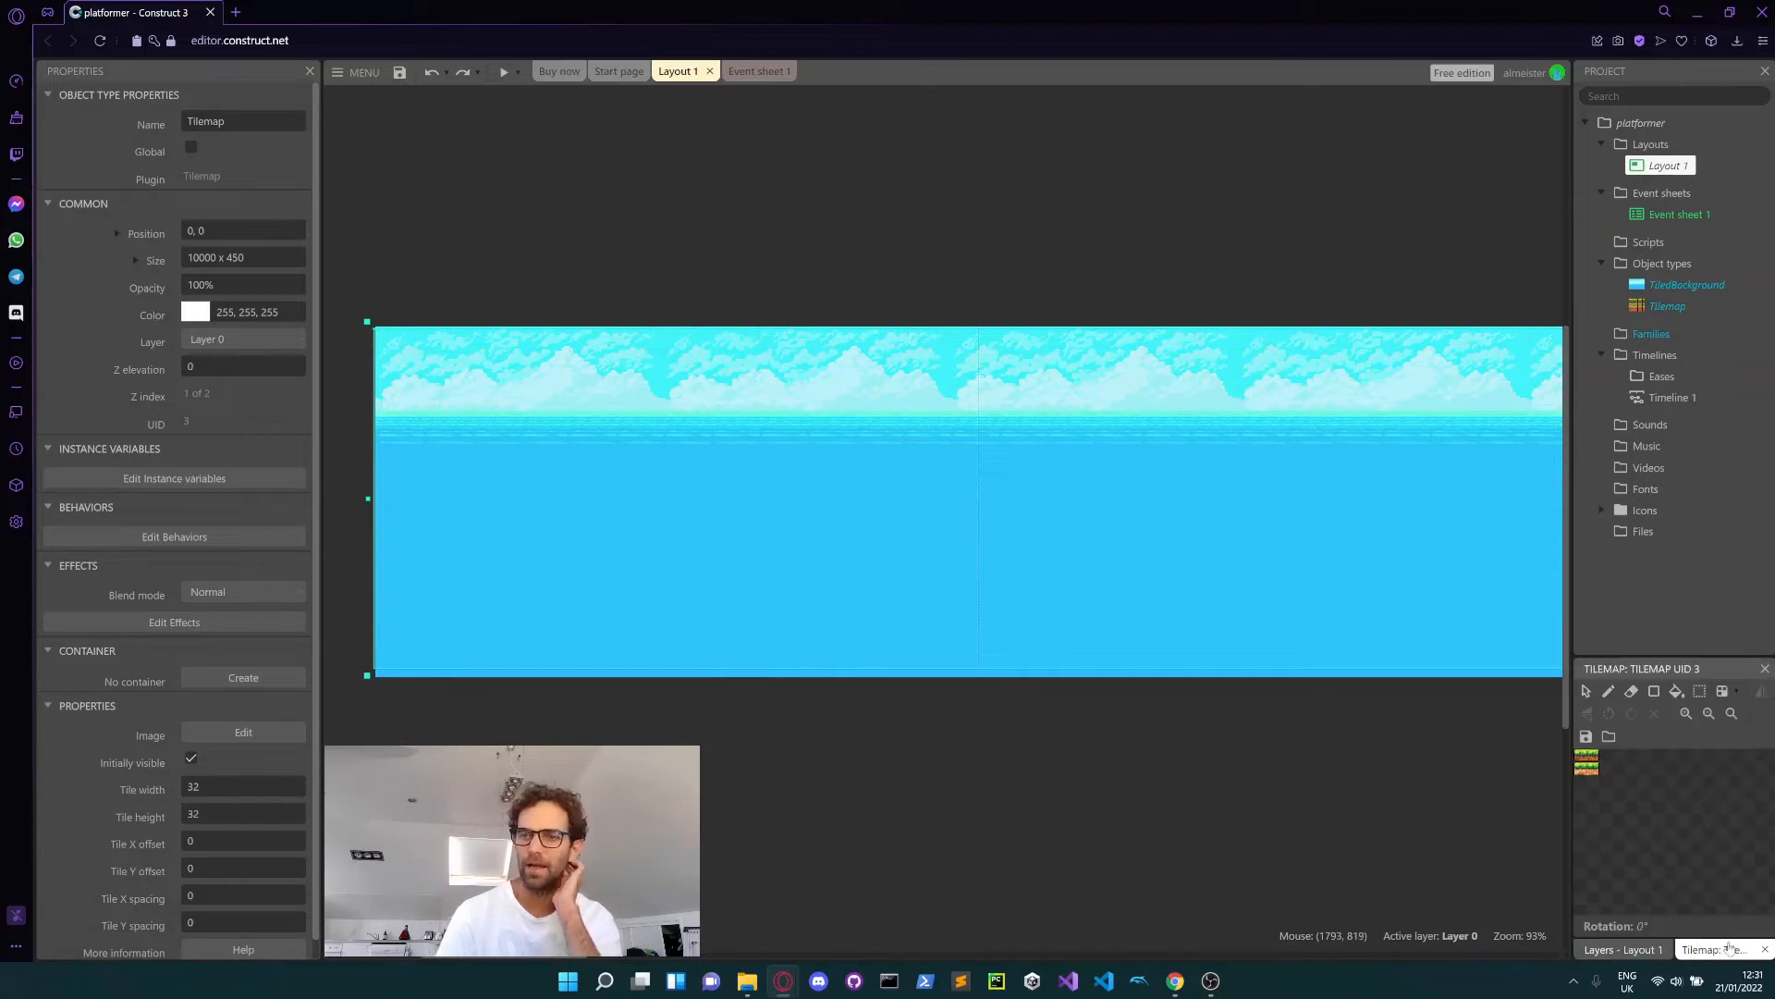
{"action": "left_click", "coordinate": [1688, 714]}
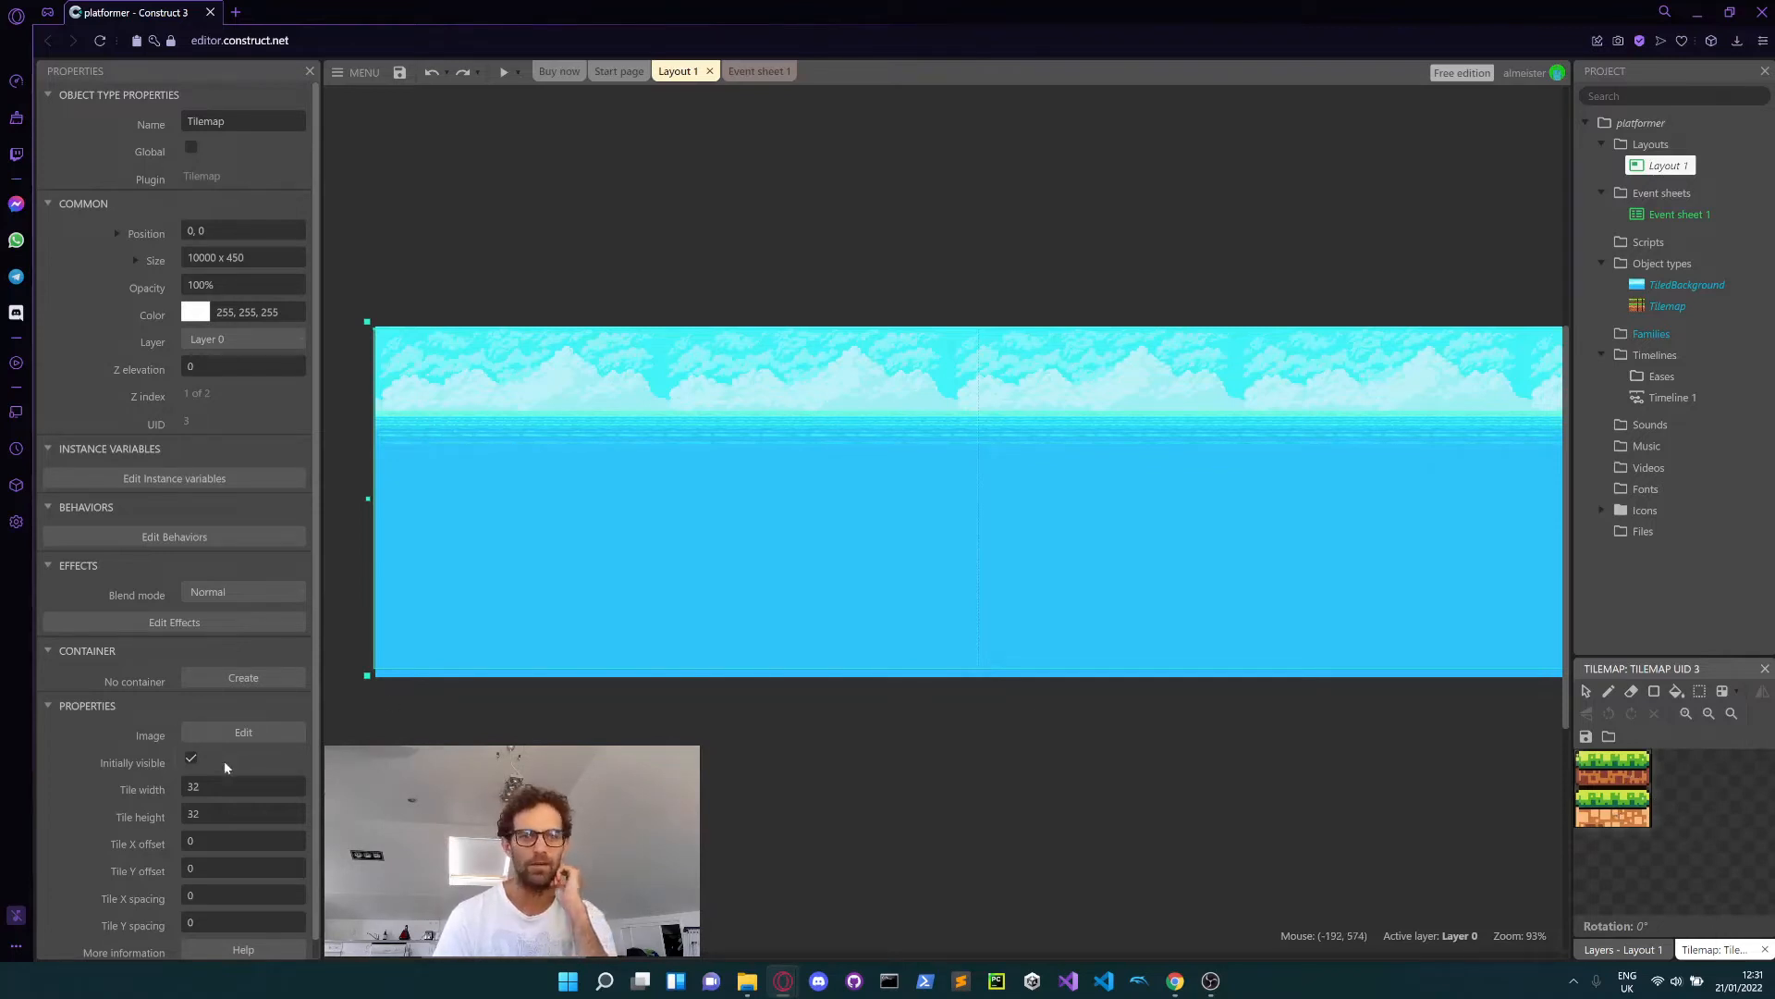
{"action": "left_click", "coordinate": [223, 786]}
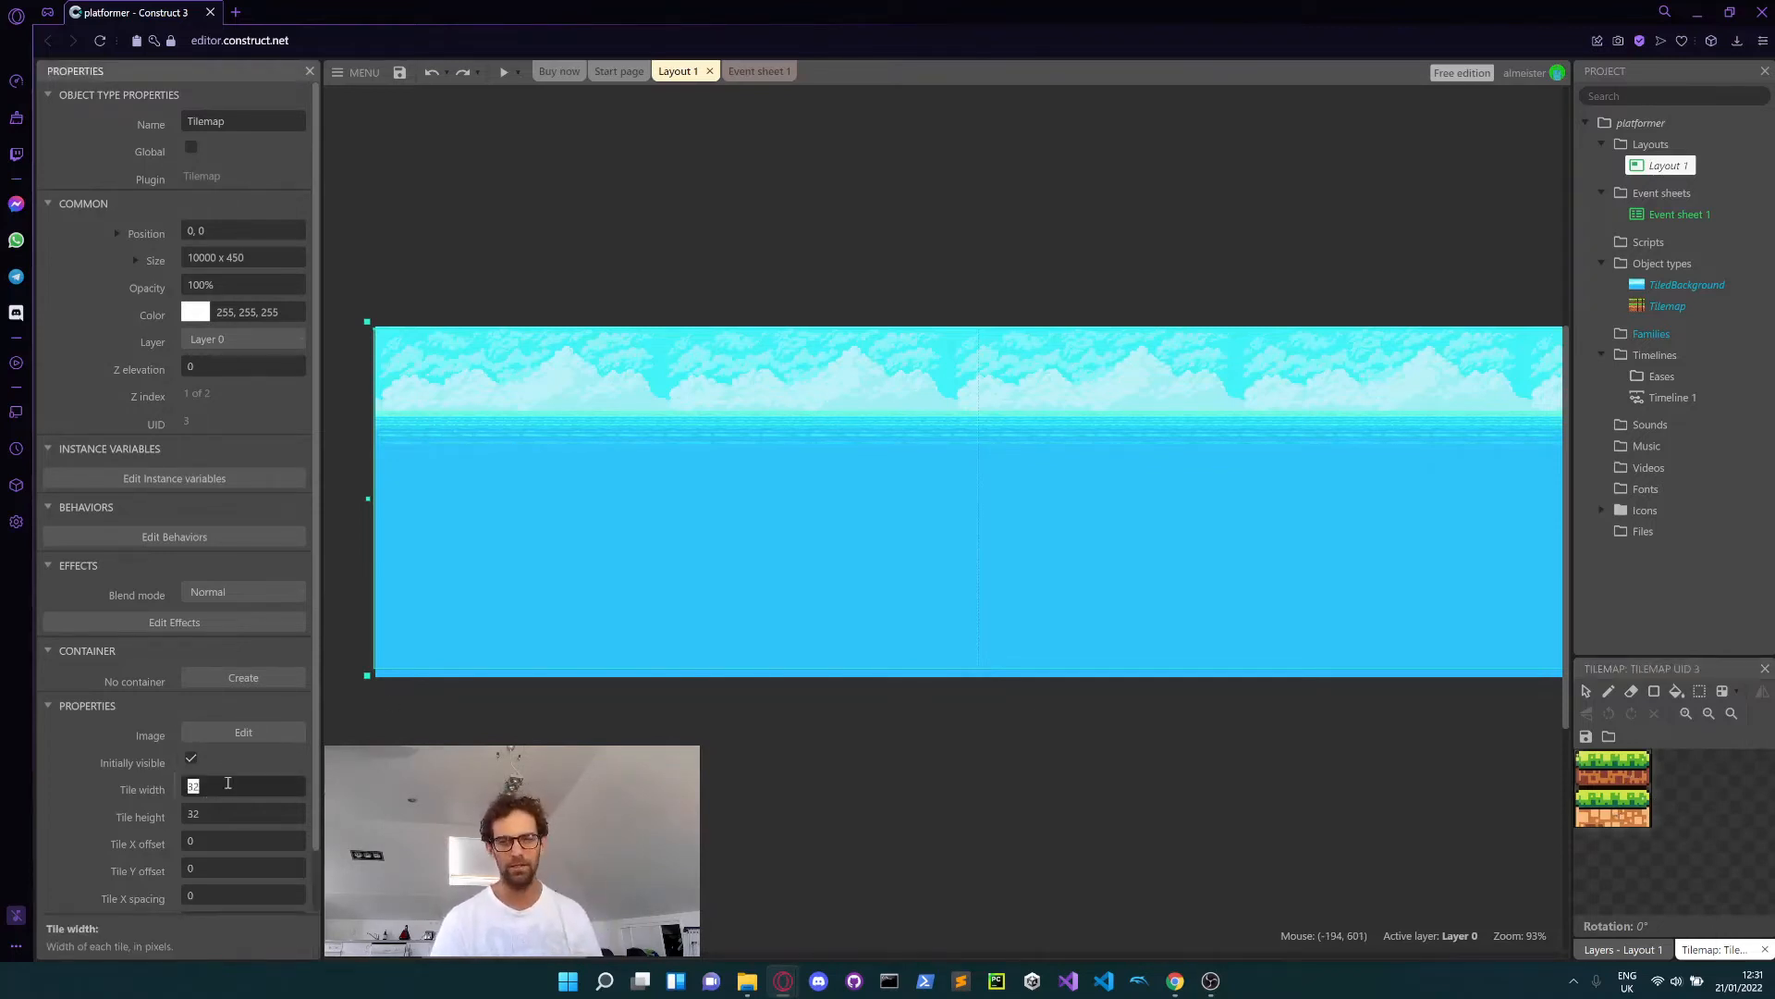
{"action": "key", "text": "Tab"}
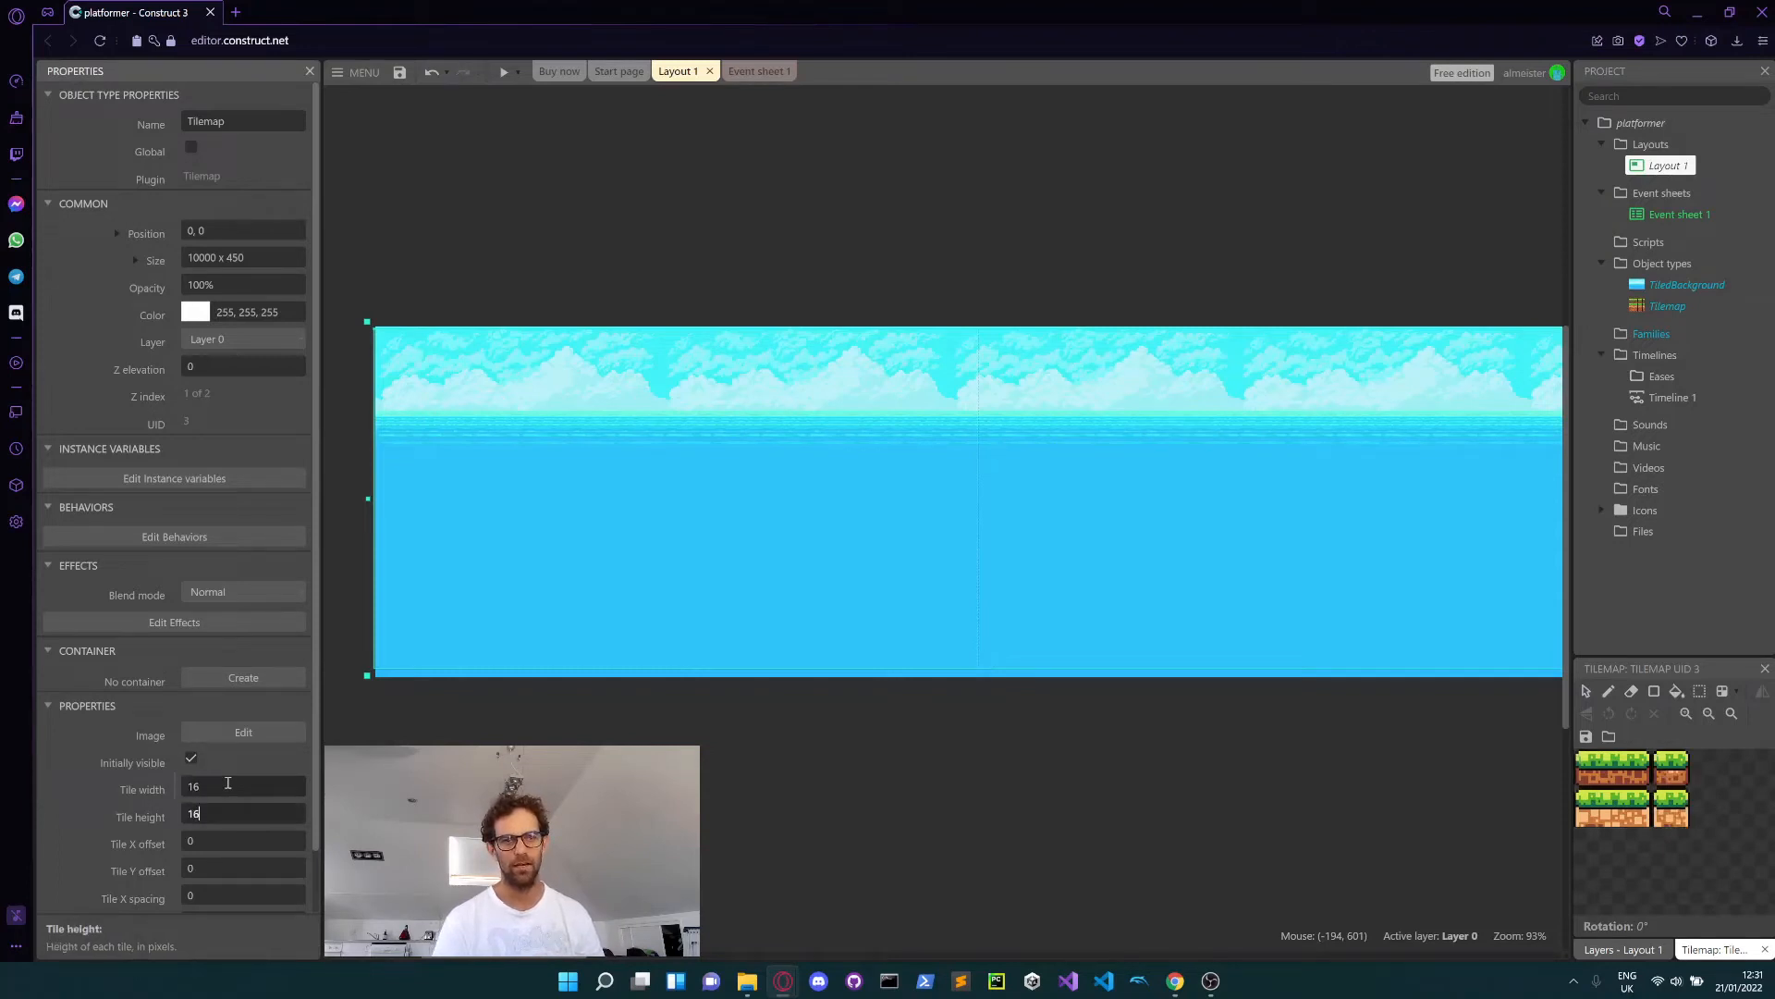
{"action": "type", "text": "16"}
{"action": "key", "text": "Tab"}
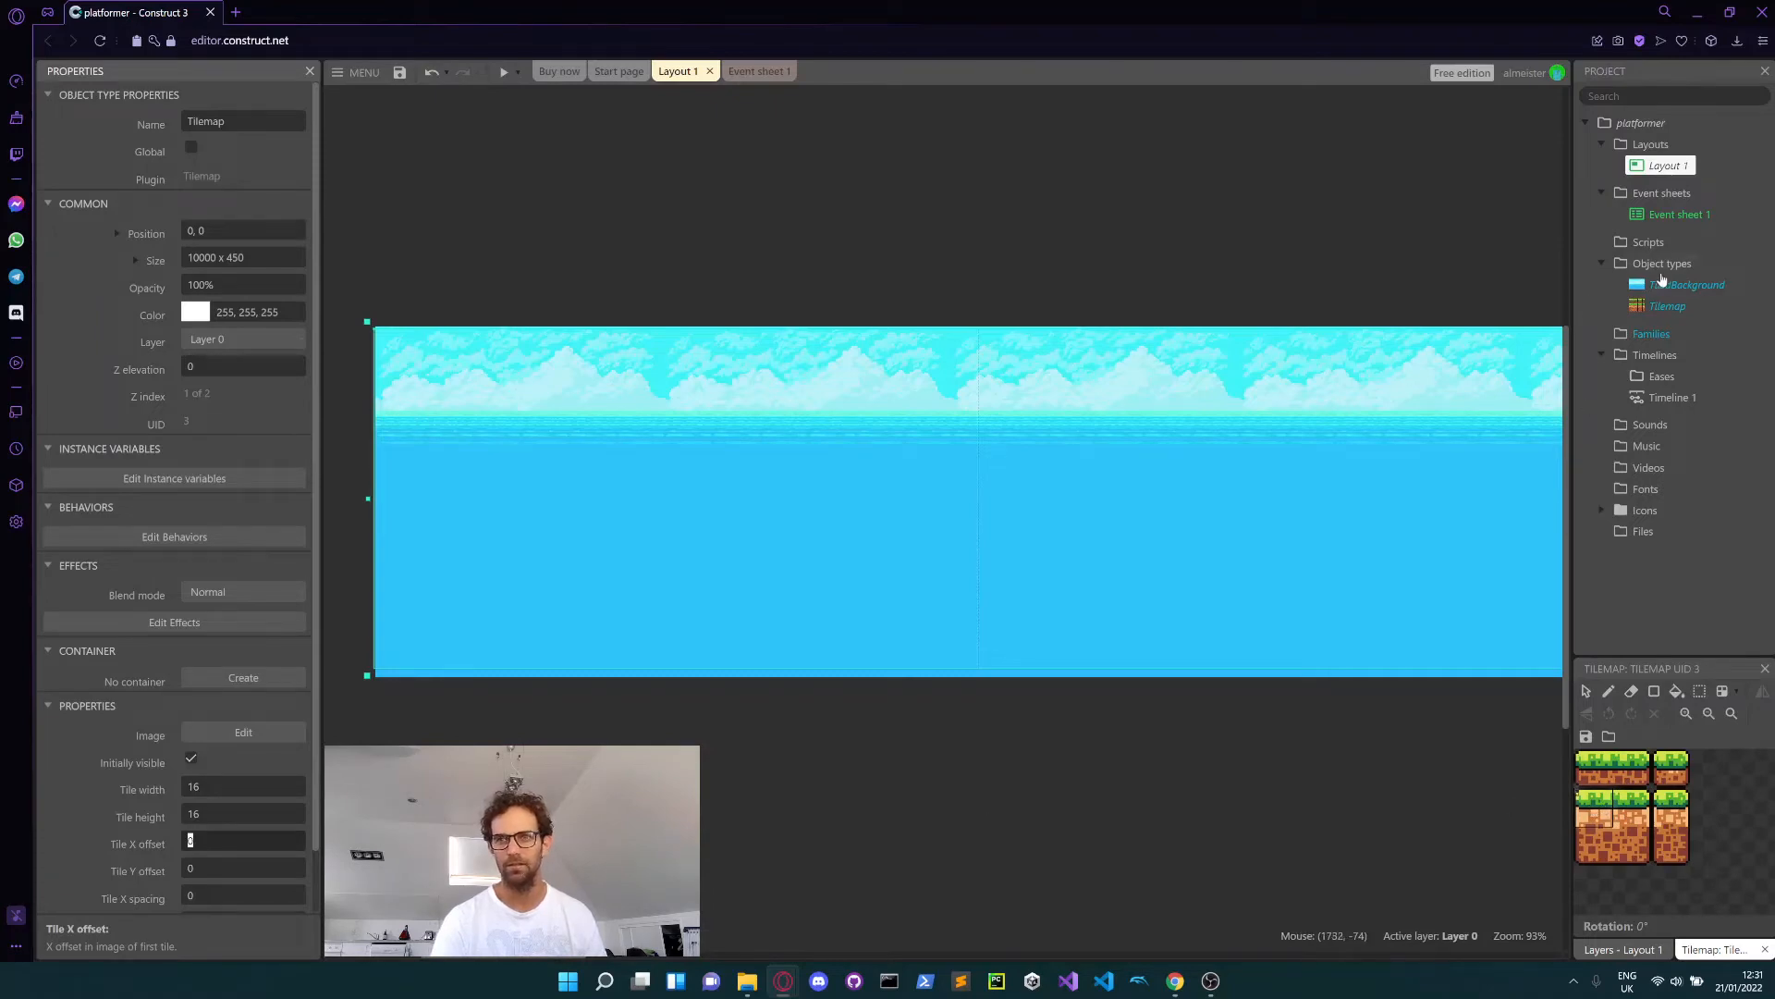
{"action": "double_click", "coordinate": [1642, 310]}
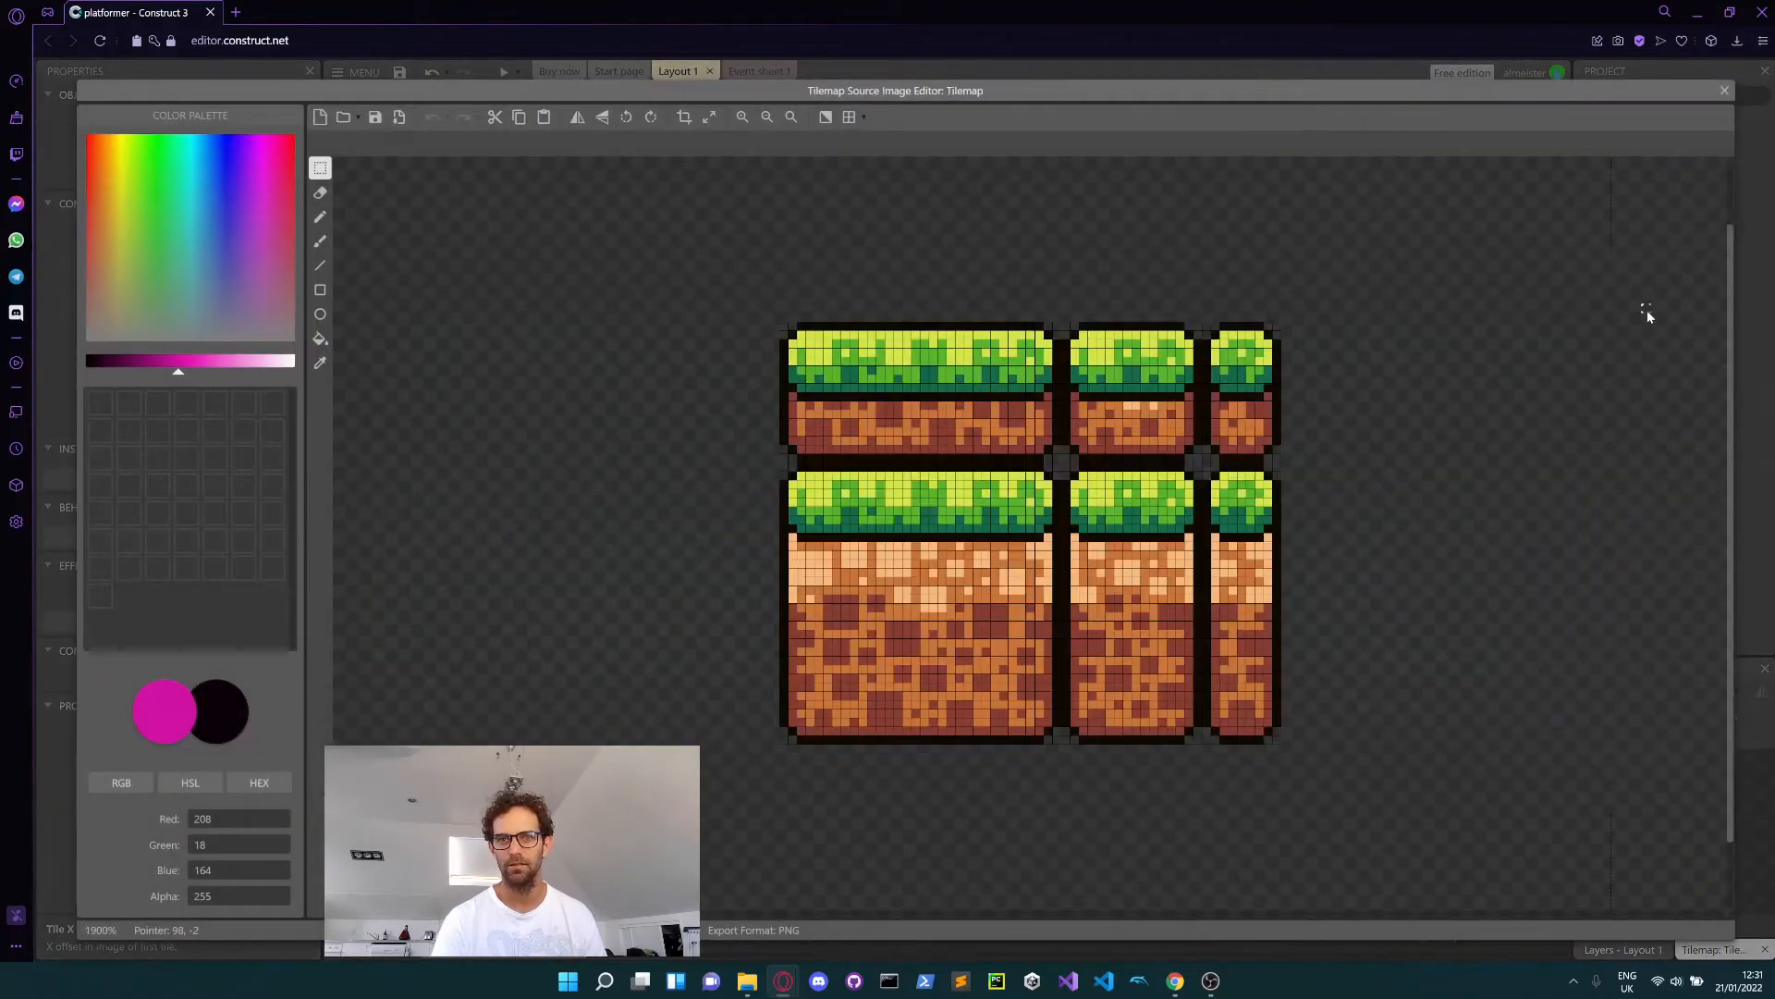
{"action": "left_click", "coordinate": [1724, 91]}
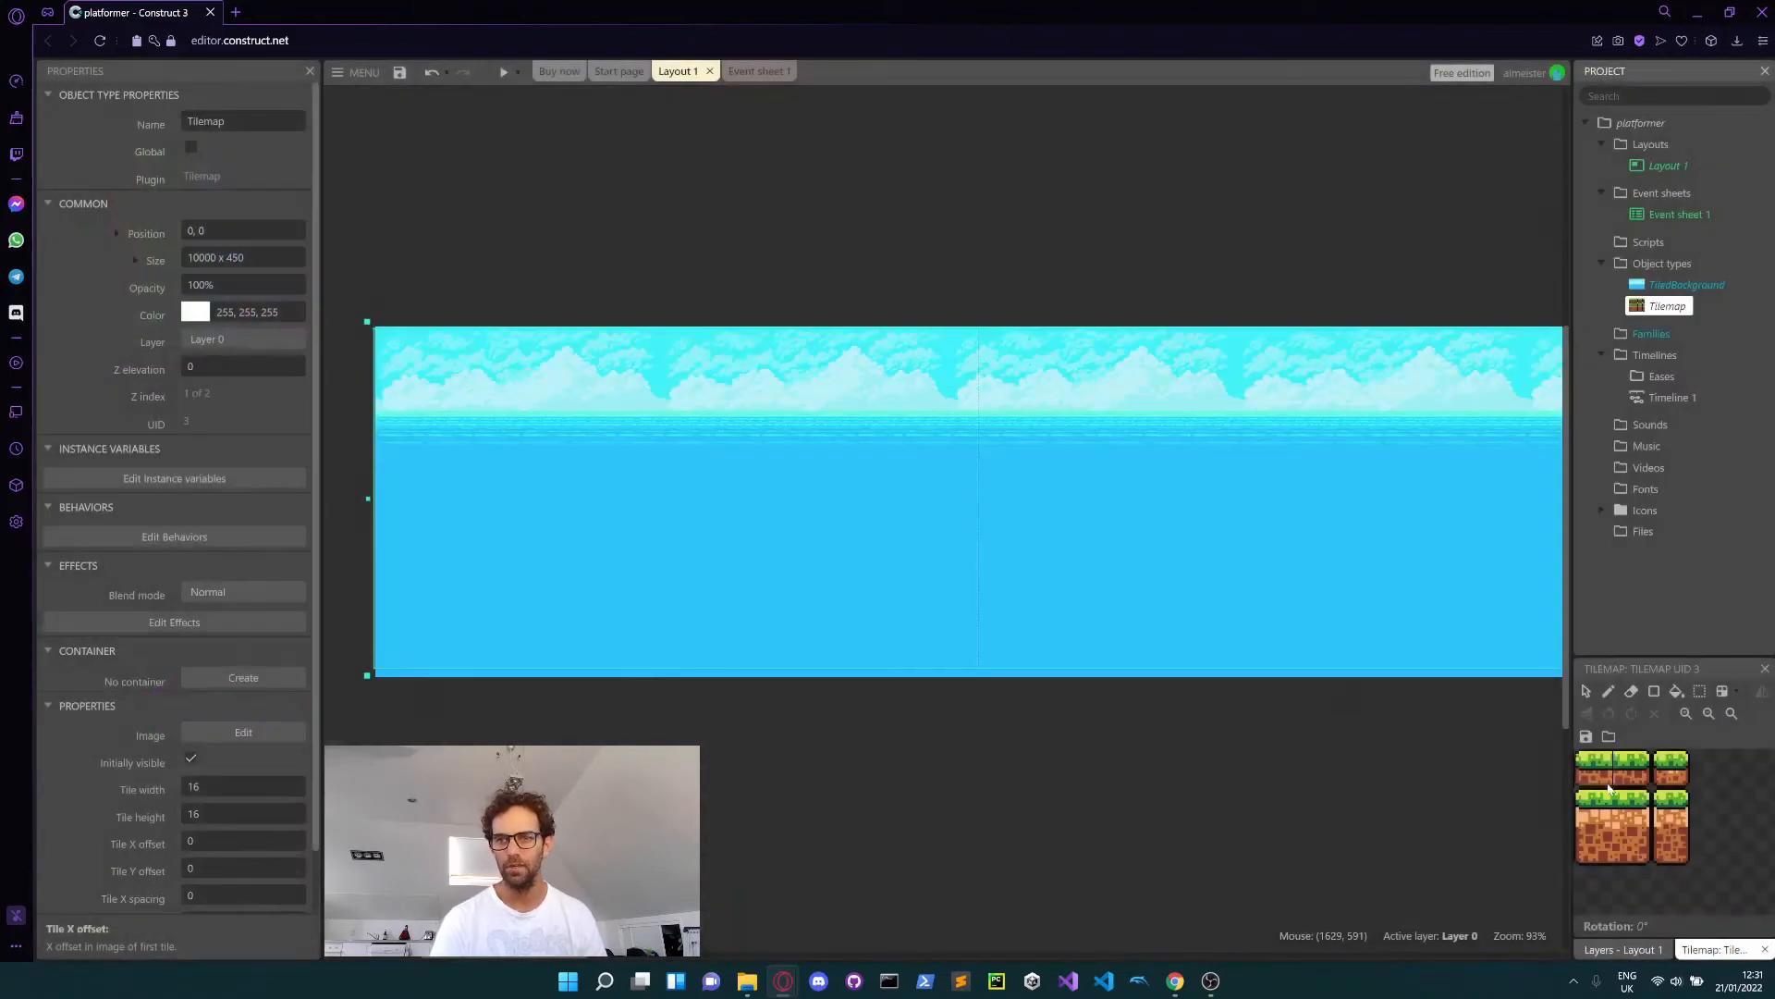
- Choose the large green-topped dirt block in the tile palette as the brush and activate the Draw tiles tool
{"action": "left_click_drag", "start_coordinate": [1591, 809], "coordinate": [1632, 858]}
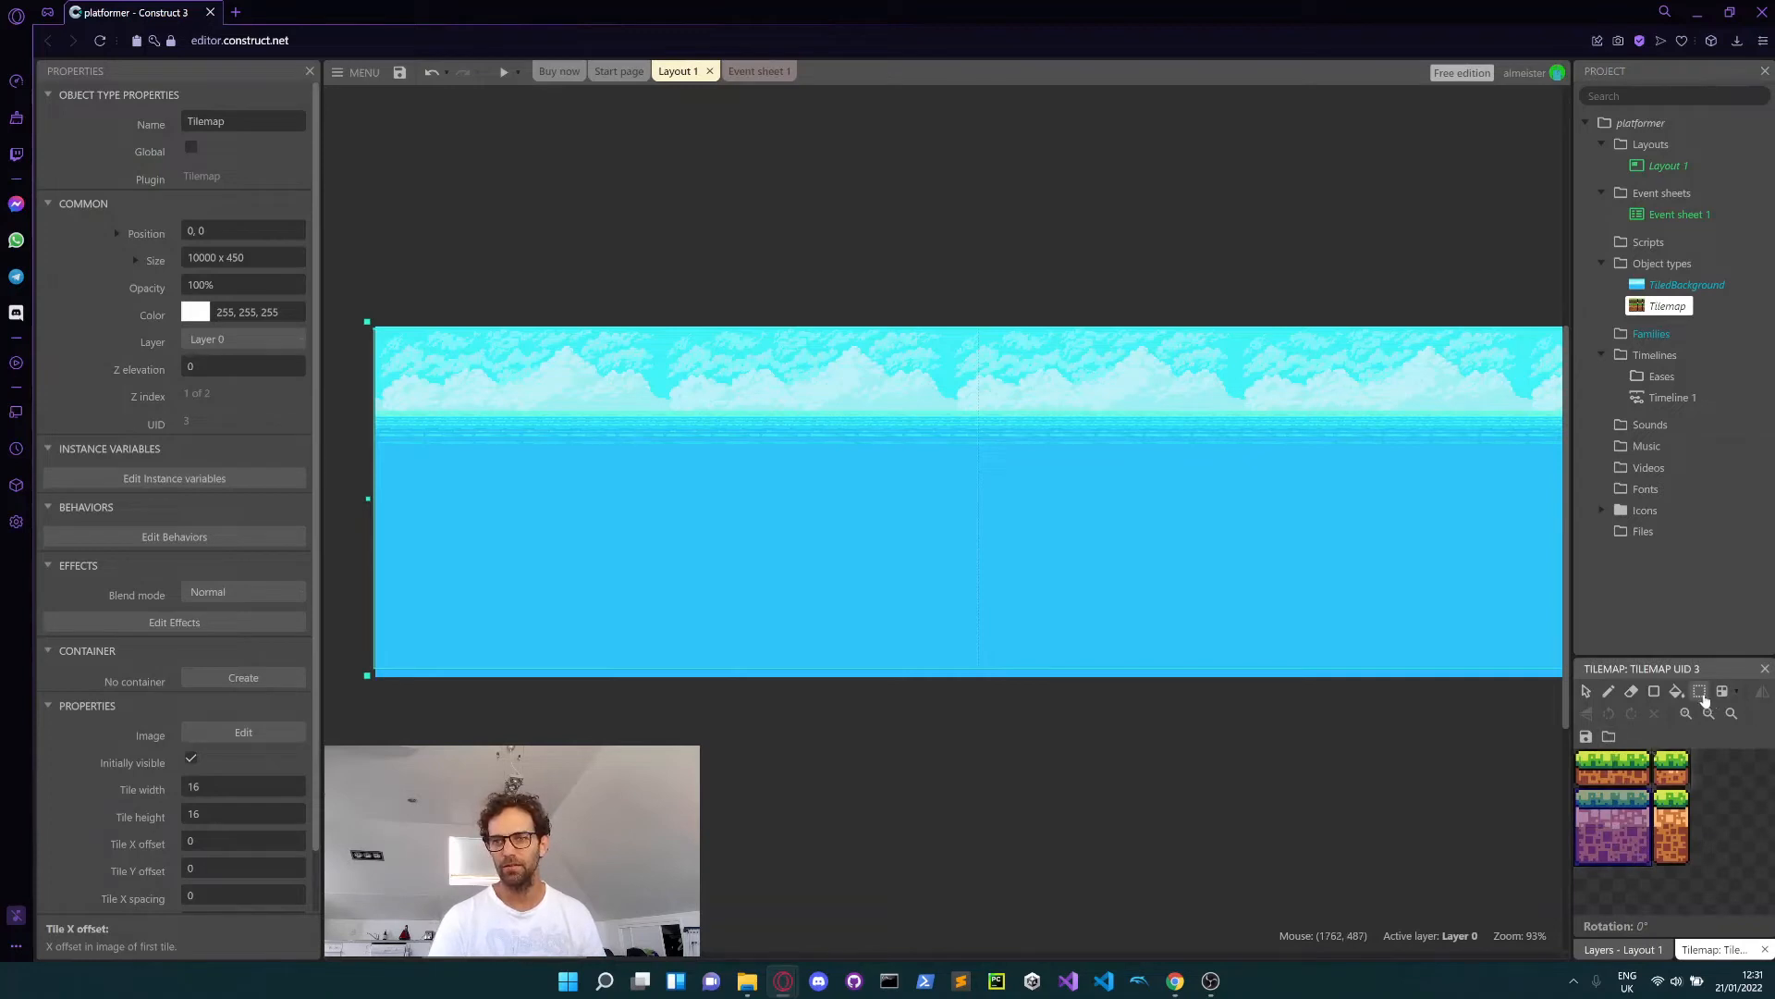
{"action": "left_click", "coordinate": [1704, 696]}
{"action": "left_click_drag", "start_coordinate": [1657, 754], "coordinate": [1690, 782]}
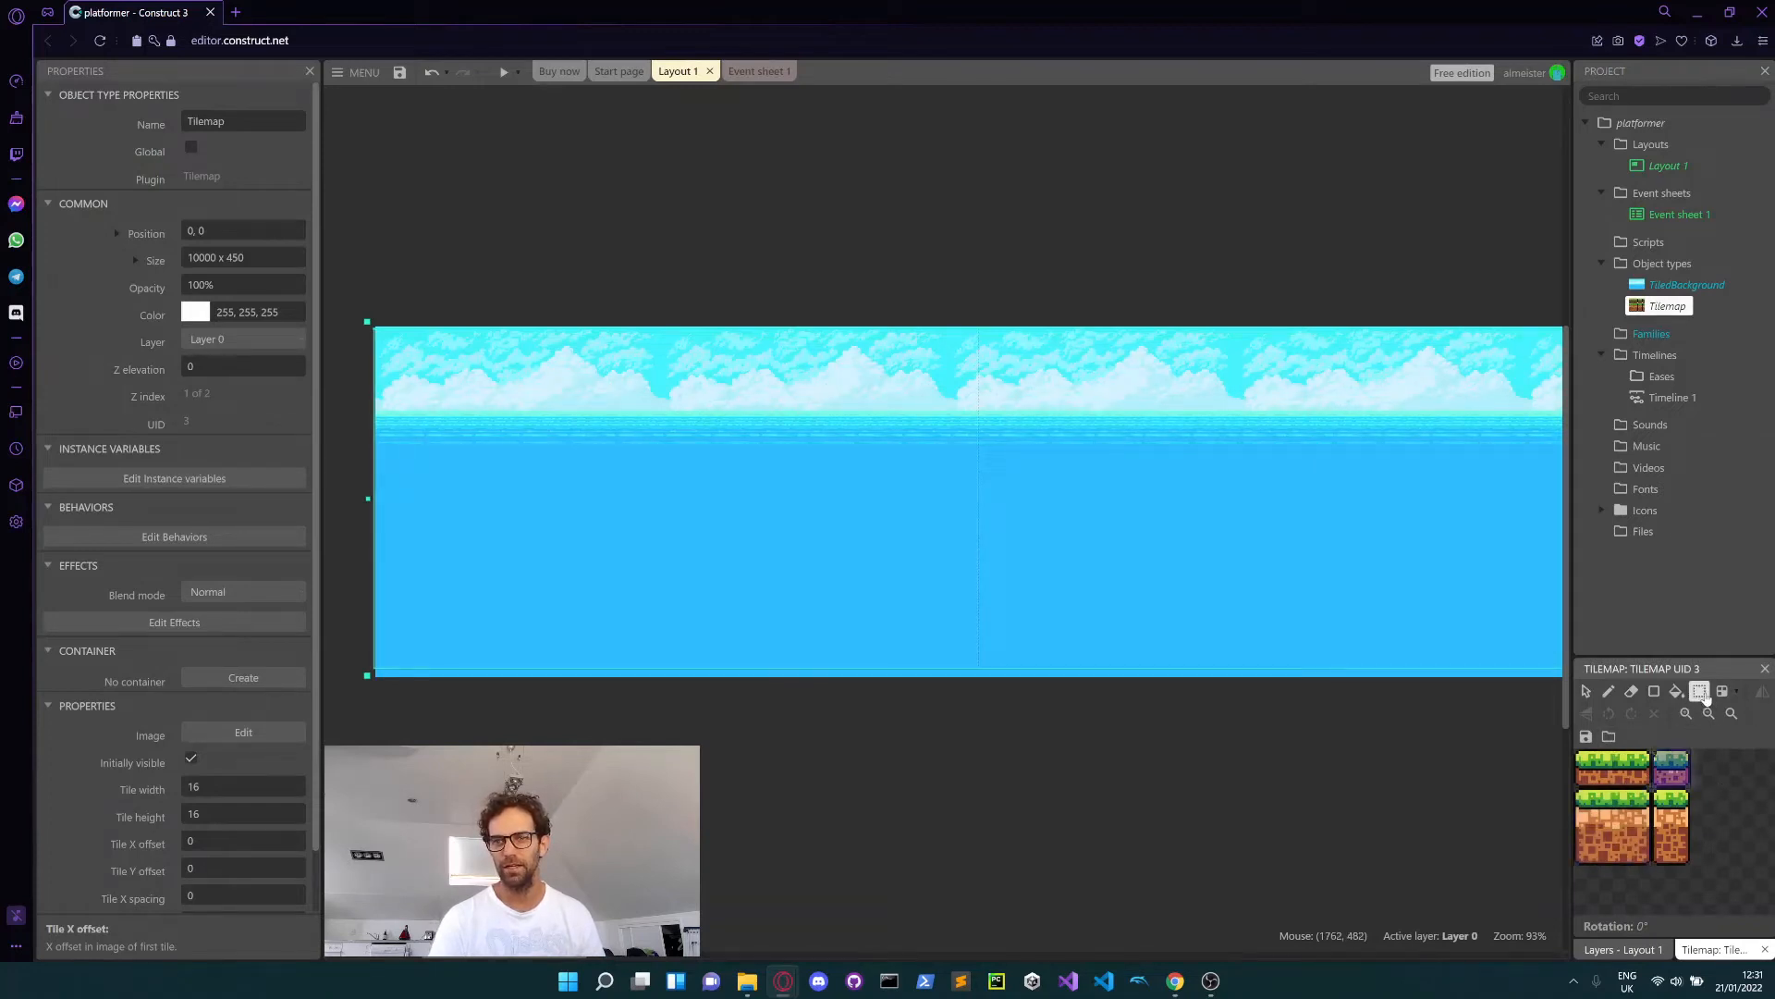
{"action": "left_click_drag", "start_coordinate": [1583, 808], "coordinate": [1625, 843]}
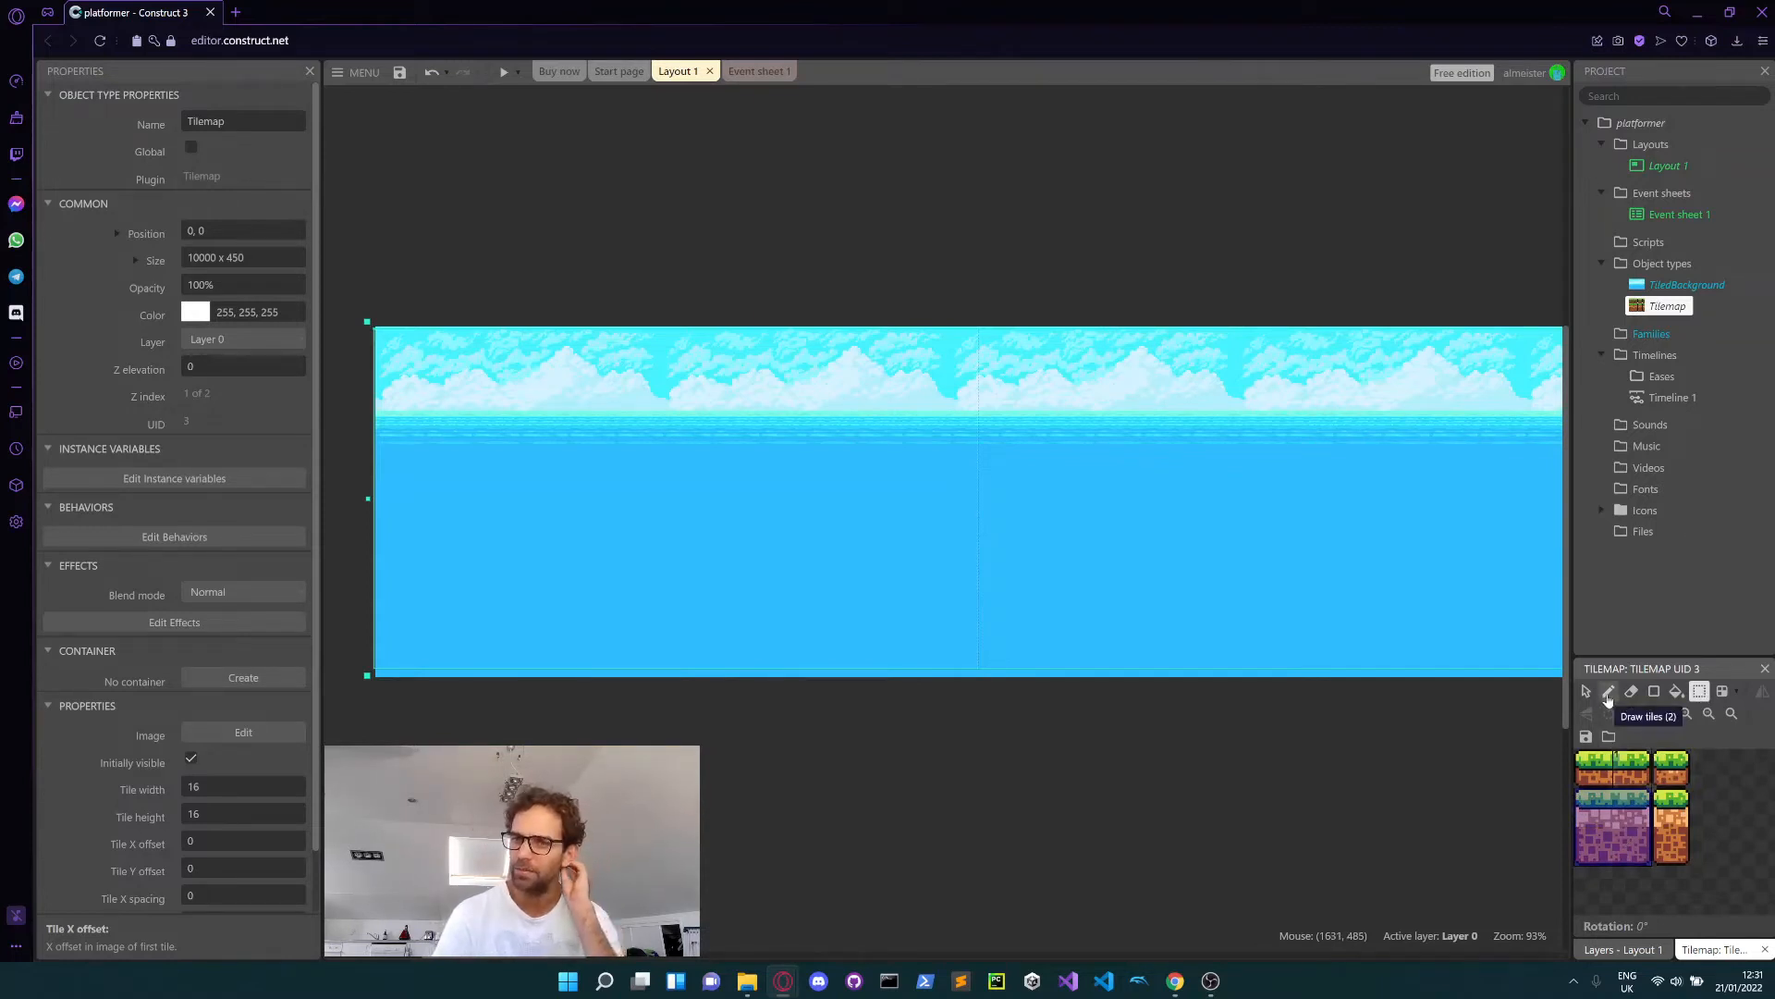
{"action": "left_click", "coordinate": [1608, 696]}
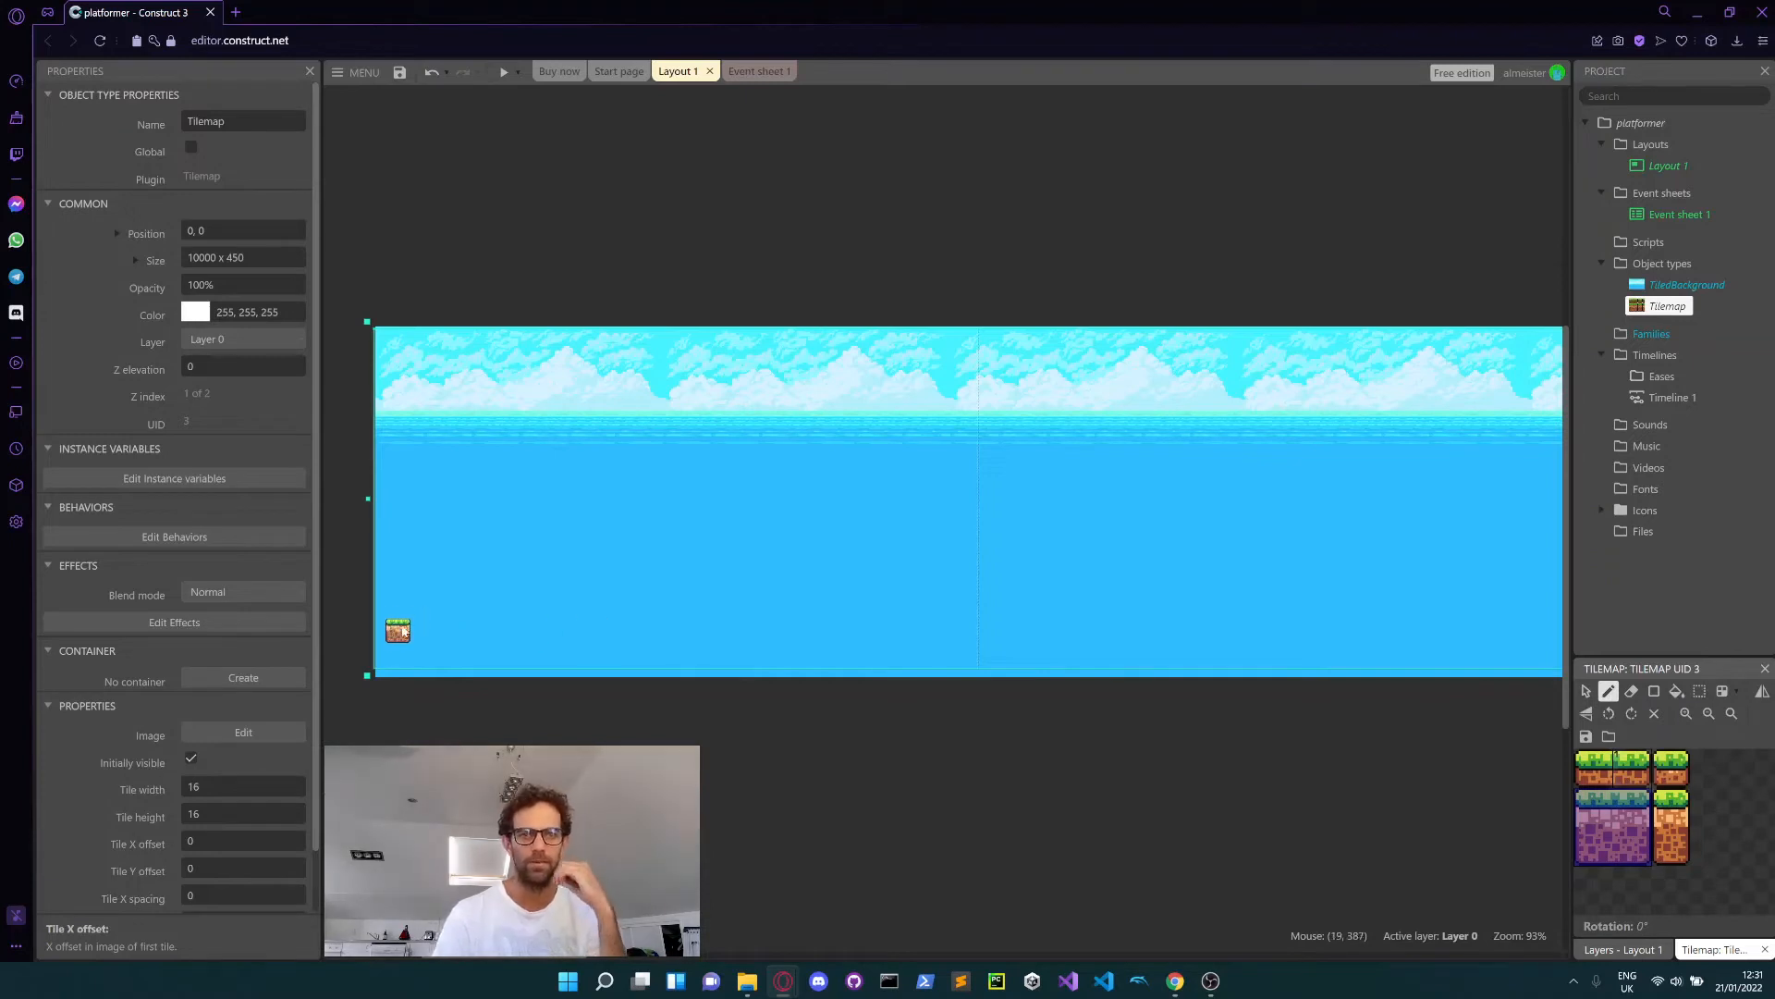
- Draw an unbroken ground row of 18 large grass-topped dirt blocks near the layout's lower edge, starting at its left edge
{"action": "scroll", "coordinate": [436, 633], "scroll_direction": "left", "scroll_amount": 8}
{"action": "scroll", "coordinate": [1010, 618], "scroll_direction": "right", "scroll_amount": 4}
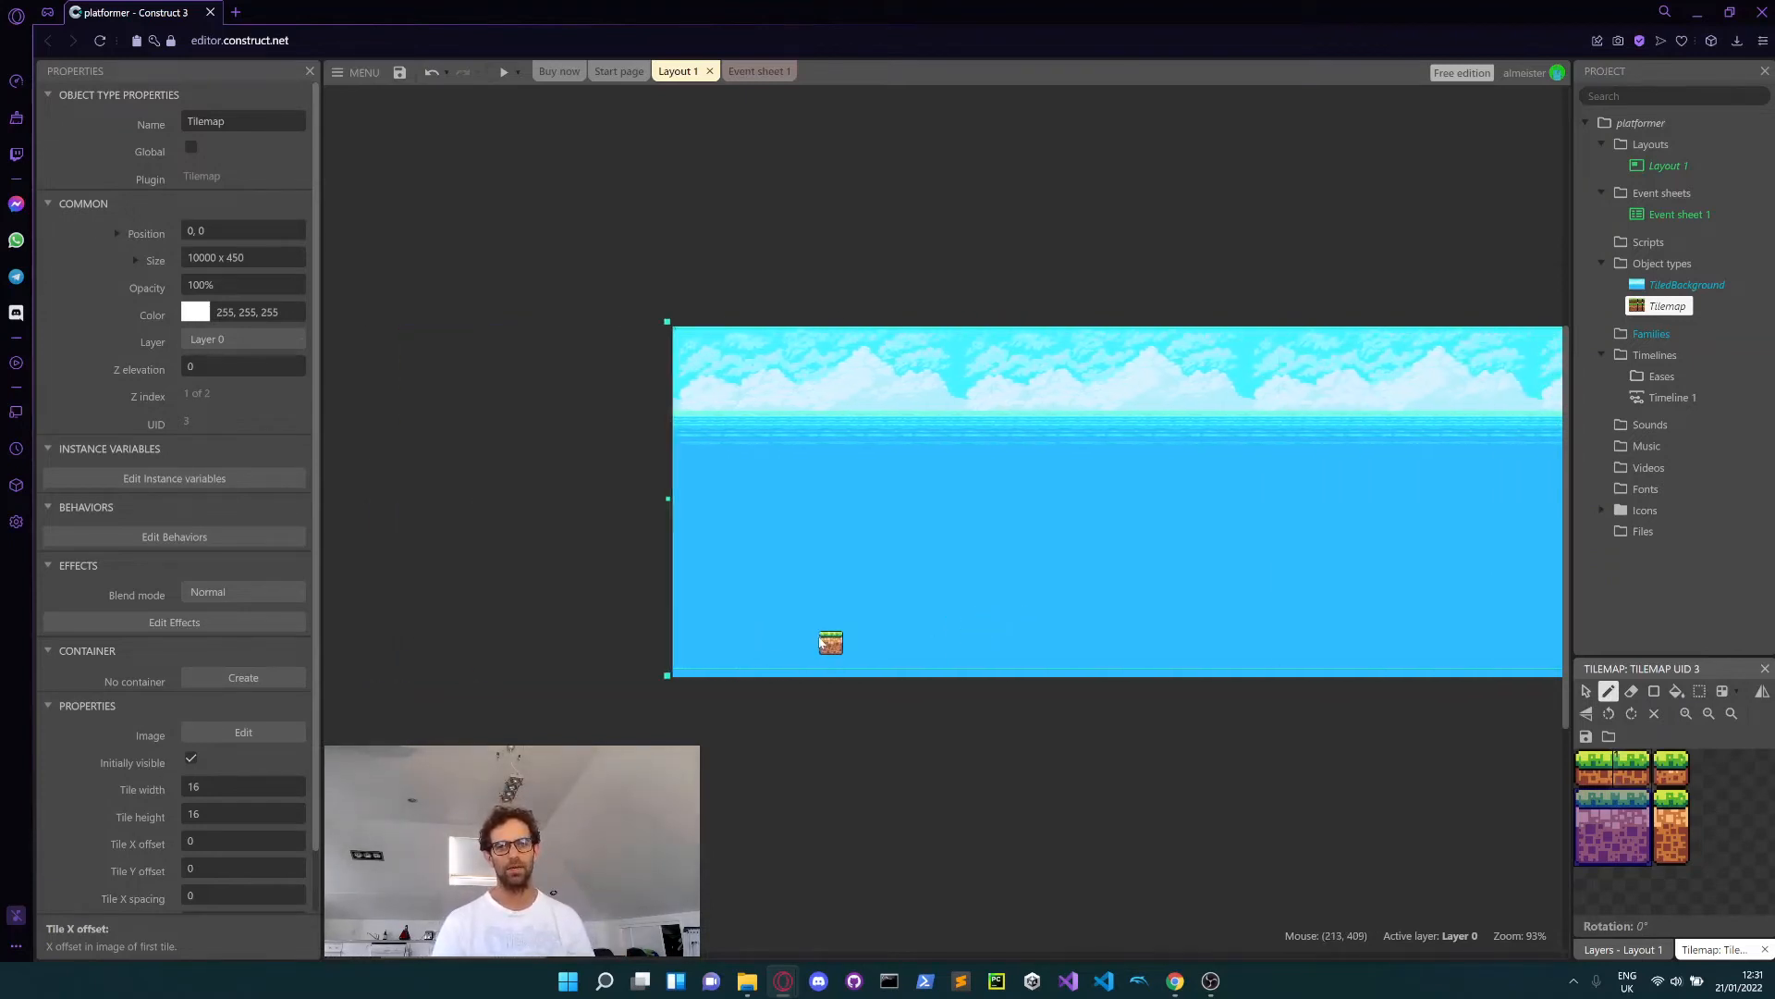
{"action": "scroll", "coordinate": [820, 642], "scroll_direction": "up", "scroll_amount": 7, "text": "ctrl"}
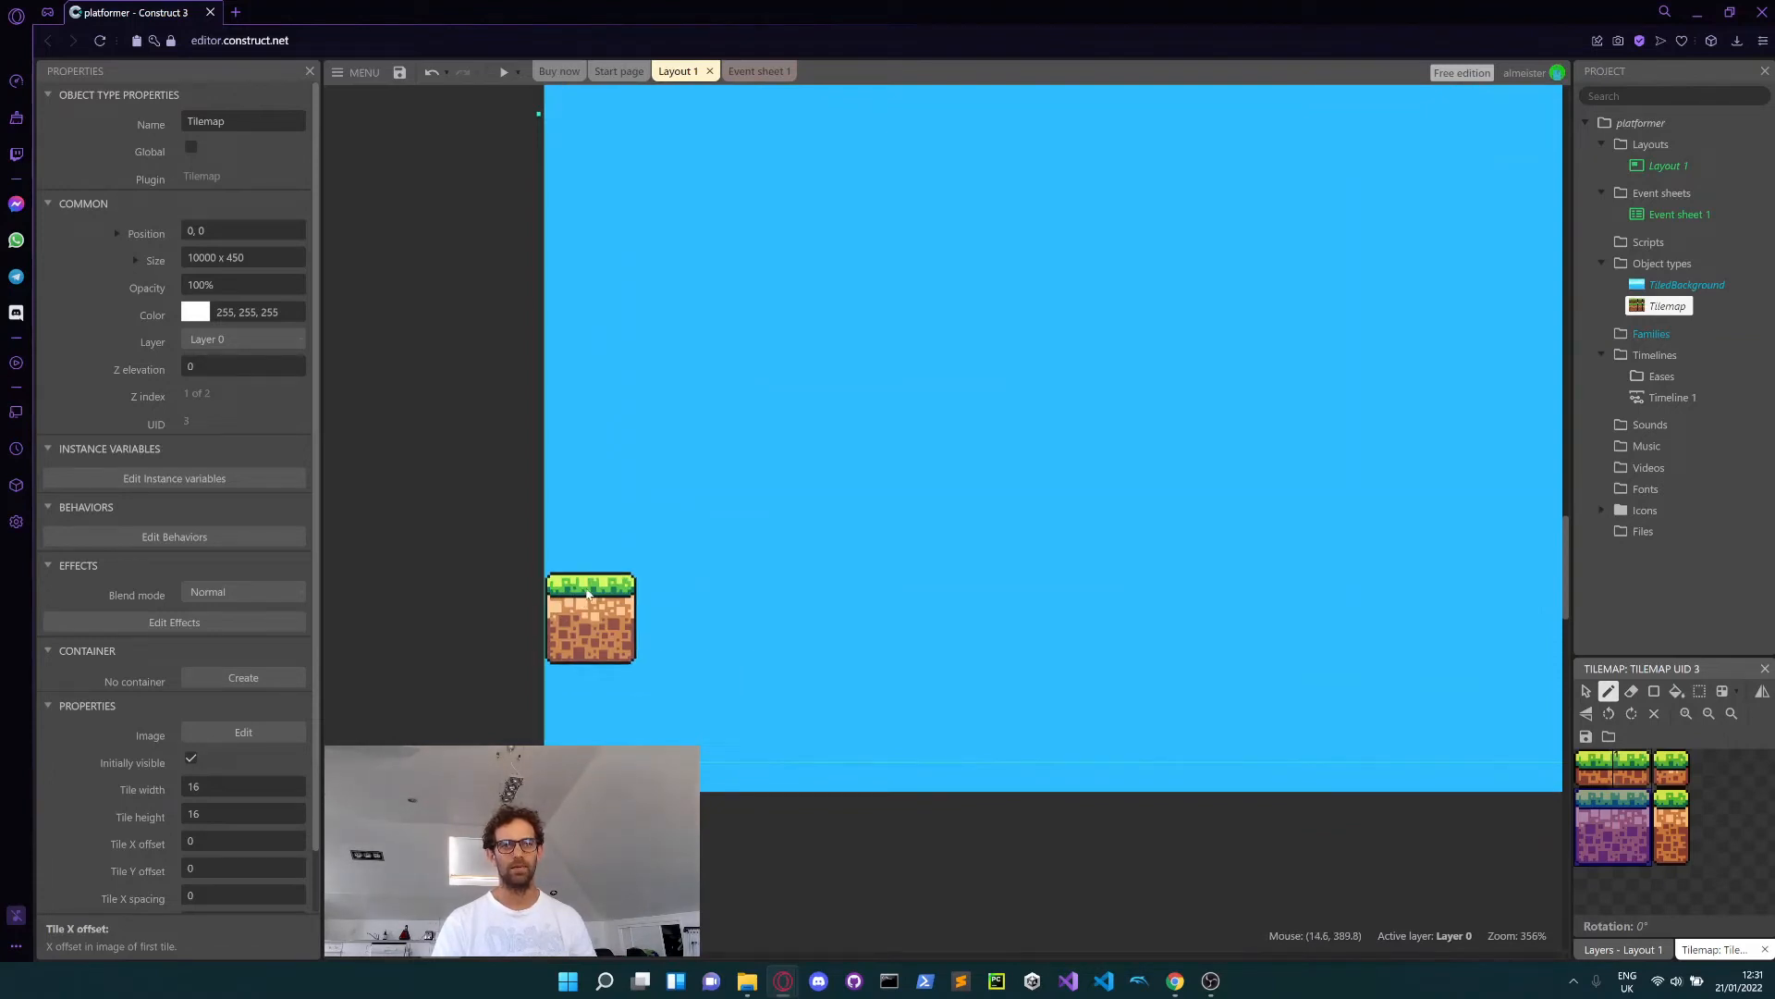
{"action": "left_click_drag", "start_coordinate": [588, 595], "coordinate": [1214, 603]}
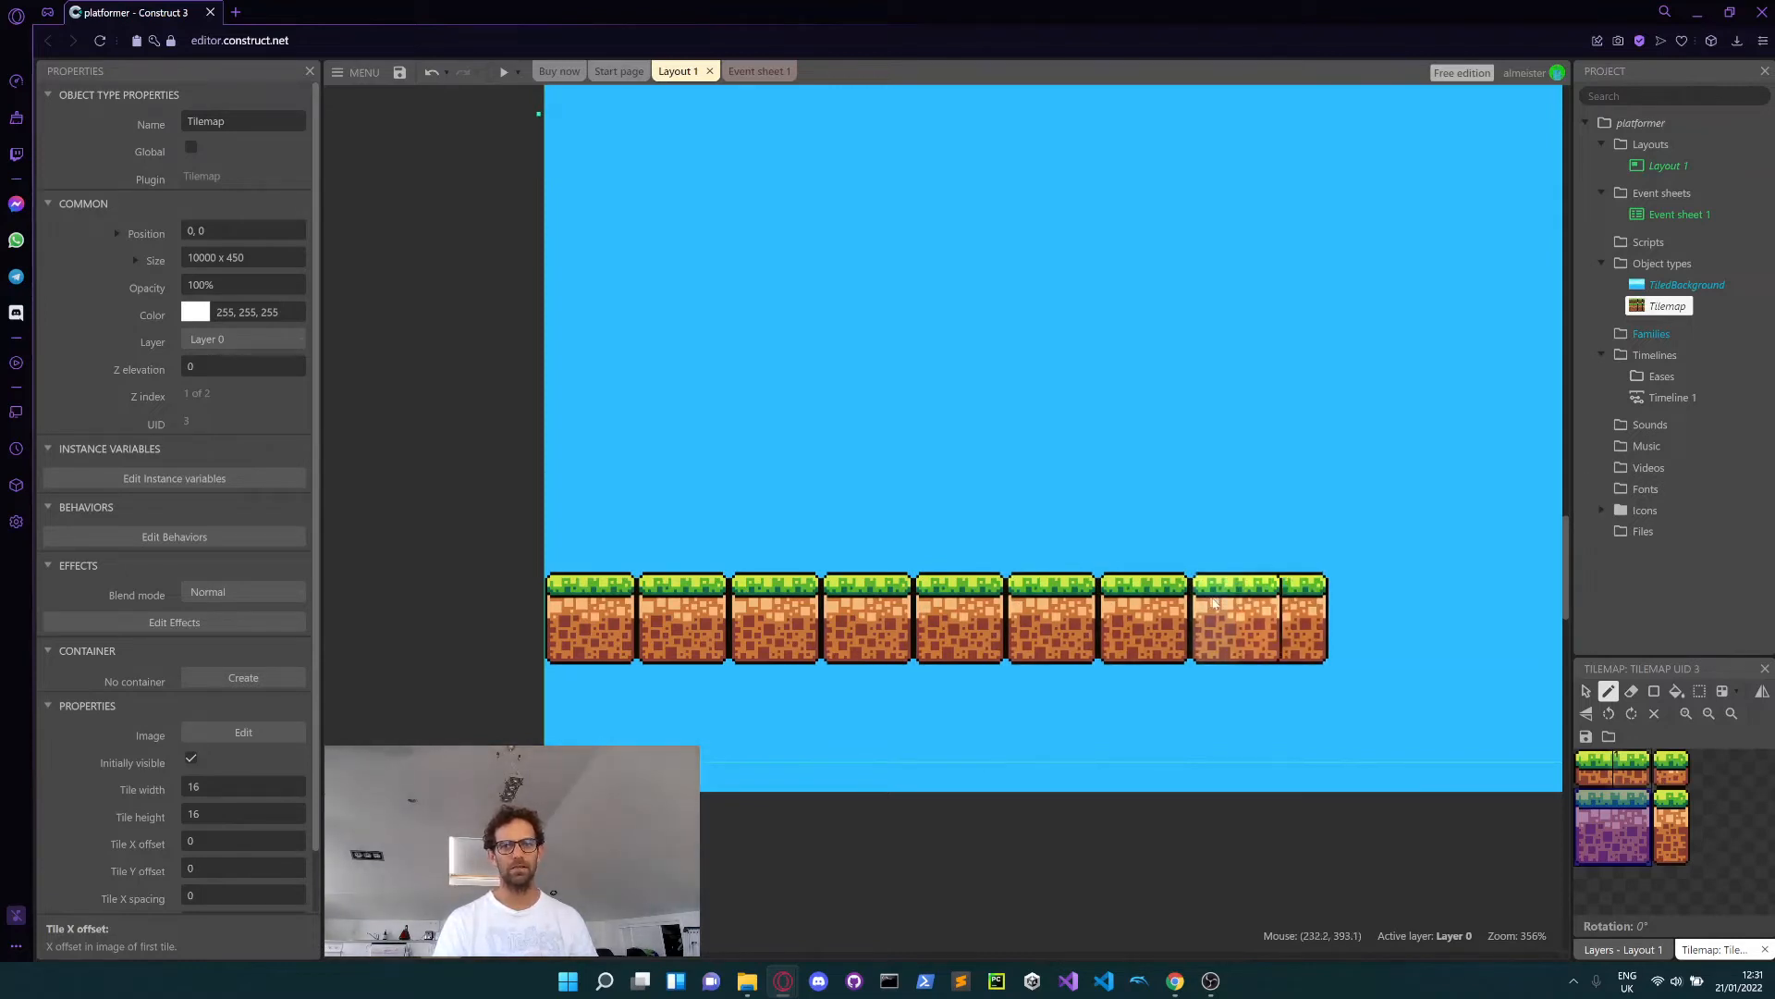
{"action": "right_click", "coordinate": [1250, 606]}
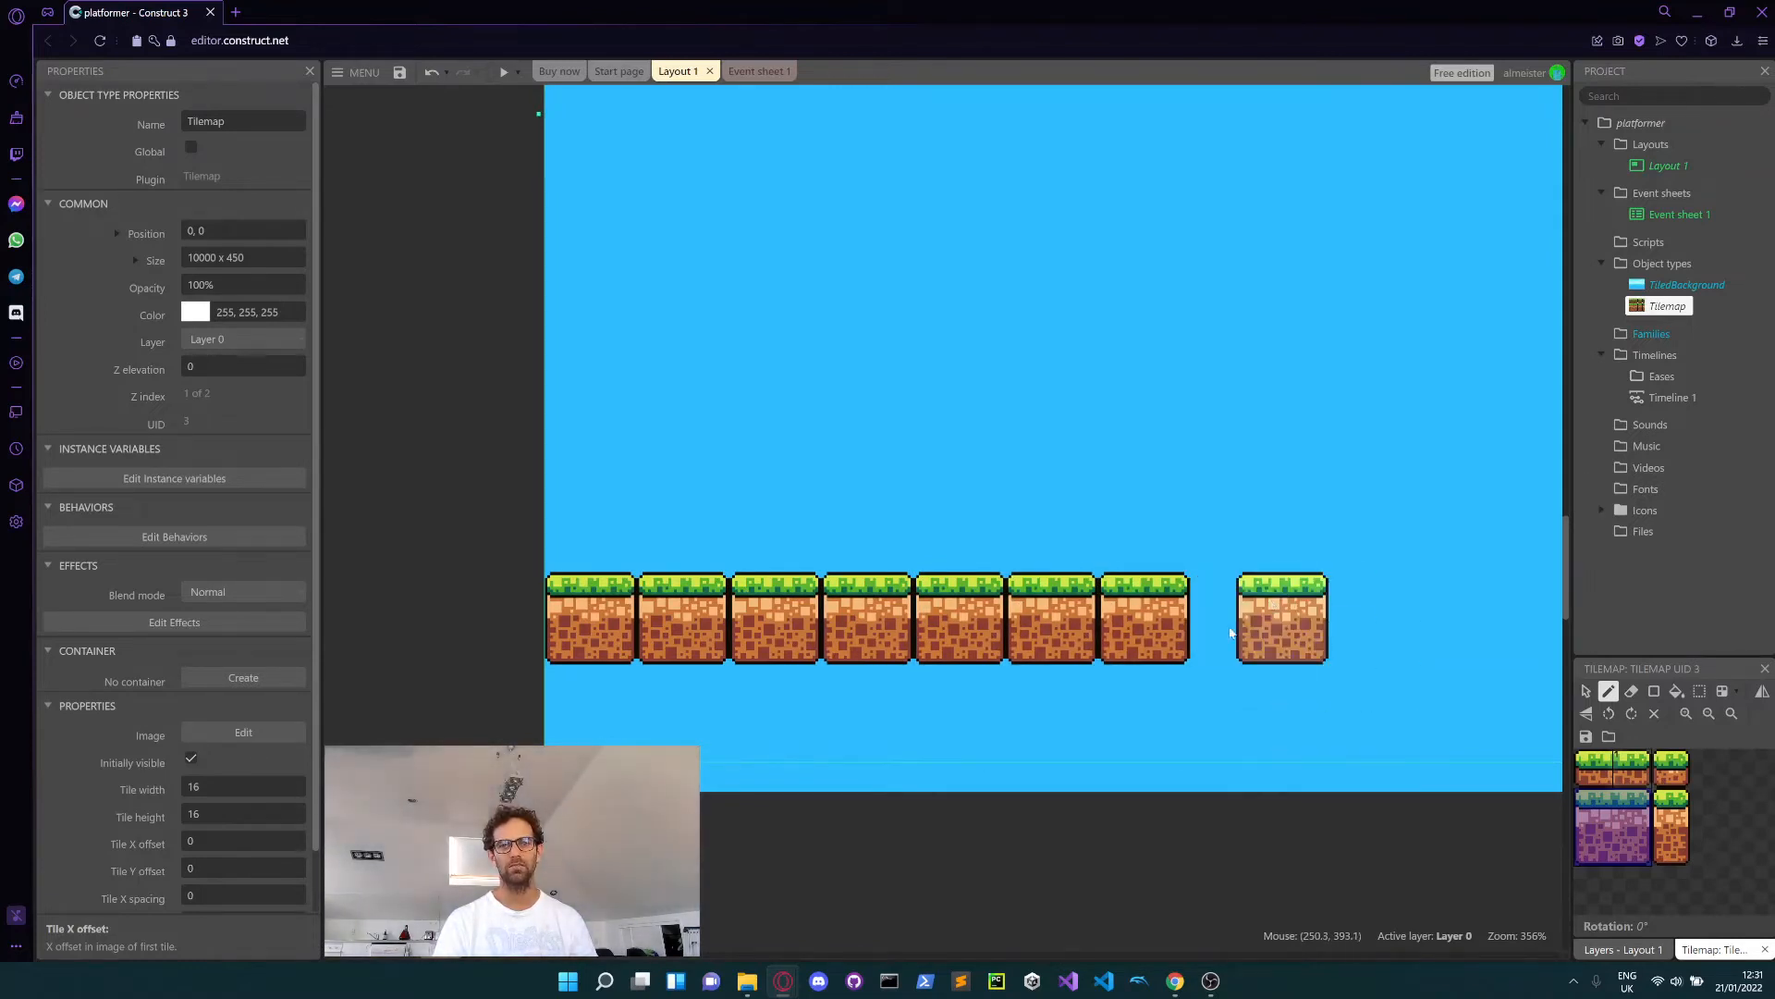
{"action": "left_click", "coordinate": [1322, 606]}
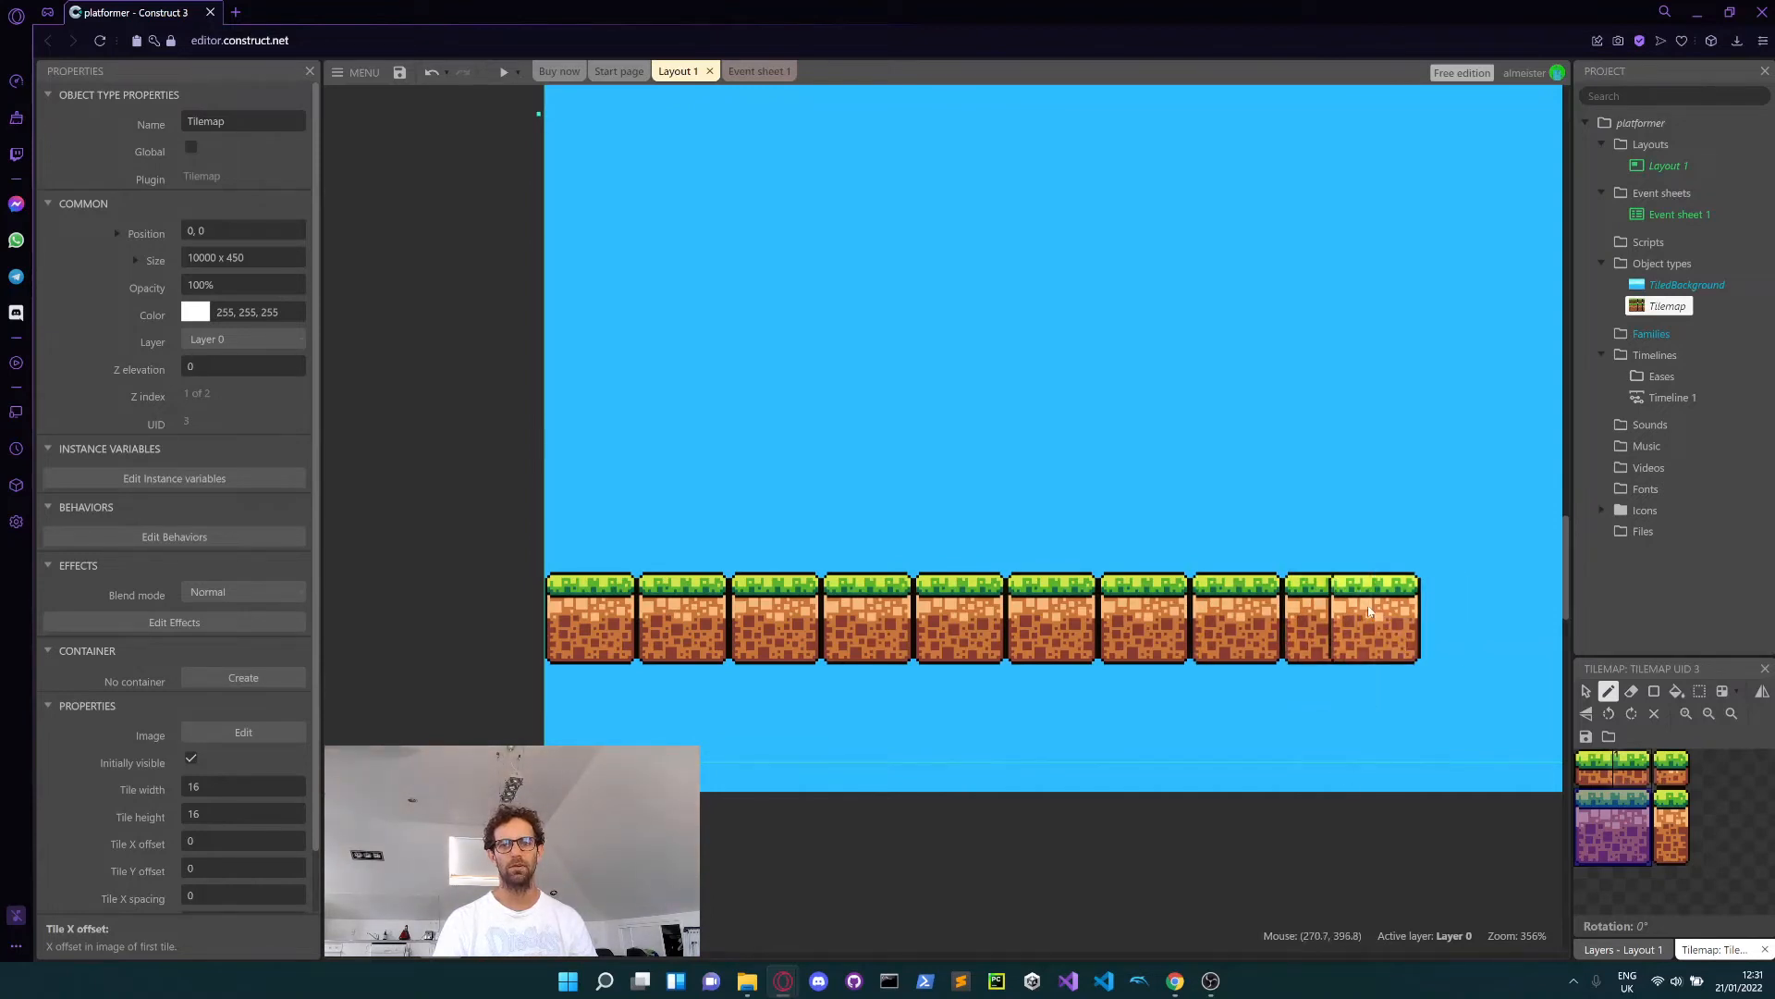
{"action": "left_click", "coordinate": [1414, 603]}
{"action": "scroll", "coordinate": [1387, 608], "scroll_direction": "right", "scroll_amount": 5}
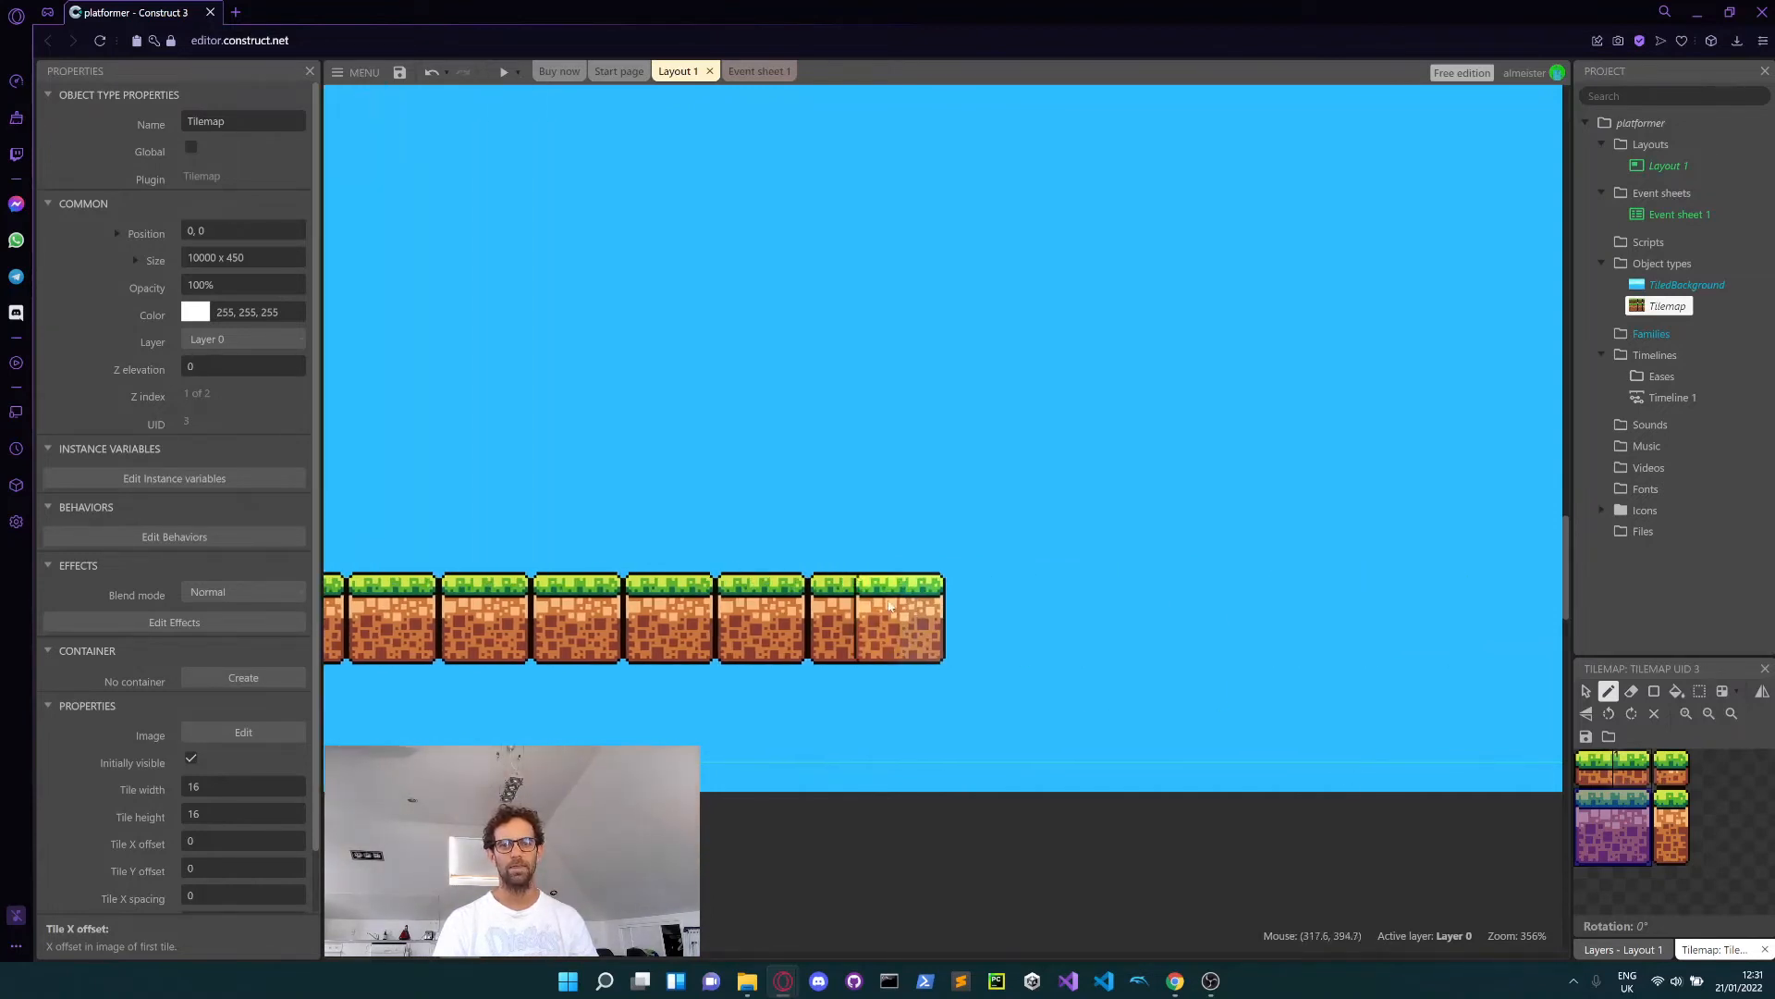
{"action": "left_click", "coordinate": [1018, 605]}
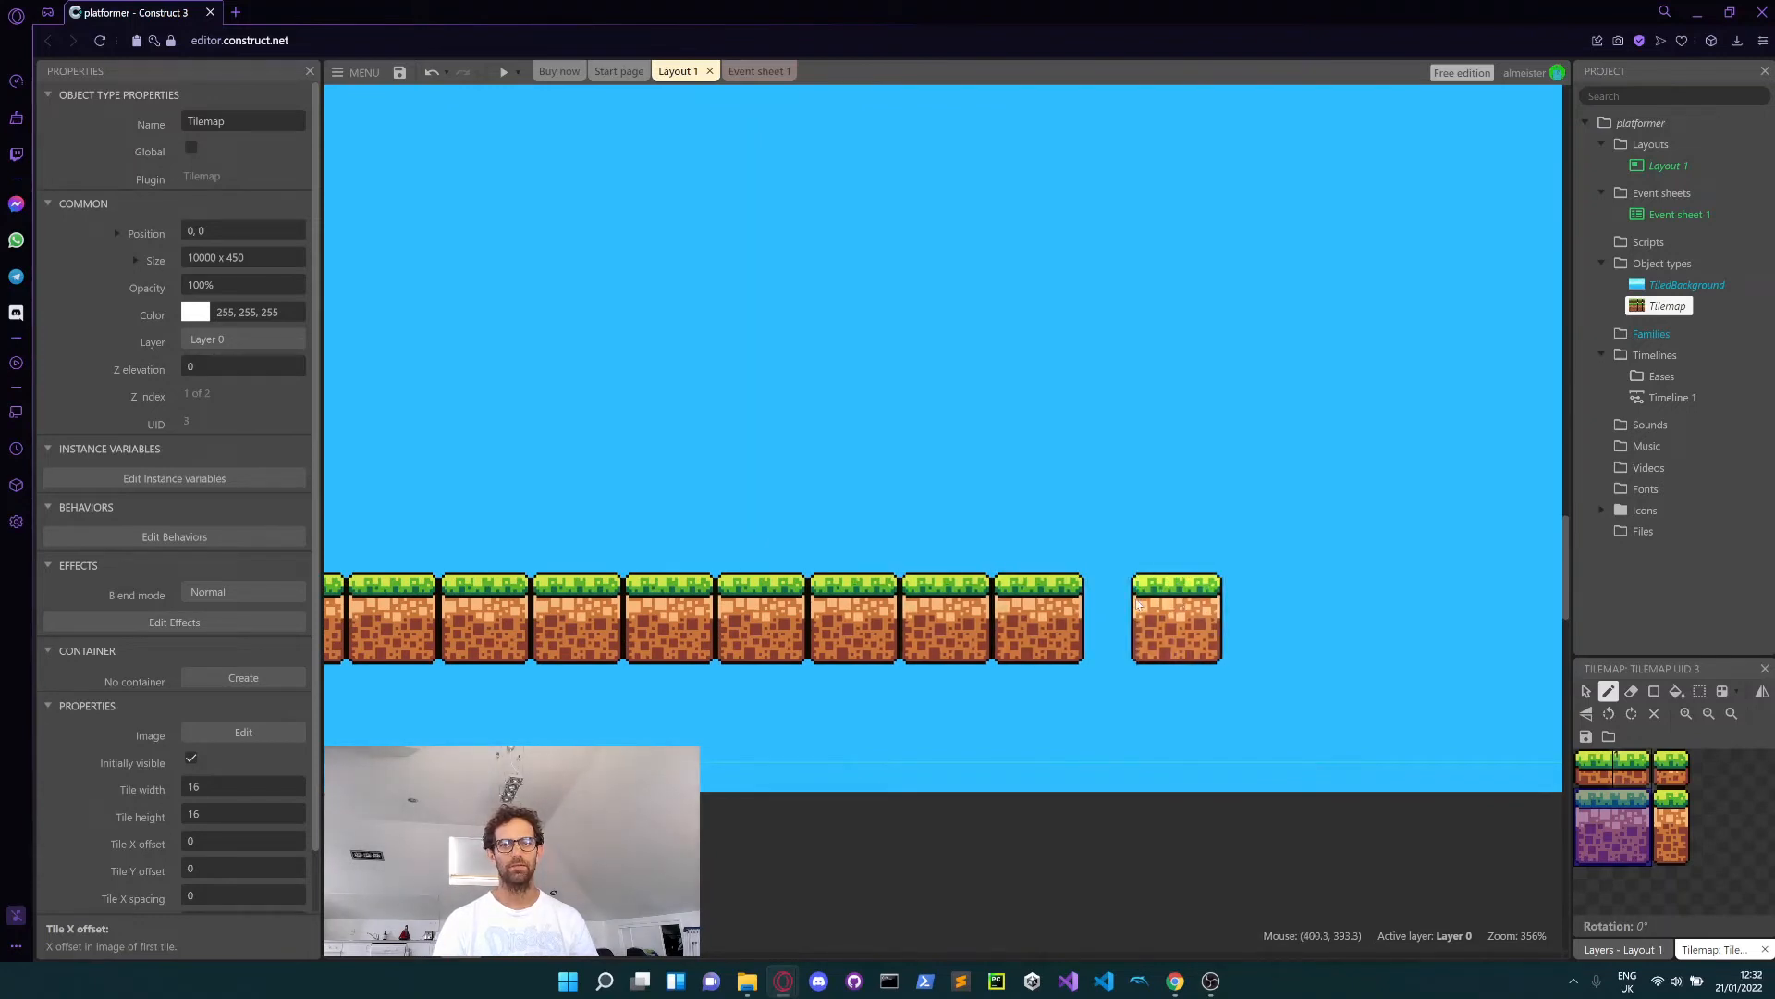
{"action": "left_click", "coordinate": [1140, 603]}
{"action": "left_click_drag", "start_coordinate": [1109, 603], "coordinate": [1484, 615]}
{"action": "scroll", "coordinate": [1392, 603], "scroll_direction": "down", "scroll_amount": 3, "text": "ctrl"}
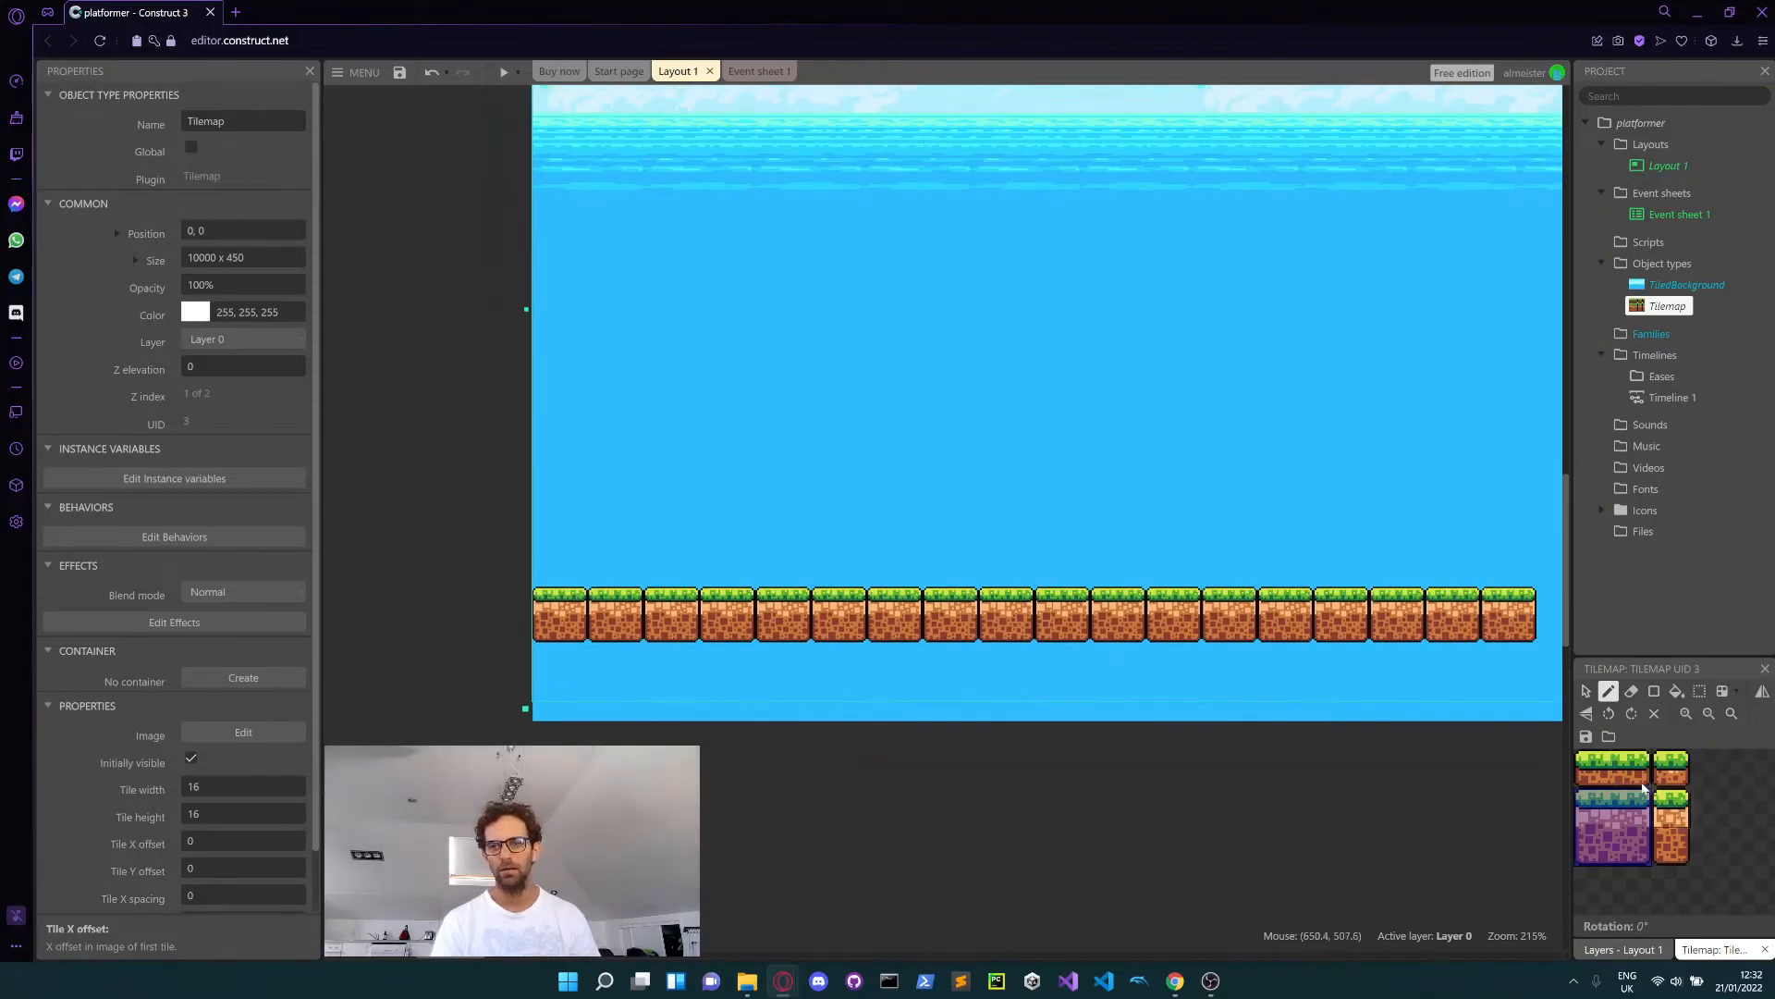
- Place four thin grass-topped blocks as floating platforms at staggered heights above the ground row, and leave tile drawing
{"action": "left_click", "coordinate": [1599, 771]}
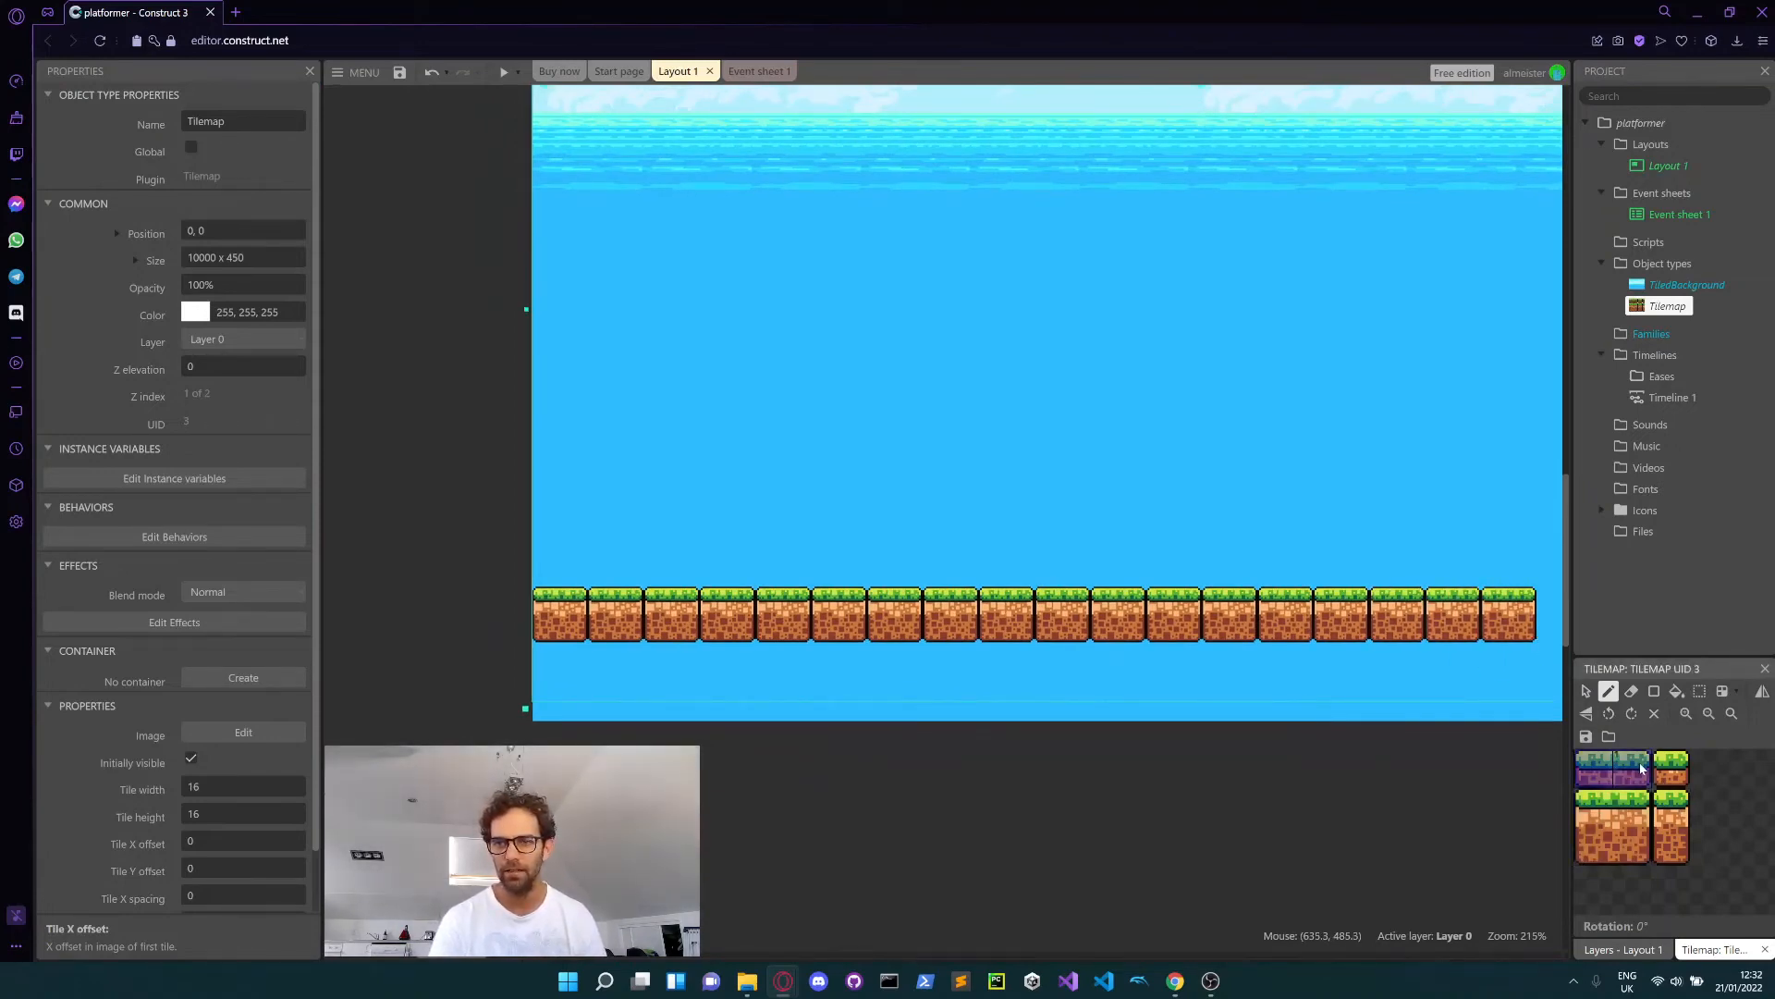
{"action": "left_click", "coordinate": [1376, 553]}
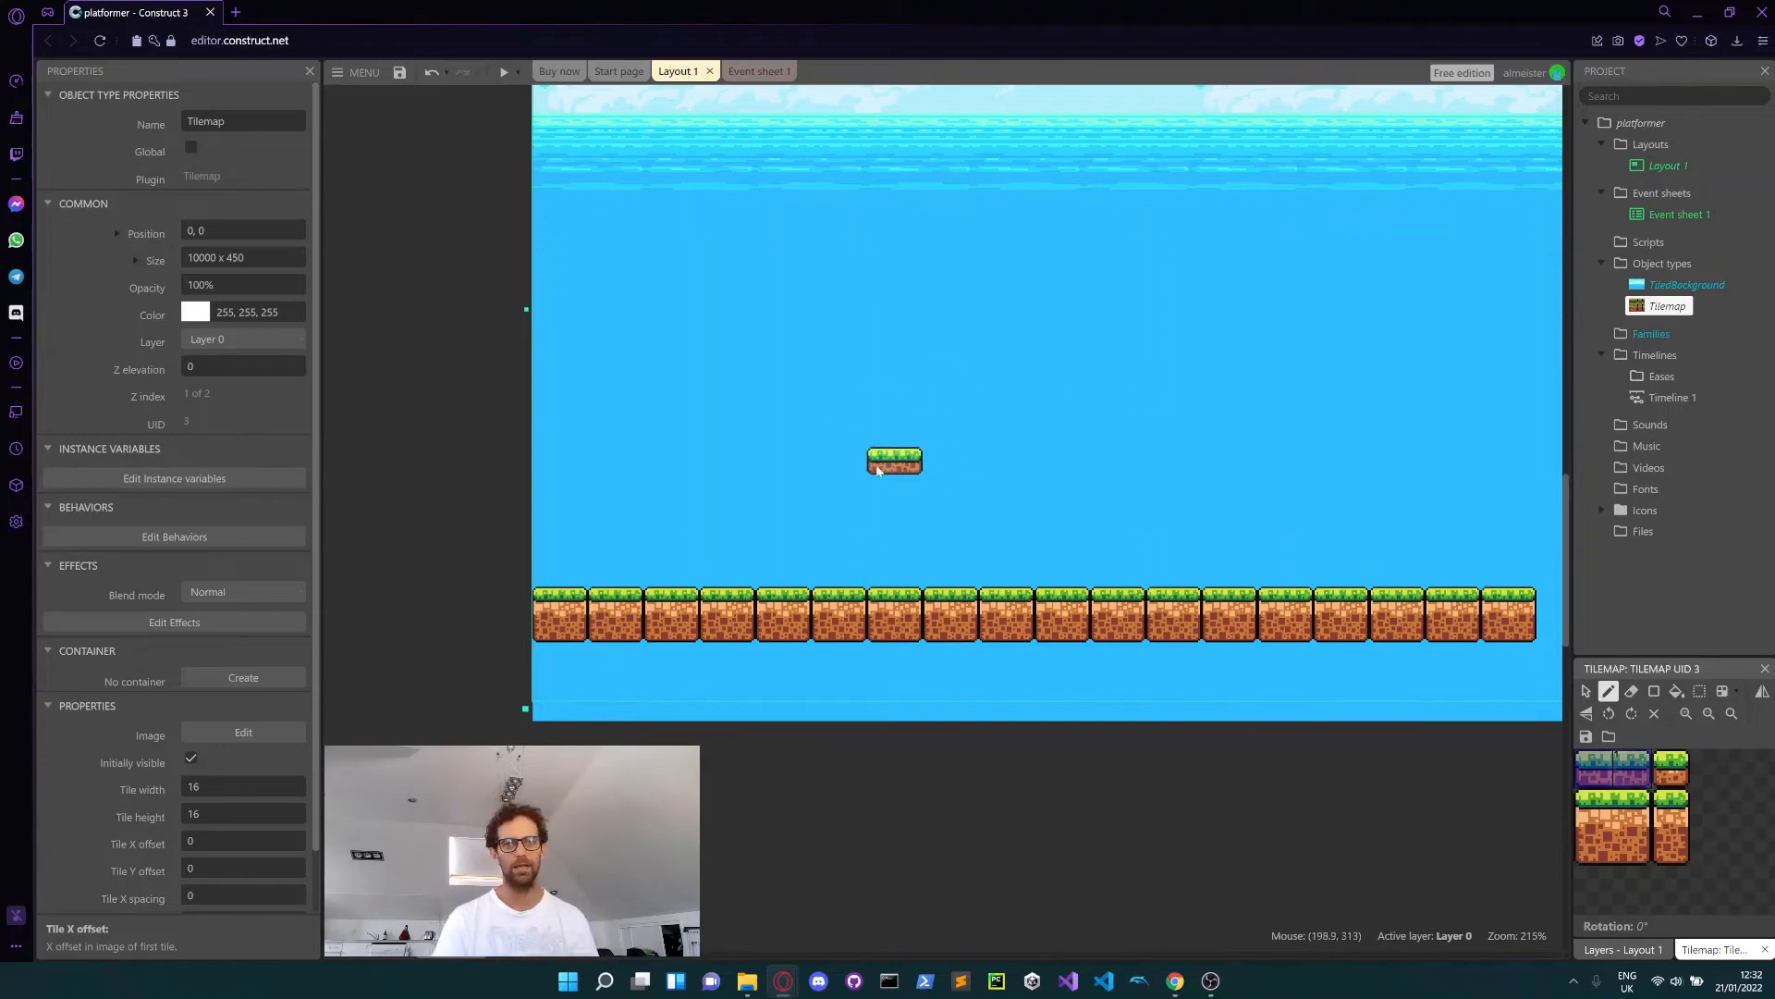
{"action": "left_click", "coordinate": [870, 493]}
{"action": "left_click", "coordinate": [1006, 377]}
{"action": "left_click", "coordinate": [1146, 516]}
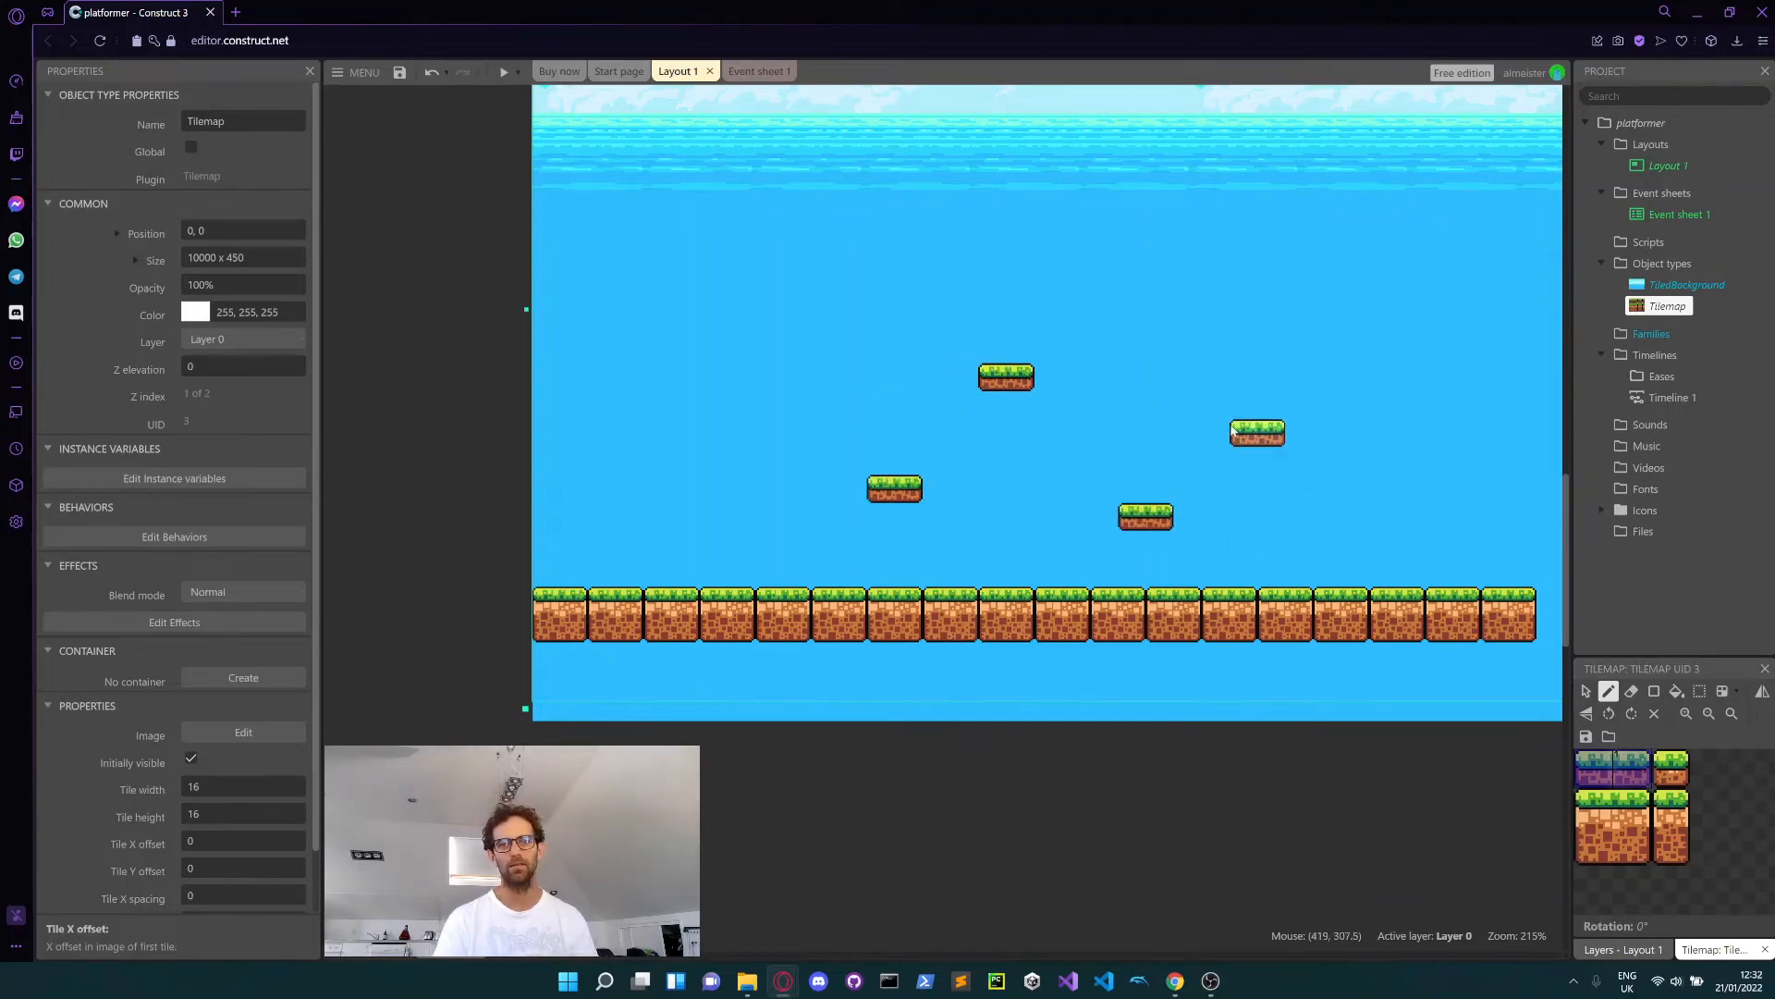
{"action": "left_click", "coordinate": [1225, 417]}
{"action": "scroll", "coordinate": [1342, 522], "scroll_direction": "right", "scroll_amount": 1}
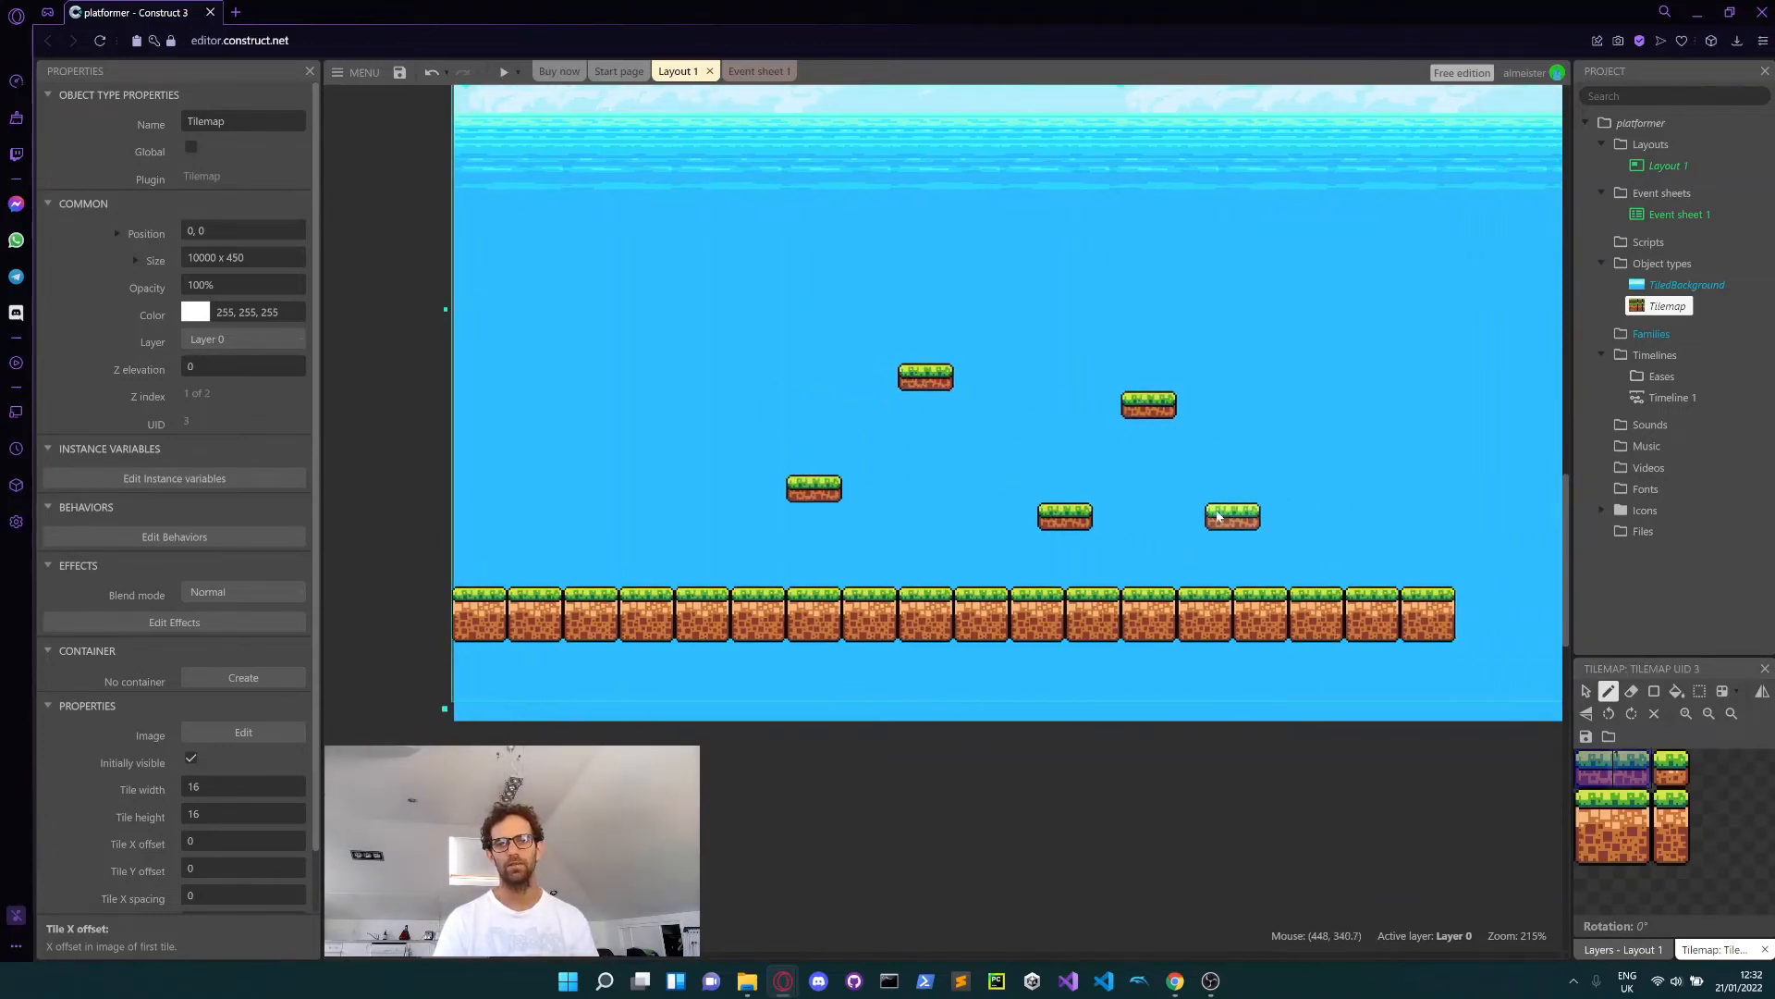
{"action": "key", "text": "Escape"}
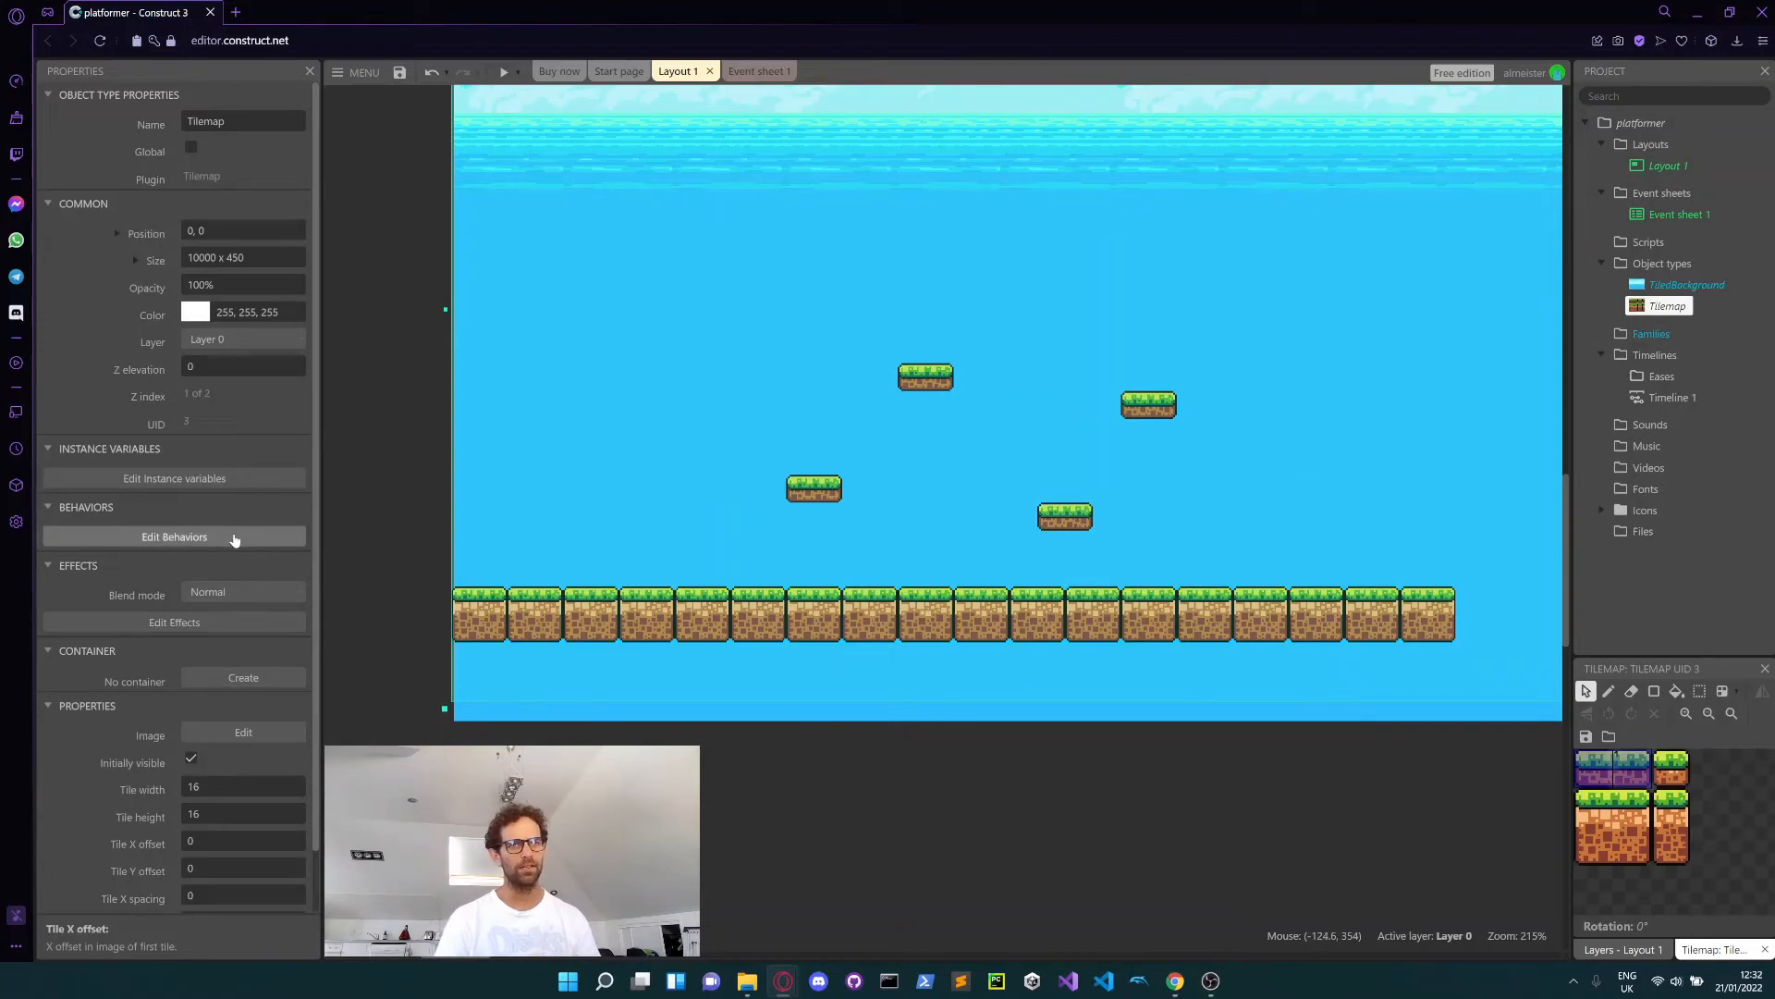
- Add the Jump-thru behavior to the tilemap and close its behaviors dialog
{"action": "left_click", "coordinate": [233, 539]}
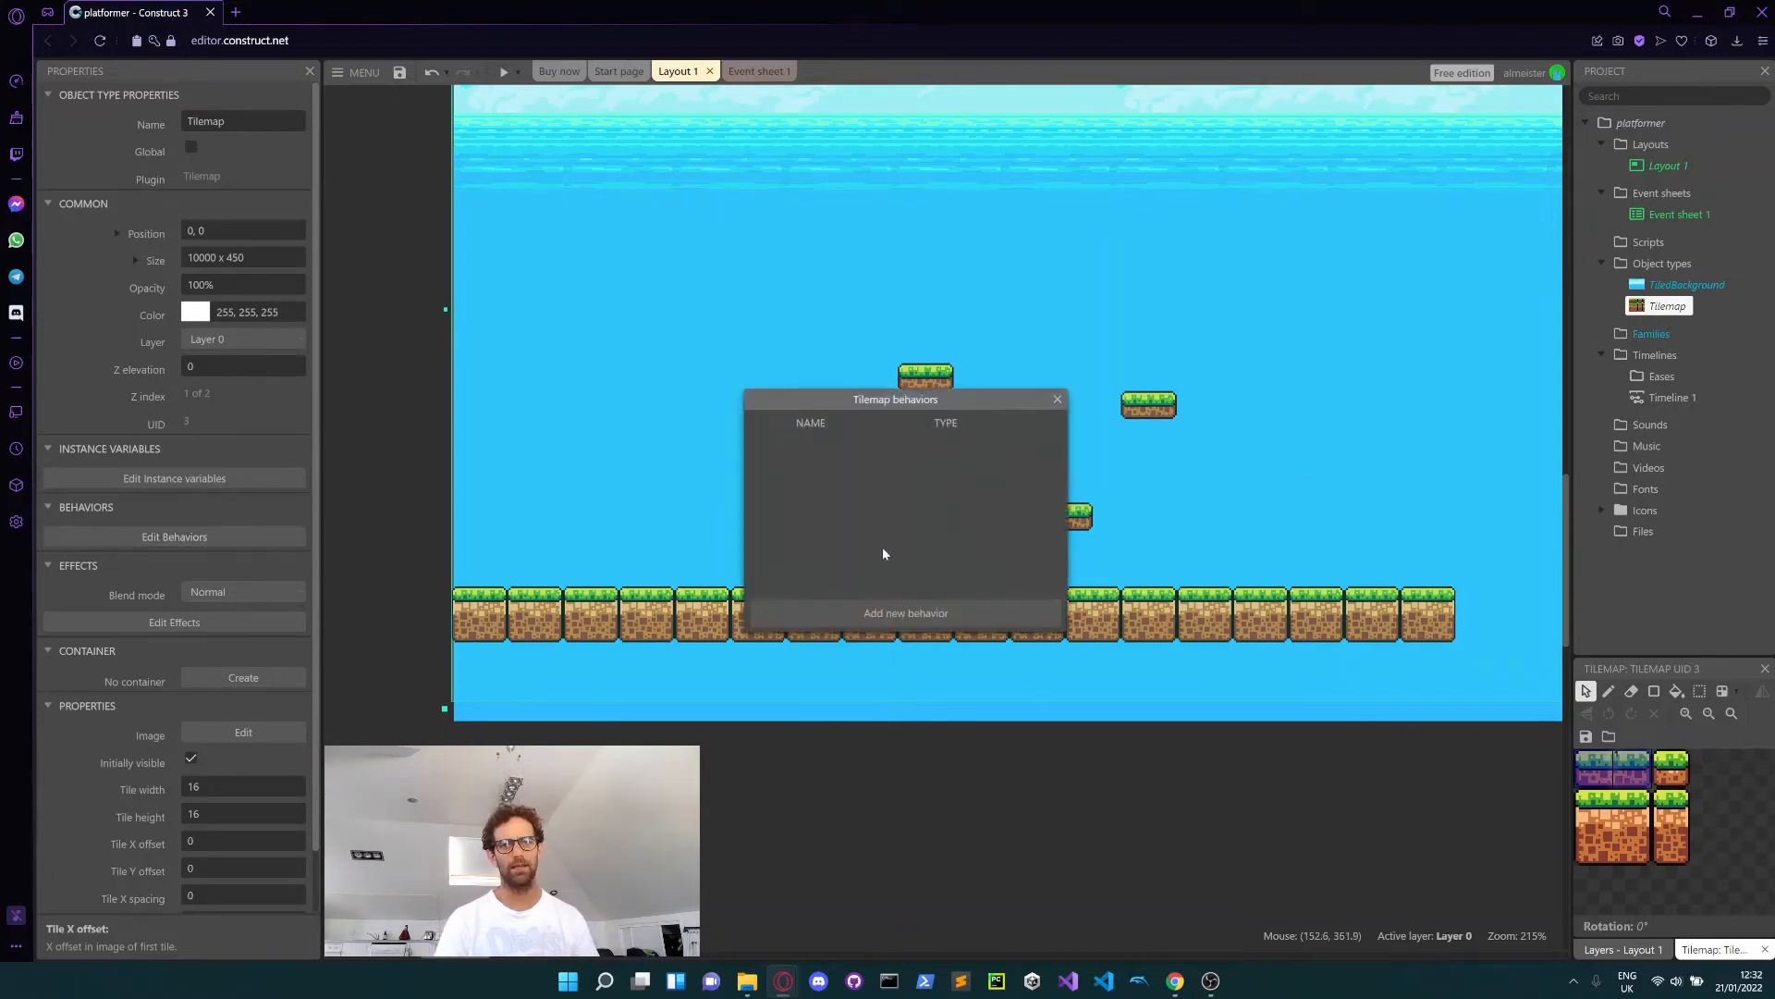
{"action": "left_click", "coordinate": [943, 615]}
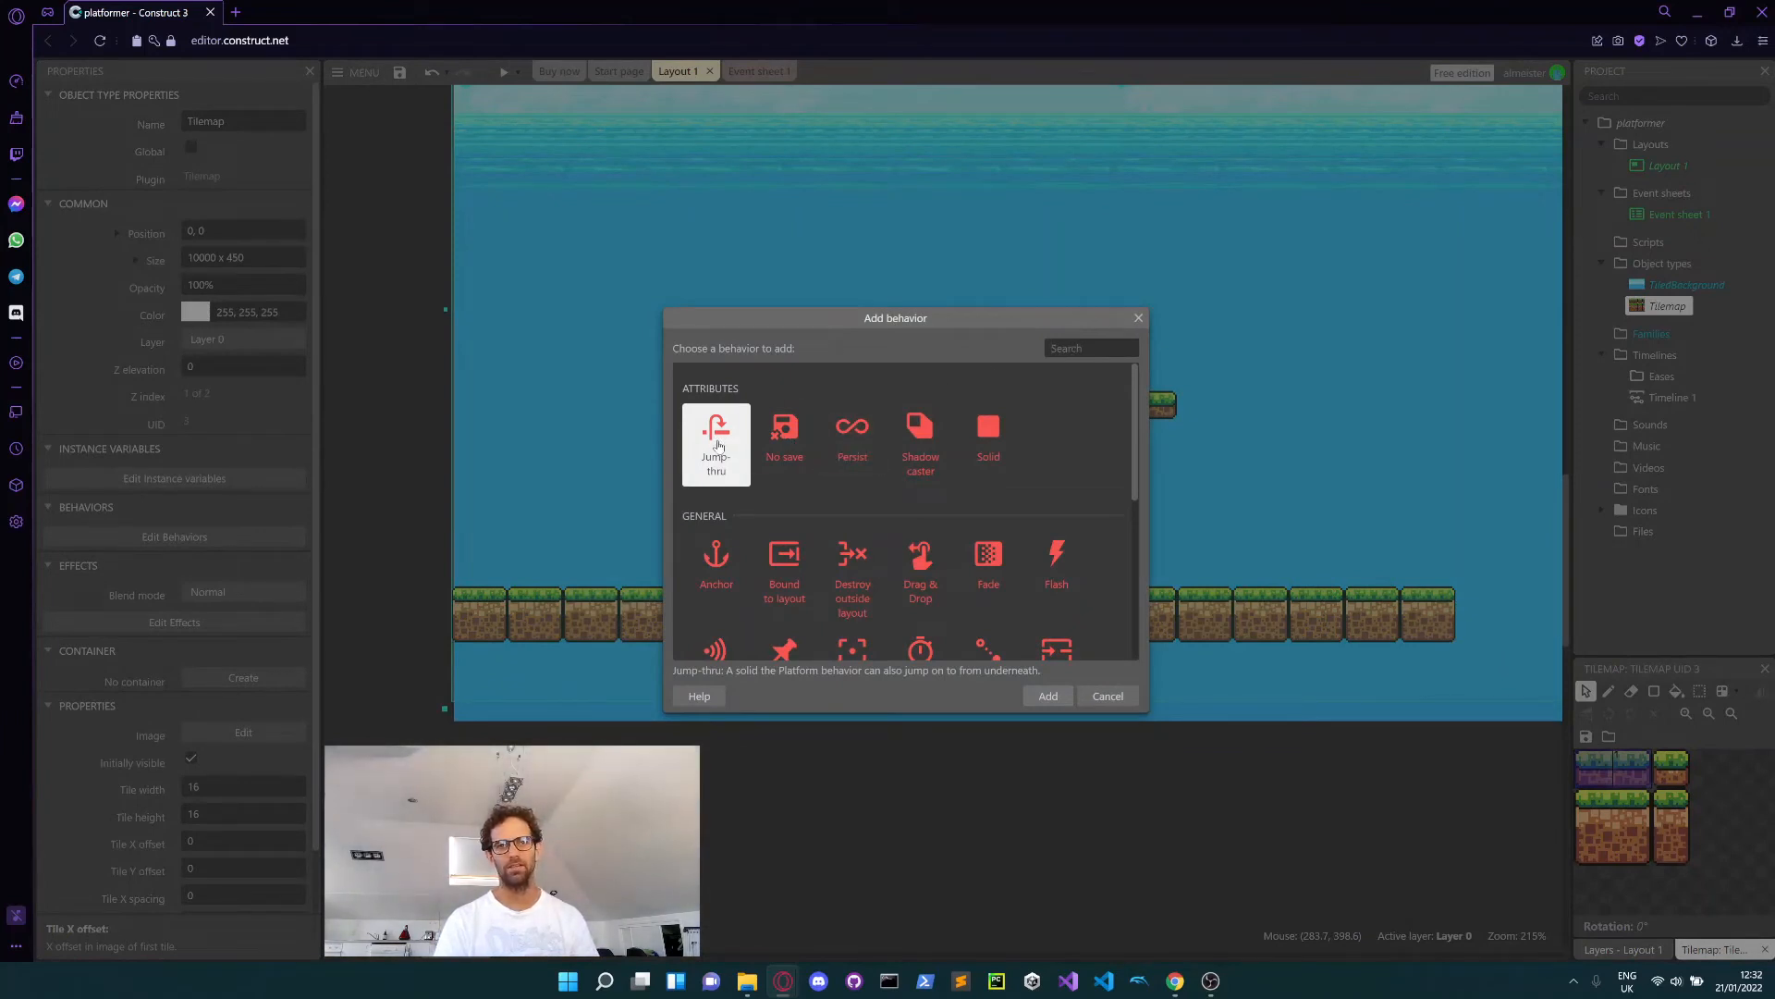
{"action": "left_click", "coordinate": [998, 446]}
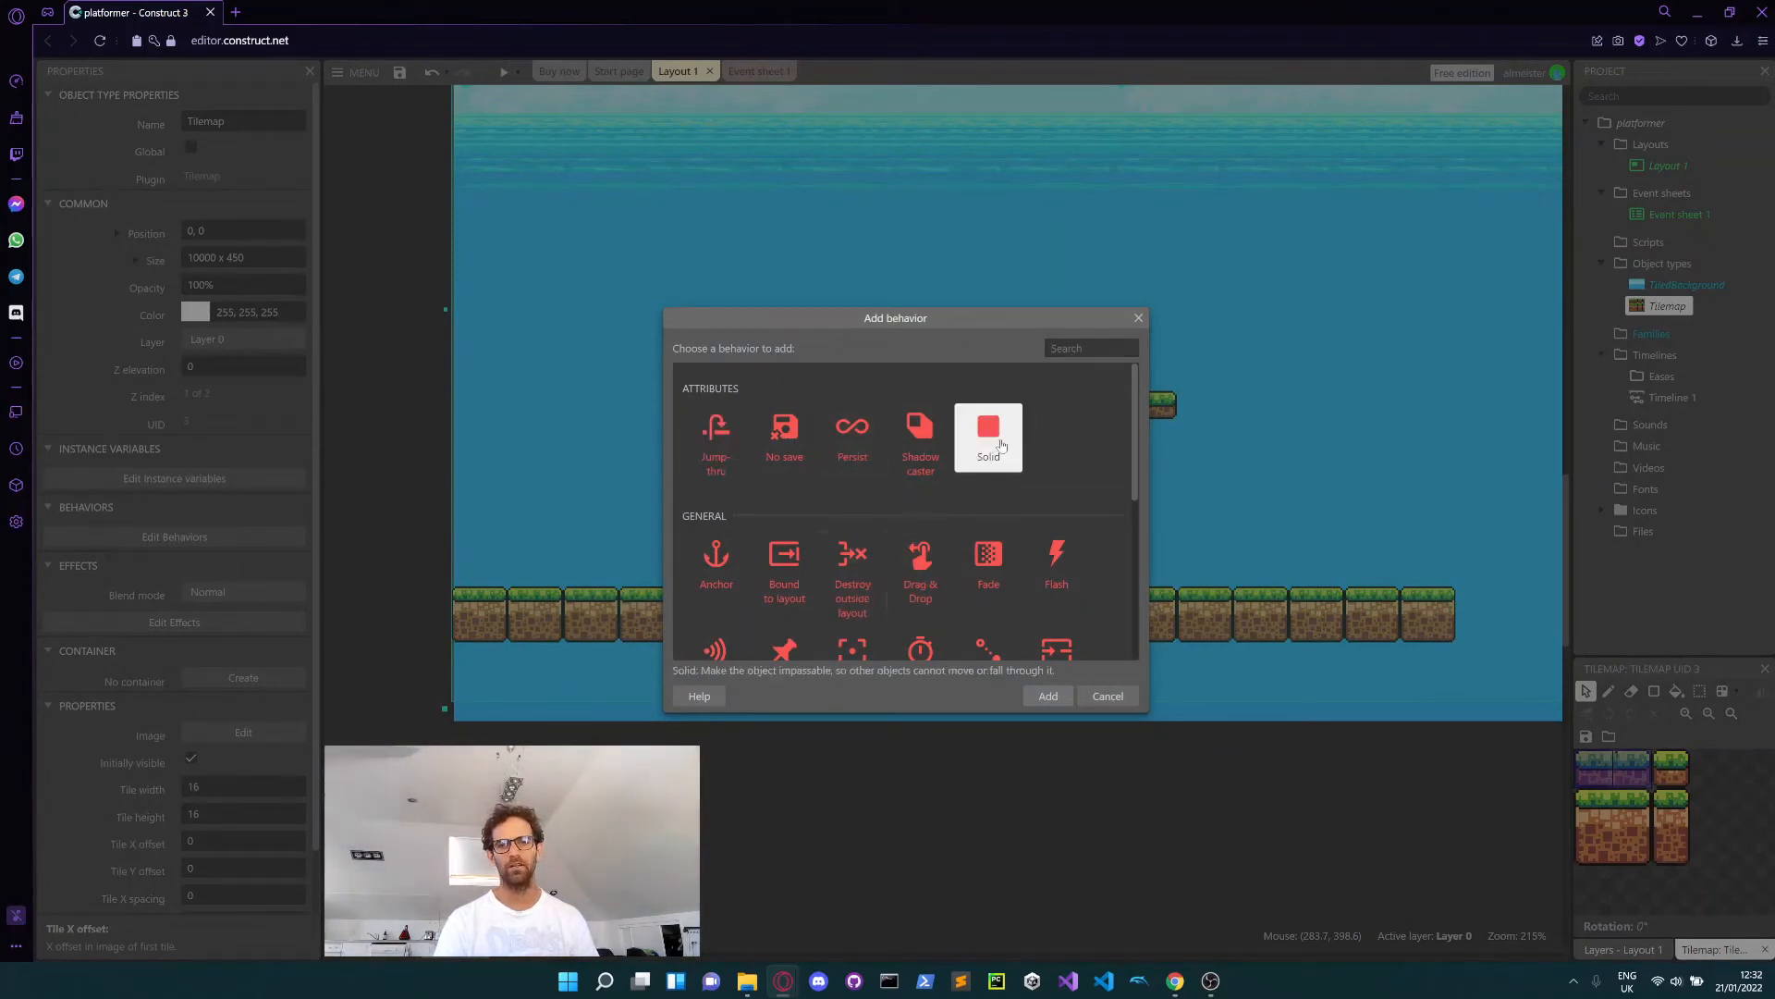
{"action": "left_click", "coordinate": [731, 448]}
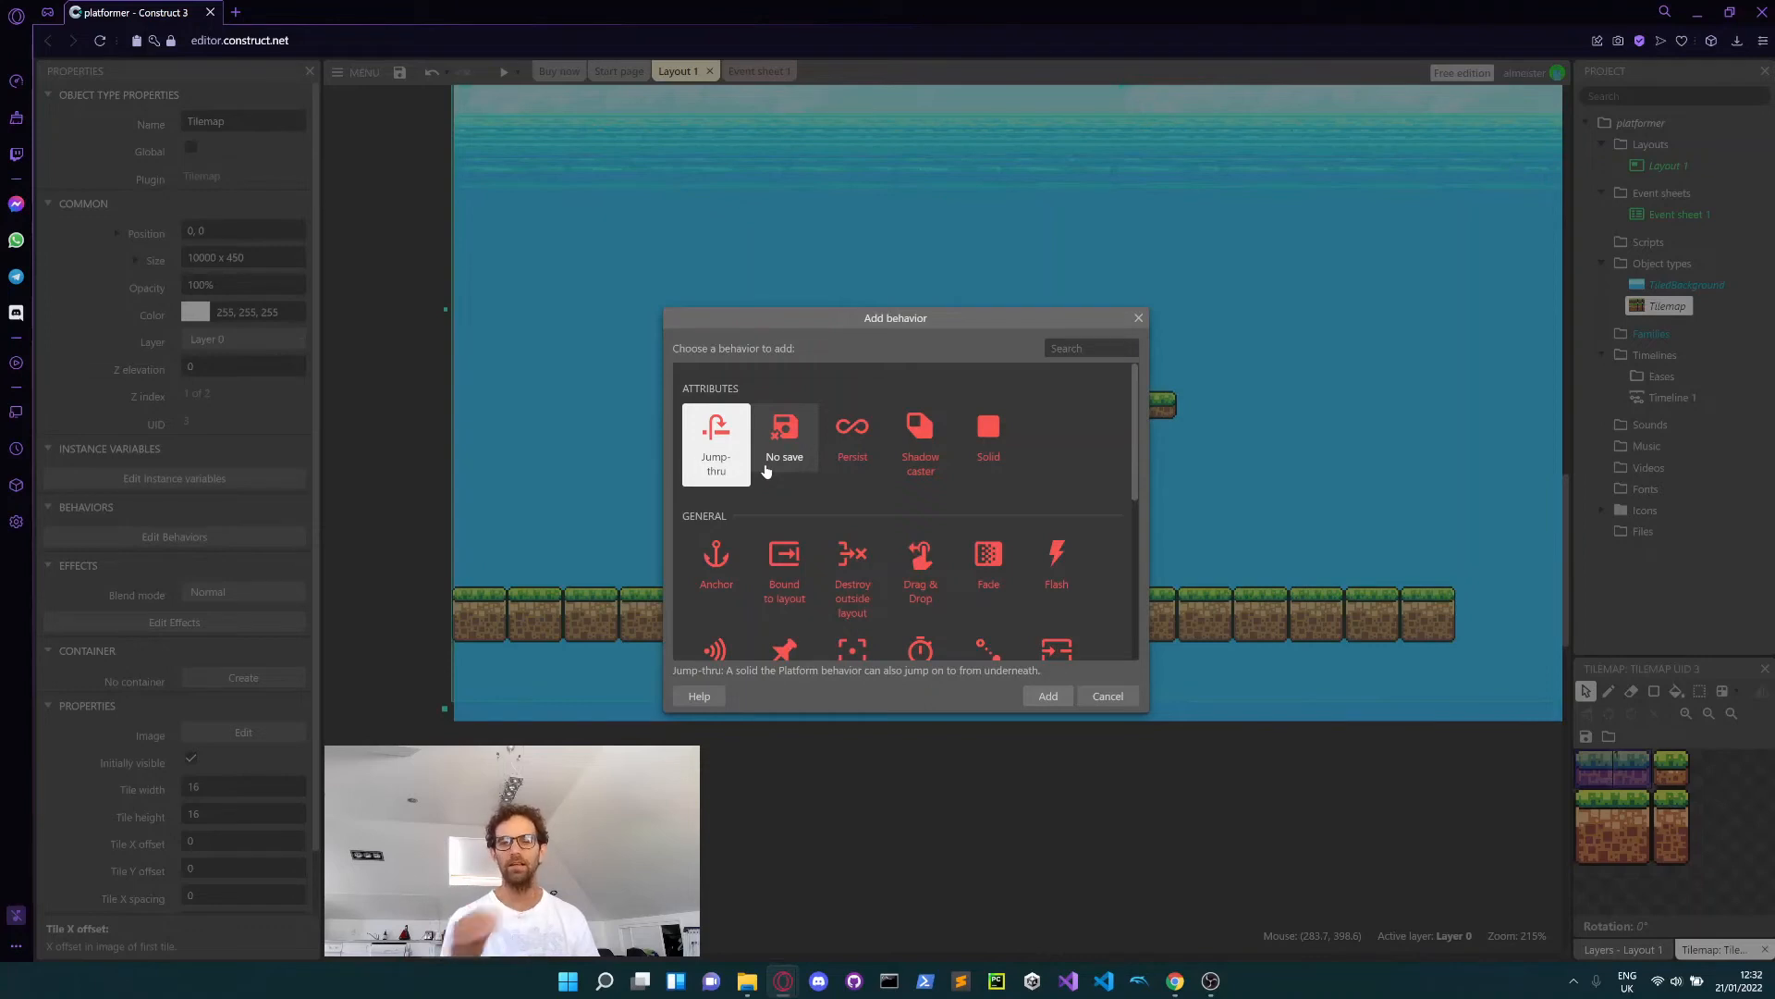
{"action": "left_click", "coordinate": [1008, 448]}
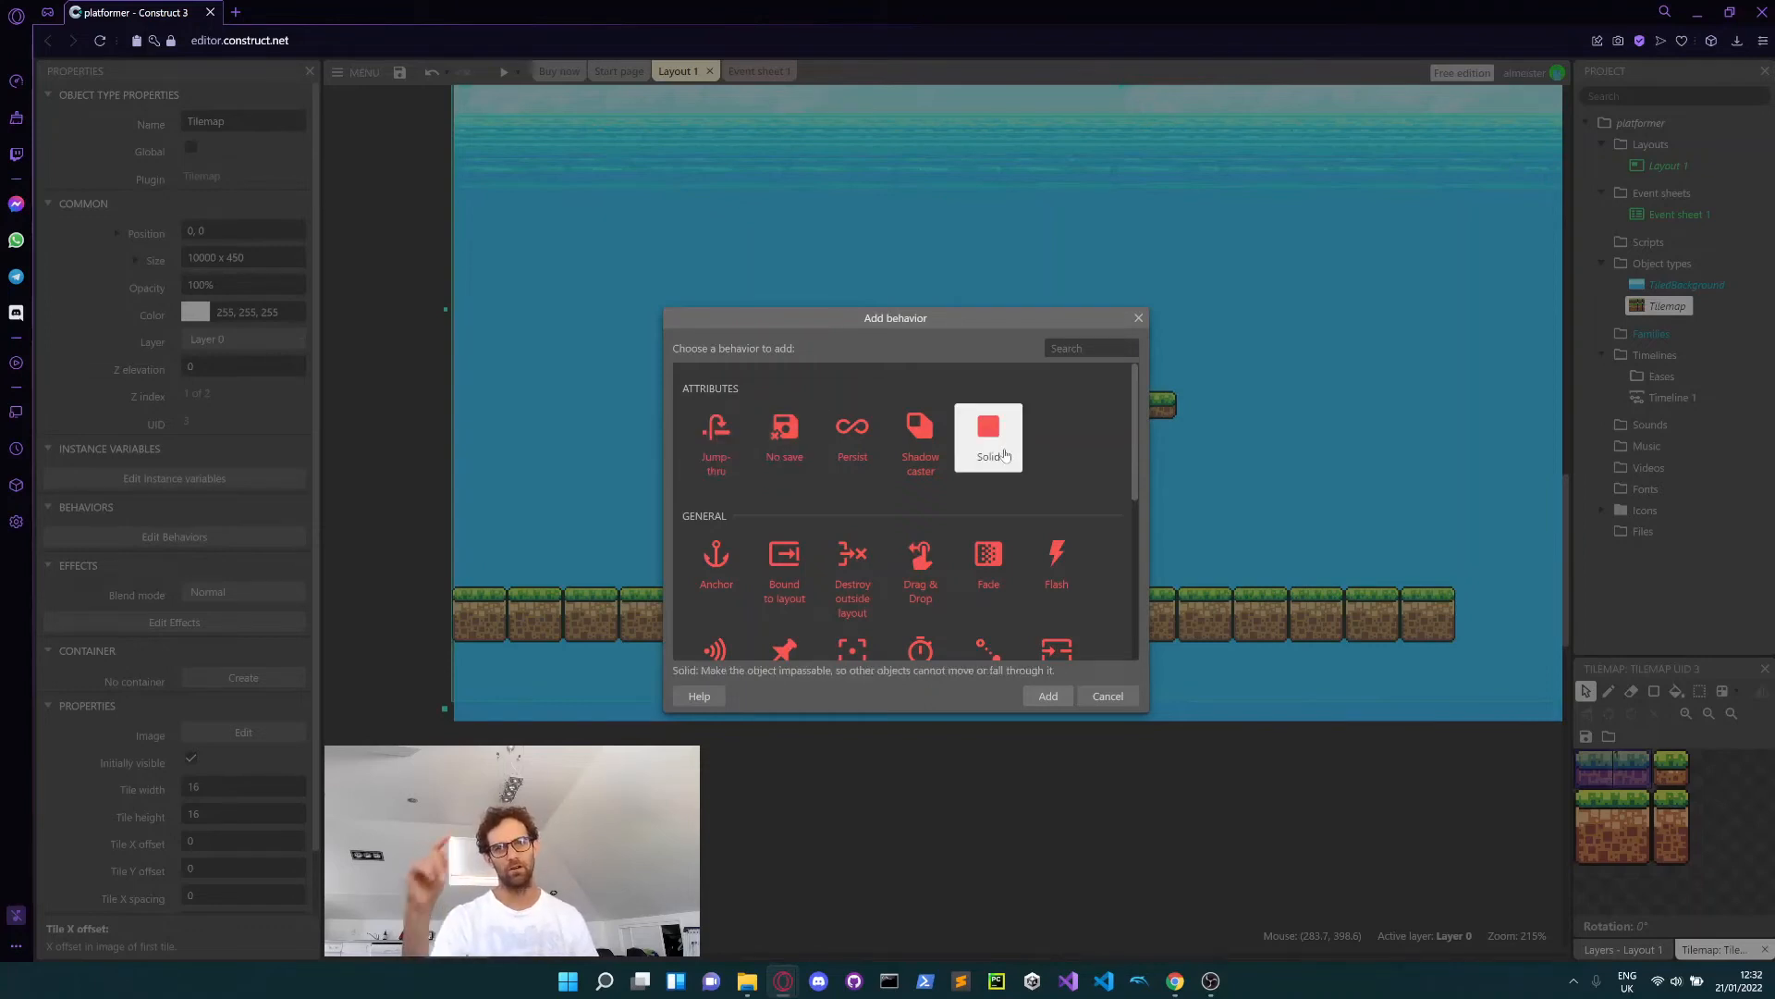
{"action": "left_click", "coordinate": [730, 458]}
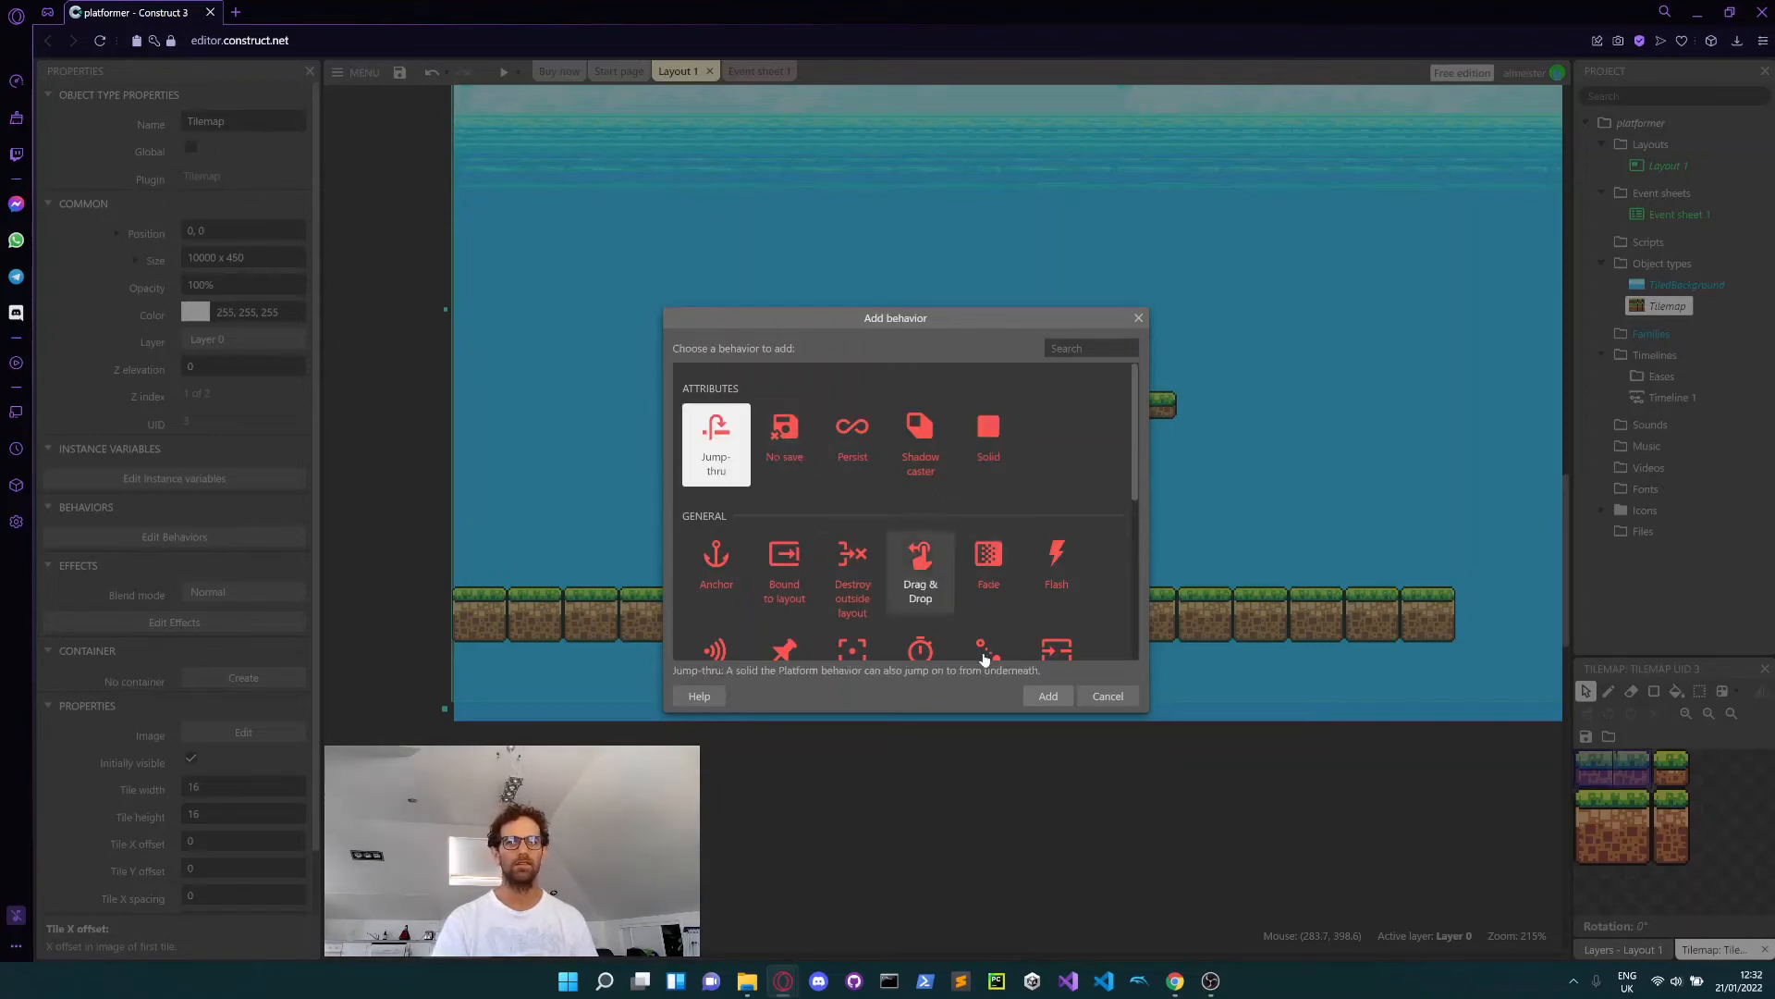
{"action": "left_click", "coordinate": [1045, 695]}
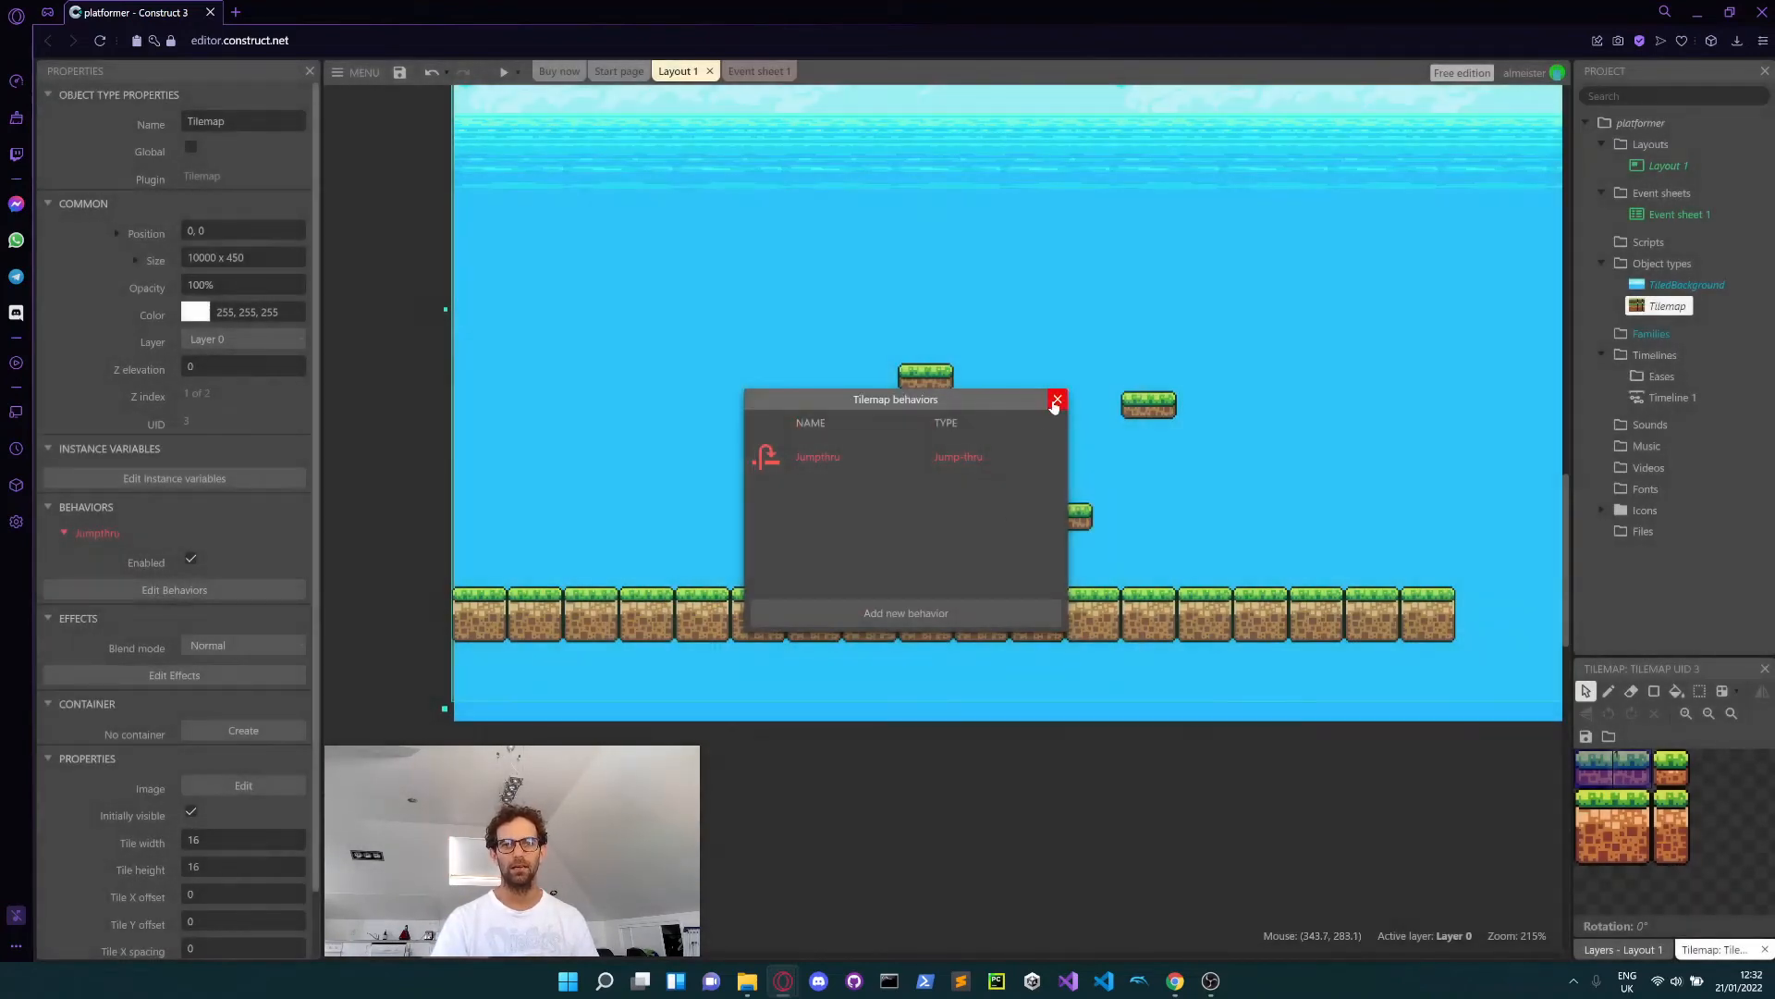
{"action": "left_click", "coordinate": [1056, 400]}
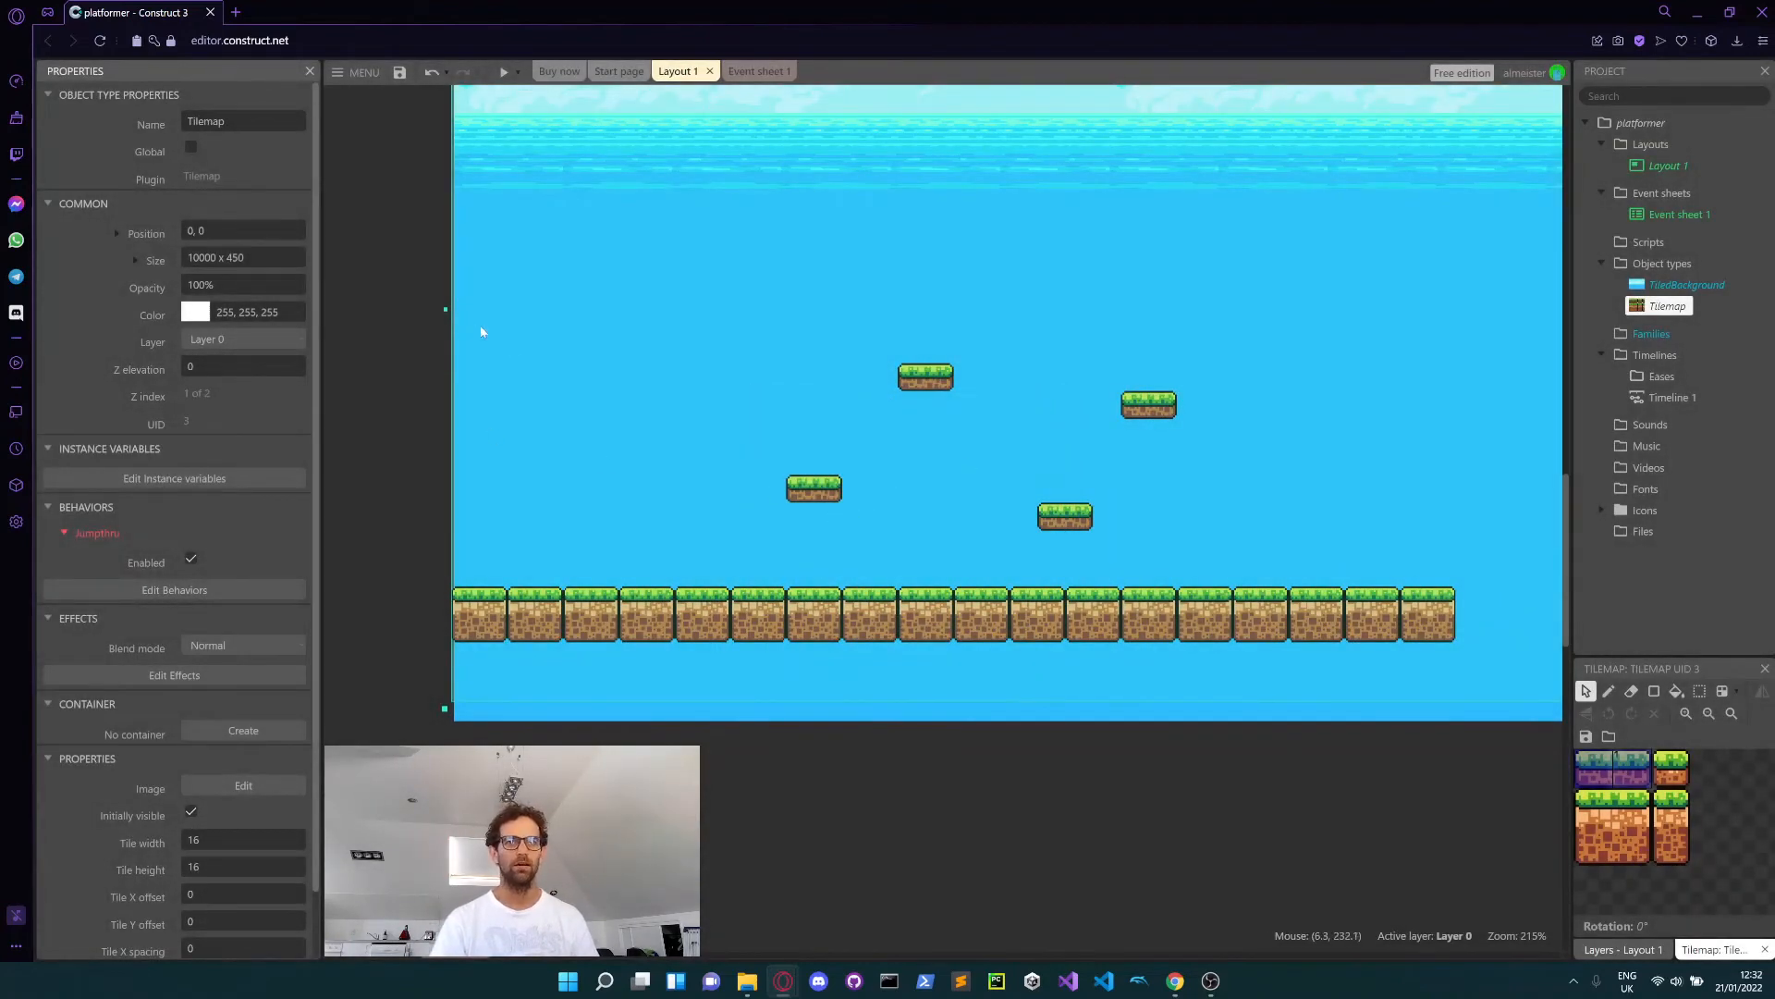
- Insert a new Sprite object into the layout, in the open area to the left of the floating platforms
{"action": "scroll", "coordinate": [751, 515], "scroll_direction": "up", "scroll_amount": 3}
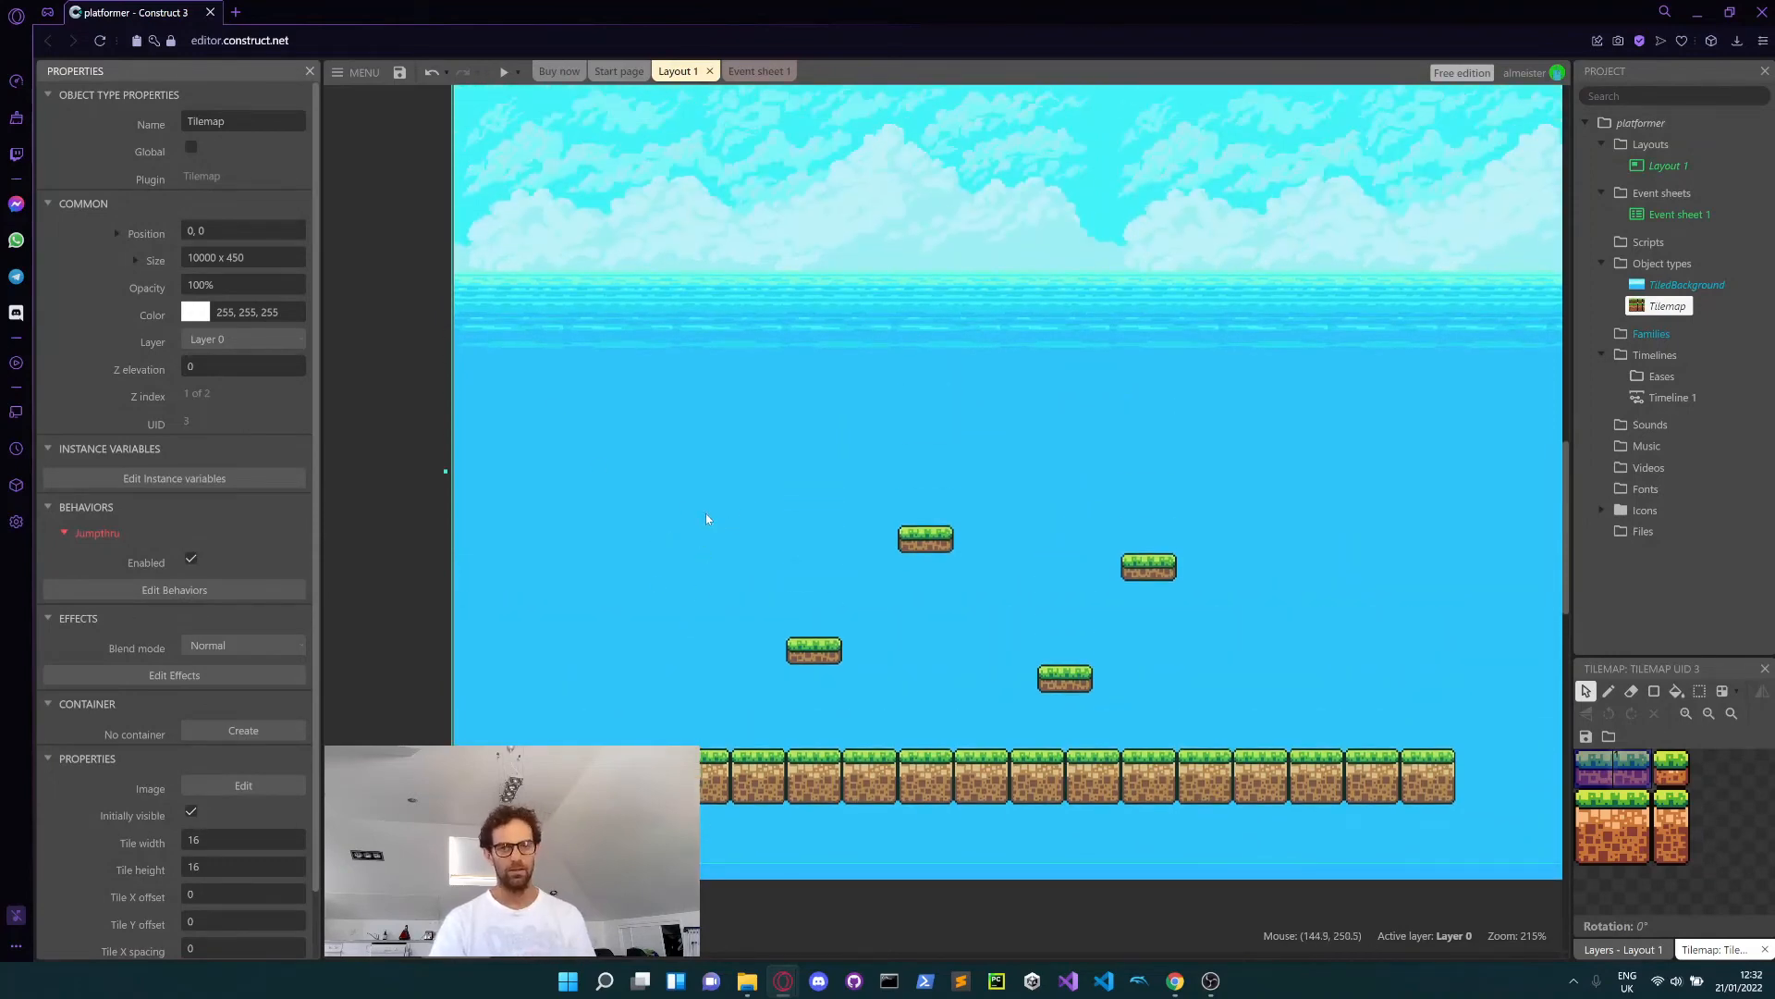
{"action": "right_click", "coordinate": [706, 519]}
{"action": "left_click", "coordinate": [797, 560]}
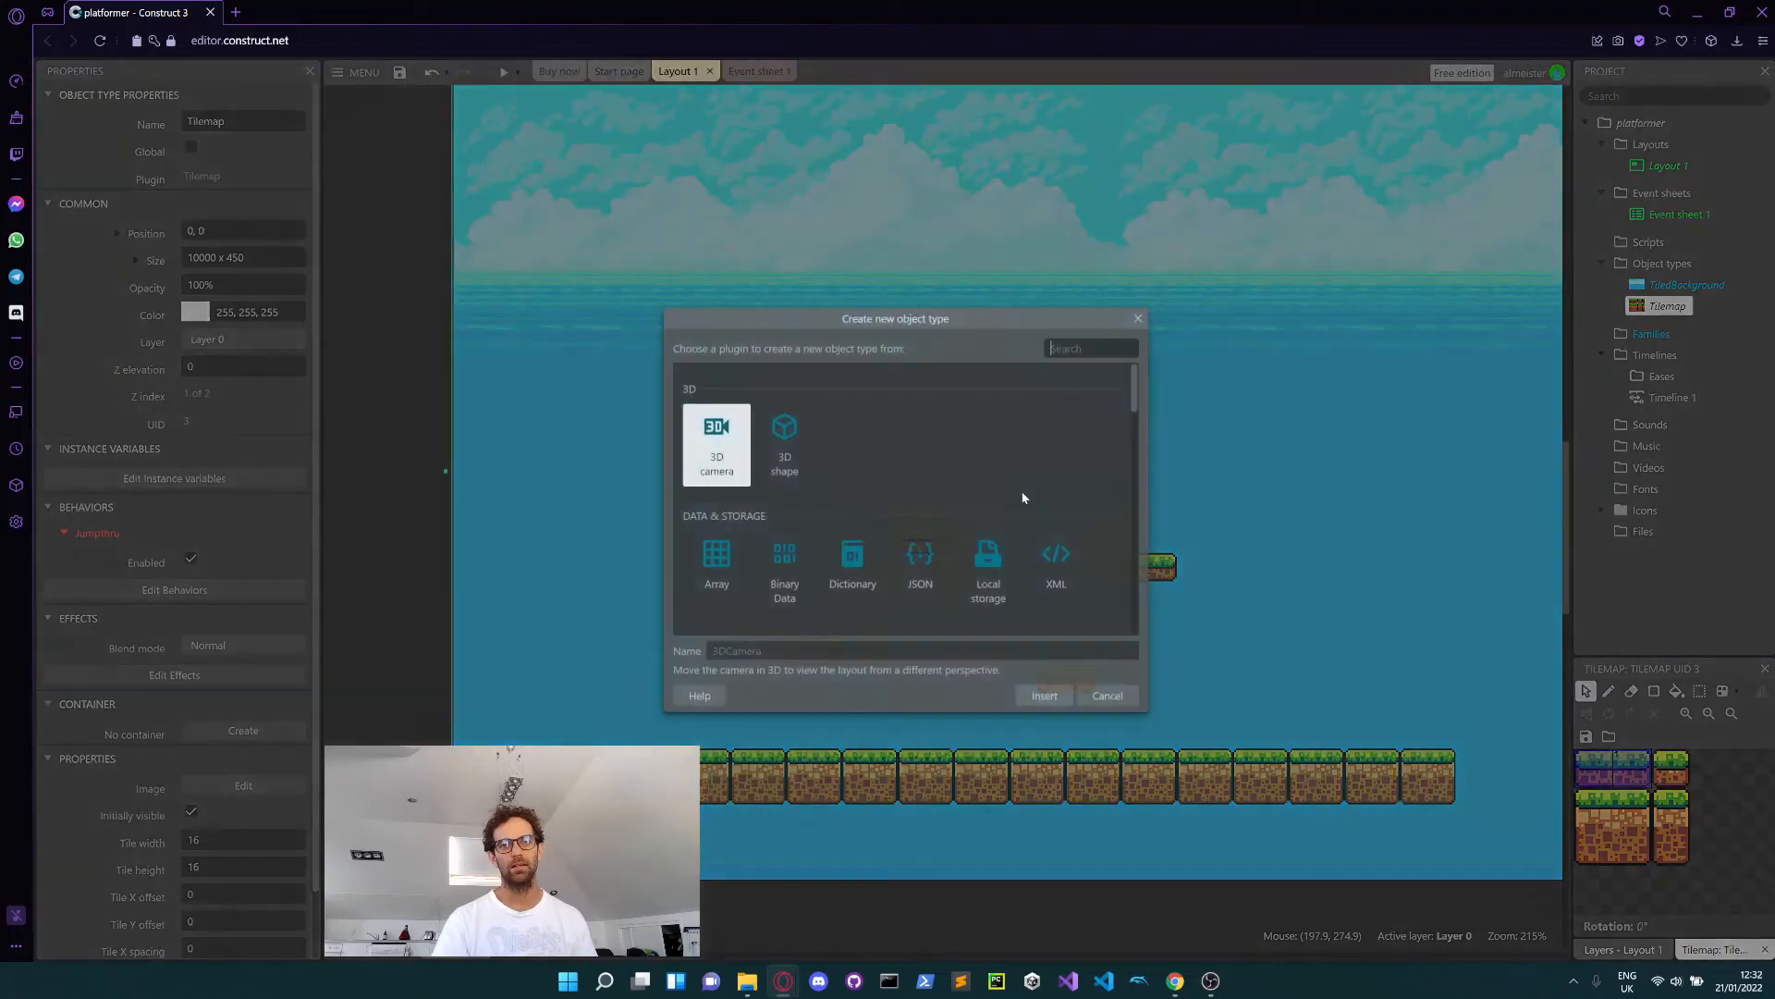
{"action": "type", "text": "sprite"}
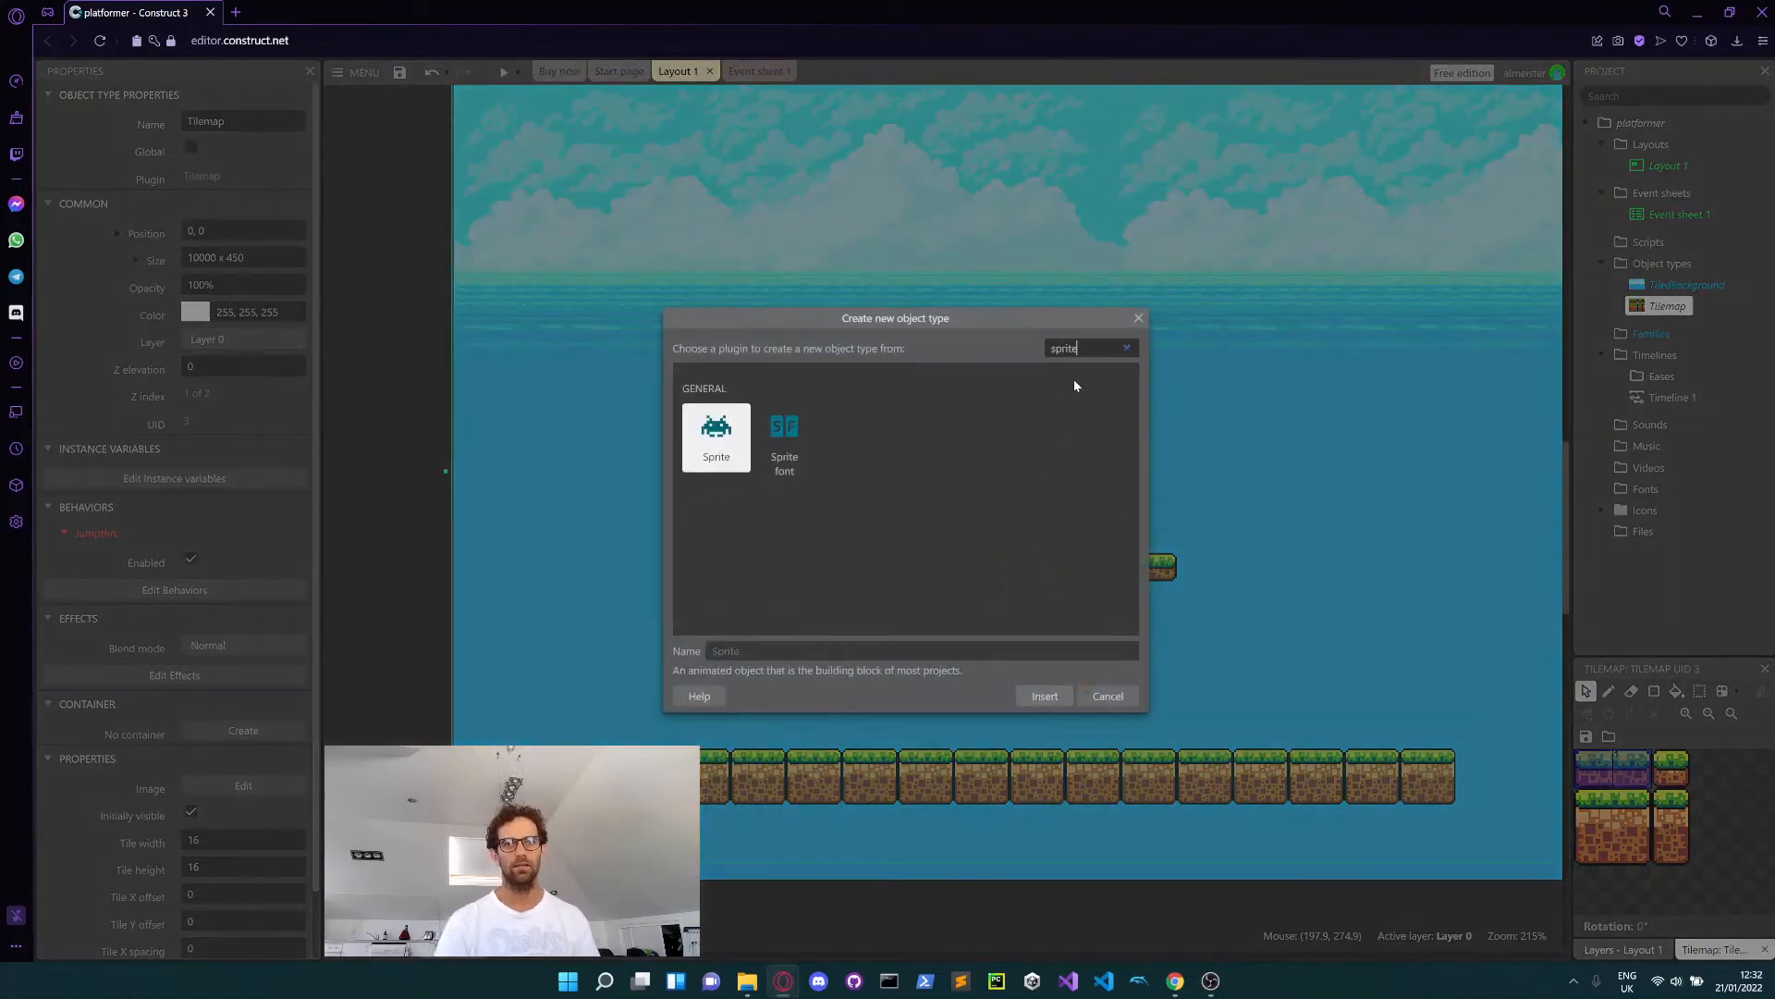
{"action": "double_click", "coordinate": [738, 429]}
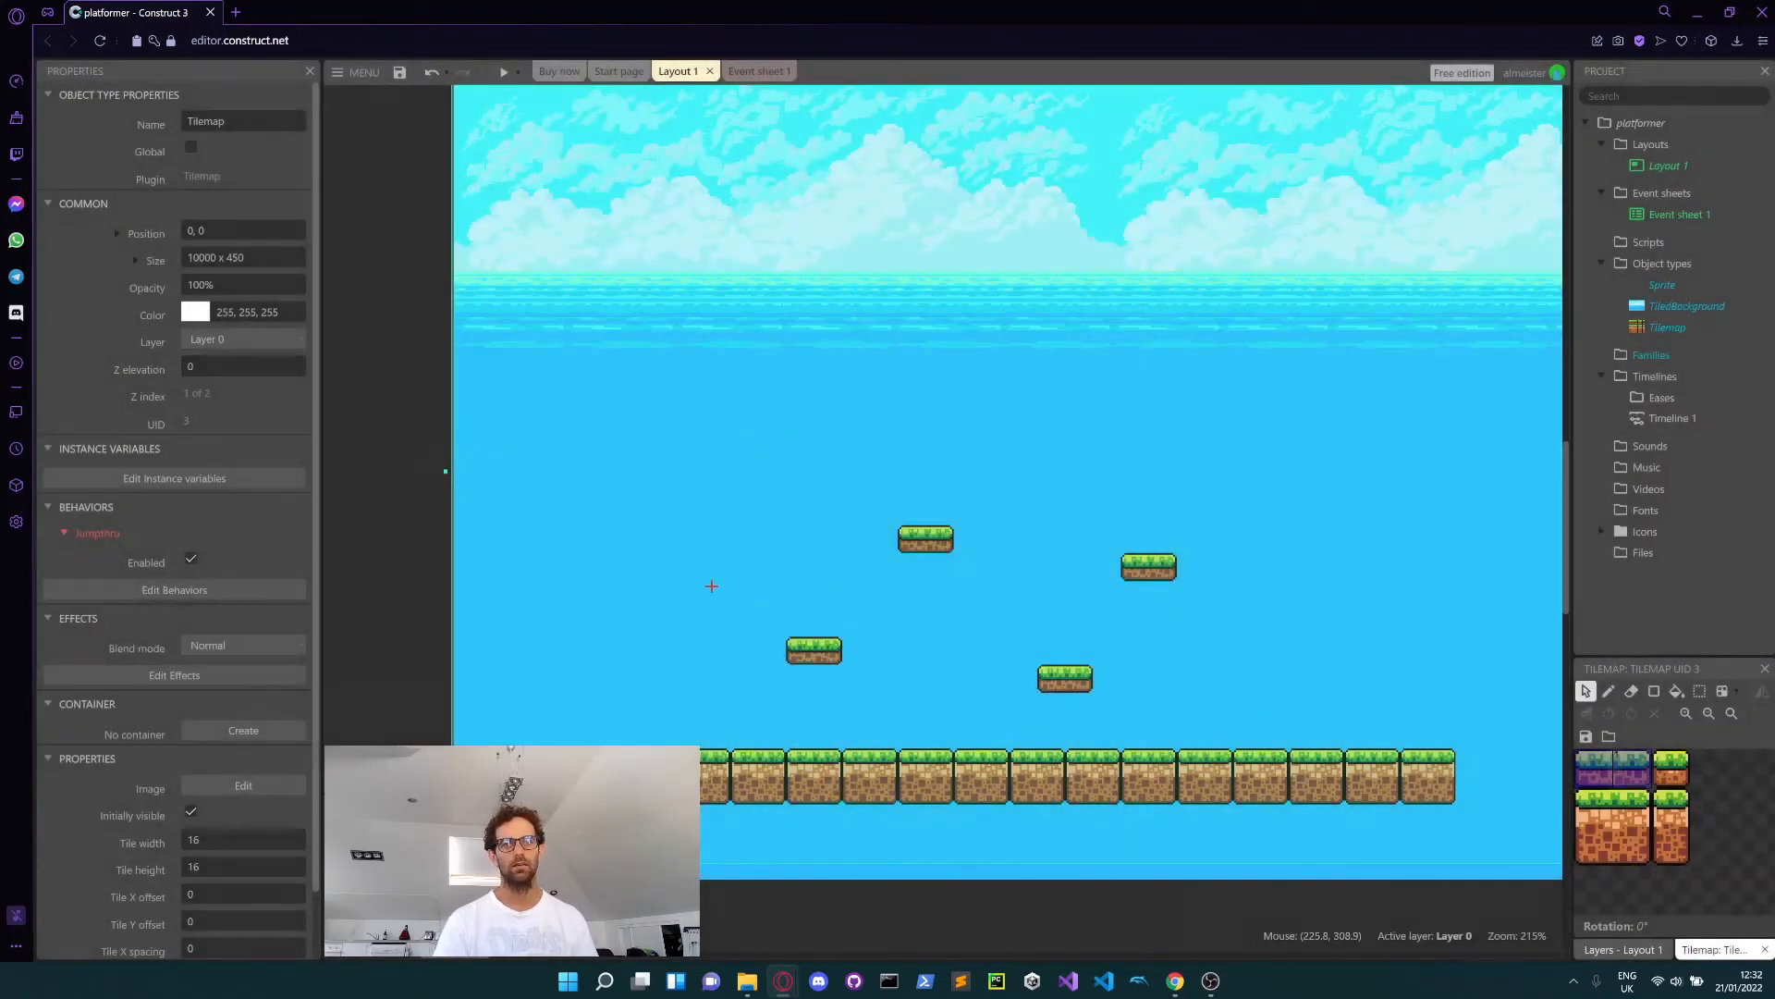
{"action": "left_click", "coordinate": [668, 534]}
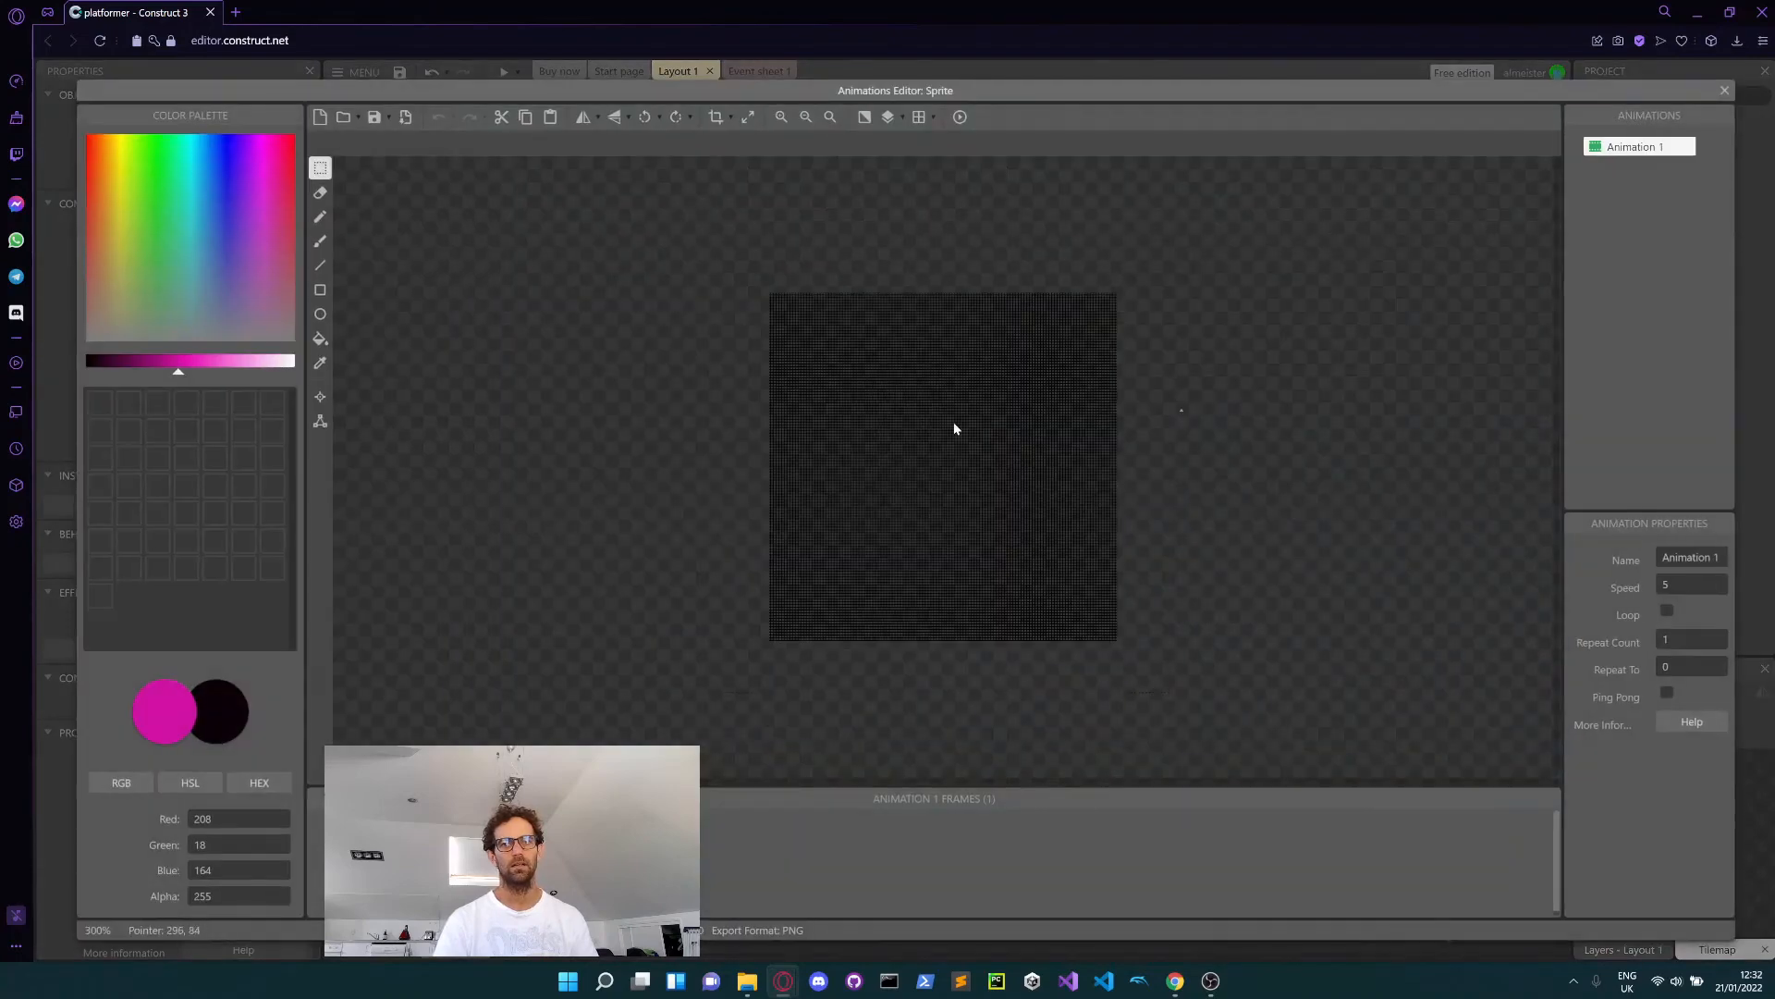
- Load dude-single-frame.png from the sprites/dude folder as the sprite's image and inspect the character up close
{"action": "left_click", "coordinate": [343, 116]}
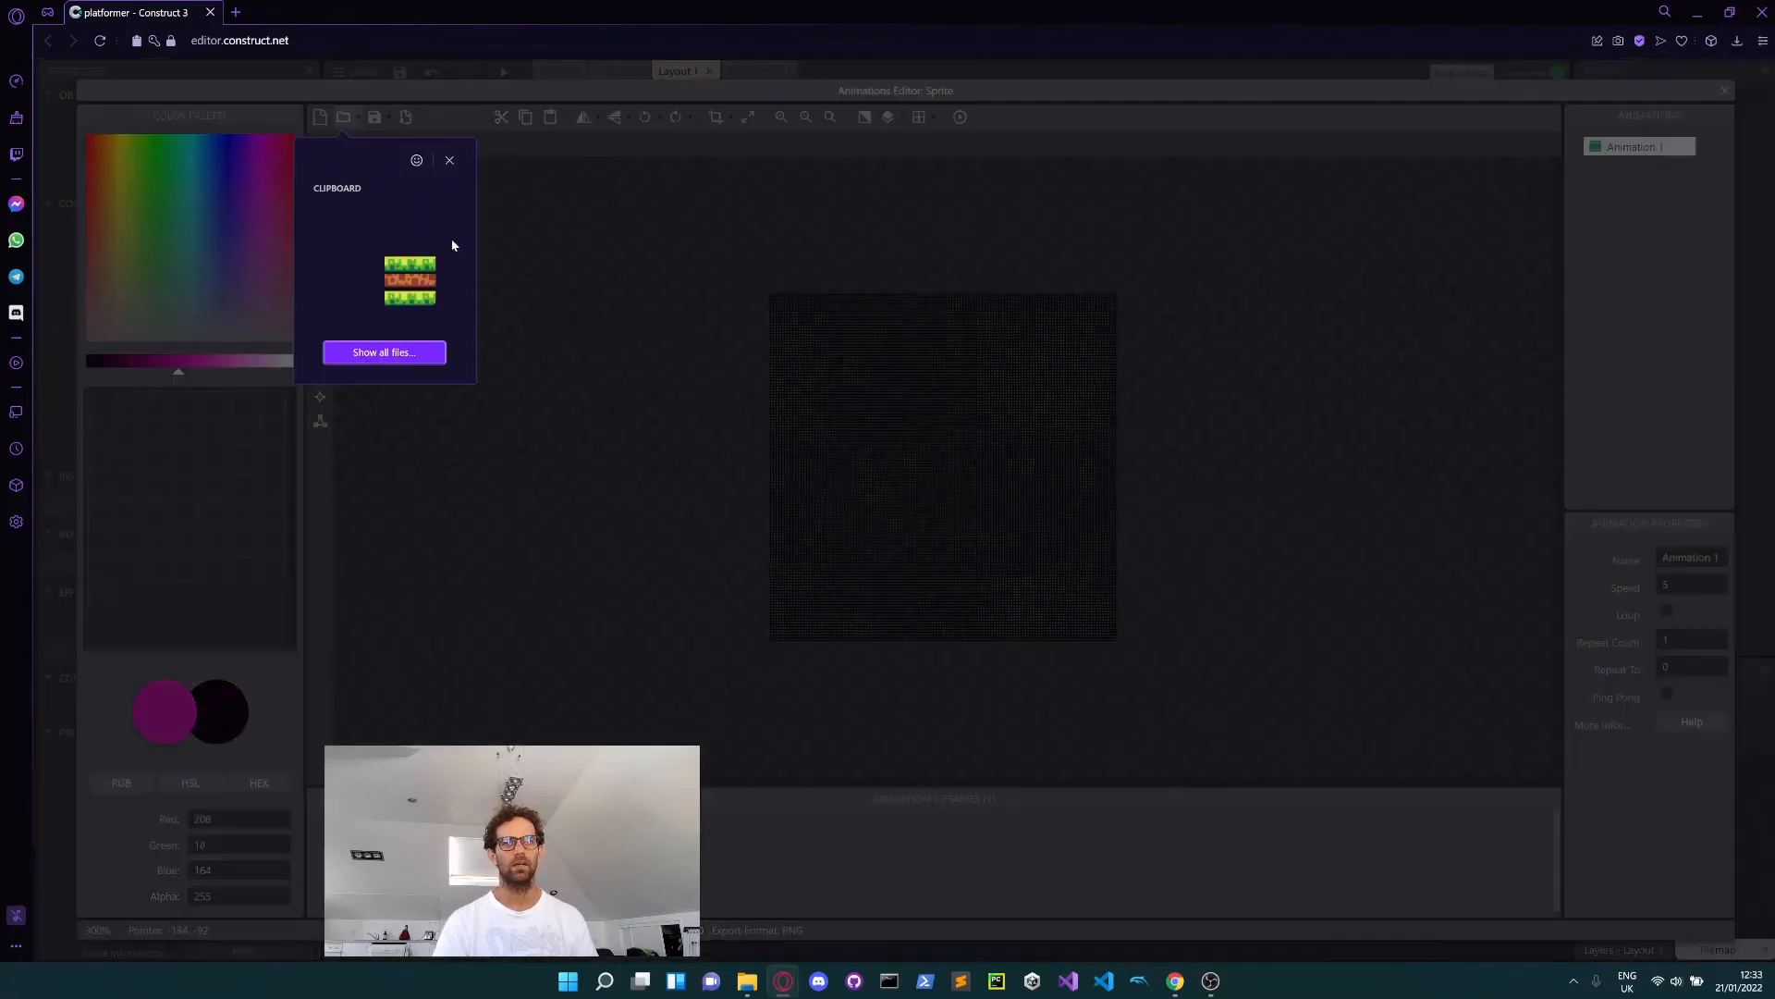
{"action": "left_click", "coordinate": [415, 347]}
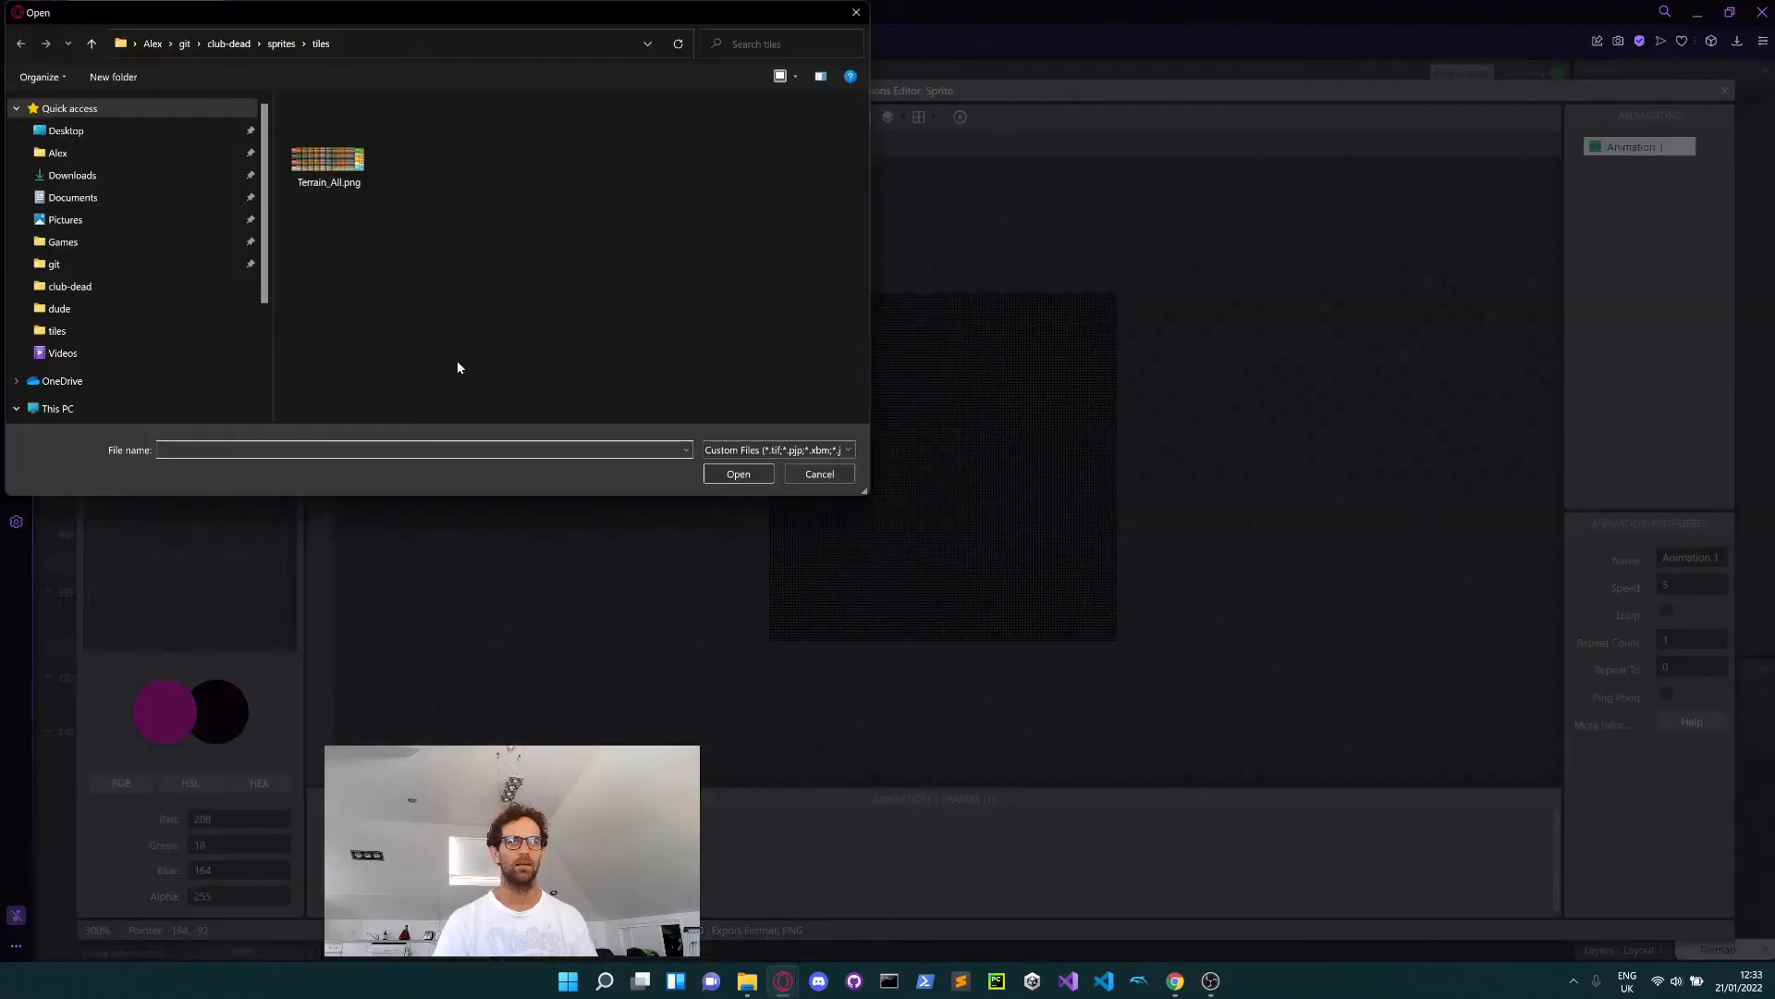
{"action": "left_click", "coordinate": [292, 43]}
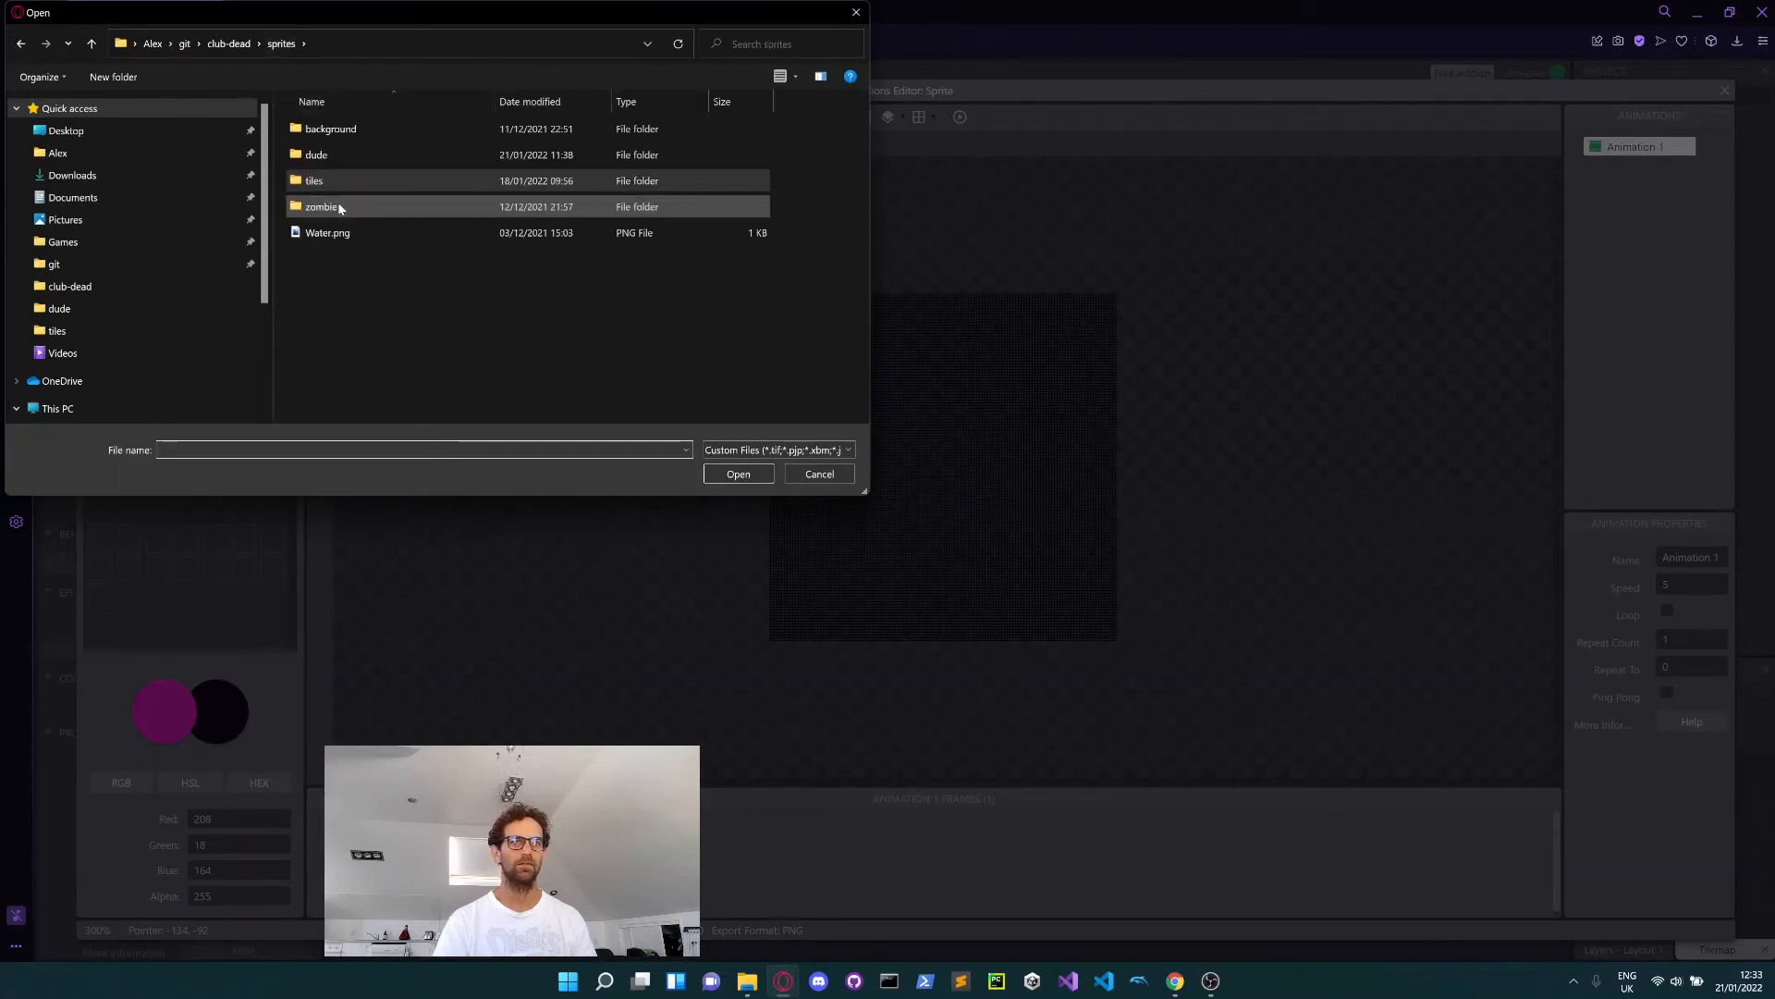
{"action": "double_click", "coordinate": [362, 152]}
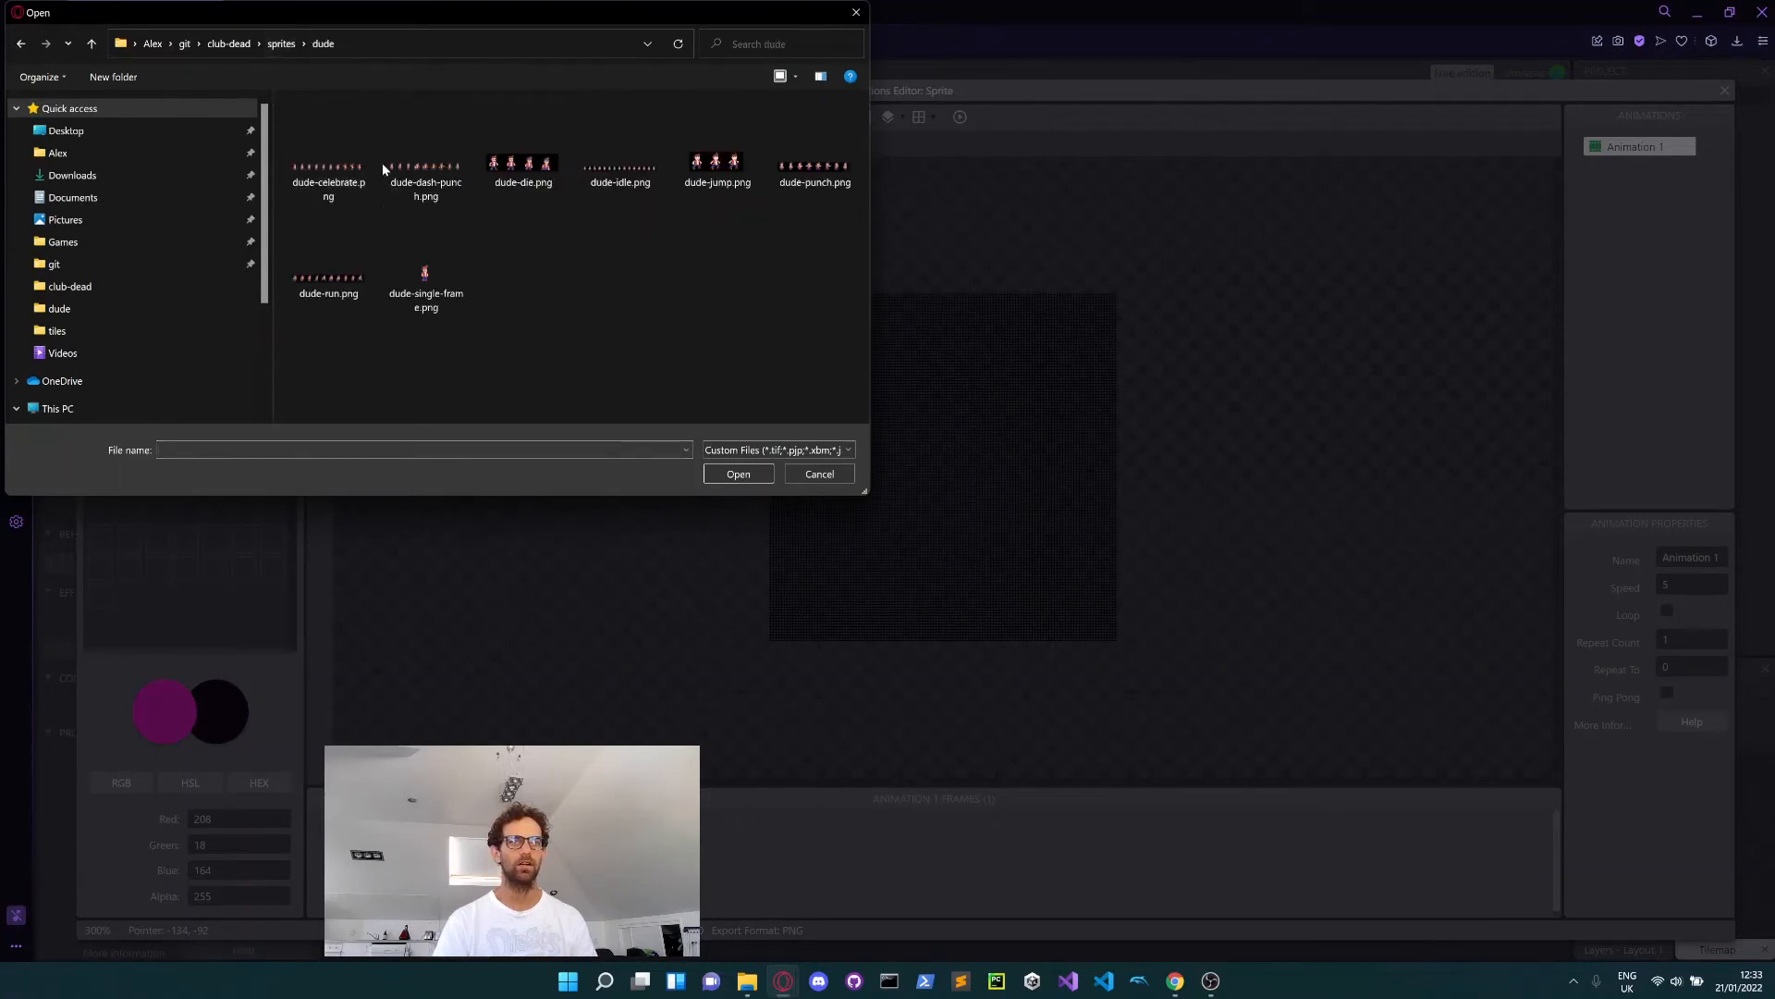
{"action": "left_click", "coordinate": [433, 268]}
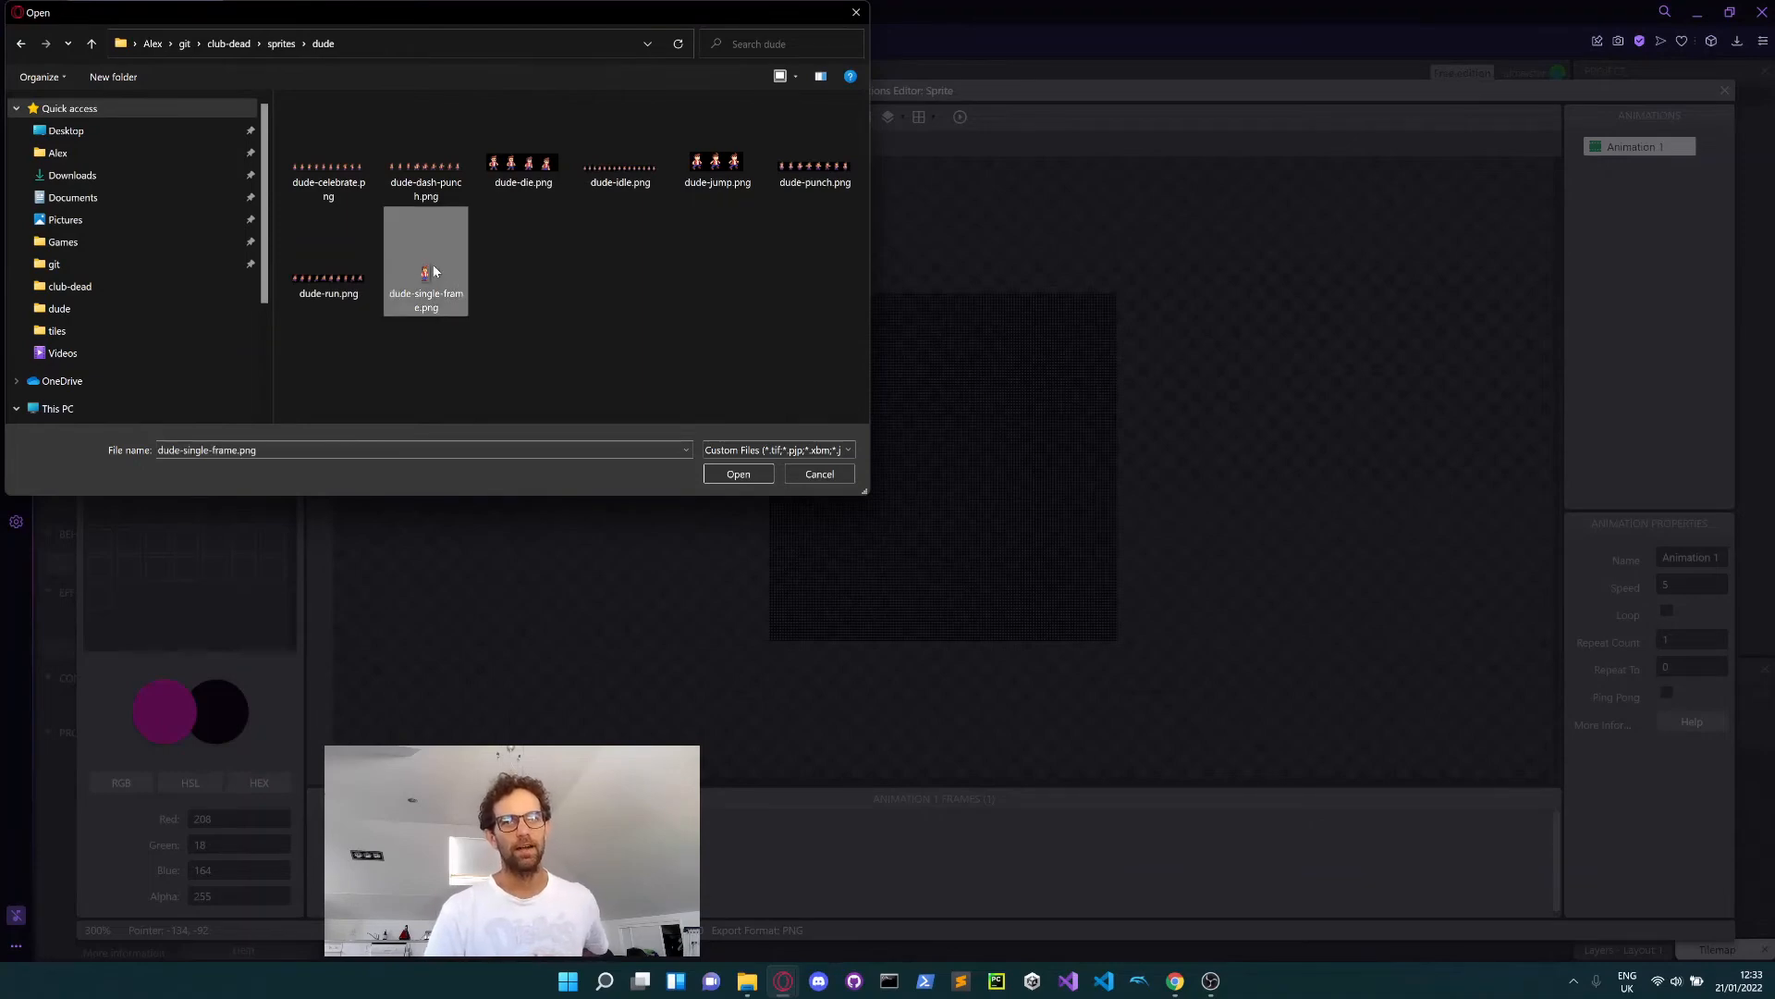
{"action": "double_click", "coordinate": [433, 267]}
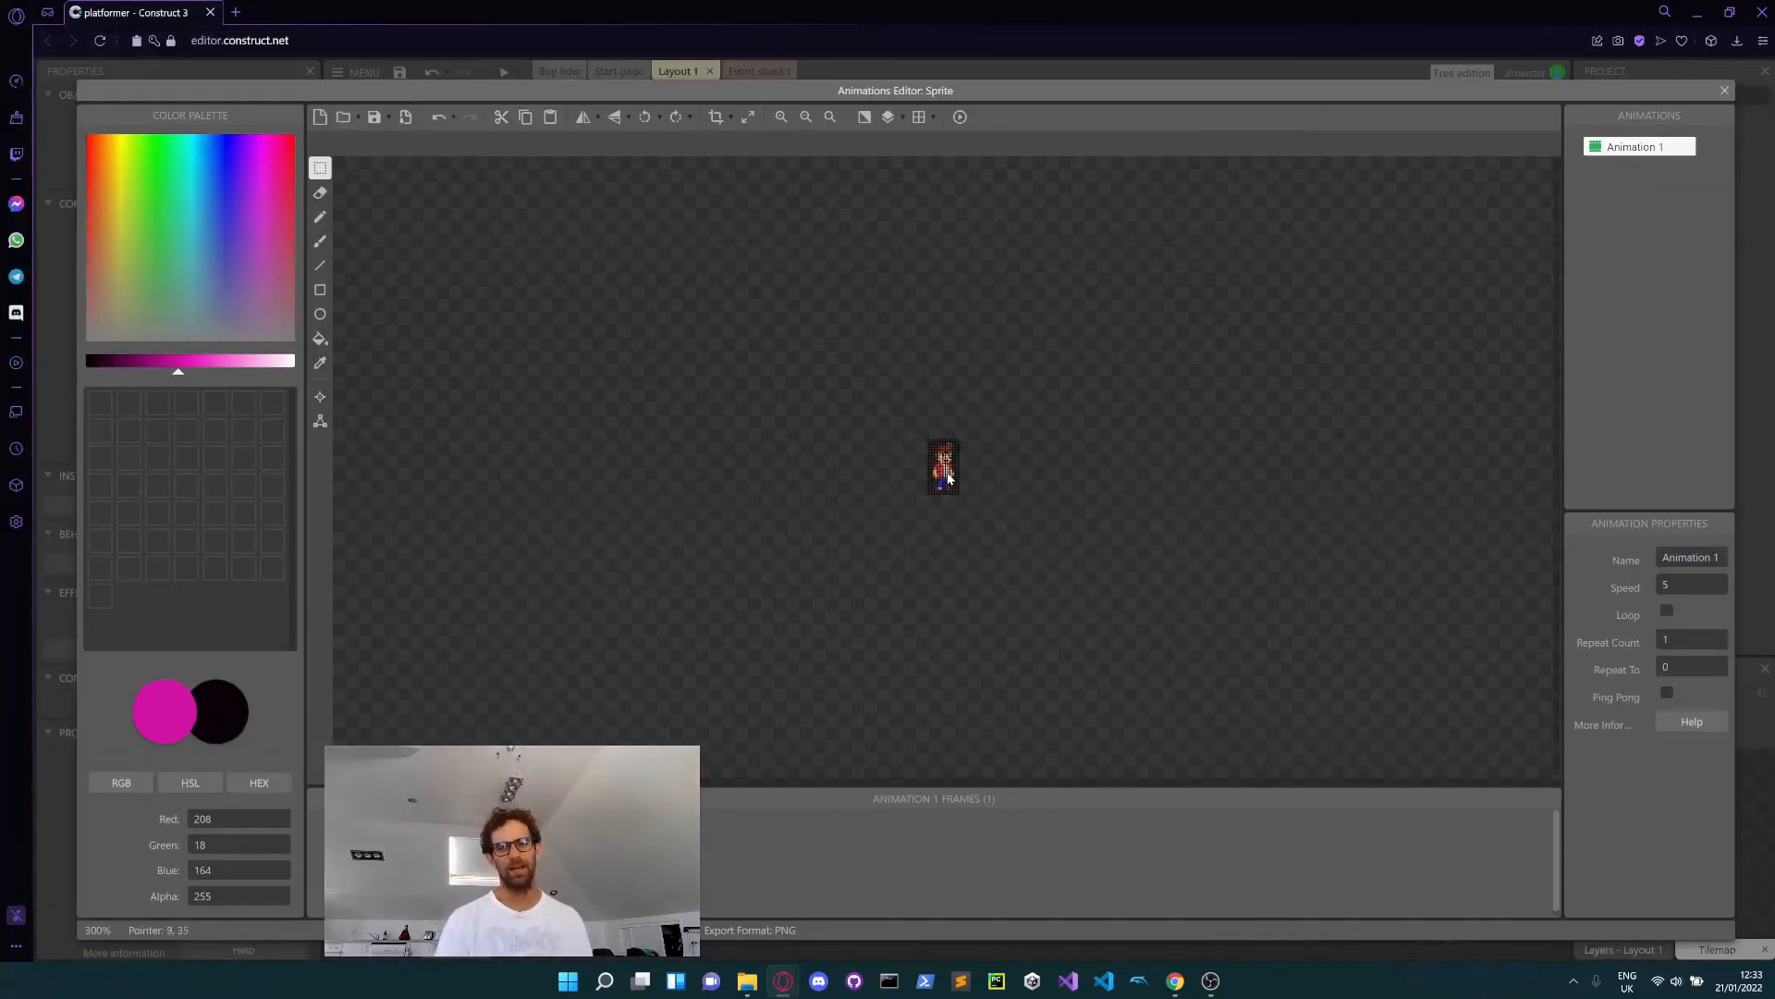
{"action": "scroll", "coordinate": [948, 477], "scroll_direction": "up", "scroll_amount": 6}
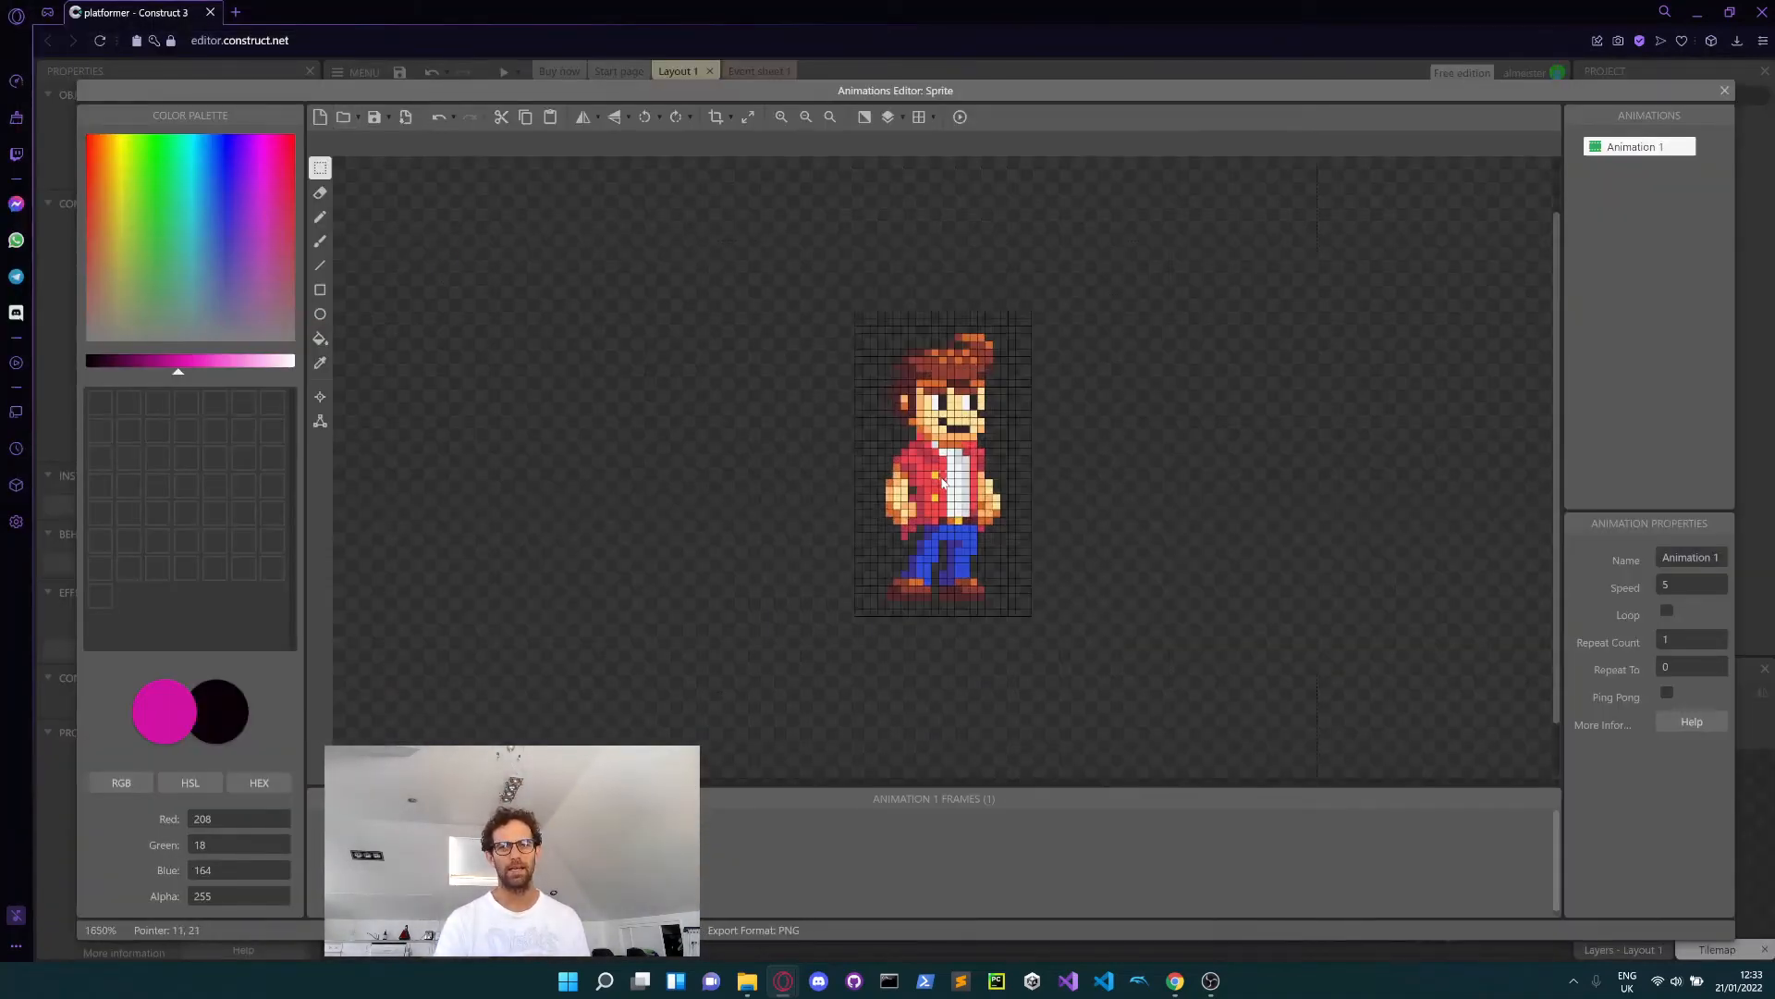
{"action": "scroll", "coordinate": [943, 481], "scroll_direction": "up", "scroll_amount": 2}
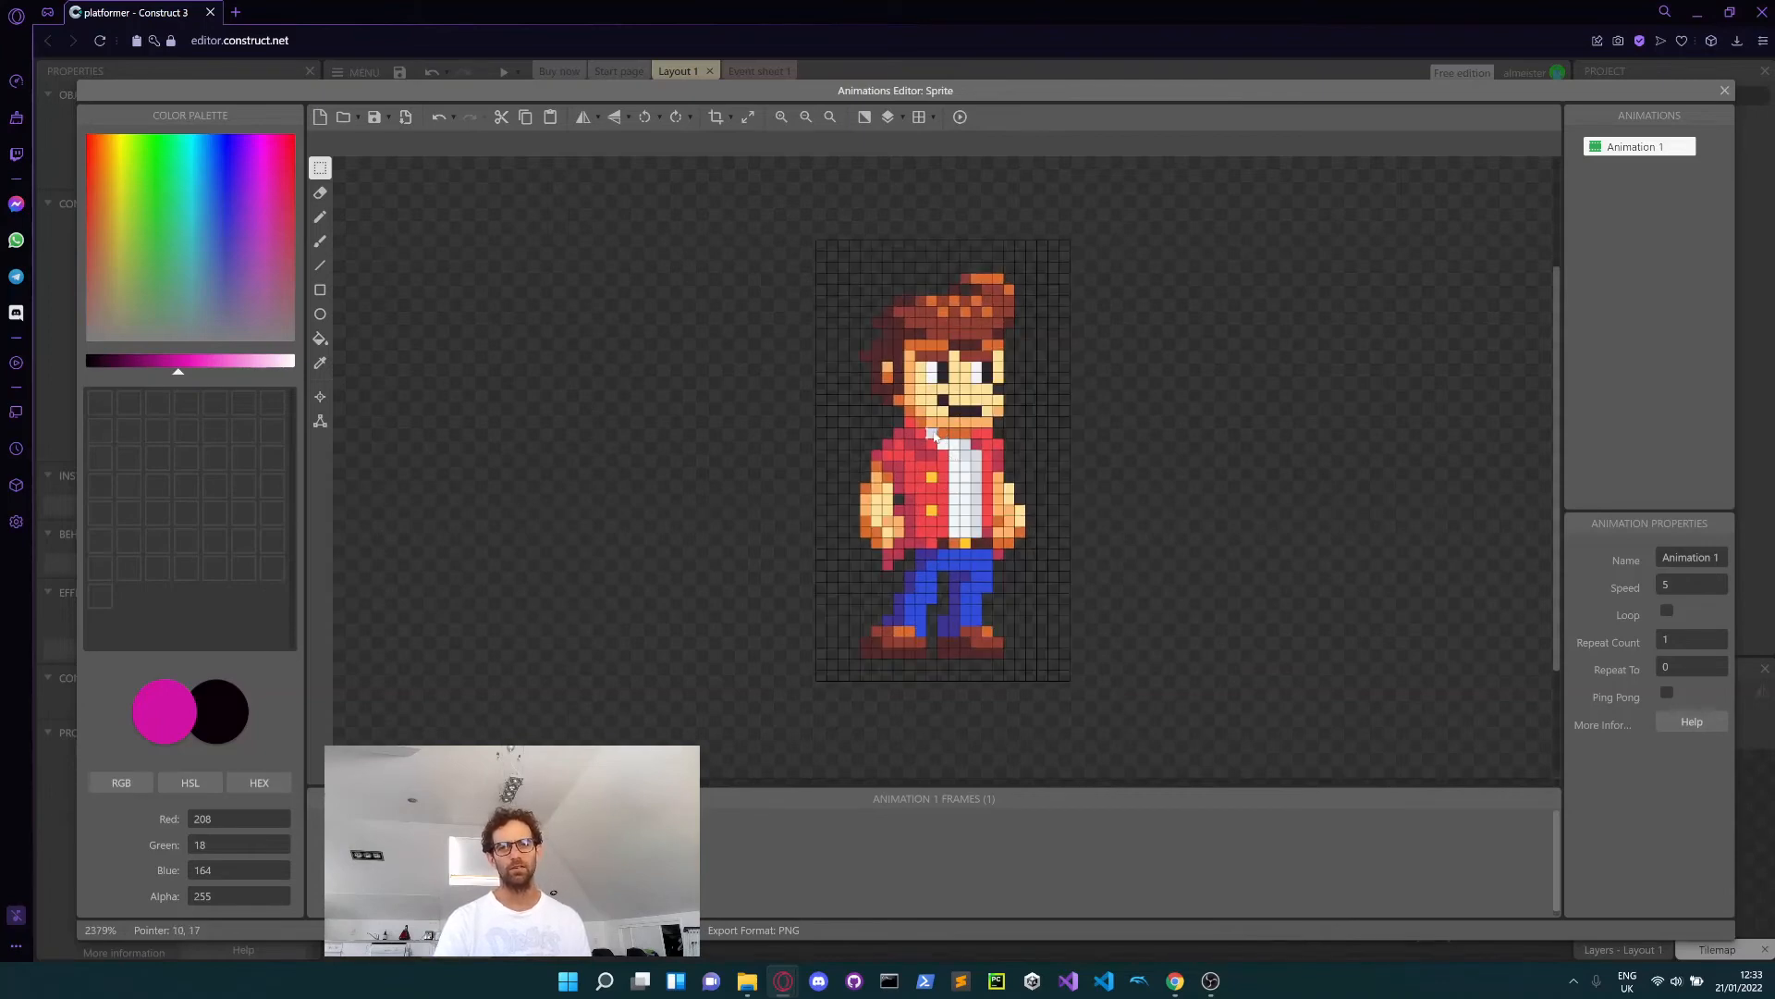
{"action": "scroll", "coordinate": [950, 407], "scroll_direction": "up", "scroll_amount": 1}
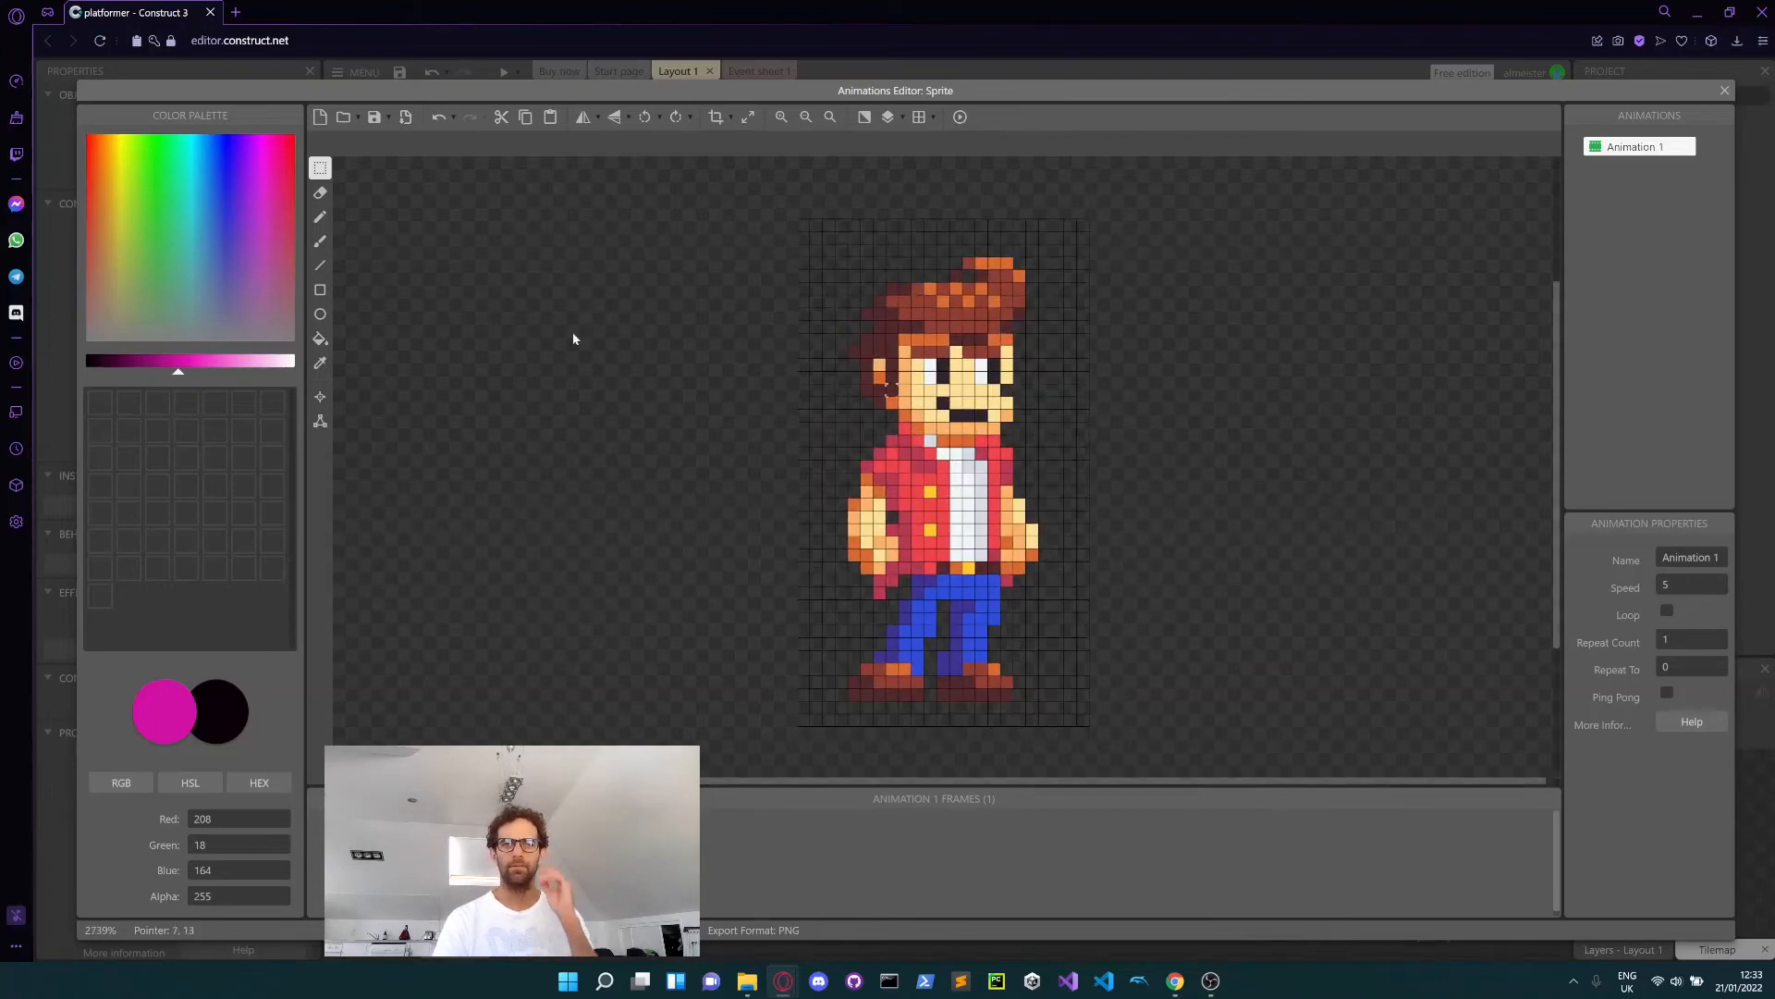
- Crop the transparent edges from the character image, set its collision polygon to the bounding box, and close the animations editor
{"action": "left_click", "coordinate": [715, 117]}
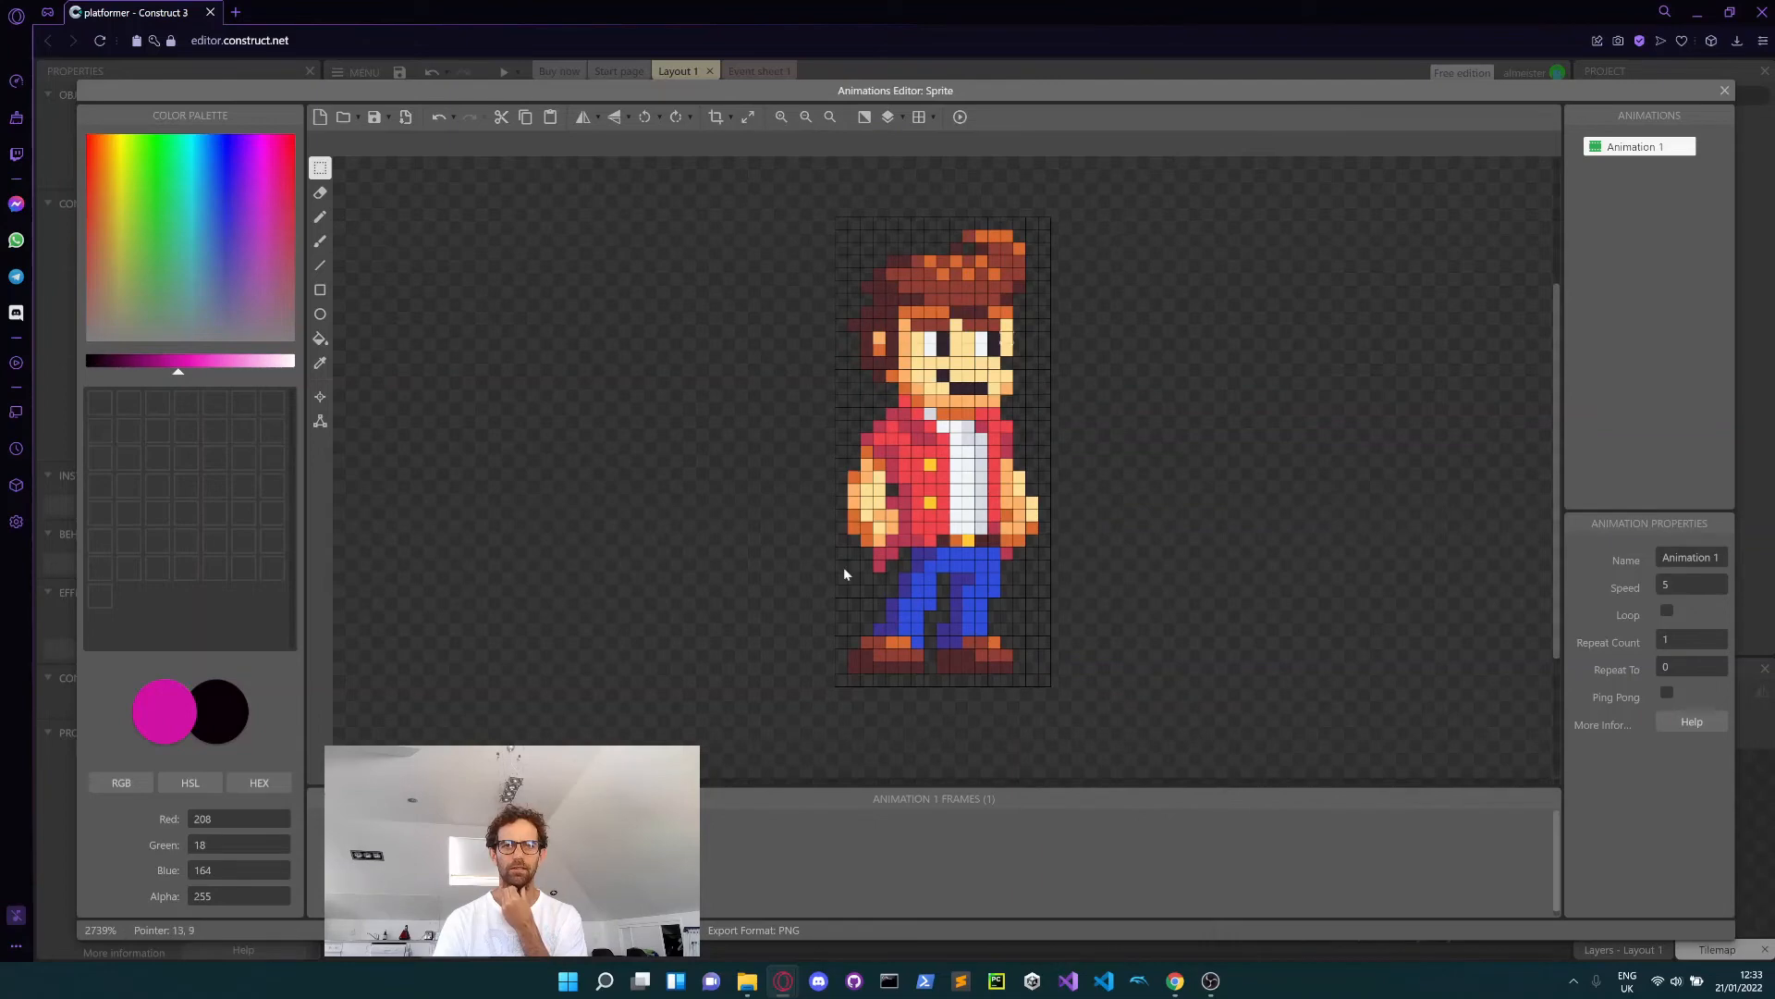
{"action": "left_click", "coordinate": [321, 425]}
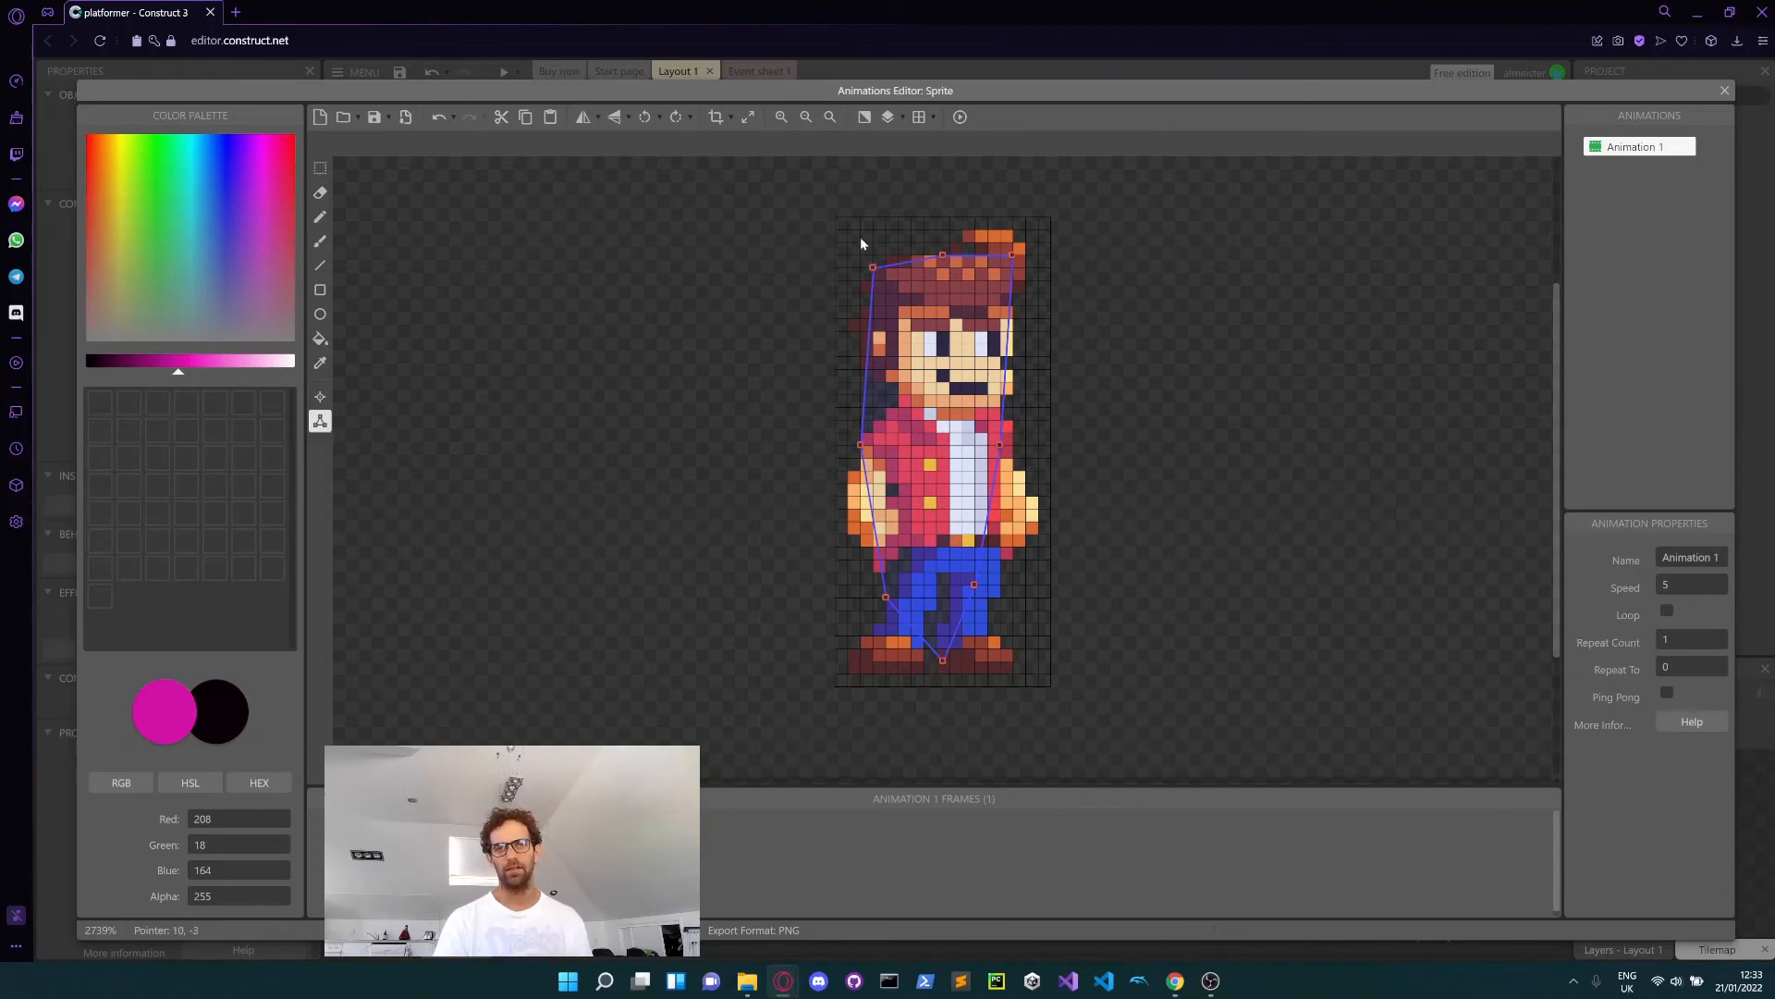
{"action": "right_click", "coordinate": [940, 659]}
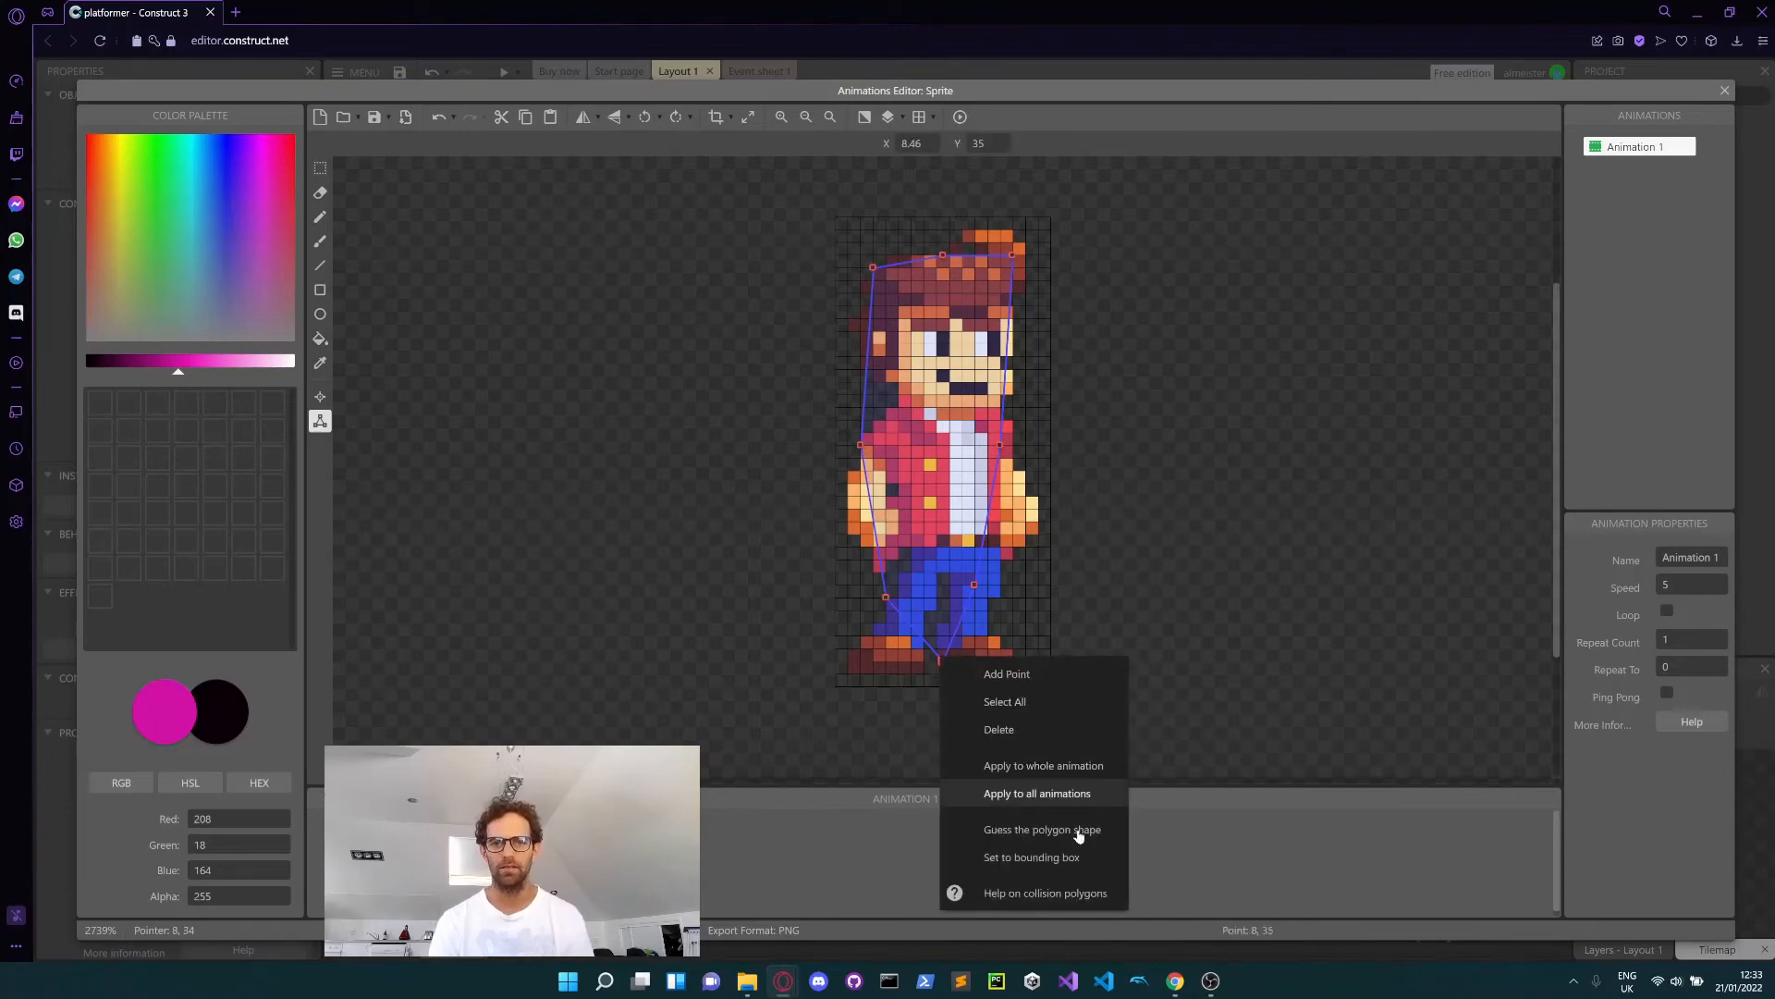
{"action": "left_click", "coordinate": [1065, 858]}
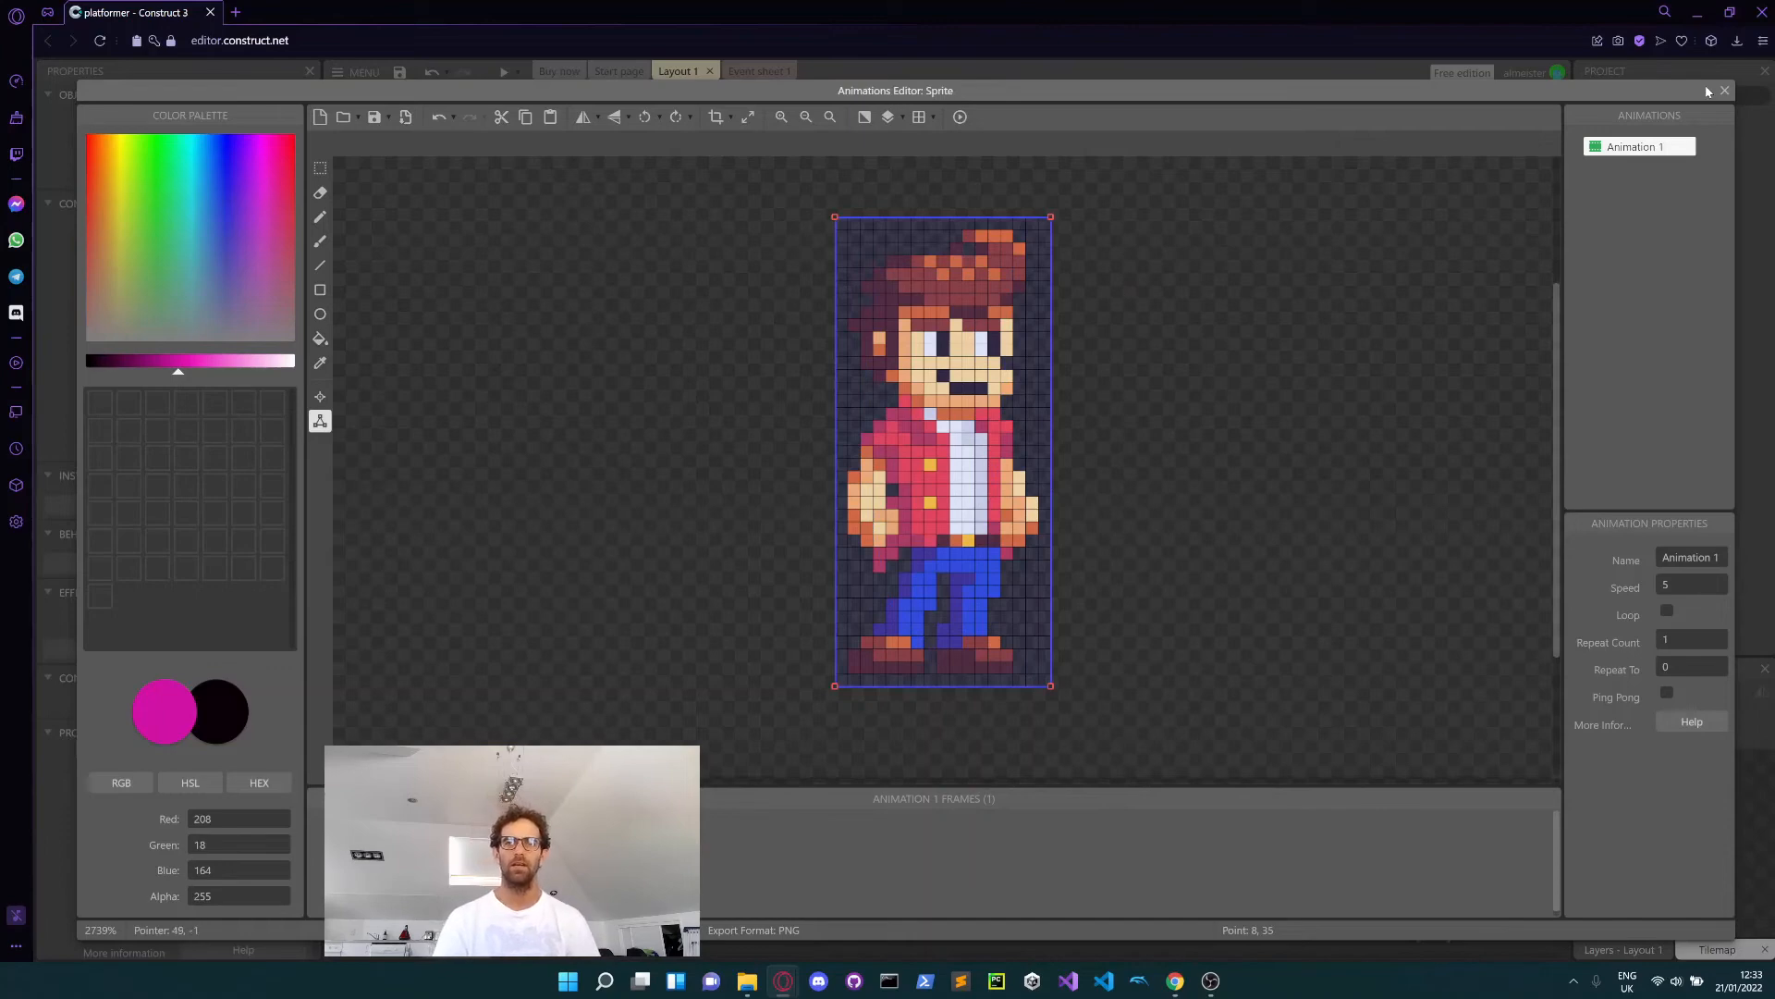
{"action": "left_click", "coordinate": [1723, 90]}
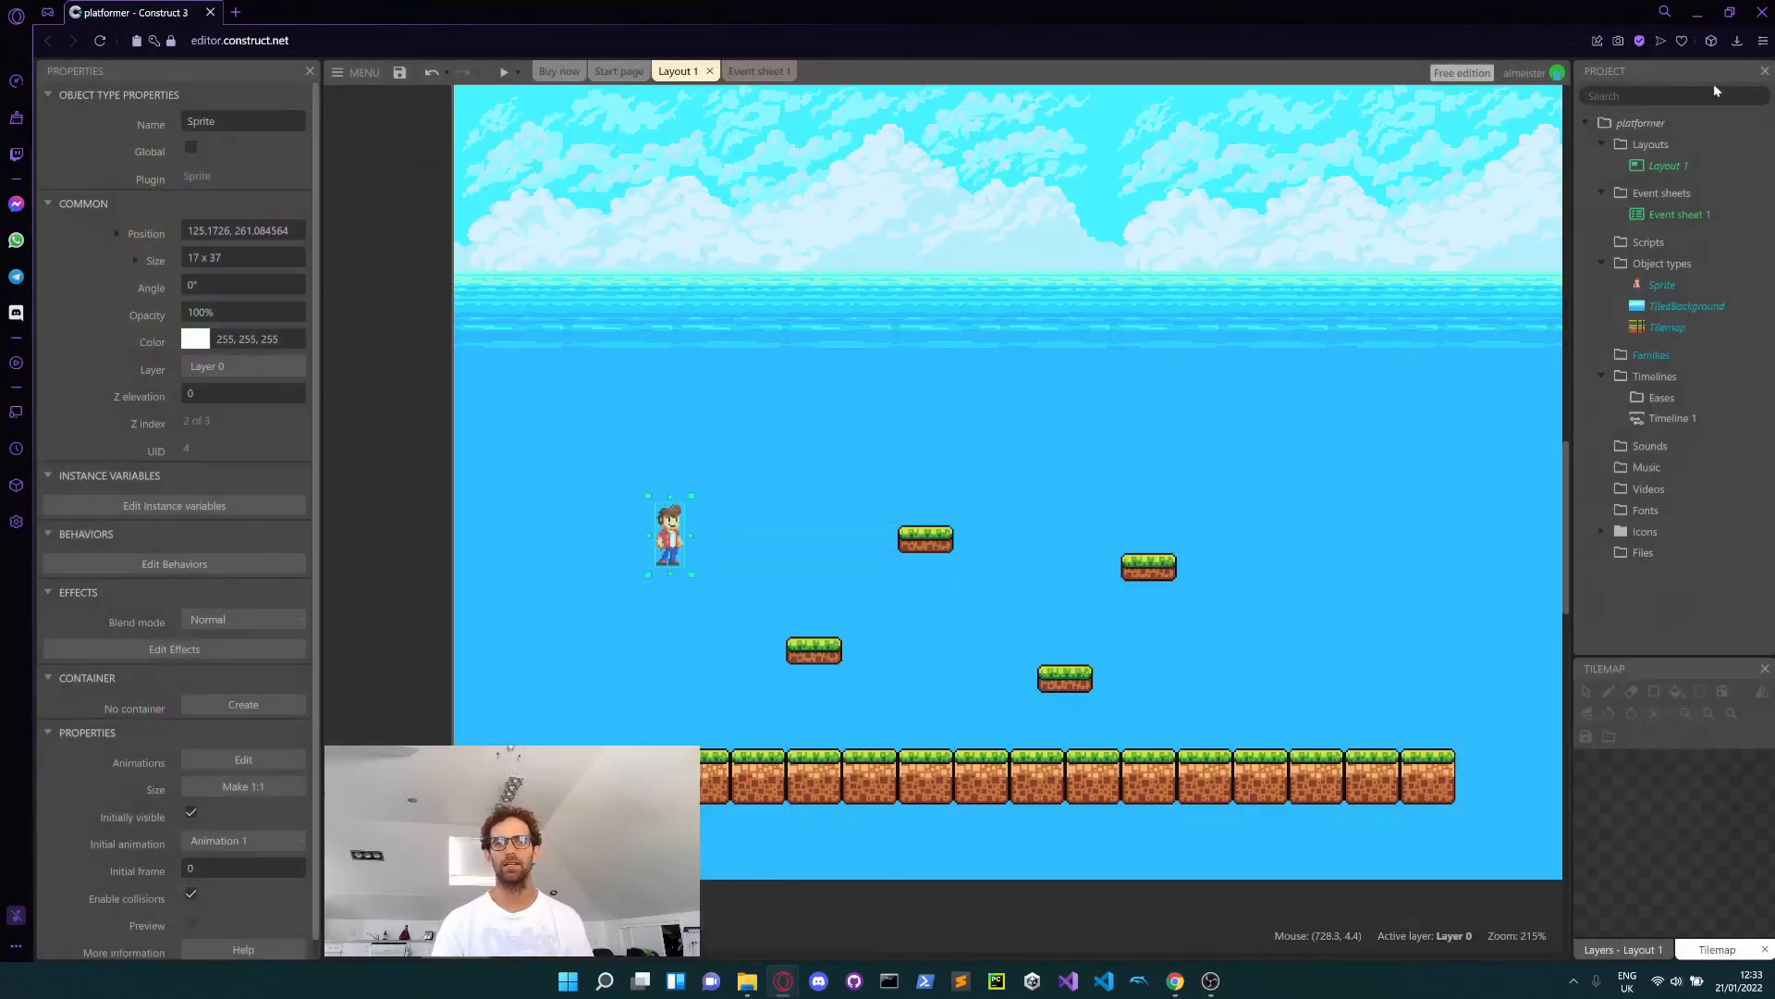
- Move the character sprite down onto the grass-topped ground row, left of the lowest floating platforms
{"action": "scroll", "coordinate": [695, 539], "scroll_direction": "up", "scroll_amount": 2, "text": "ctrl"}
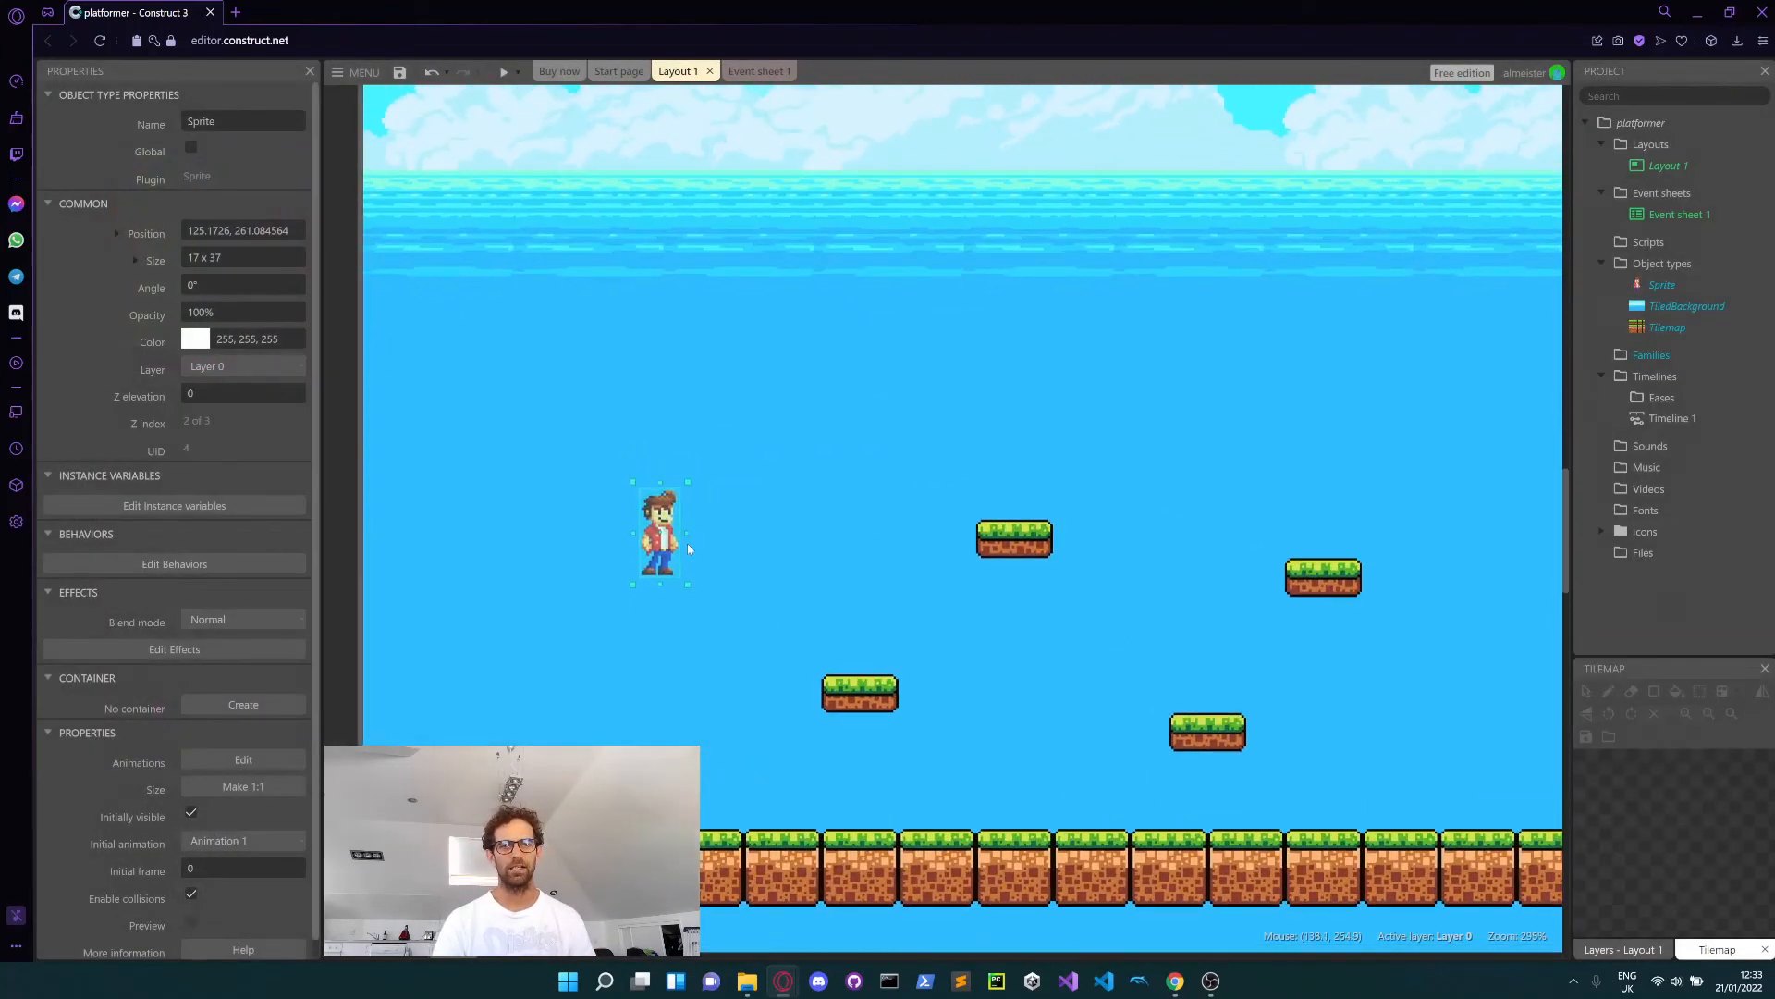
{"action": "left_click_drag", "start_coordinate": [665, 541], "coordinate": [678, 800]}
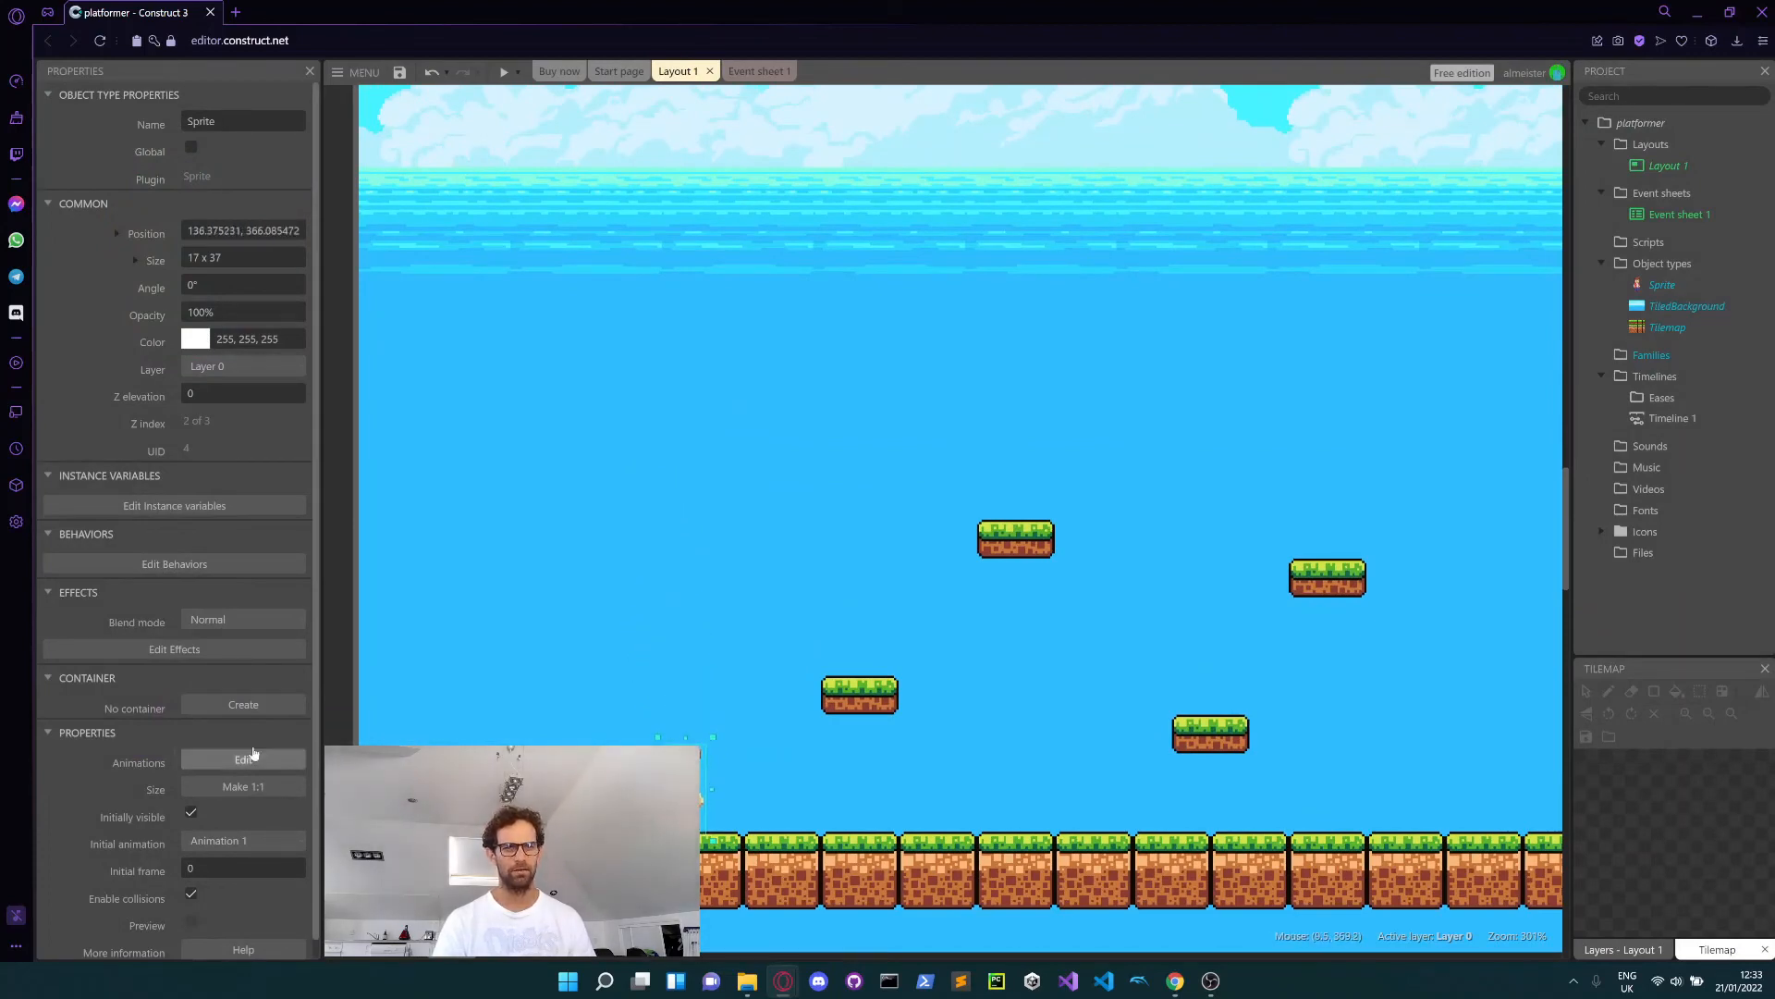
{"action": "scroll", "coordinate": [167, 721], "scroll_direction": "down", "scroll_amount": 1}
{"action": "scroll", "coordinate": [189, 573], "scroll_direction": "up", "scroll_amount": 1}
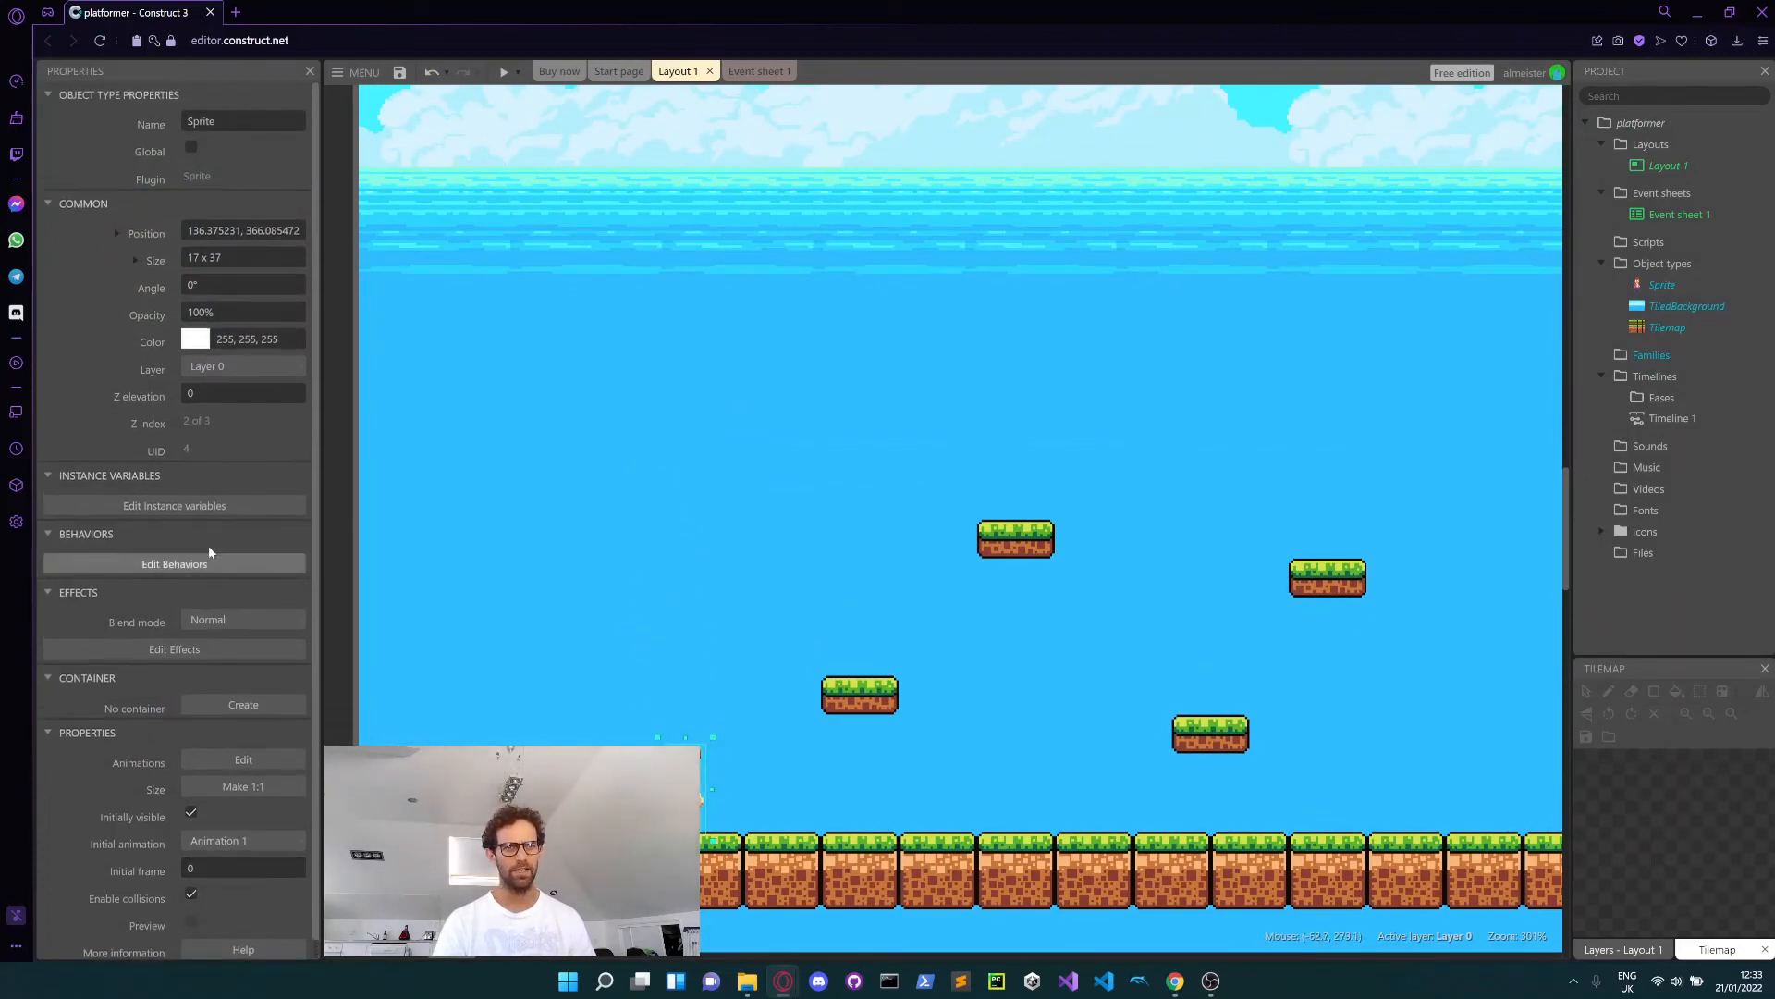
- Scale the character sprite to 120% in both X and Y and shift it slightly left and up to stand on the ground
{"action": "left_click", "coordinate": [134, 260]}
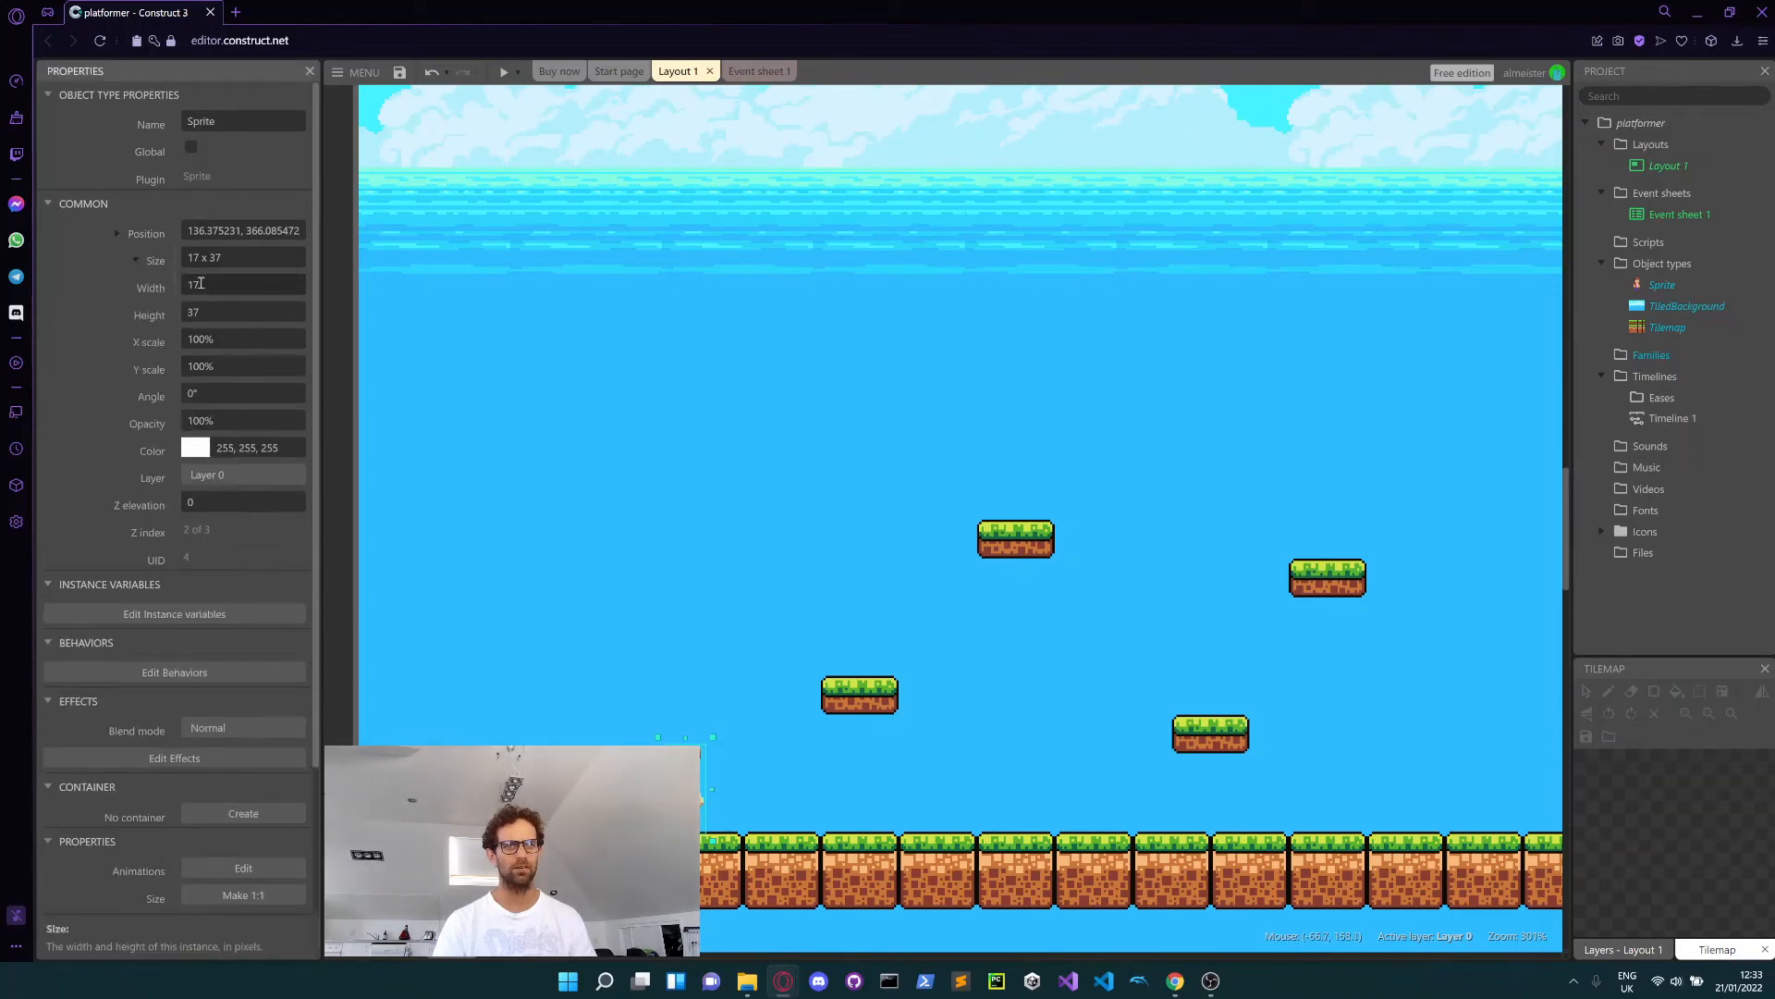
{"action": "left_click", "coordinate": [231, 338]}
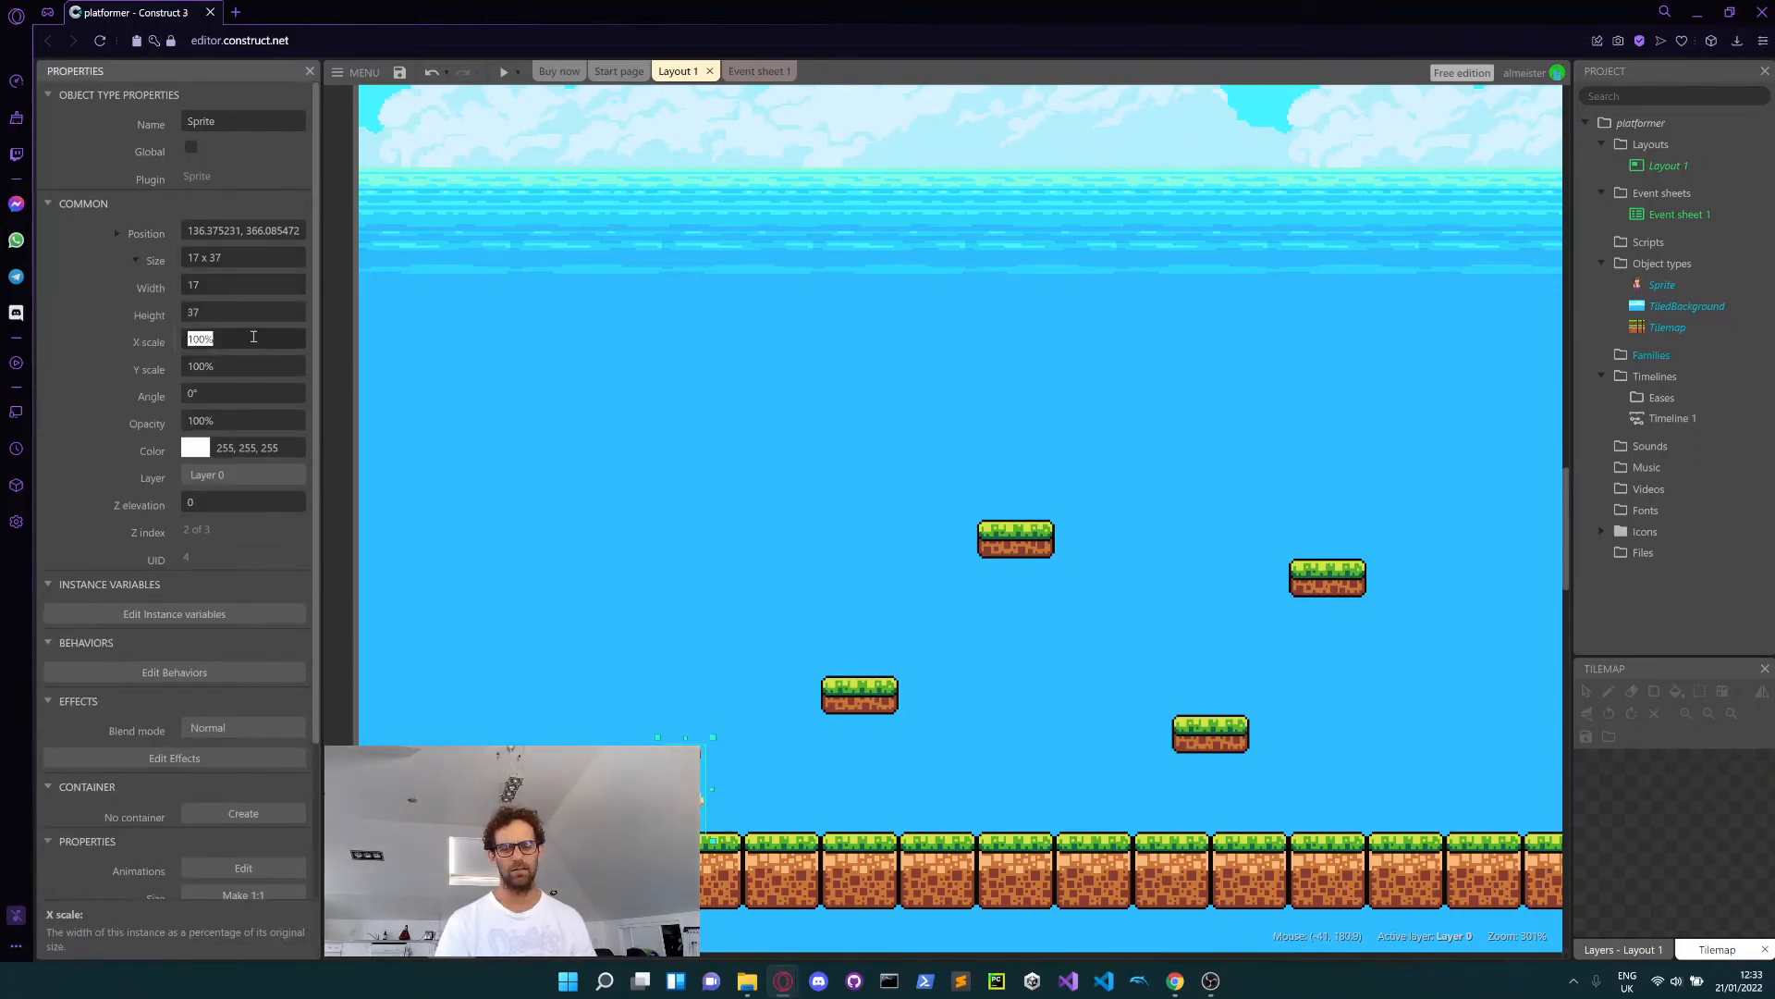
{"action": "type", "text": "1"}
{"action": "key", "text": "BackSpace"}
{"action": "key", "text": "BackSpace"}
{"action": "type", "text": "120"}
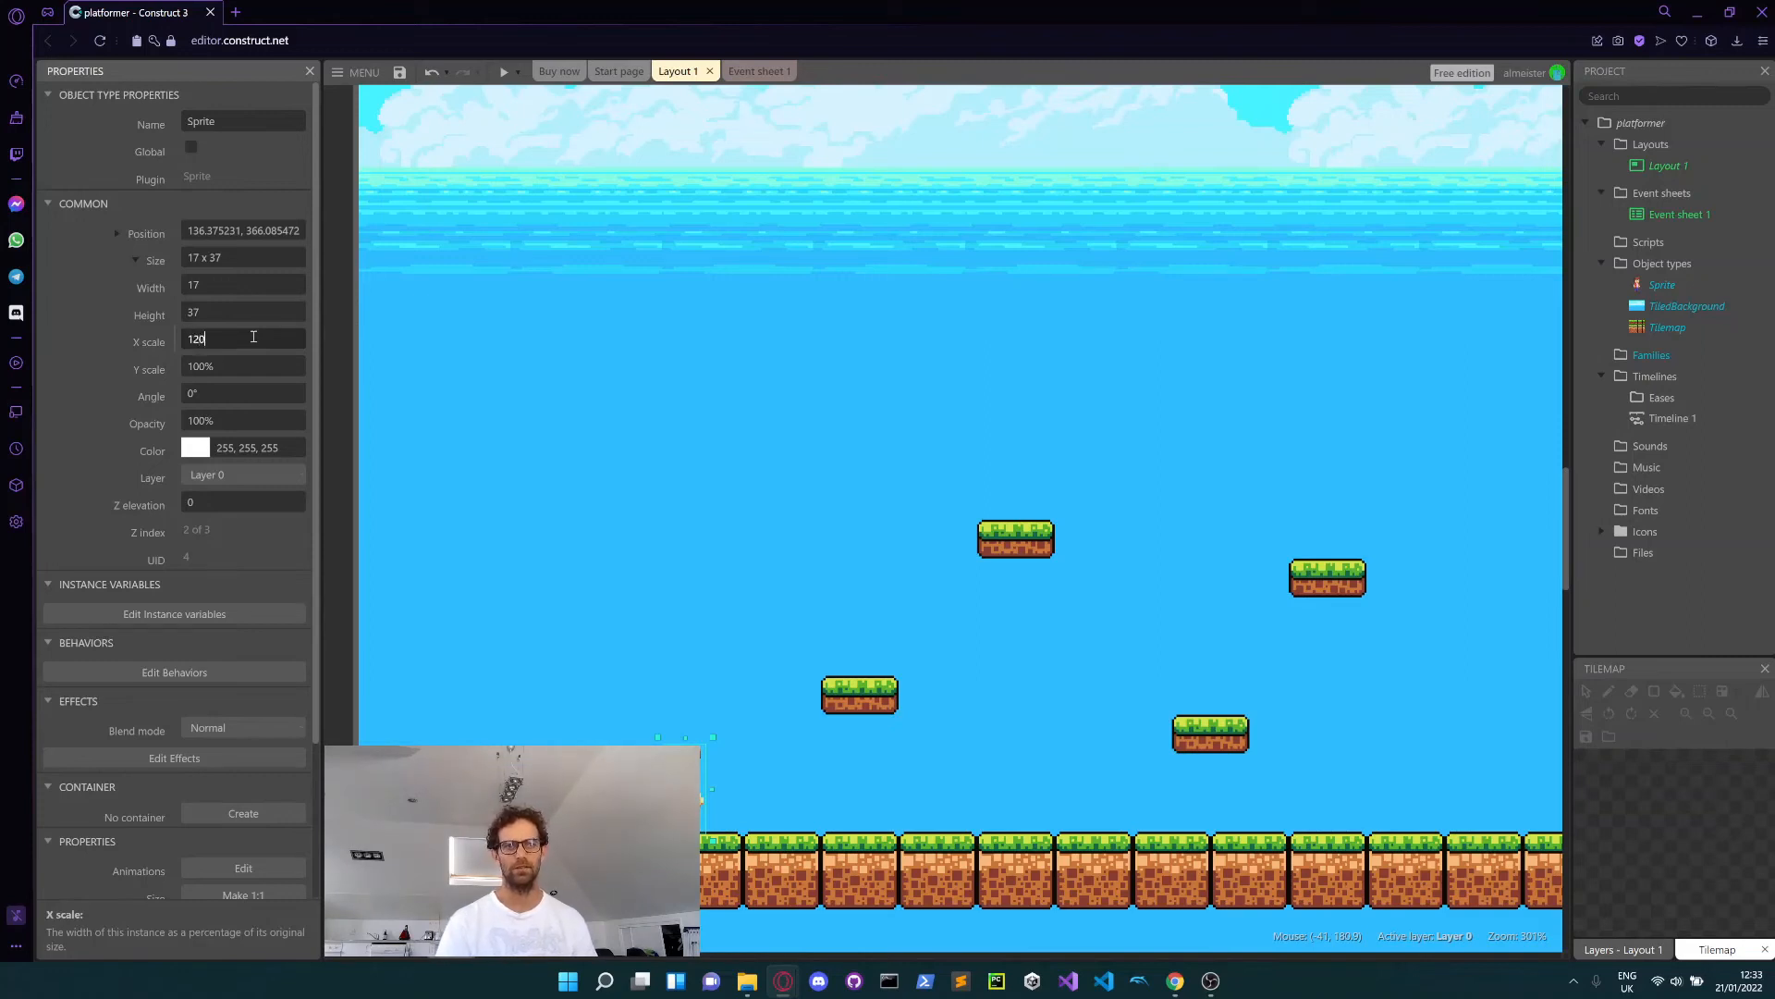
{"action": "key", "text": "Tab"}
{"action": "type", "text": "120"}
{"action": "key", "text": "Tab"}
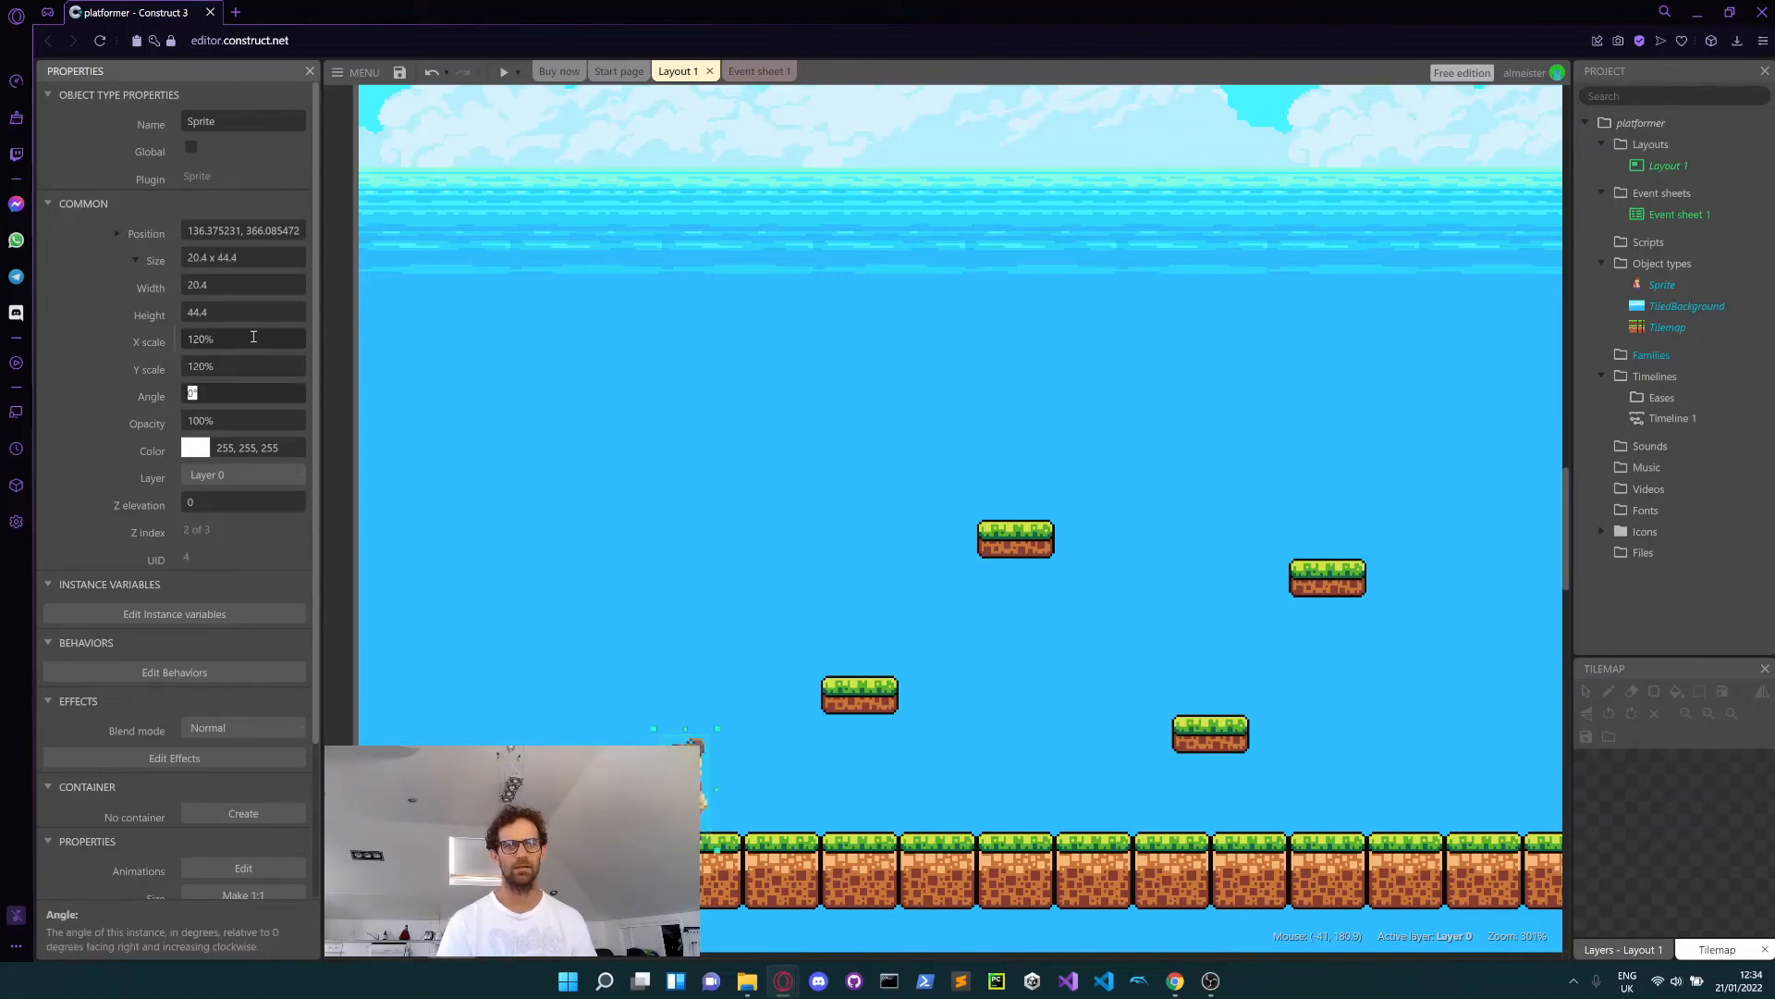
{"action": "mouse_move", "coordinate": [693, 764]}
{"action": "left_mouse_down"}
{"action": "mouse_move", "coordinate": [674, 741]}
{"action": "mouse_move", "coordinate": [674, 760]}
{"action": "left_mouse_up"}
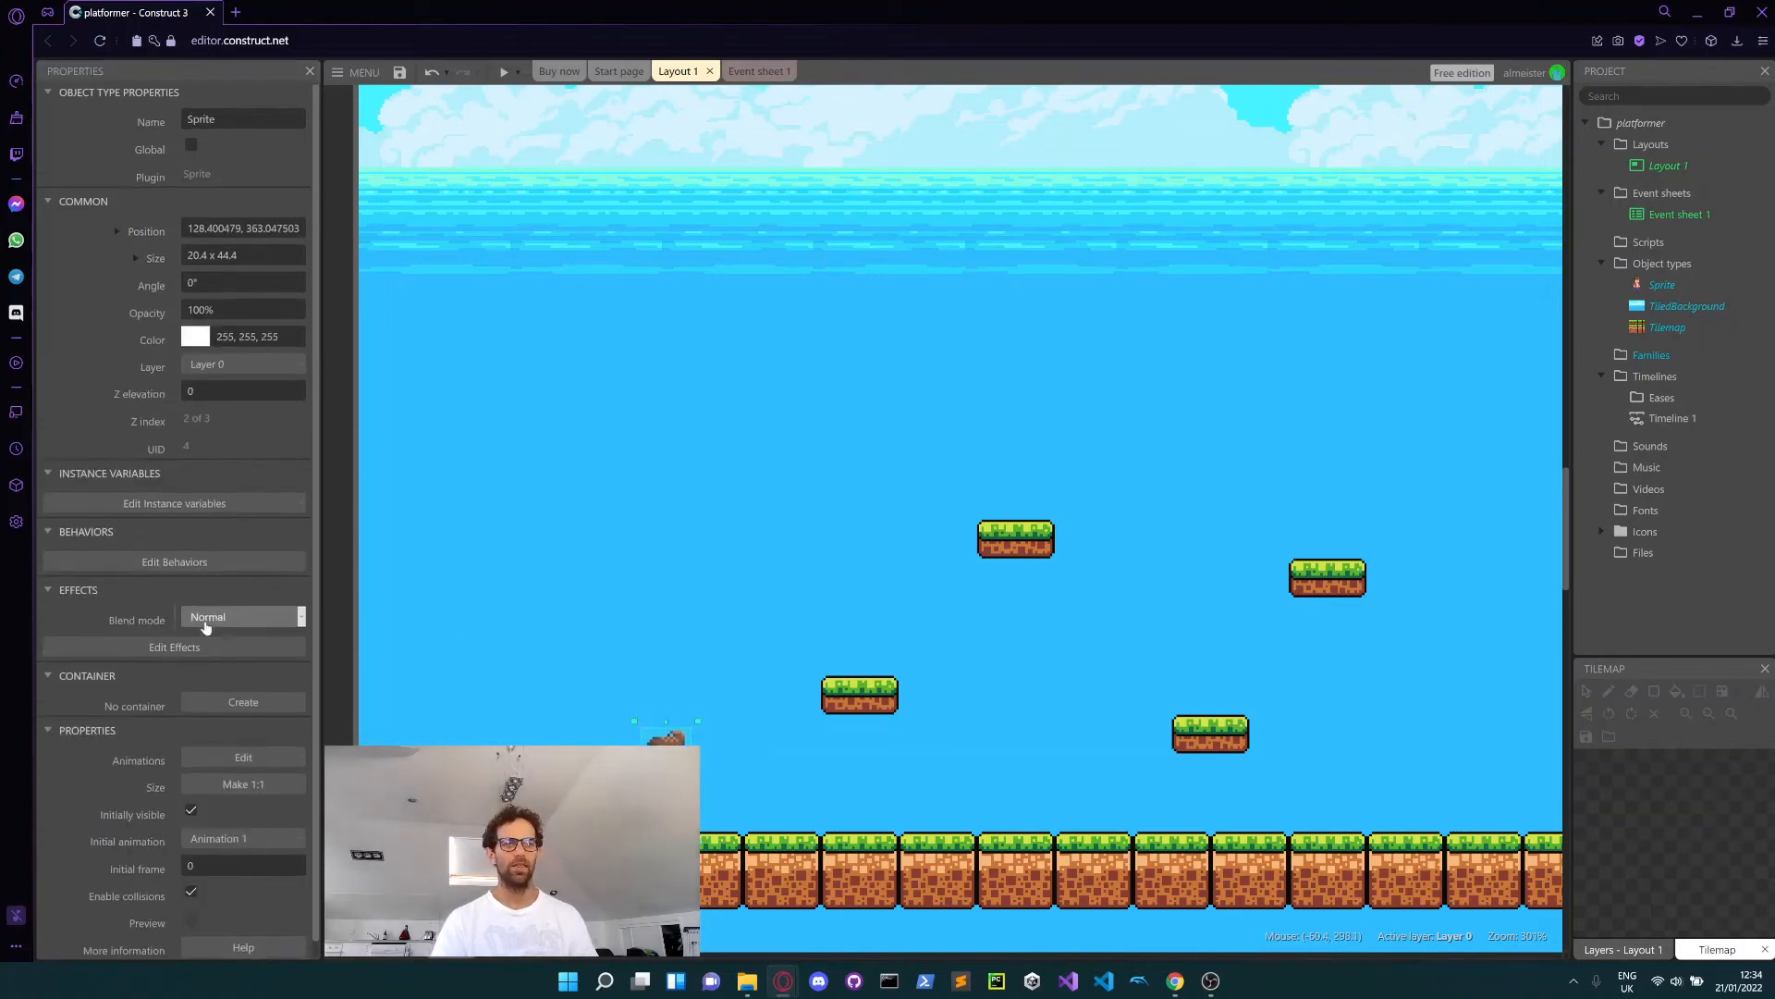
- Add the Platform behavior to the character sprite and close its behaviors dialog
{"action": "scroll", "coordinate": [211, 615], "scroll_direction": "down", "scroll_amount": 1}
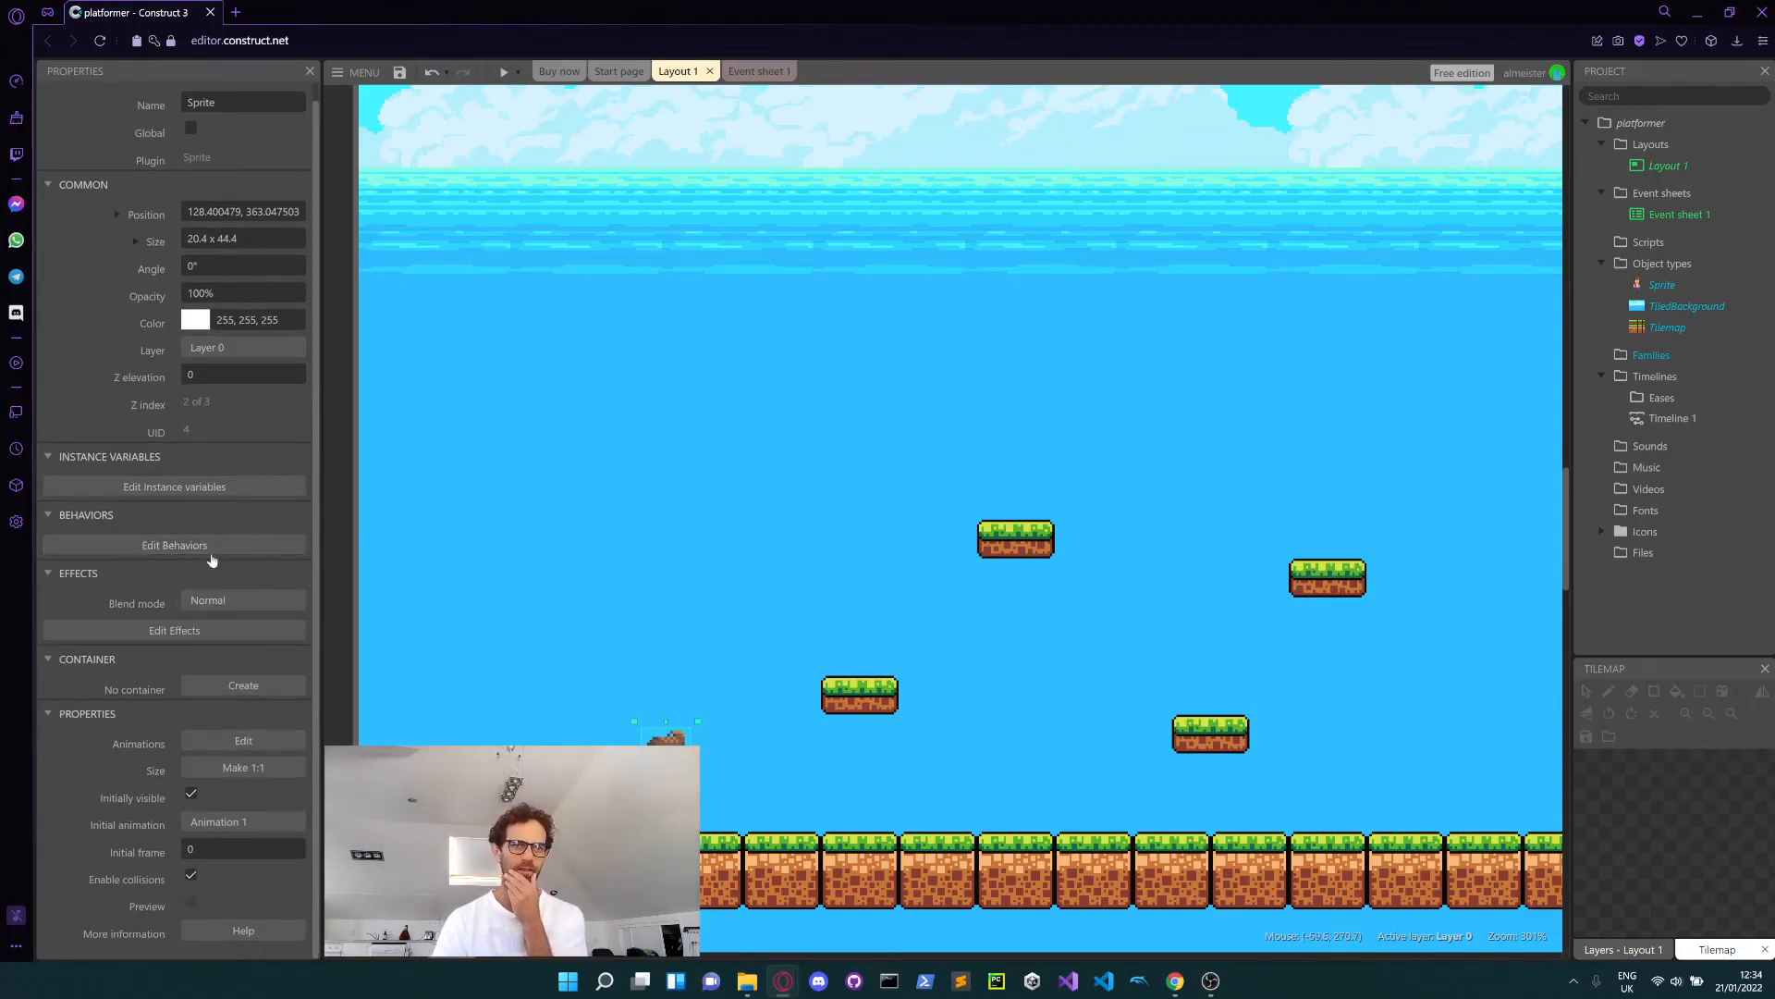
{"action": "left_click", "coordinate": [174, 545]}
{"action": "left_click", "coordinate": [909, 616]}
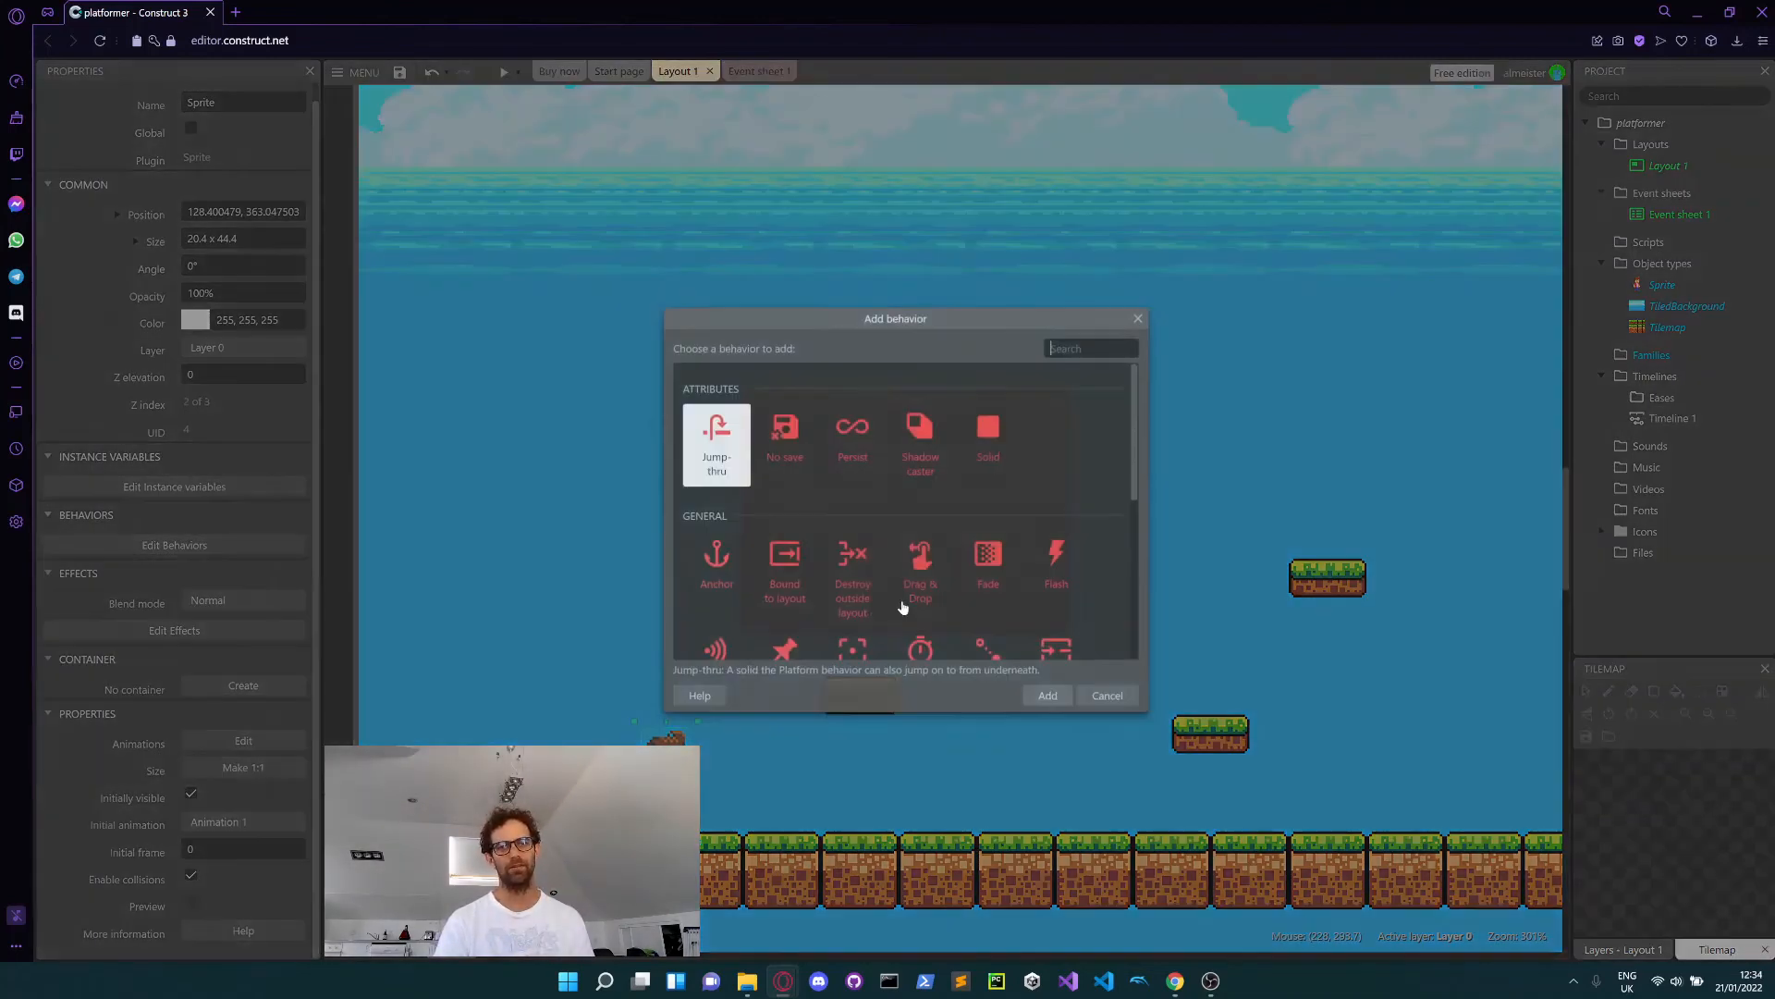
{"action": "left_click", "coordinate": [1080, 346]}
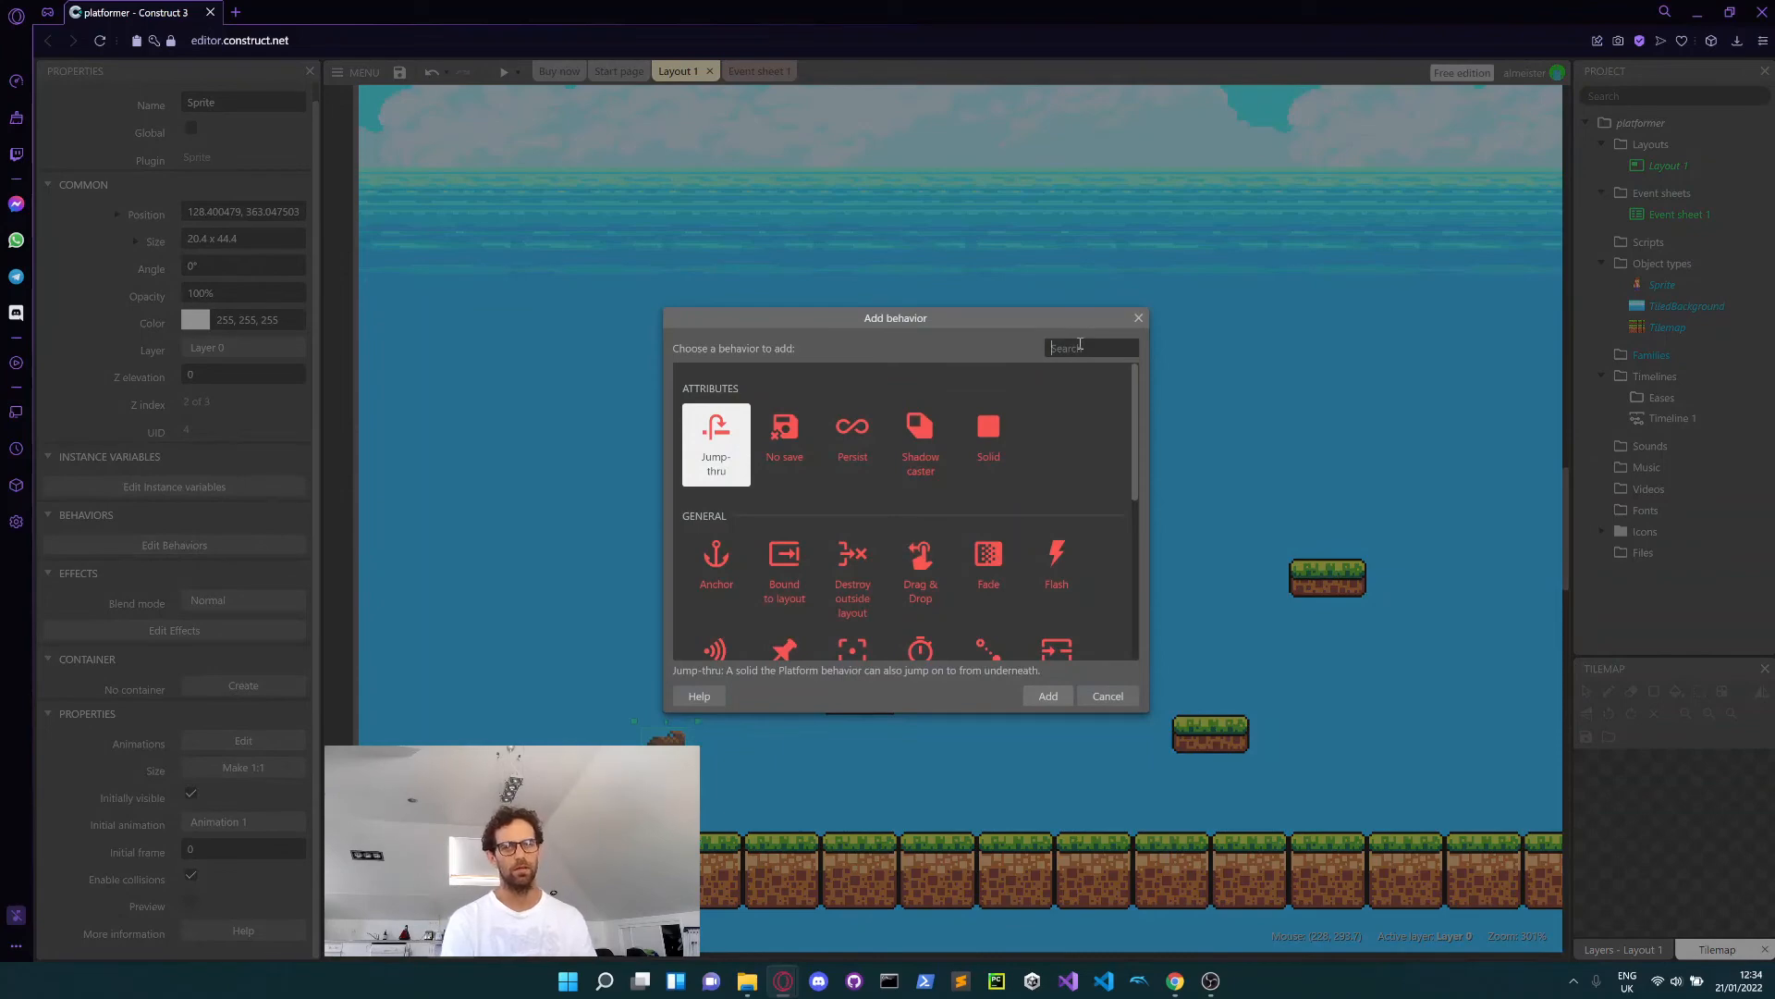
{"action": "type", "text": "pla"}
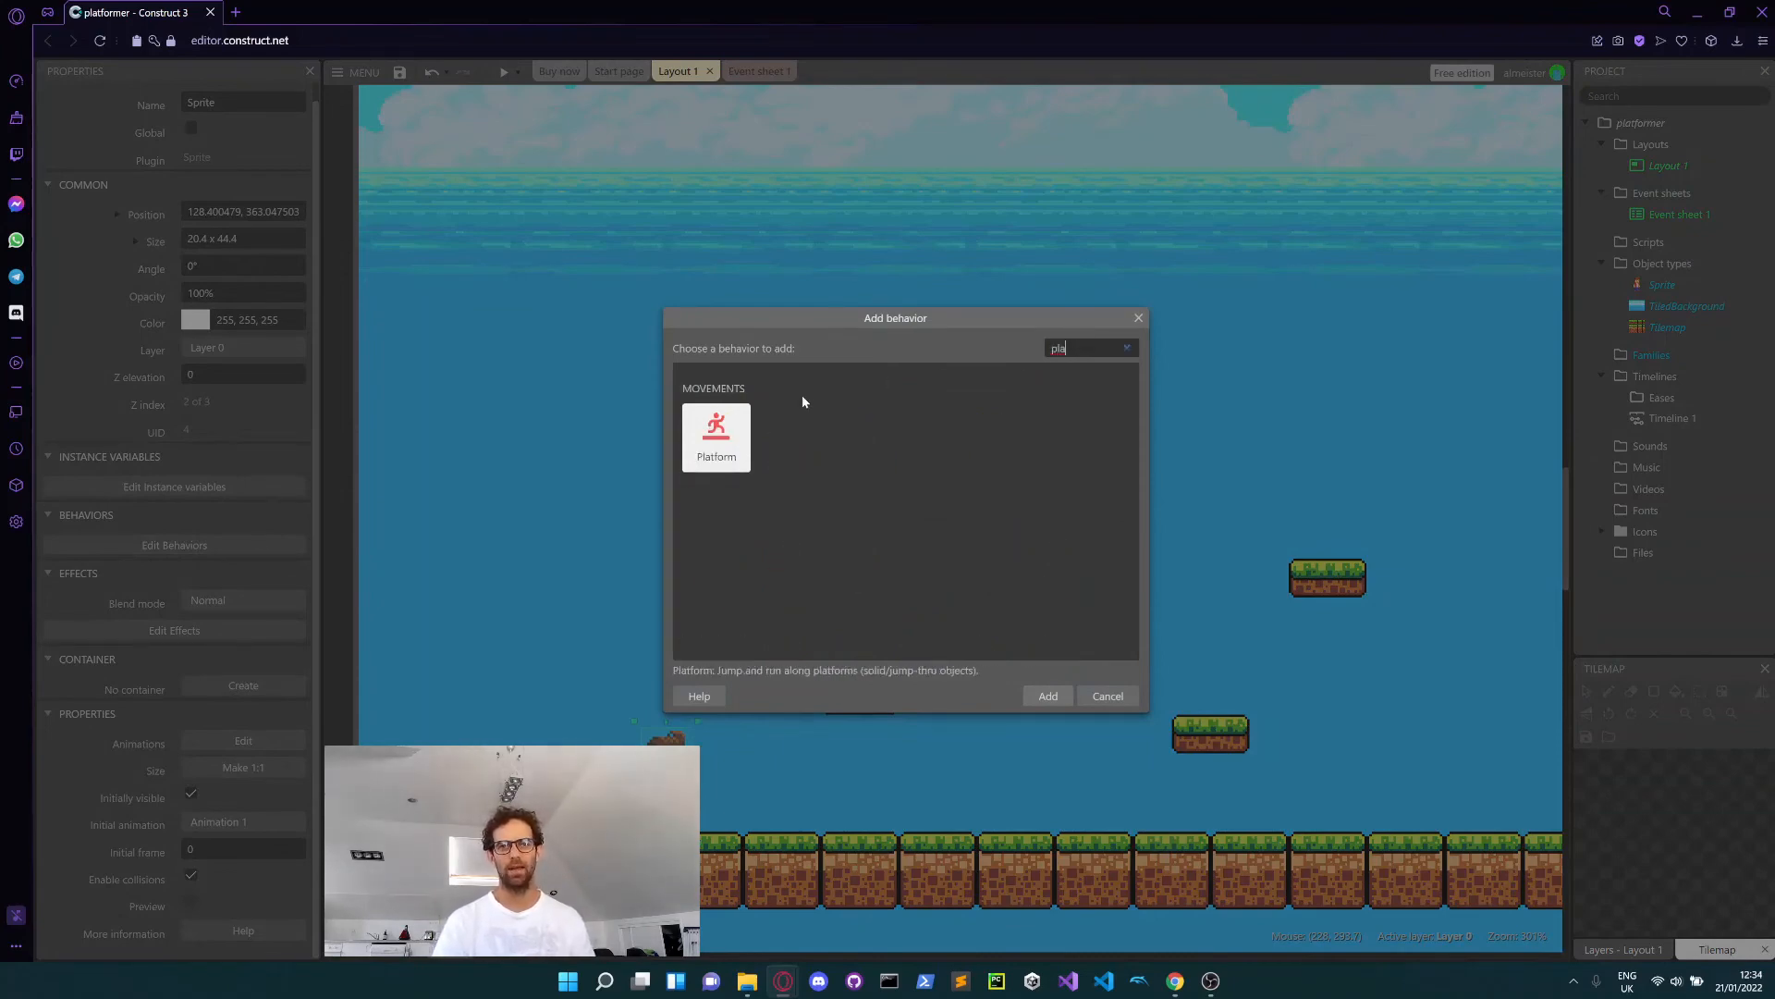
{"action": "double_click", "coordinate": [731, 440]}
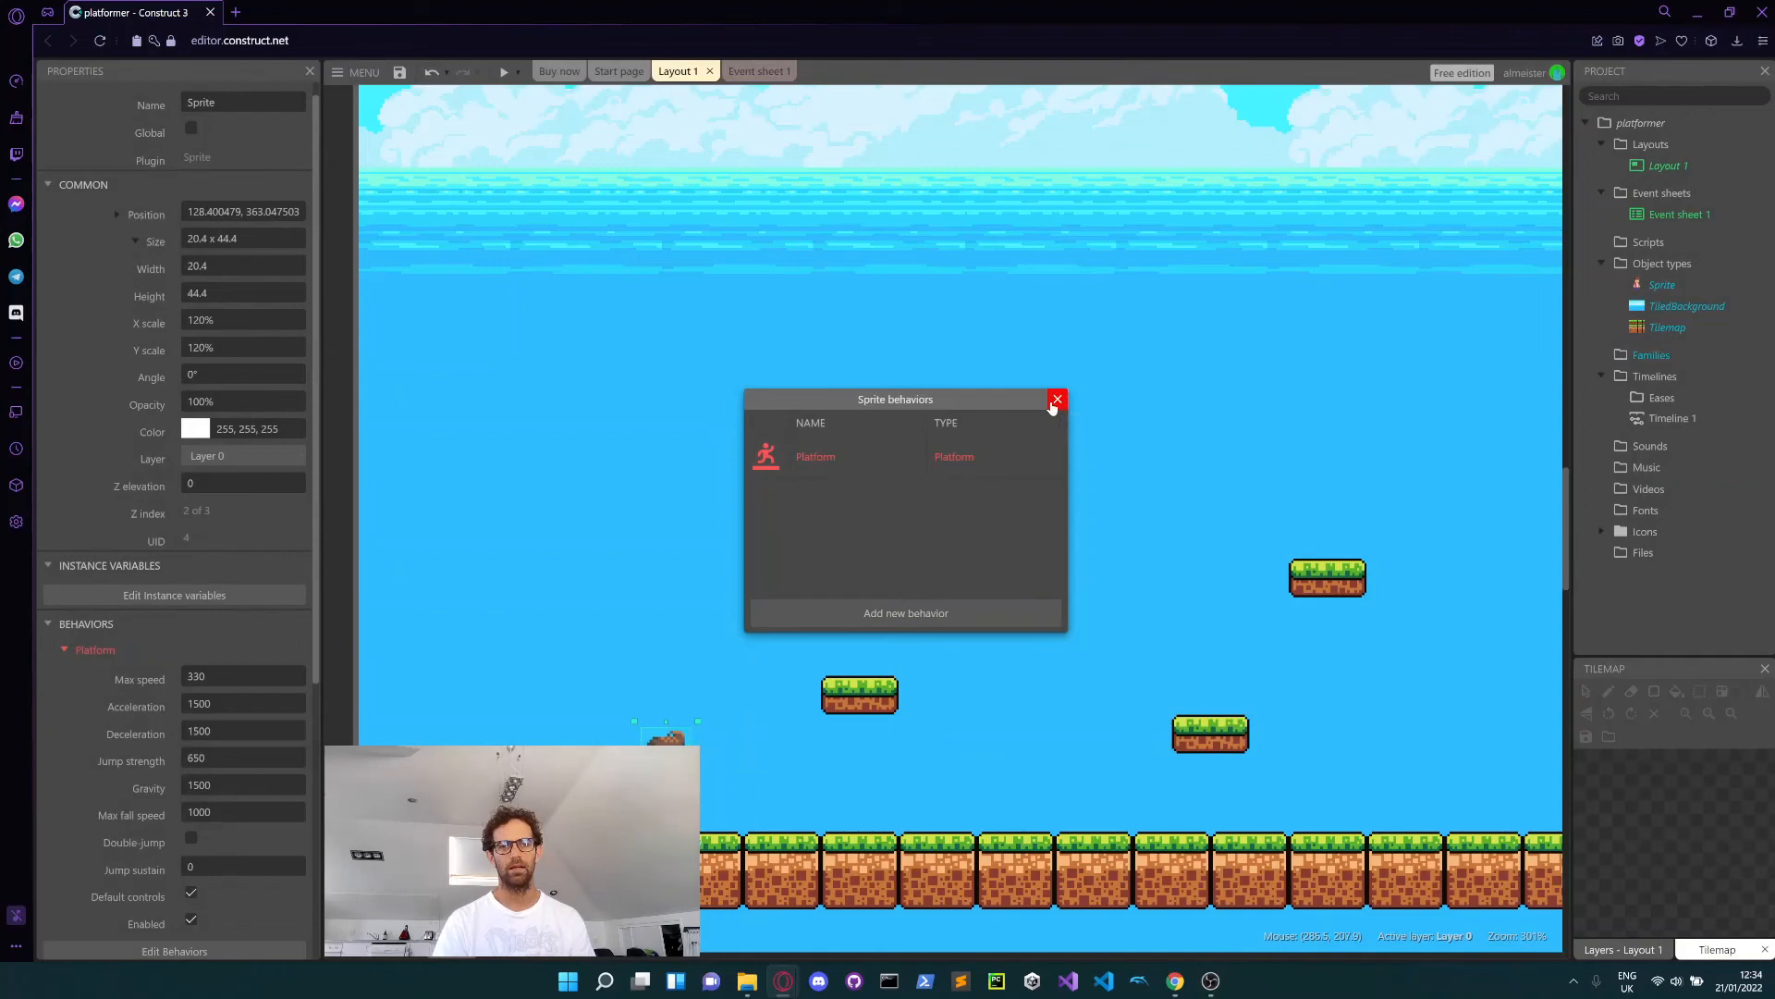
{"action": "left_click", "coordinate": [1055, 401]}
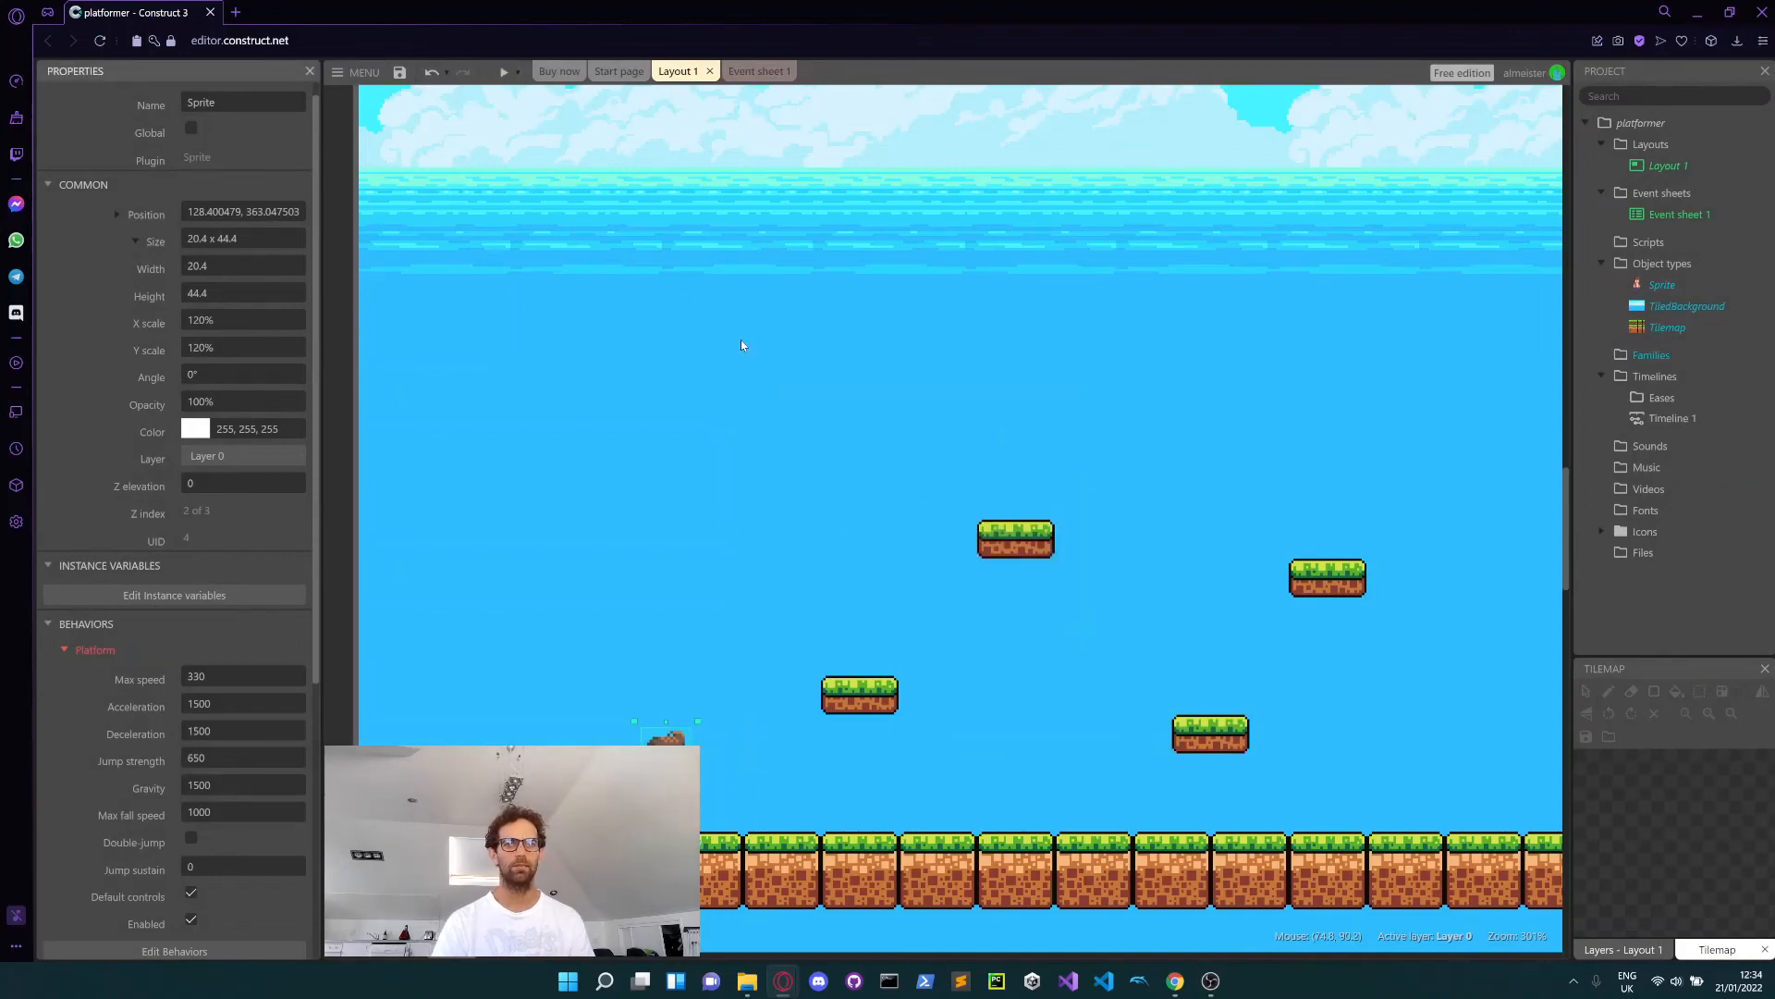
- Preview the layout in a maximized window, run and jump the character across the ground and floating platforms, and close the preview
{"action": "scroll", "coordinate": [808, 420], "scroll_direction": "down", "scroll_amount": 3, "text": "ctrl"}
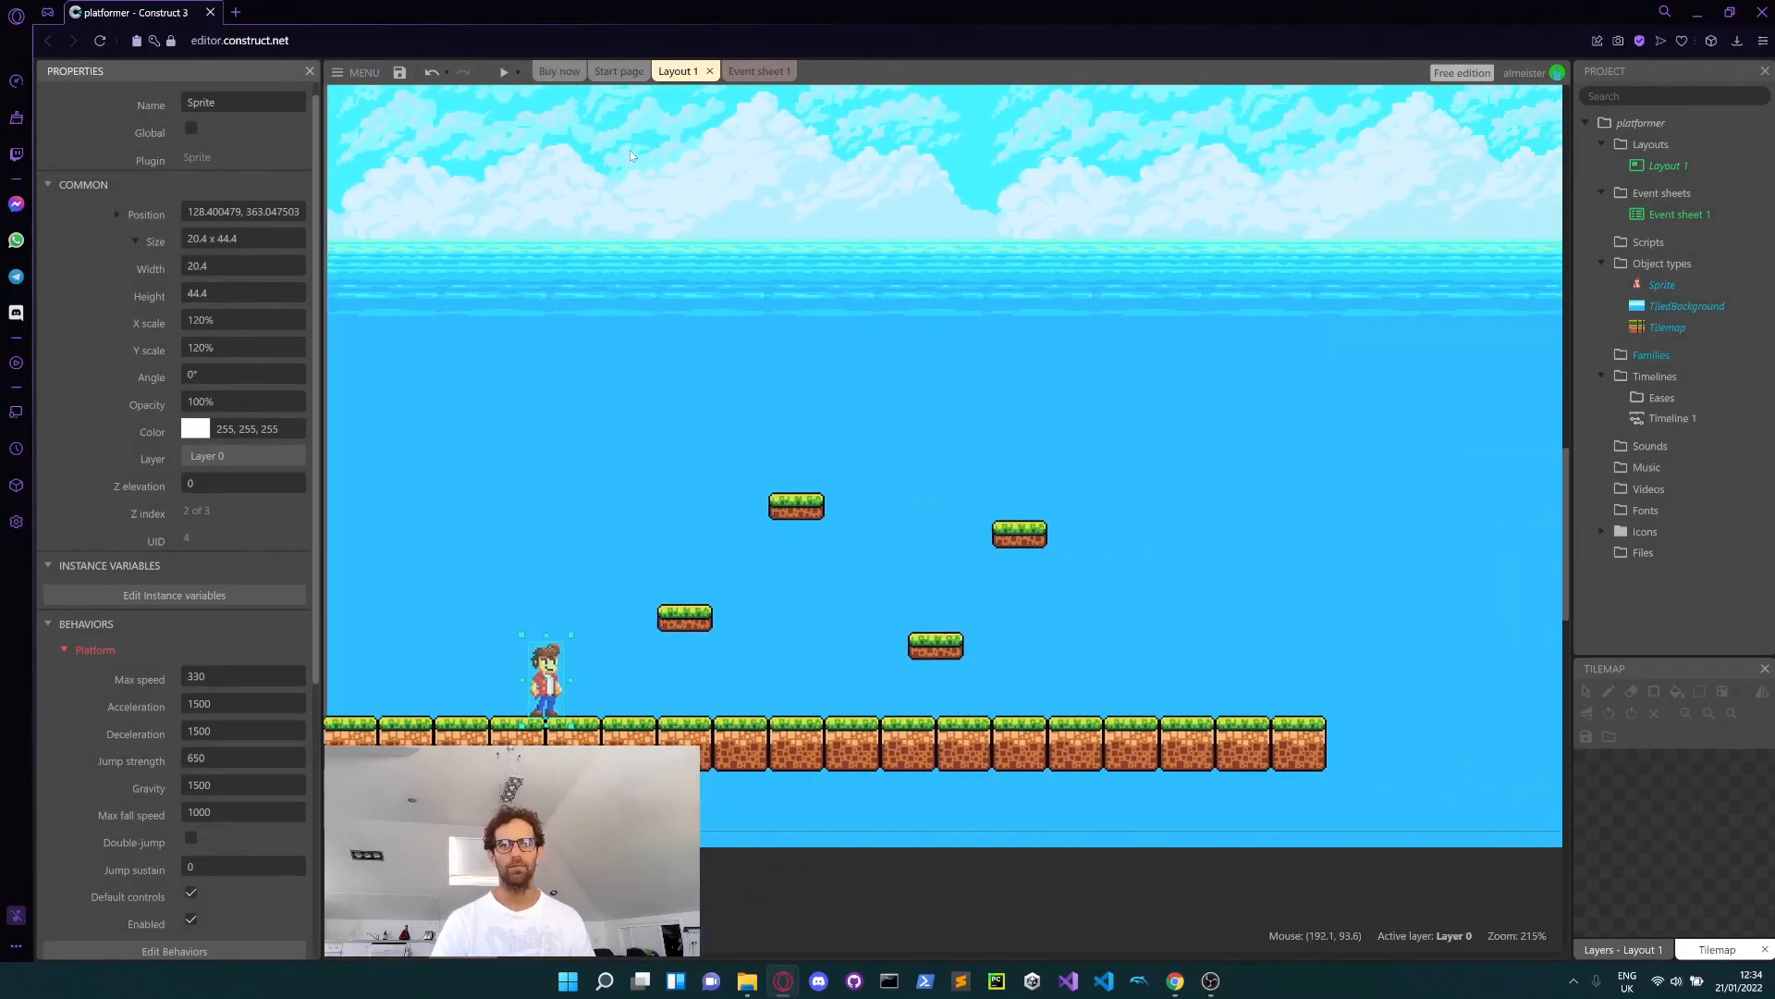
{"action": "left_click", "coordinate": [504, 71]}
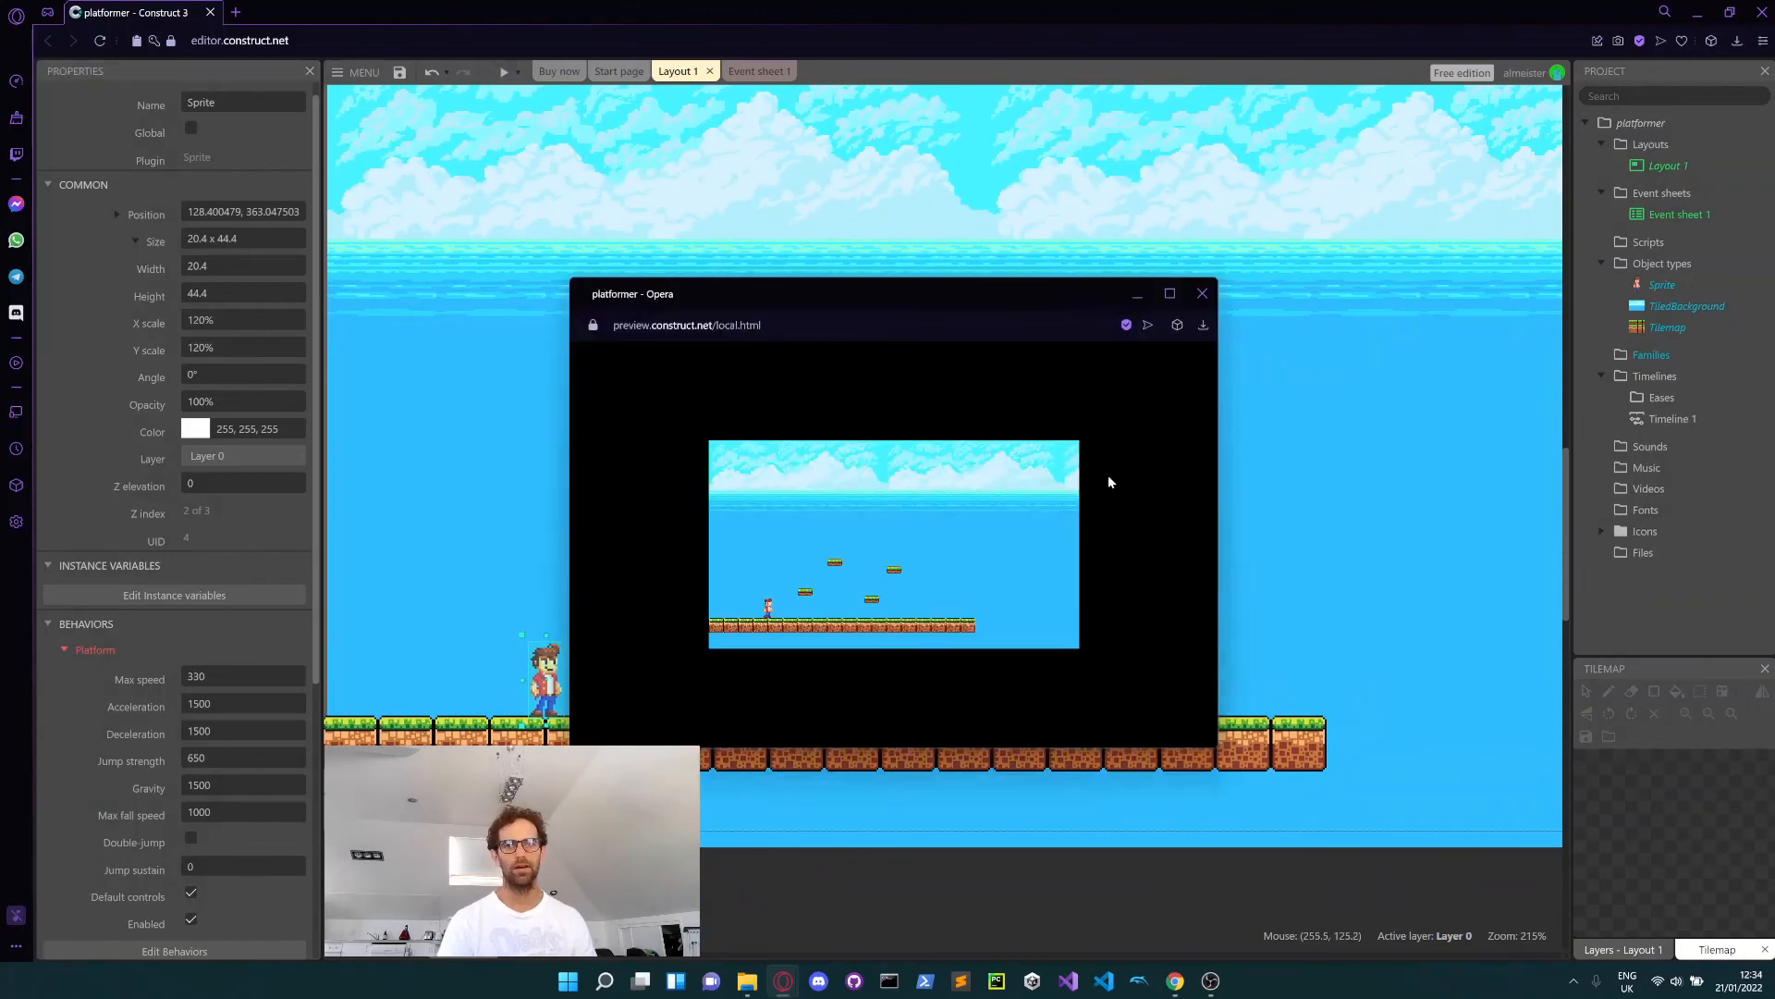
{"action": "key", "text": "super+Up"}
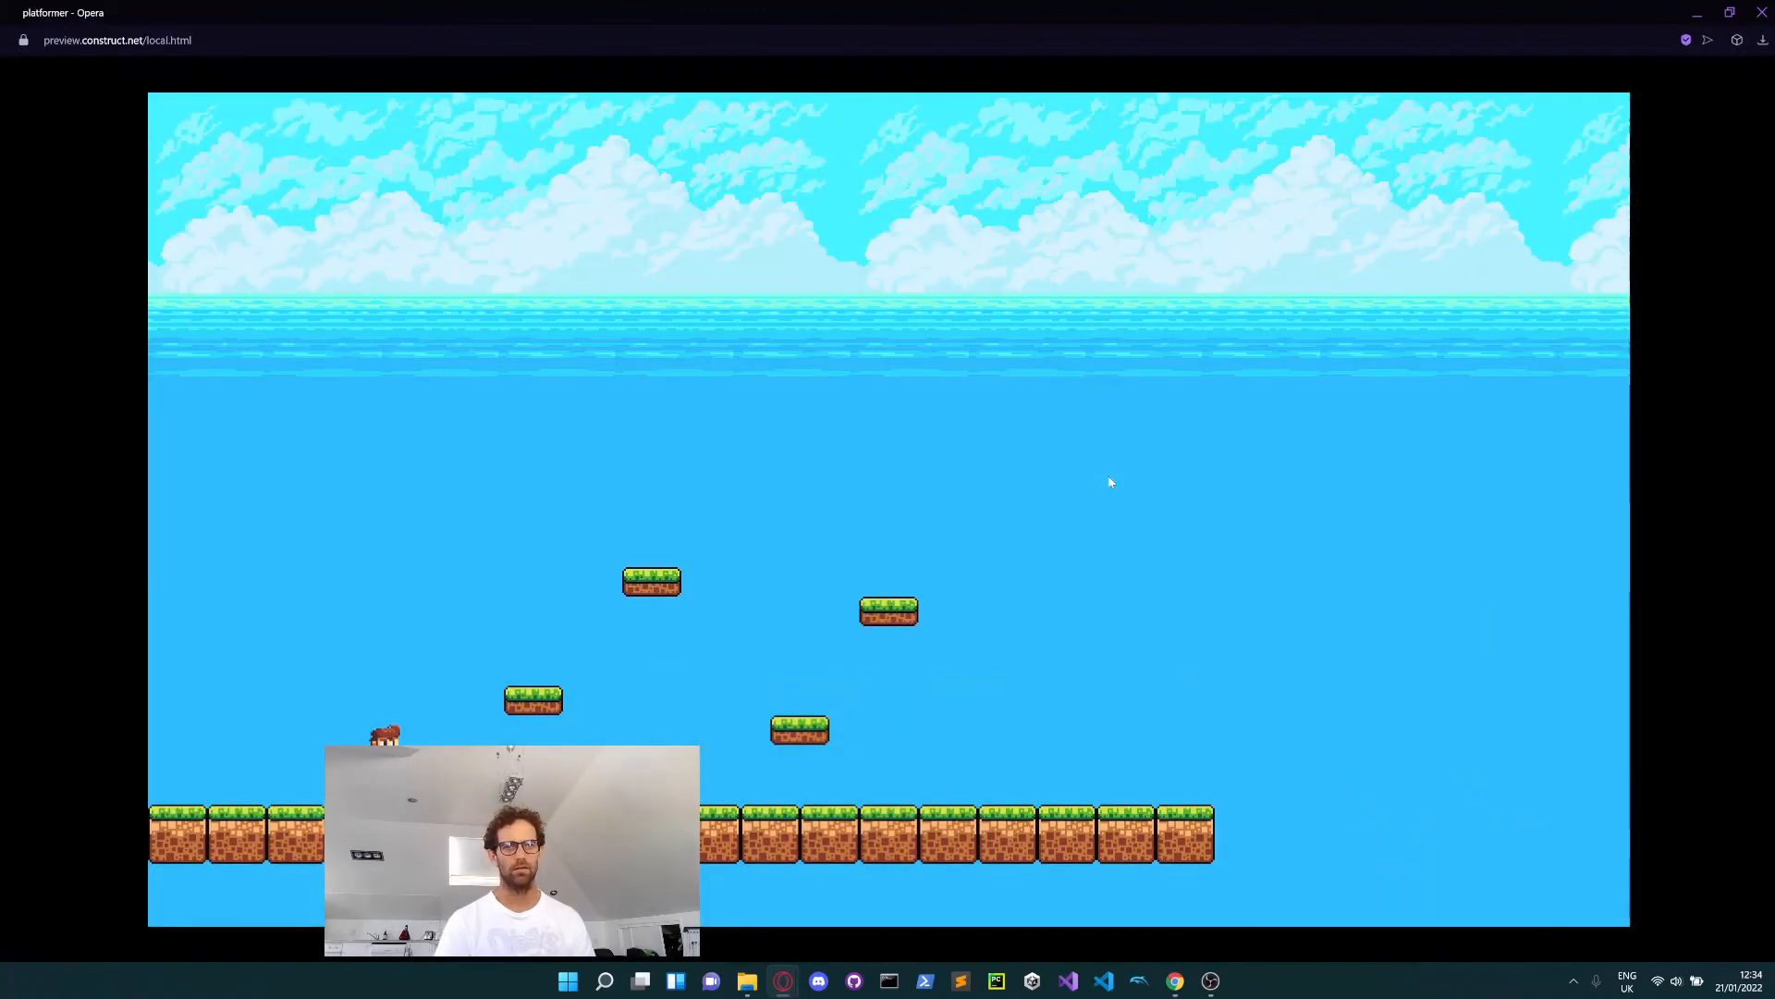
{"action": "key", "text": "Up"}
{"action": "key", "text": "Right"}
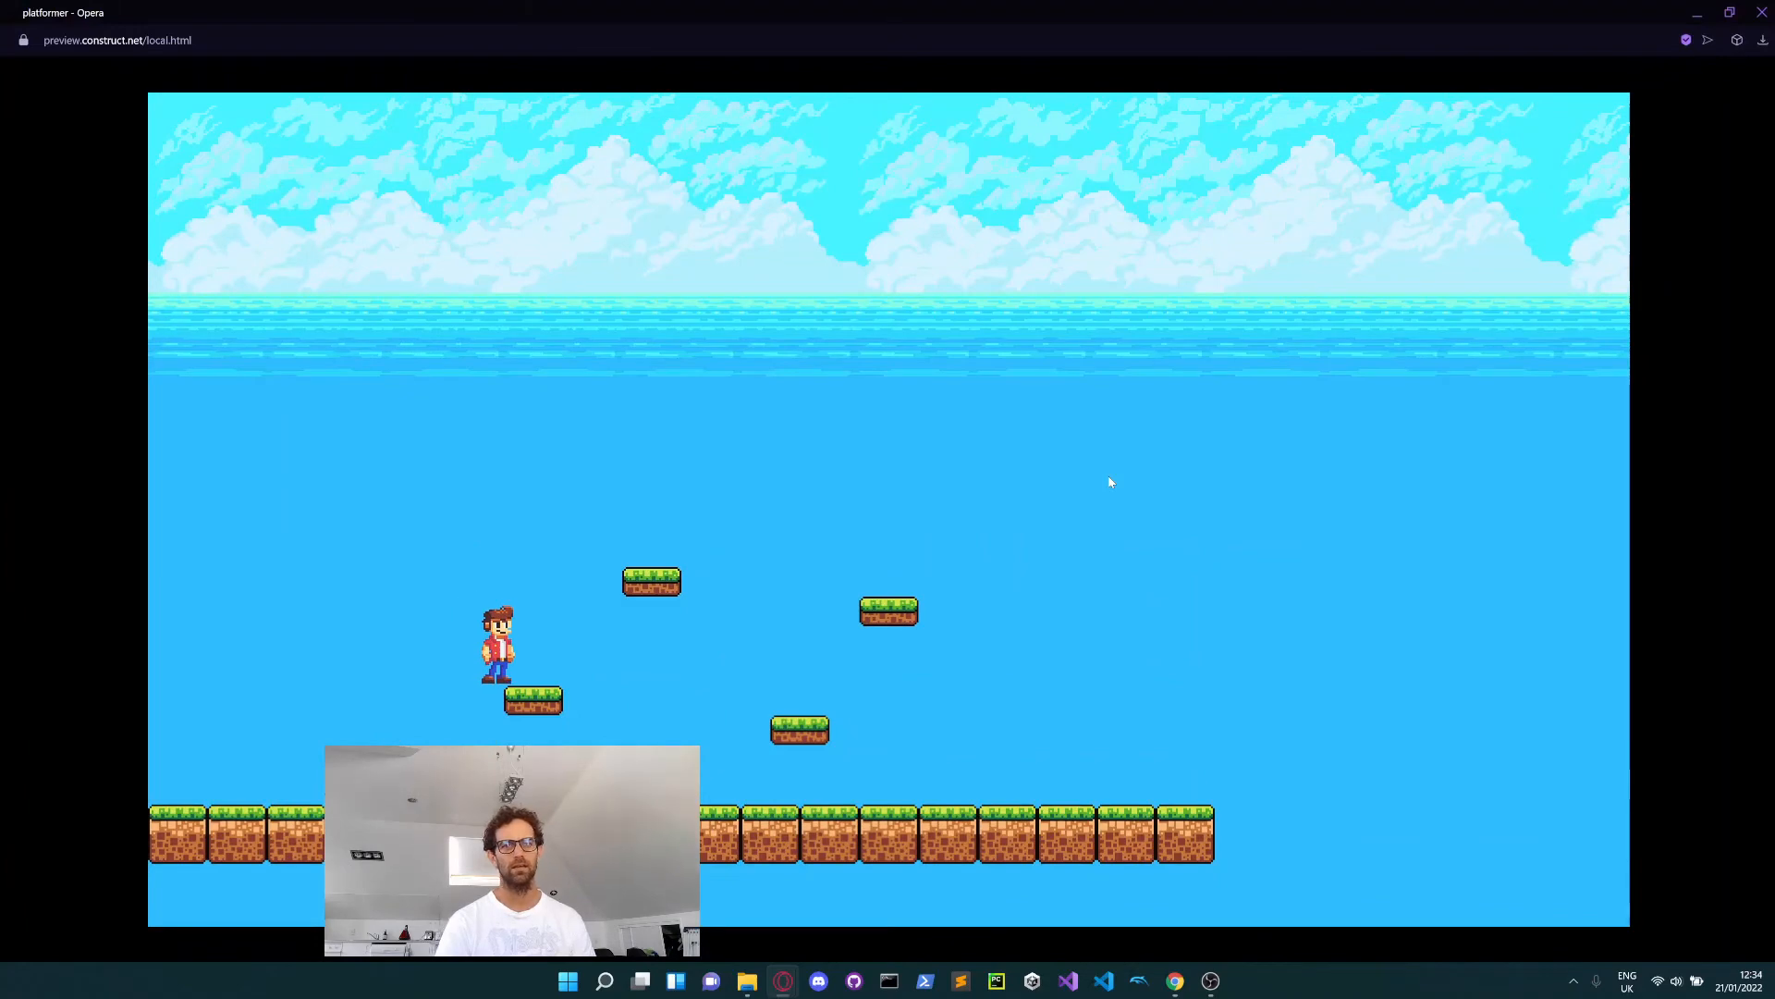
{"action": "key", "text": "Up"}
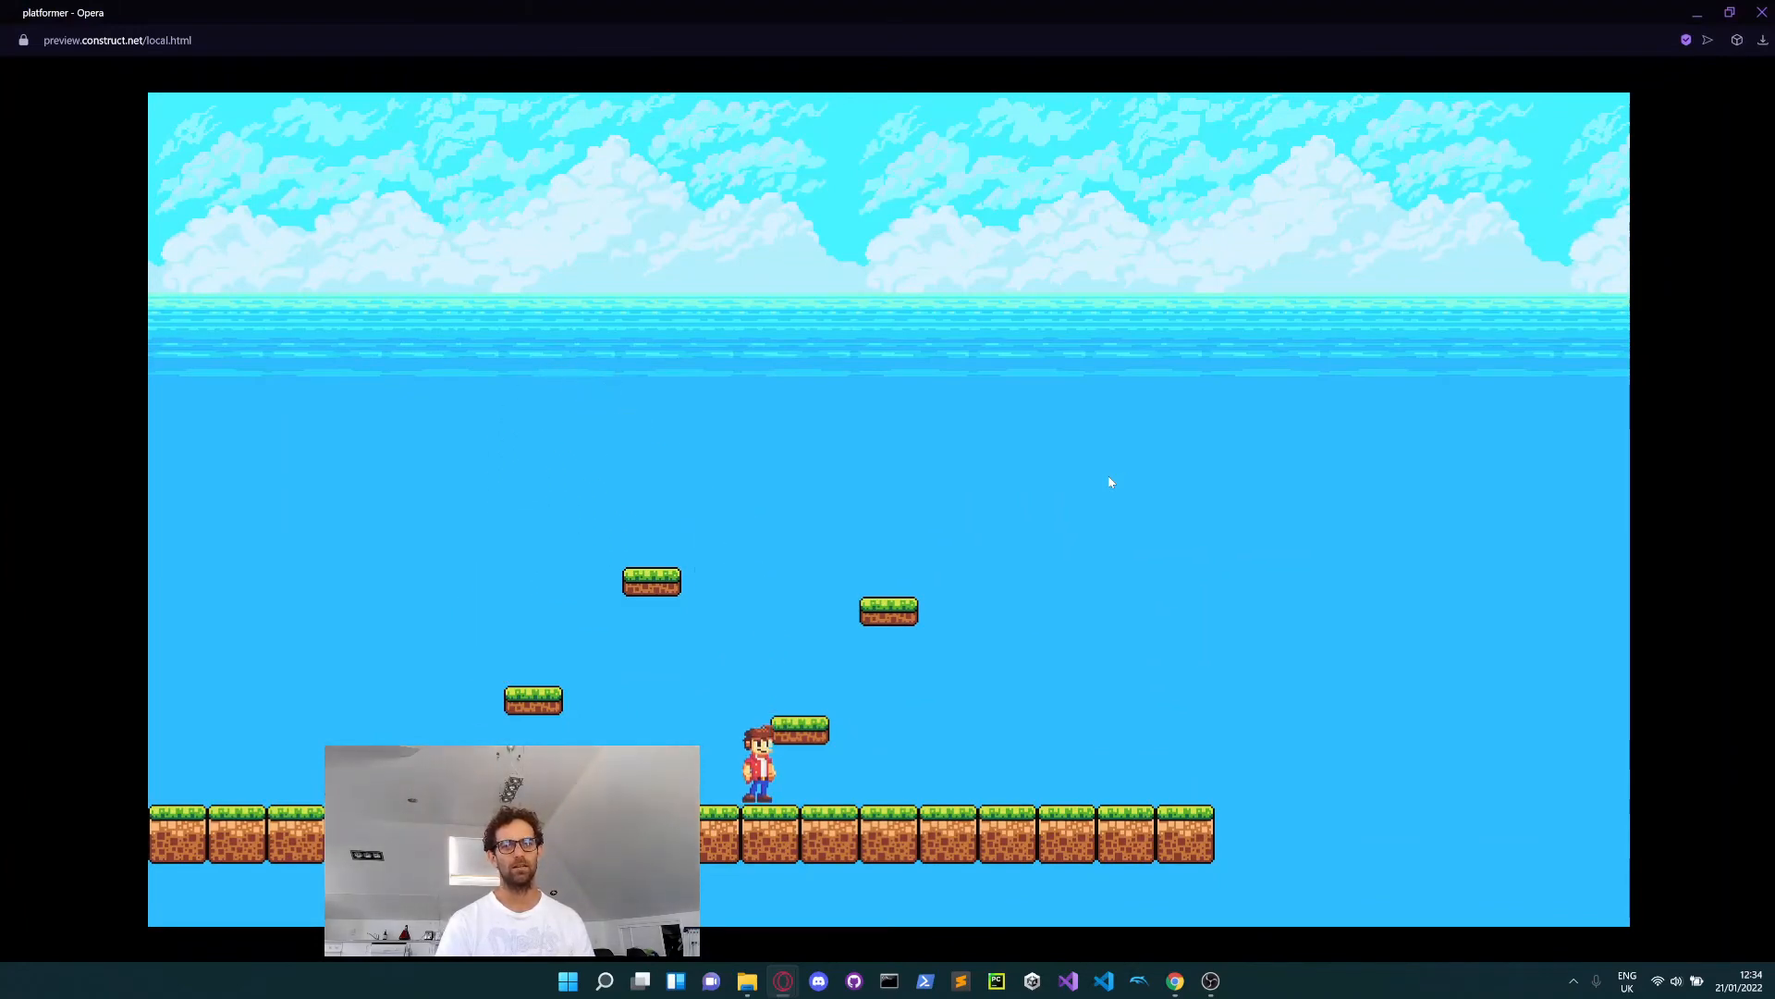
{"action": "key", "text": "Up"}
{"action": "key", "text": "Right"}
{"action": "key", "text": "Left"}
{"action": "key", "text": "Up"}
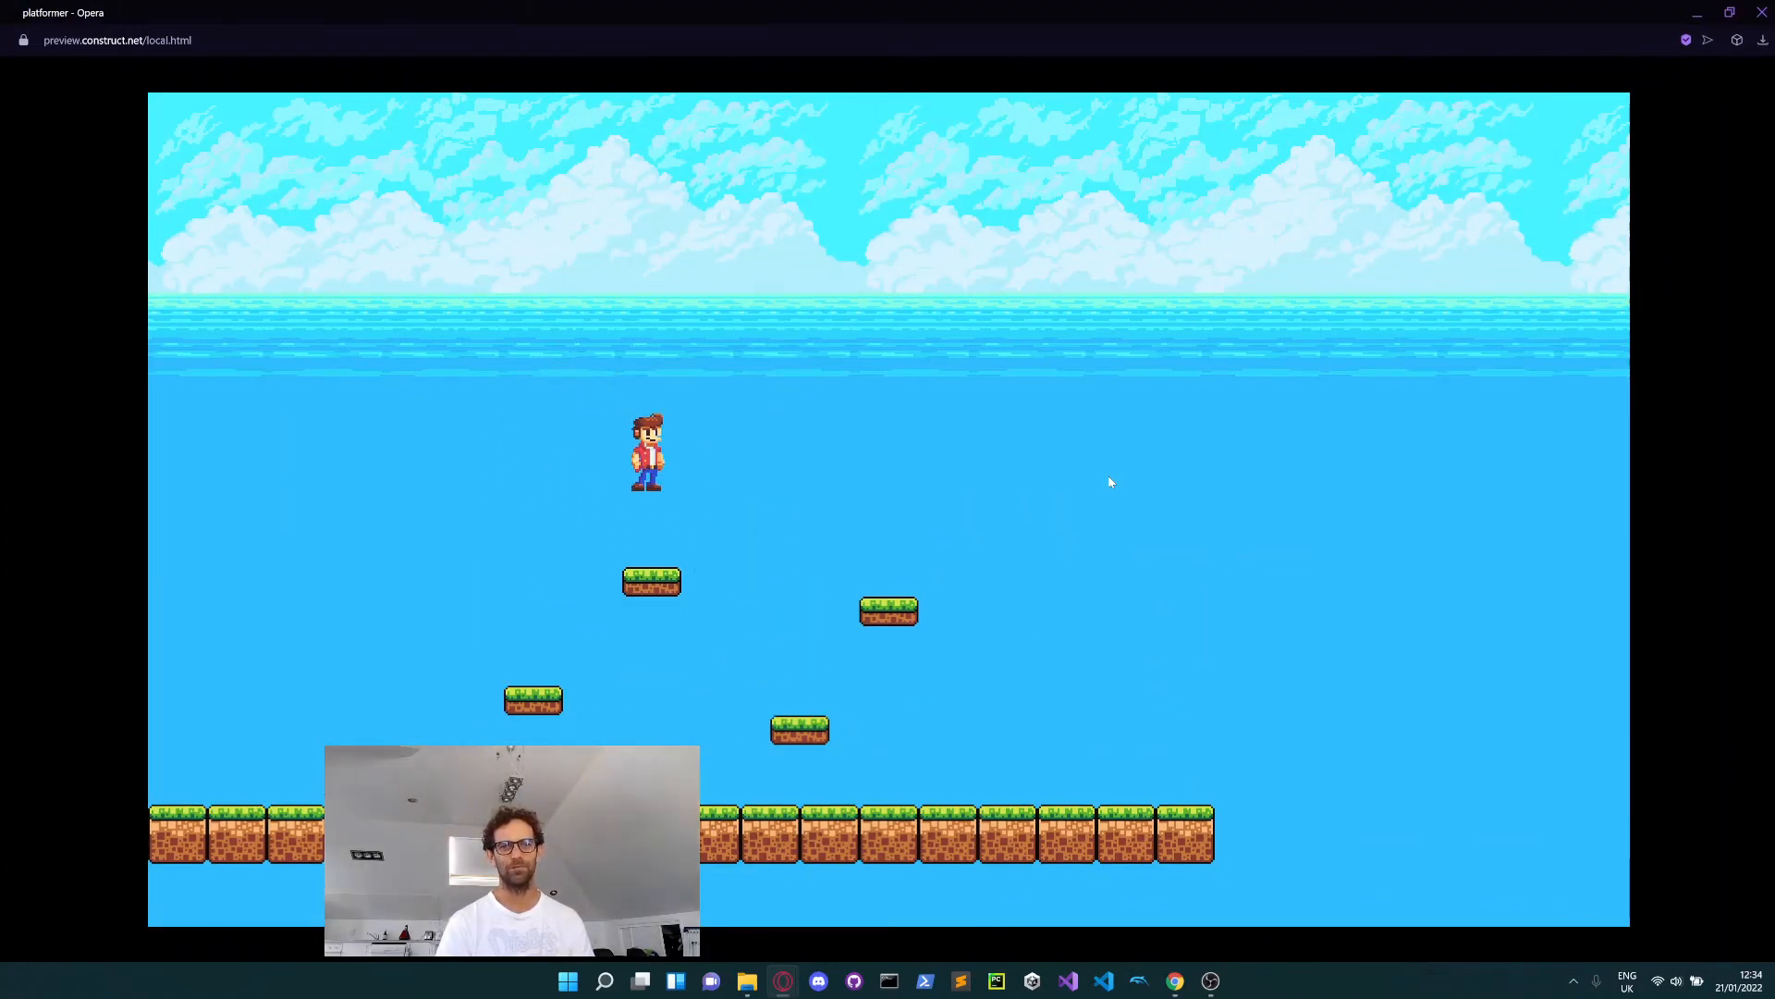
{"action": "key", "text": "Right"}
{"action": "key", "text": "Up"}
{"action": "key", "text": "Left"}
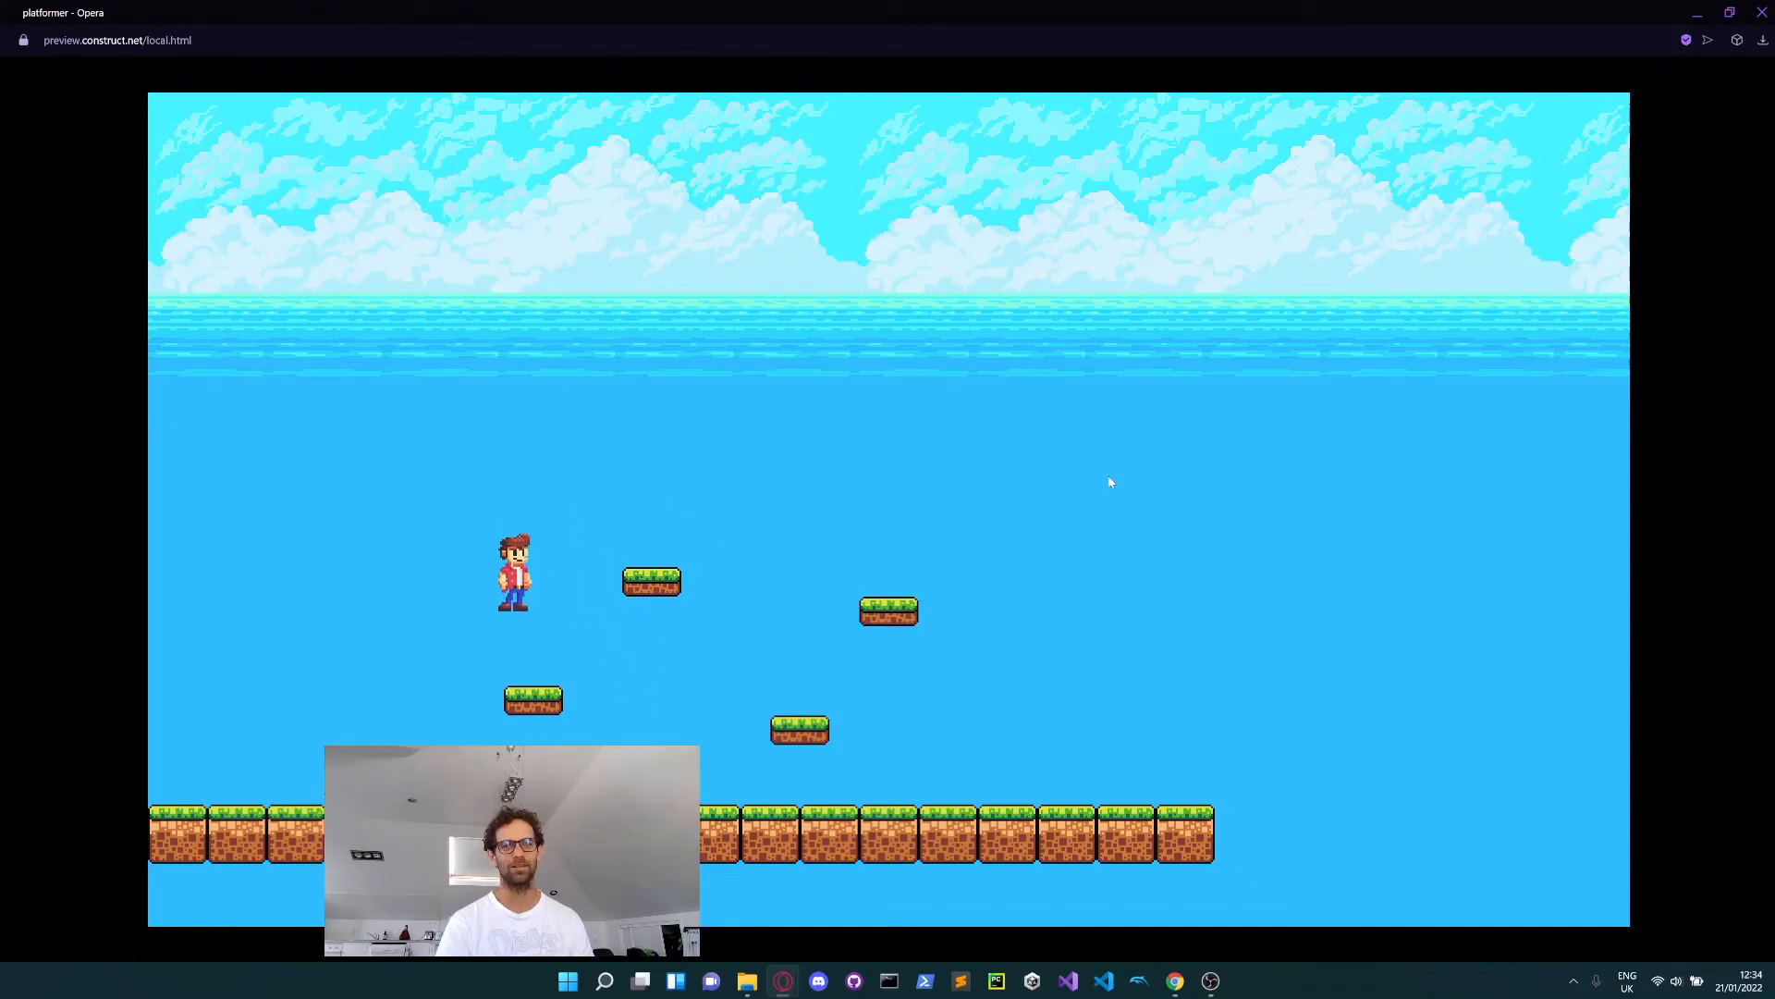
{"action": "key", "text": "Up"}
{"action": "key", "text": "Right"}
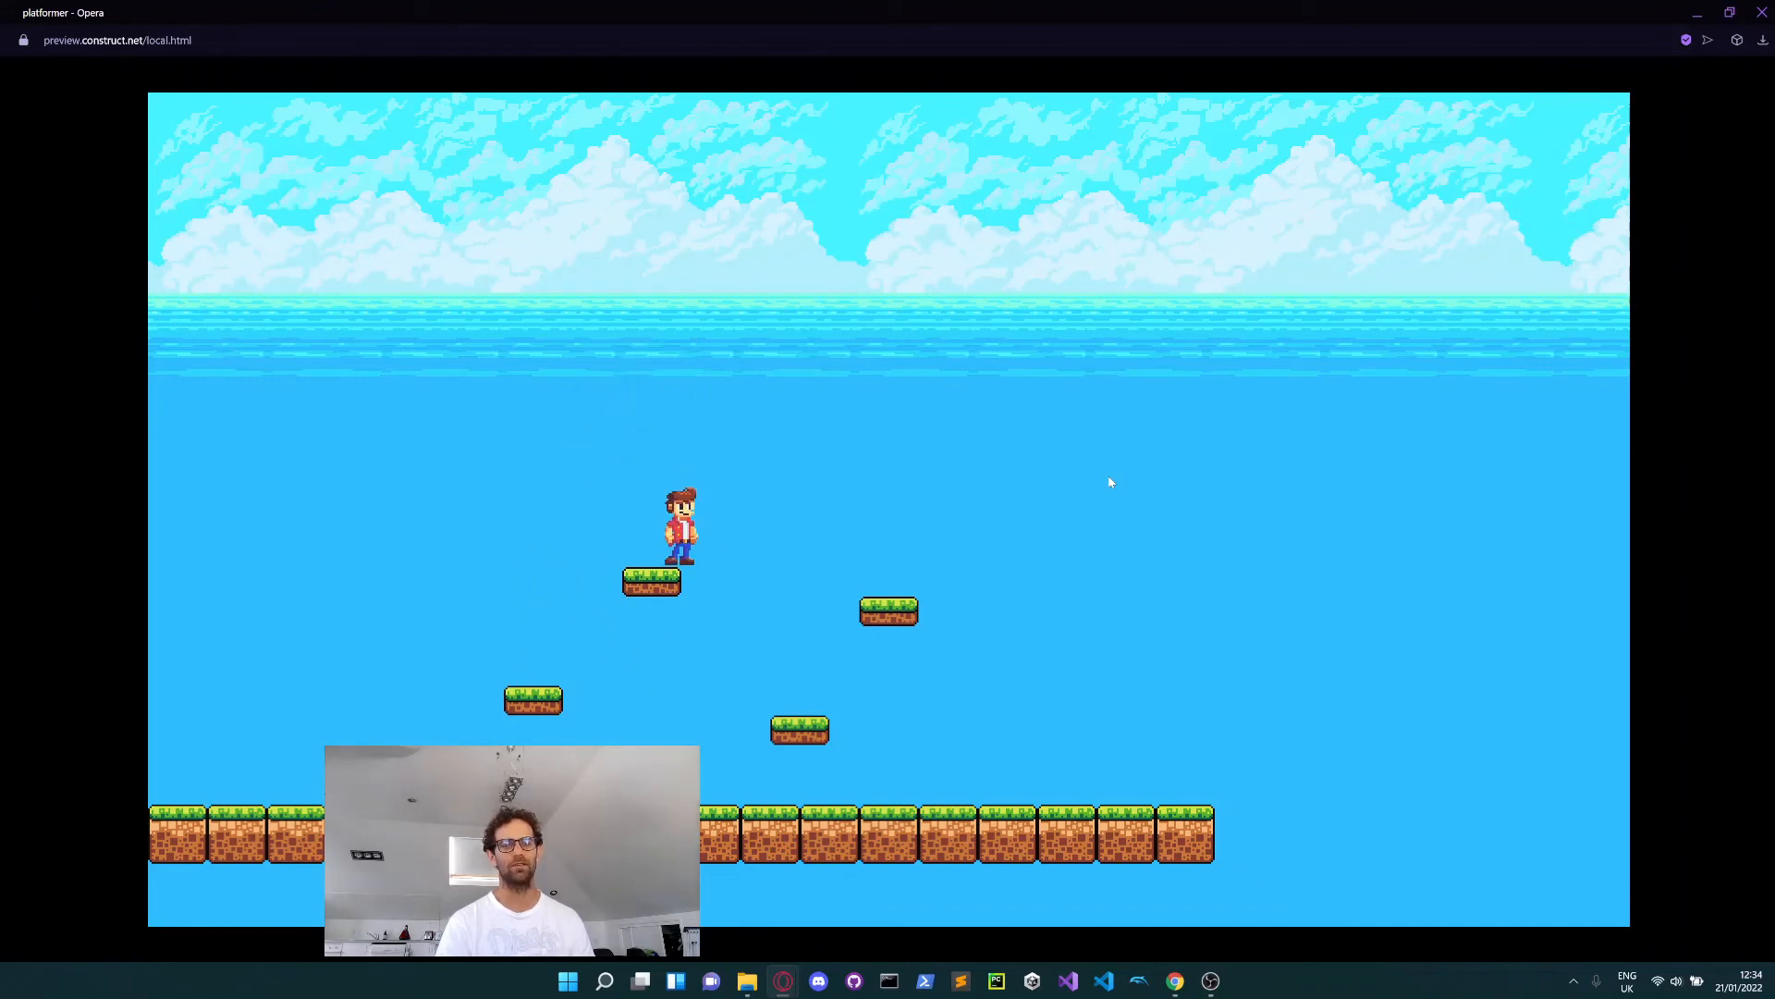
{"action": "key", "text": "Up"}
{"action": "key", "text": "Right"}
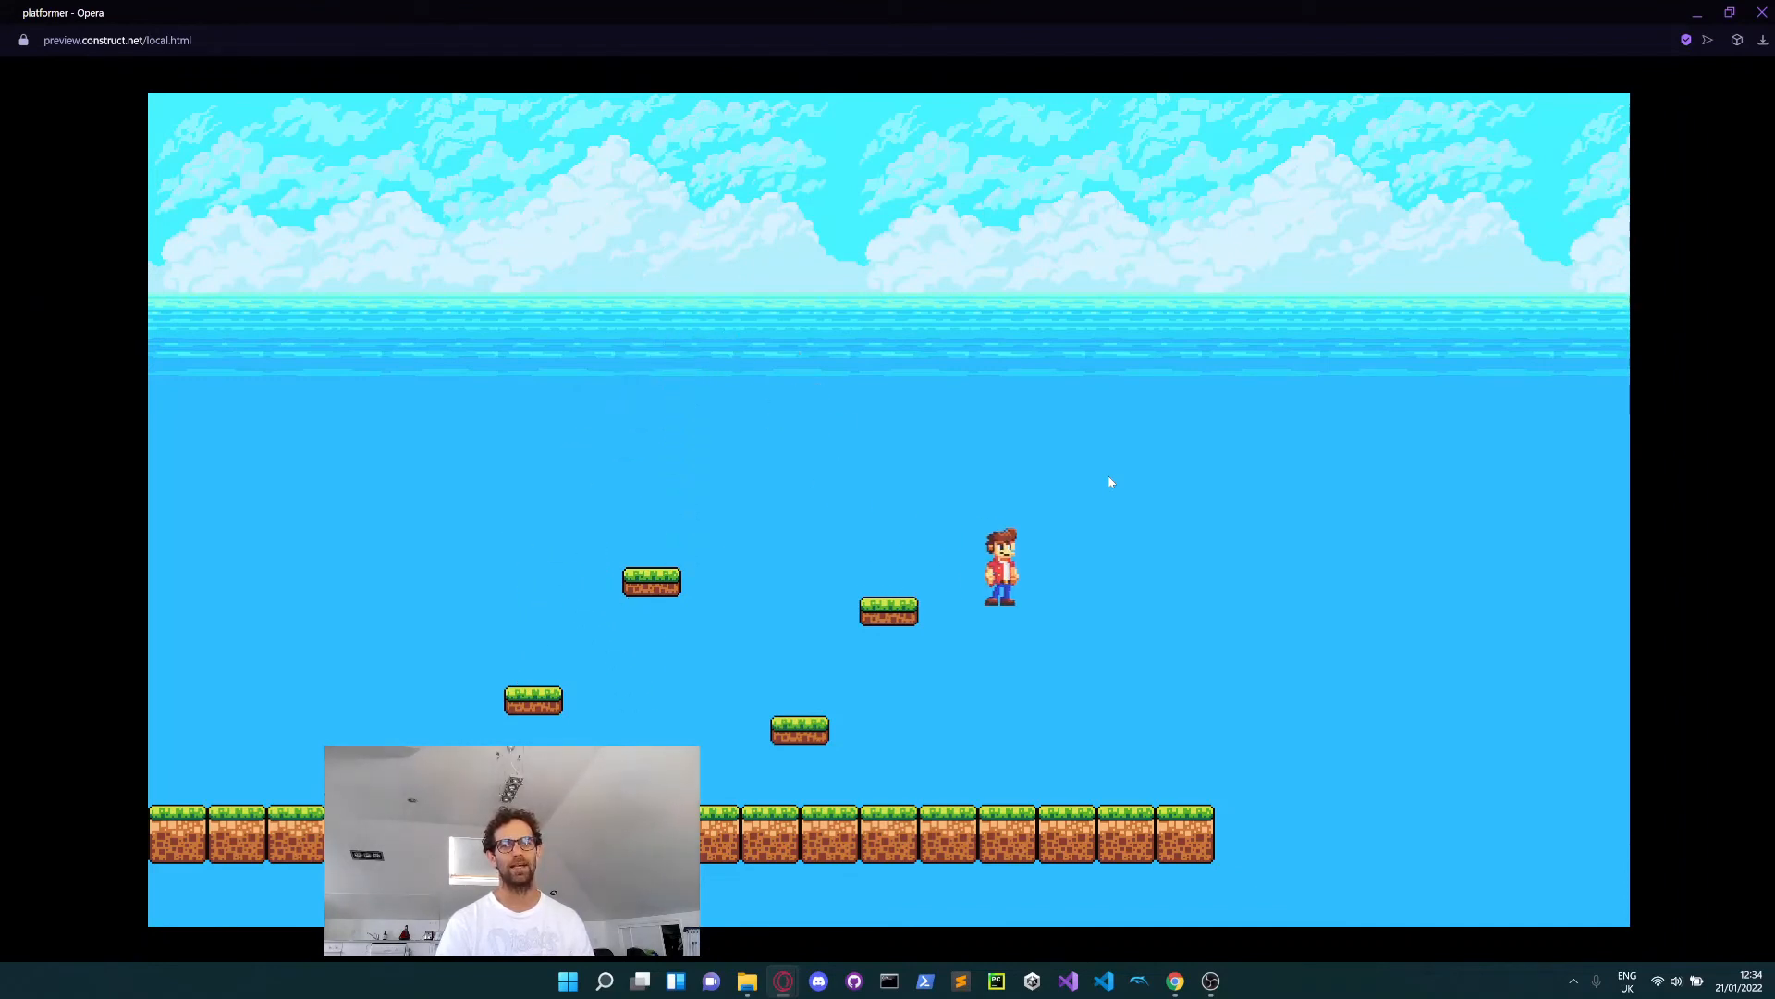
{"action": "key", "text": "Left"}
{"action": "key", "text": "Up"}
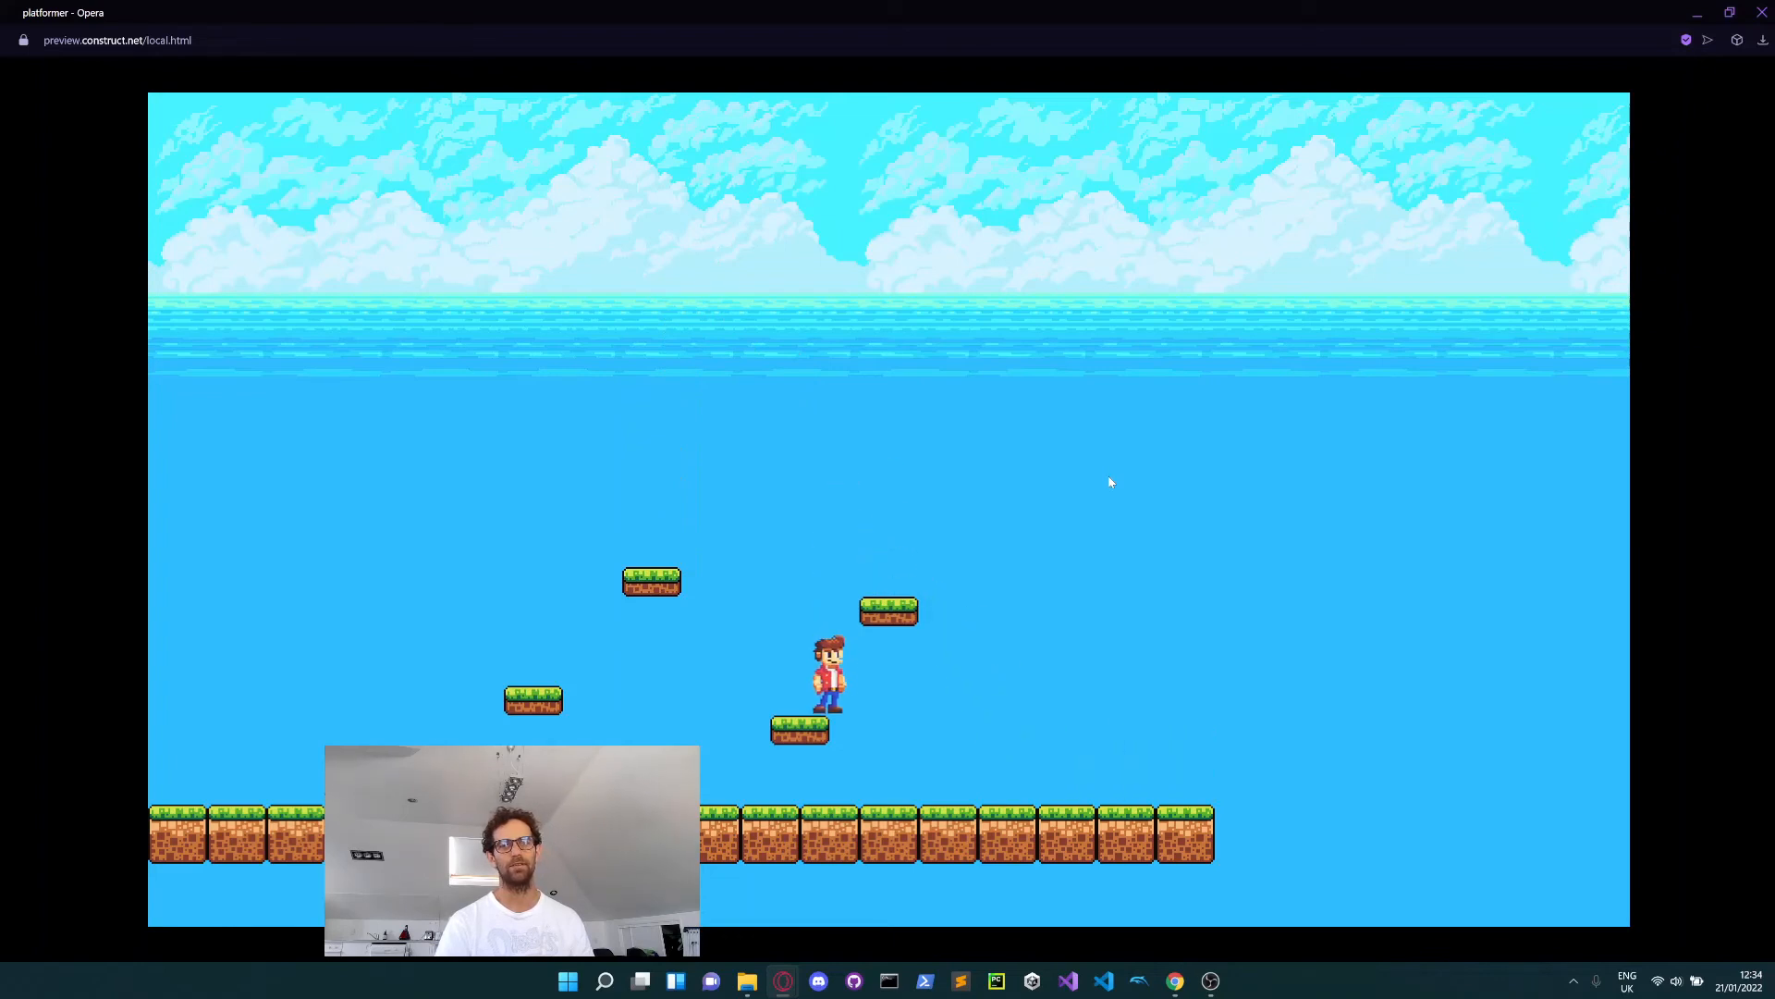
{"action": "key", "text": "Right"}
{"action": "key", "text": "Up"}
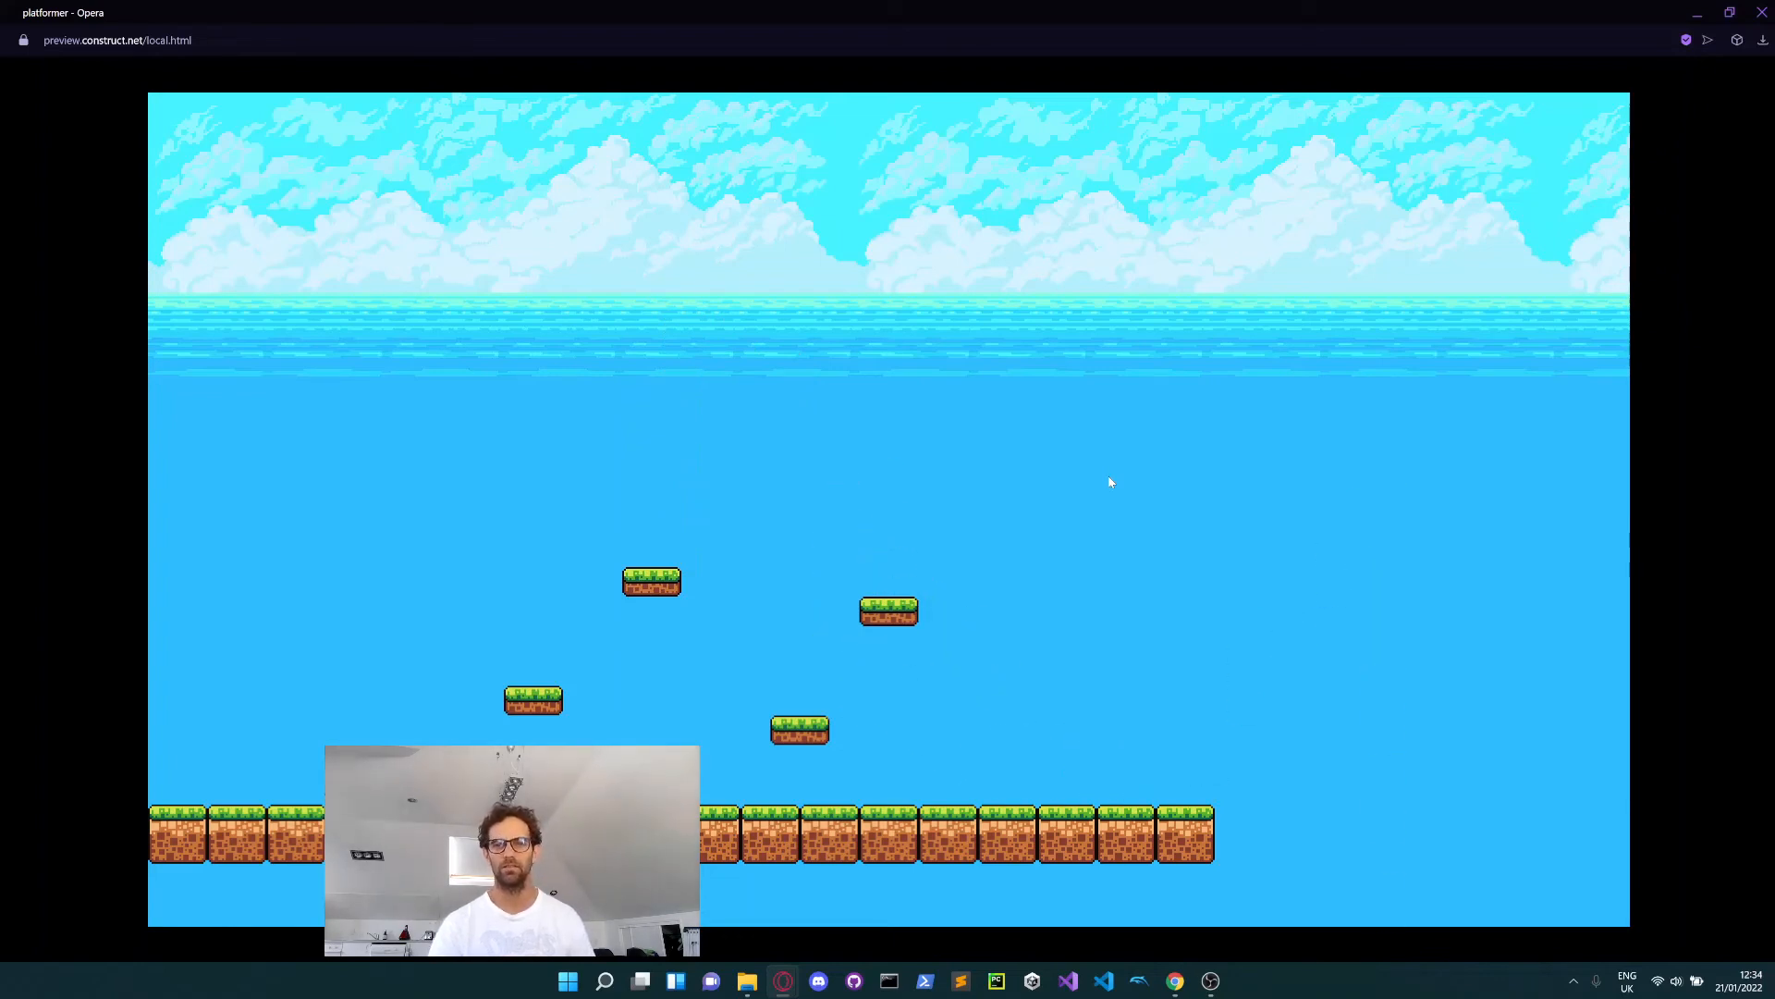
{"action": "left_click", "coordinate": [1761, 14]}
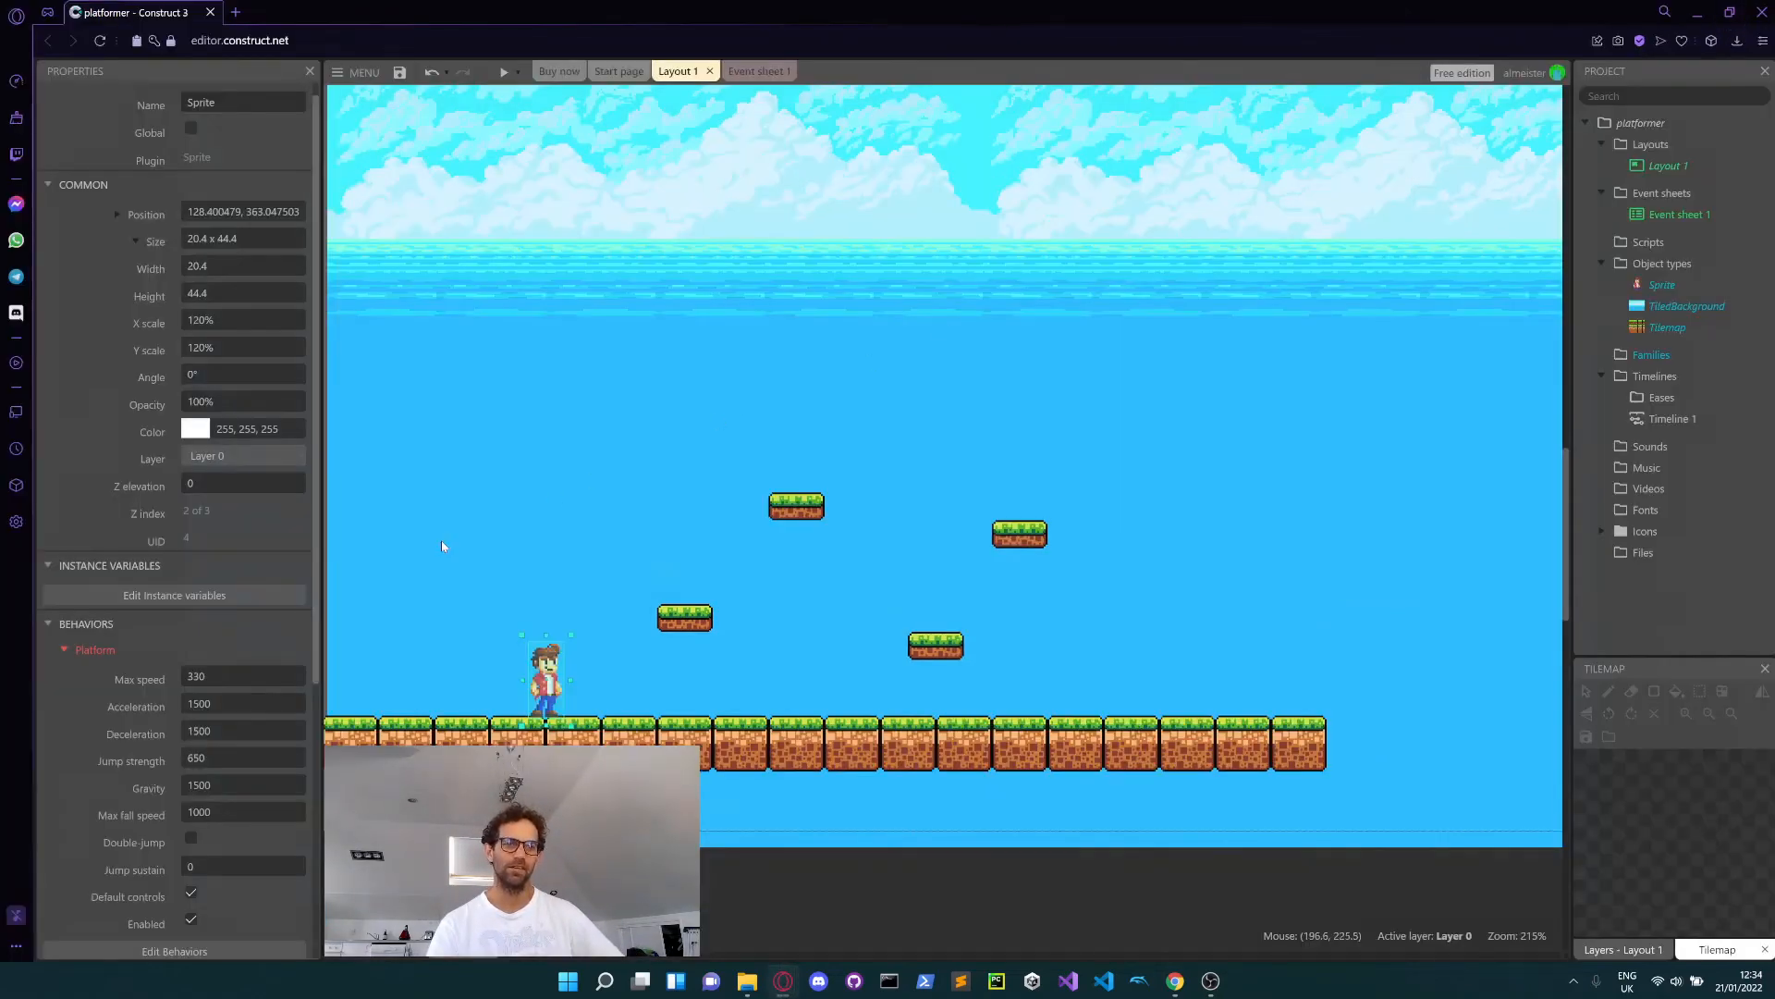
- Set the jump sustain of the sprite's Platform behavior to 200 milliseconds
{"action": "scroll", "coordinate": [205, 691], "scroll_direction": "down", "scroll_amount": 5}
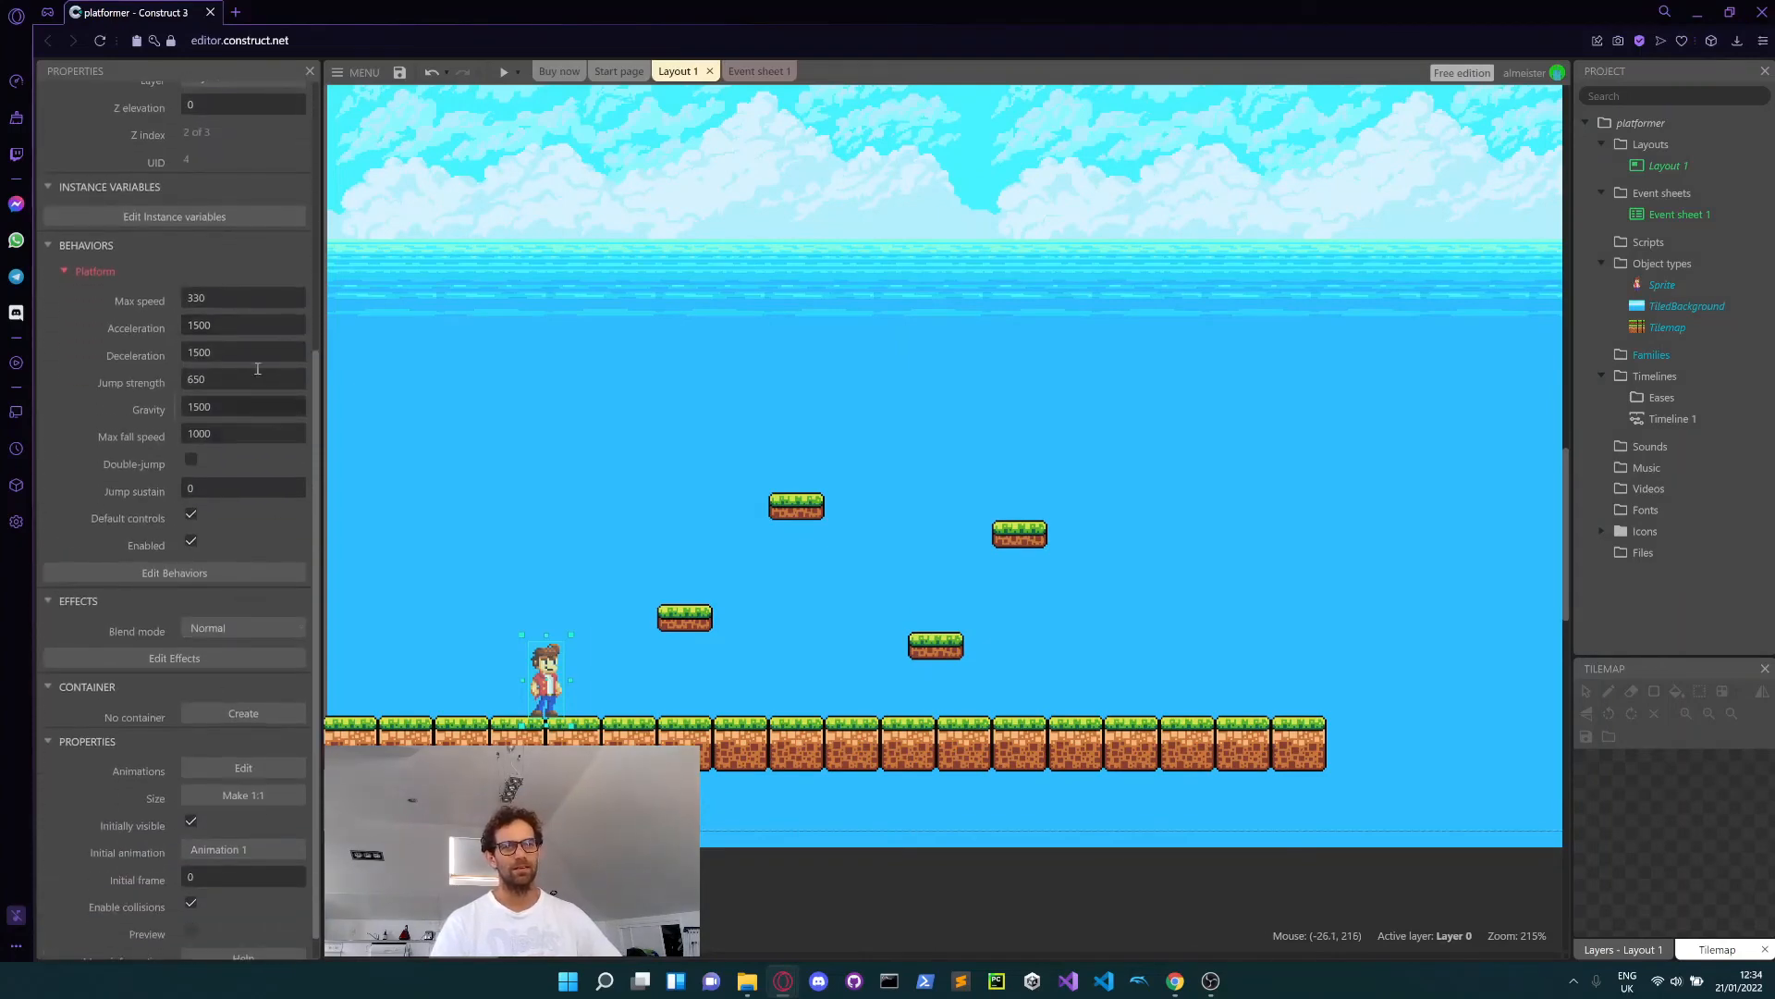
{"action": "left_click", "coordinate": [227, 326]}
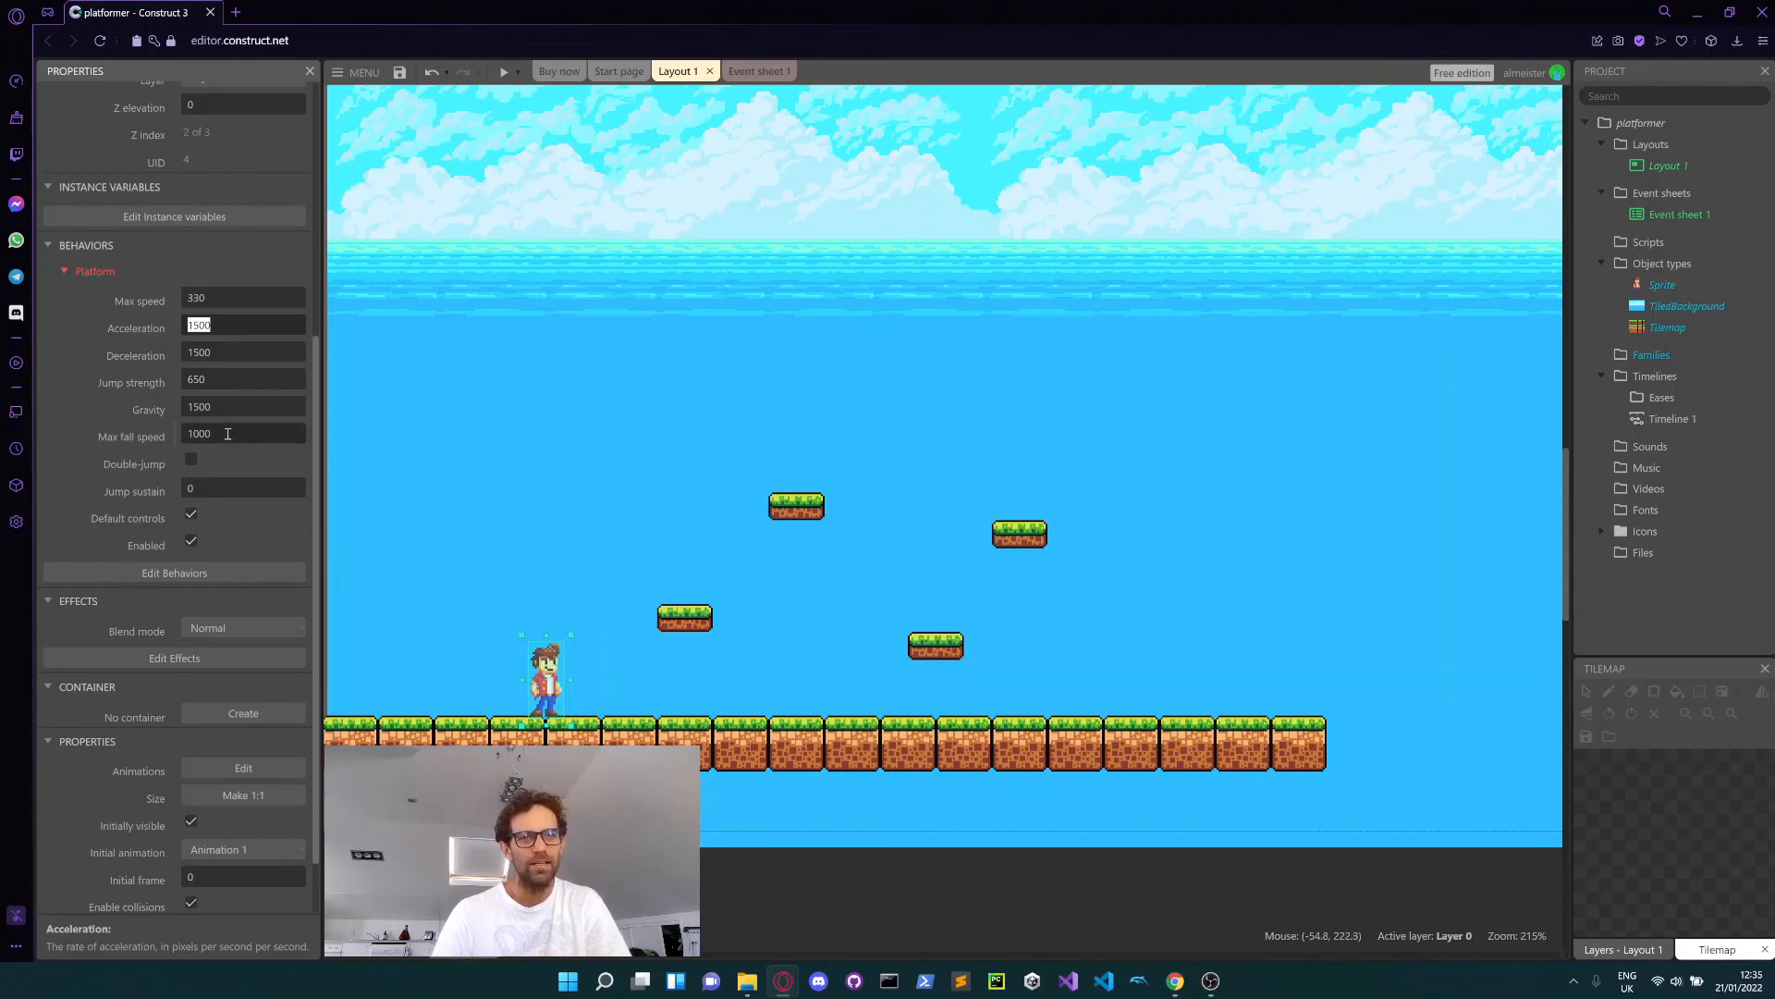
{"action": "left_click", "coordinate": [213, 492]}
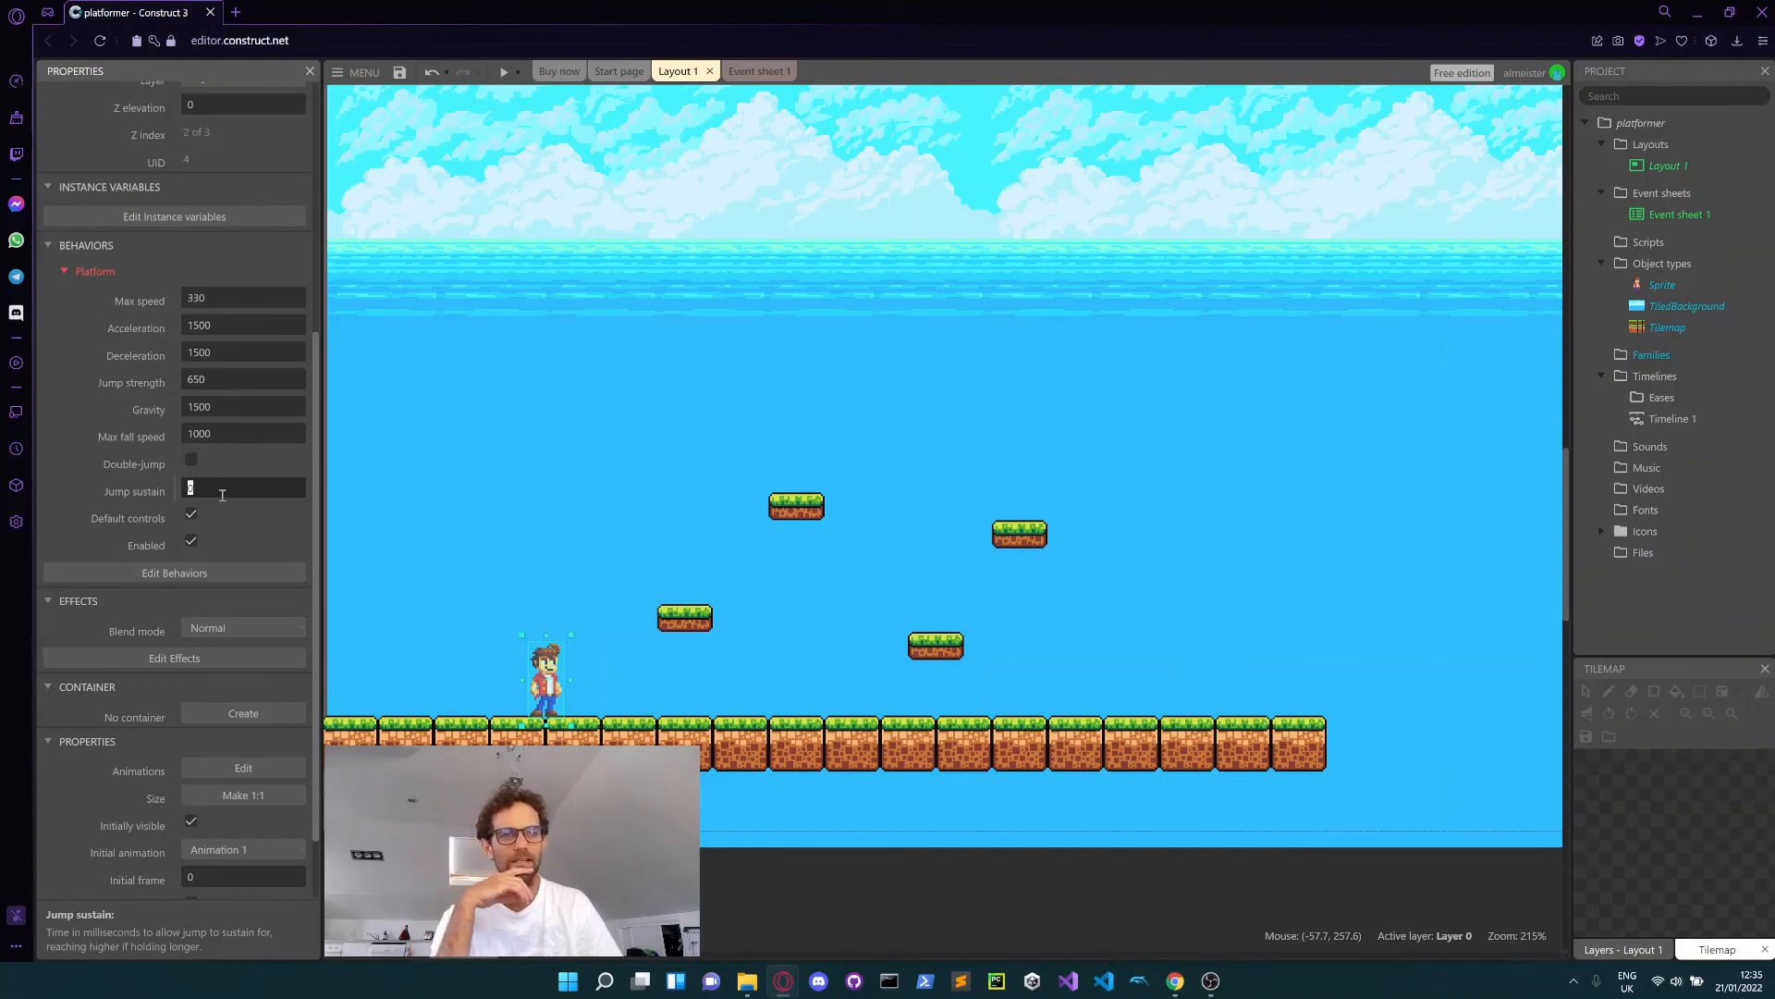
{"action": "type", "text": "200"}
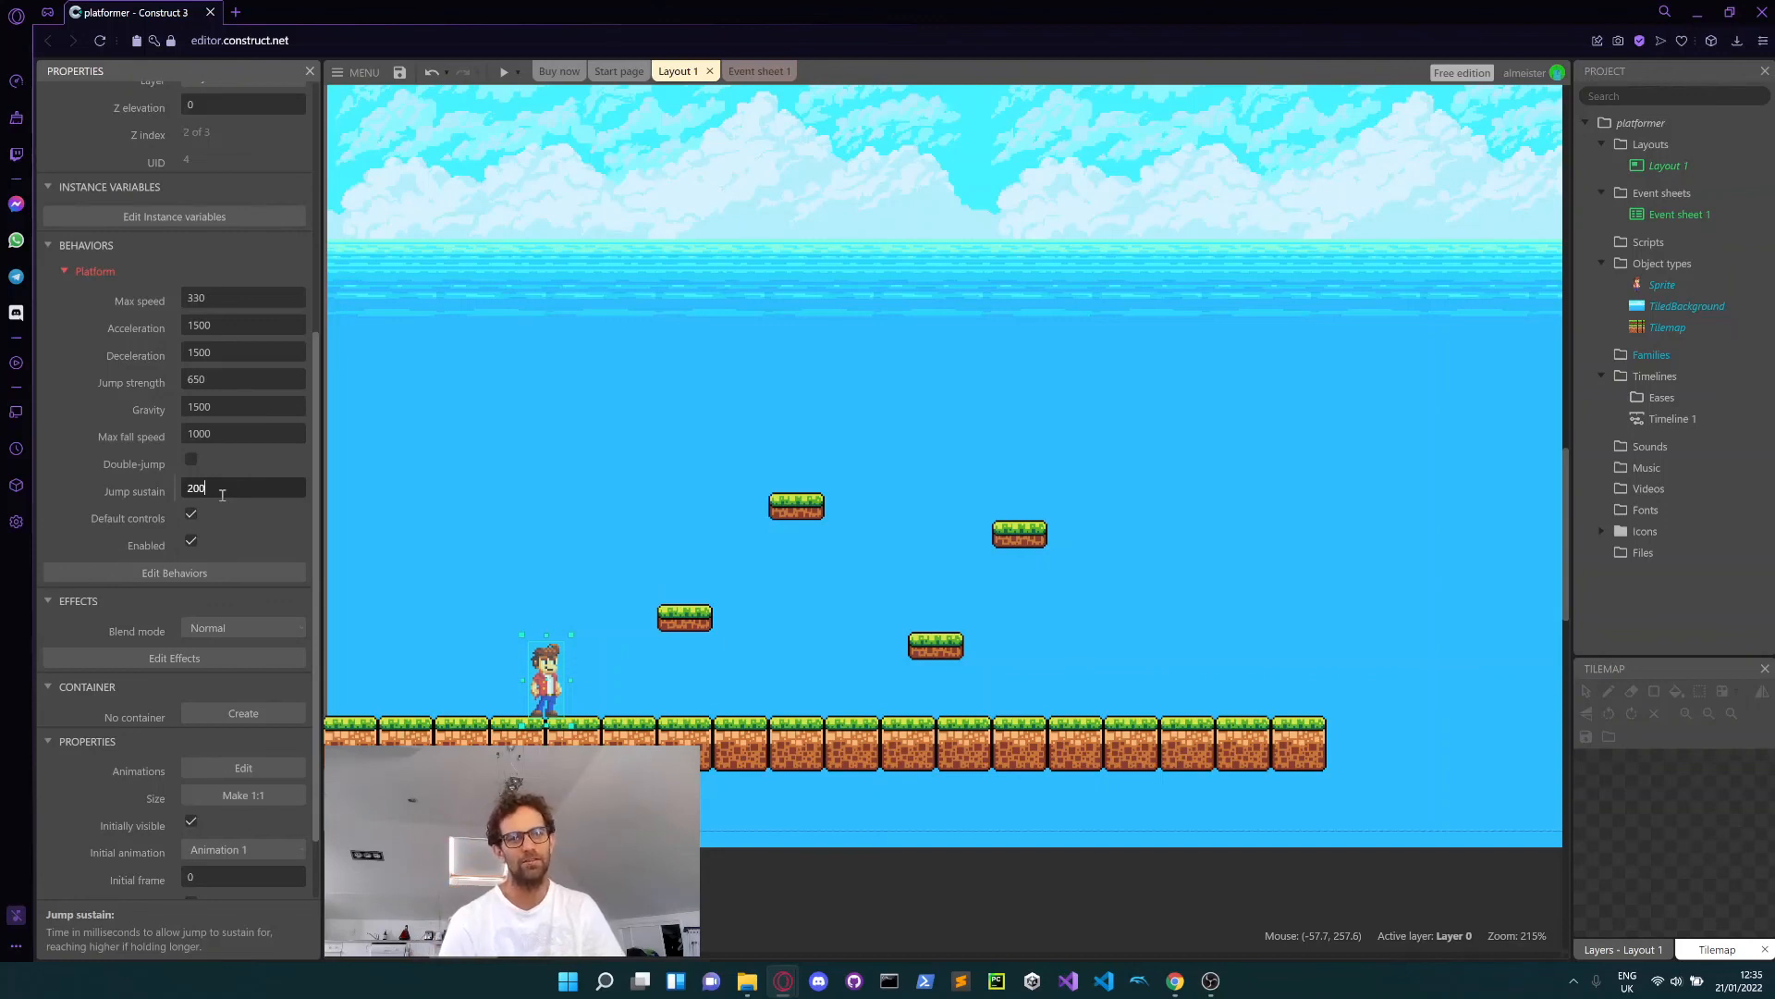
{"action": "key", "text": "Return"}
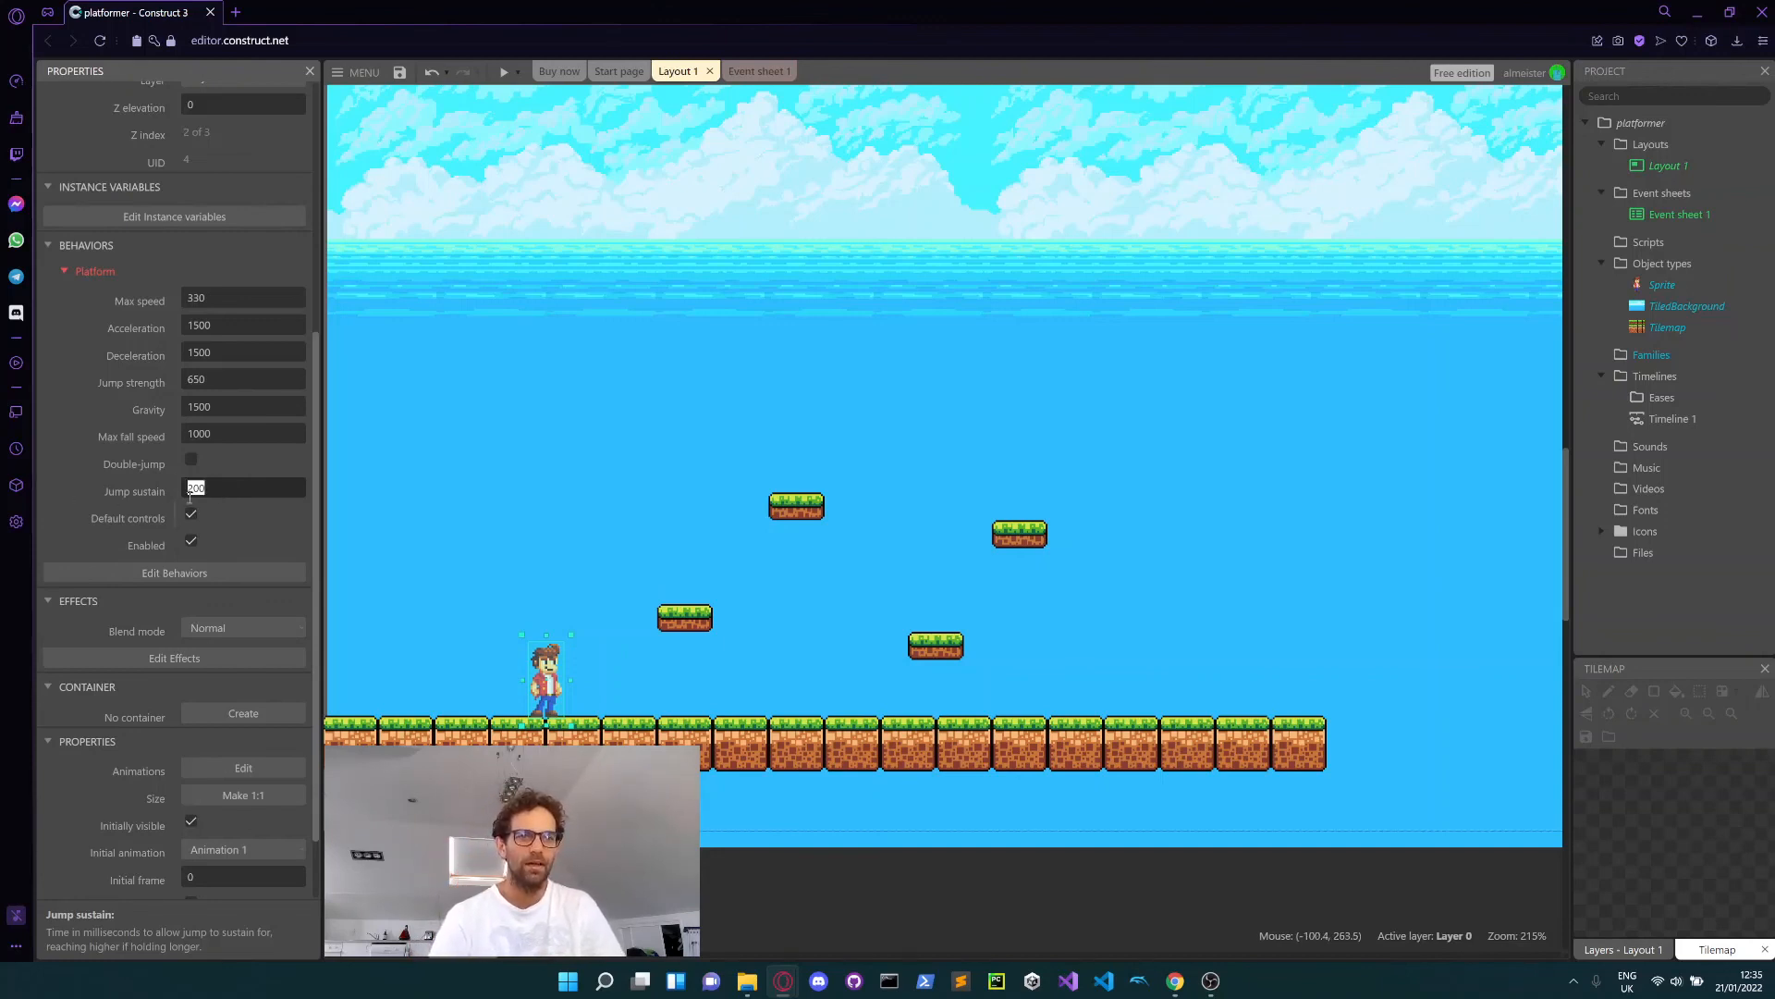
- Preview the layout again, test short and sustained jumps onto the lowest left floating platform, and close the preview
{"action": "left_click", "coordinate": [504, 71]}
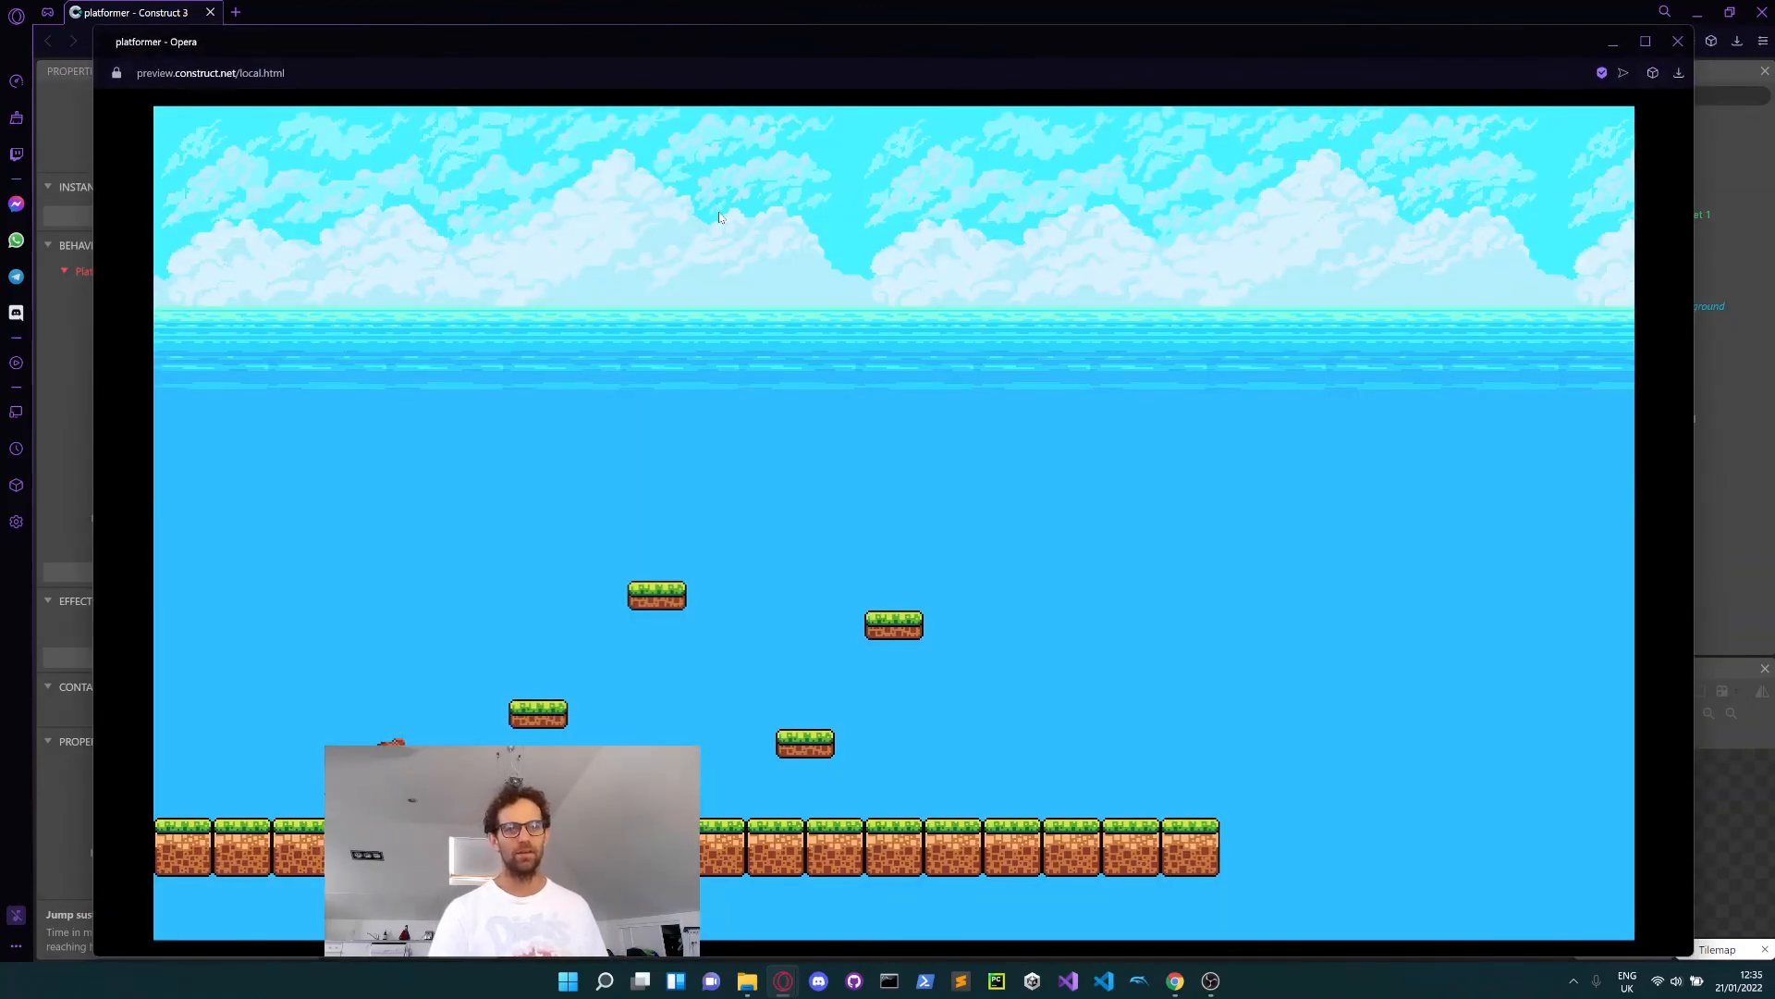
{"action": "key", "text": "Up"}
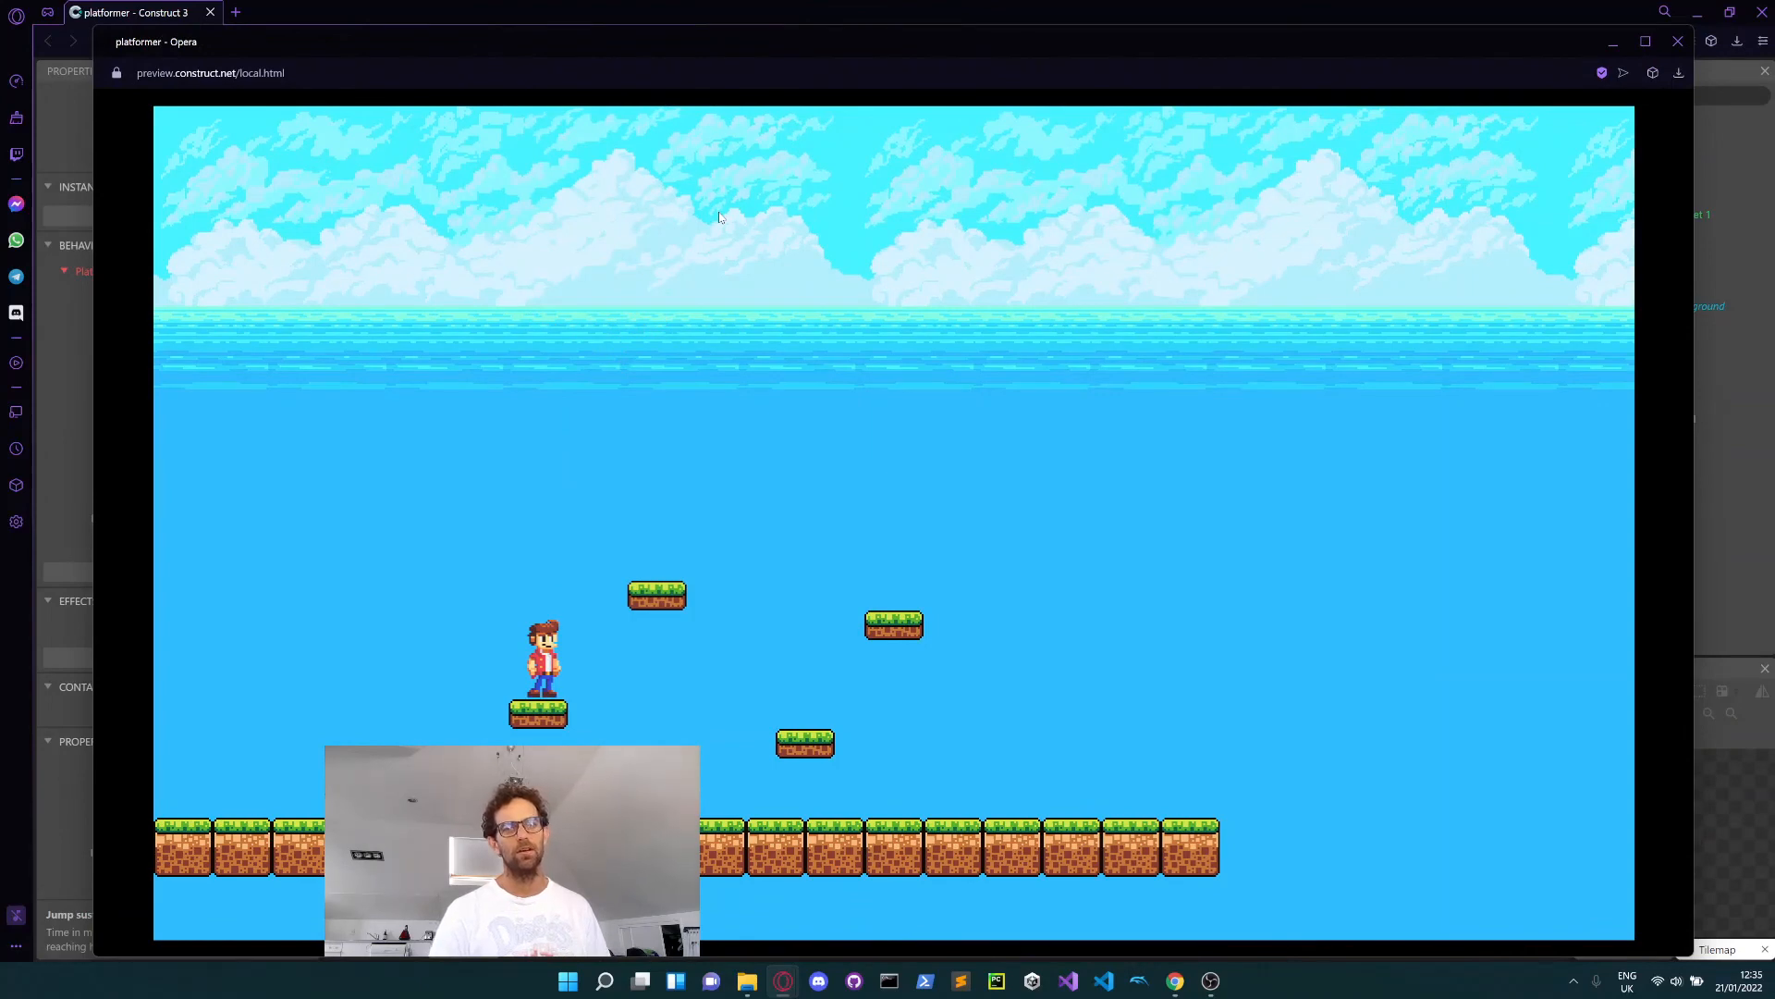
{"action": "key", "text": "Up"}
{"action": "key", "text": "Up"}
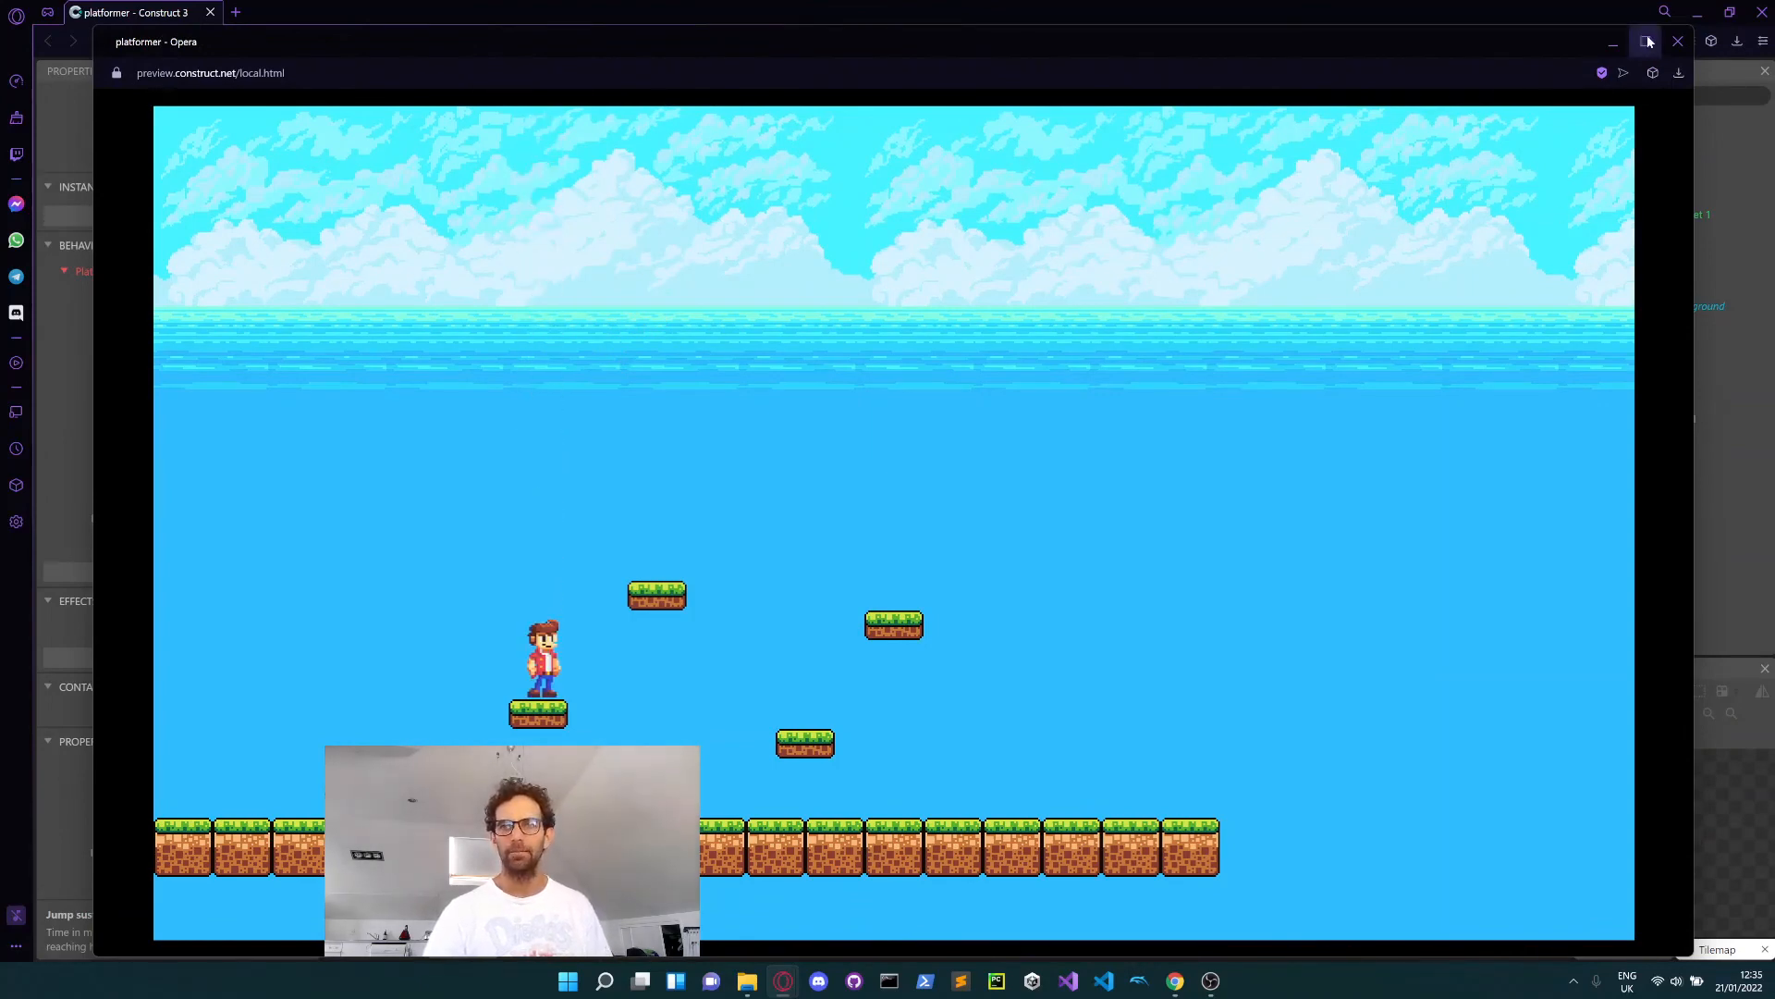
{"action": "left_click", "coordinate": [1675, 45]}
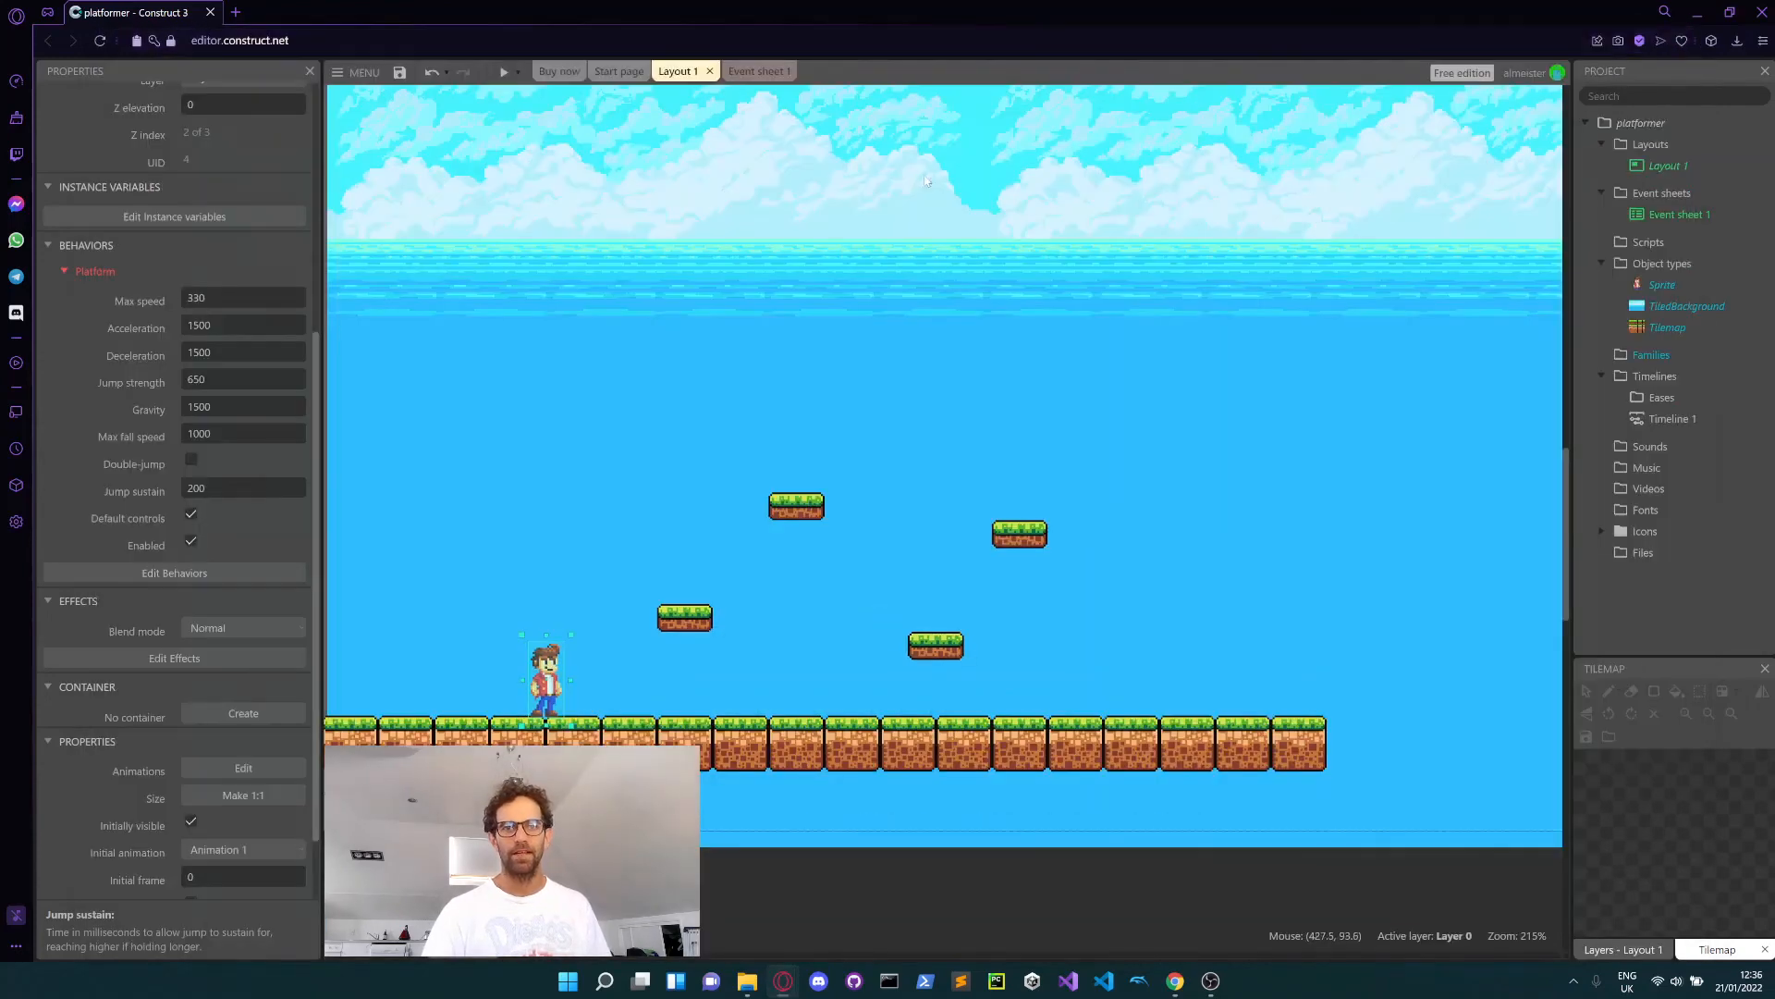